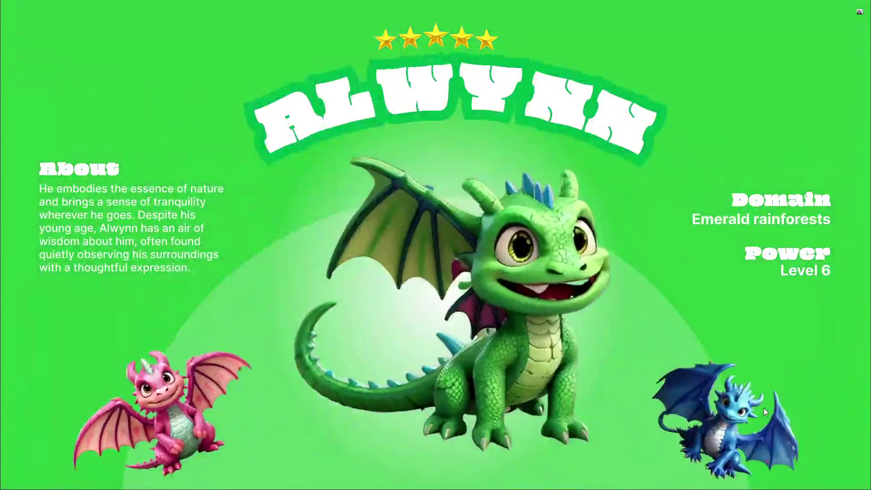
# Play through the dragon slider prototype, advancing repeatedly from one dragon slide to the next
pyautogui.click(764, 408)
pyautogui.click(764, 408)
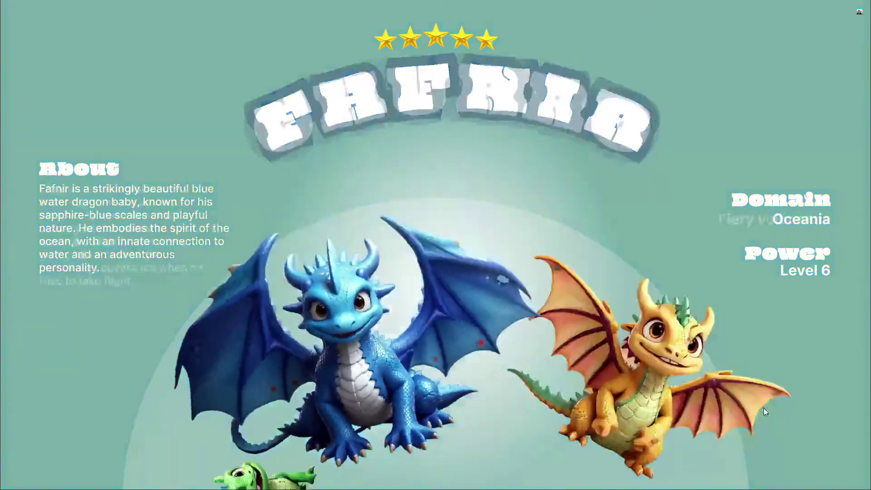
pyautogui.click(764, 407)
pyautogui.click(764, 410)
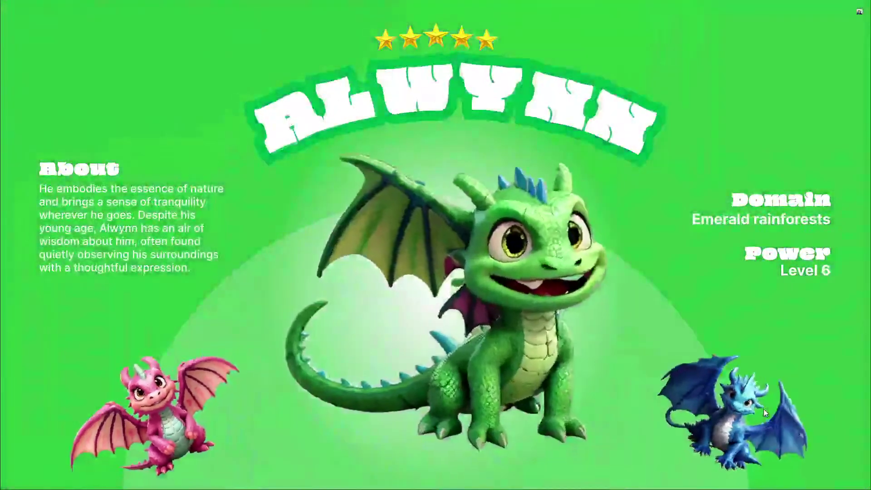
pyautogui.click(764, 410)
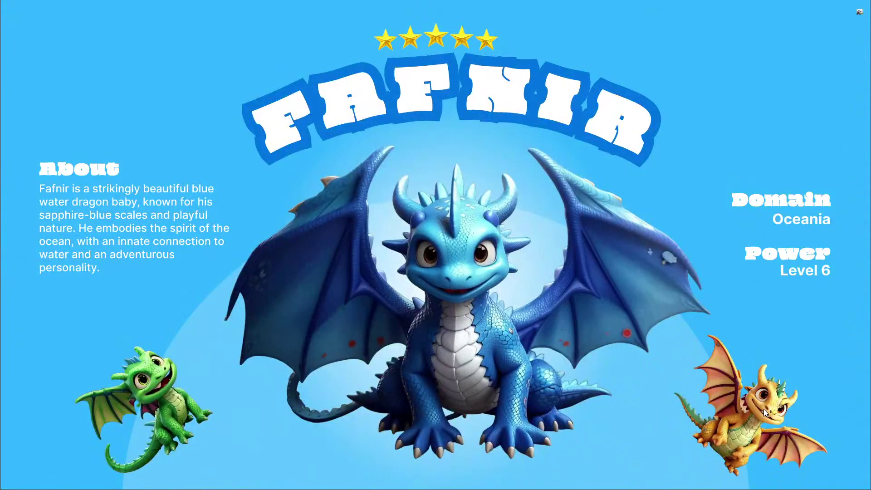
pyautogui.click(764, 410)
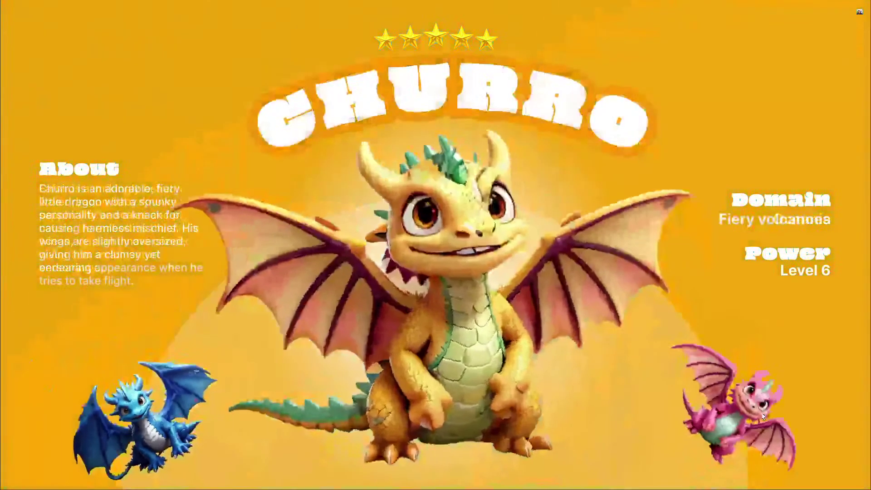
pyautogui.click(761, 413)
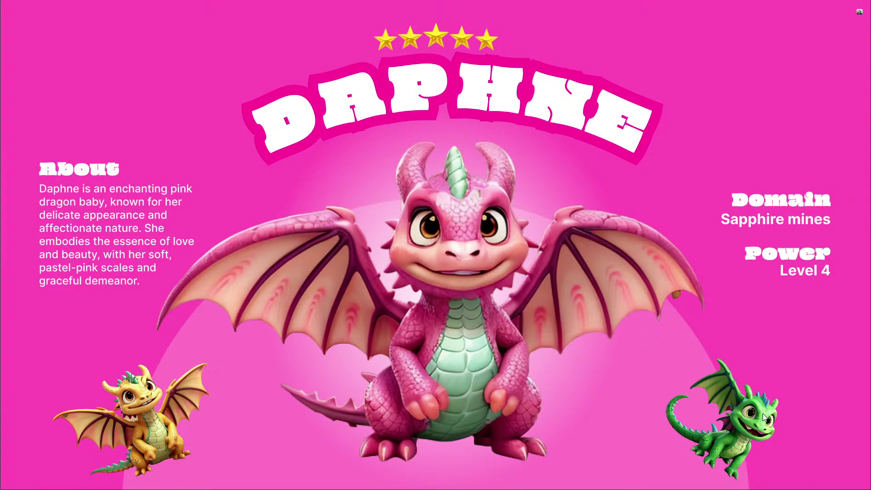
pyautogui.click(763, 415)
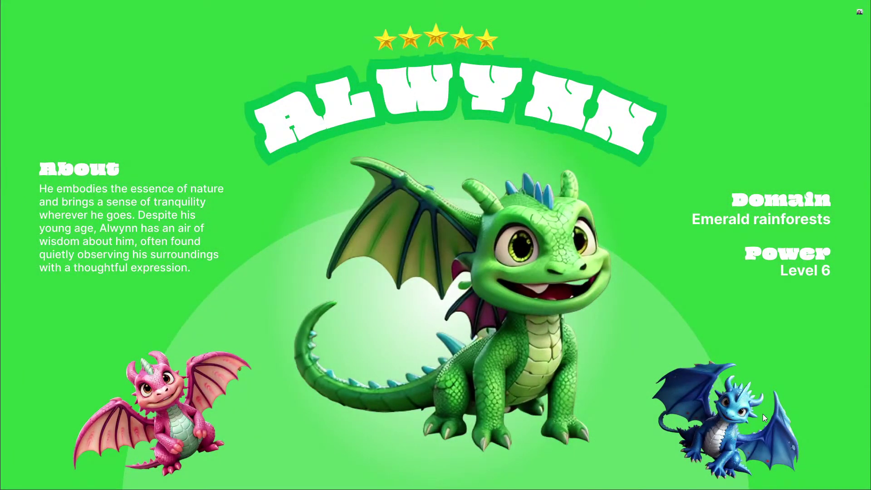
pyautogui.click(734, 430)
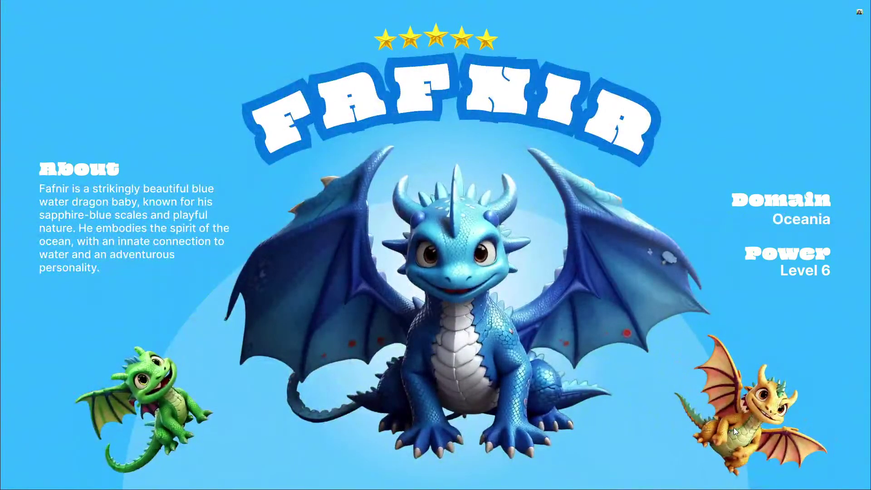
pyautogui.click(733, 428)
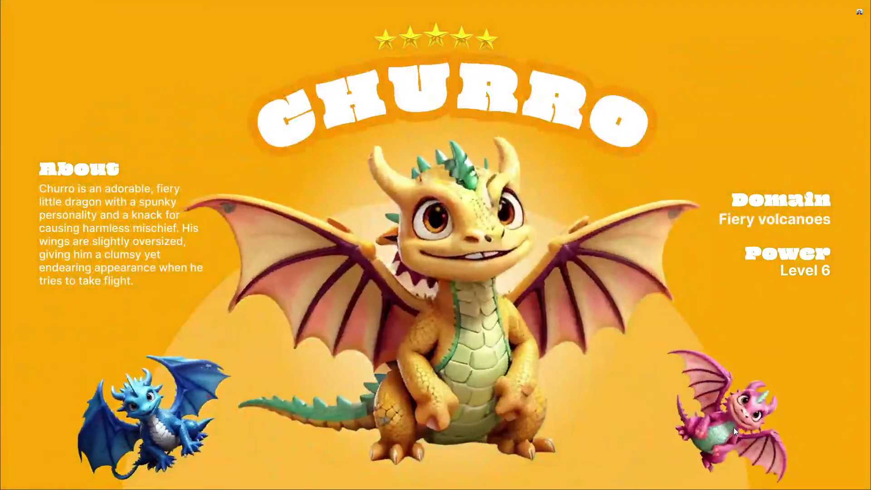
pyautogui.click(734, 428)
pyautogui.click(734, 427)
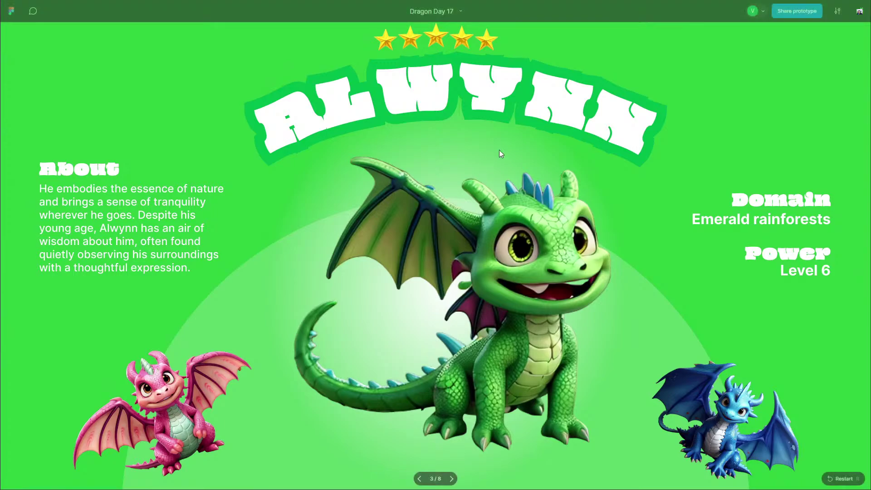
# Leave the full-screen prototype, look at the Dragon Day 17 design file and return to the recent files overview
pyautogui.click(860, 11)
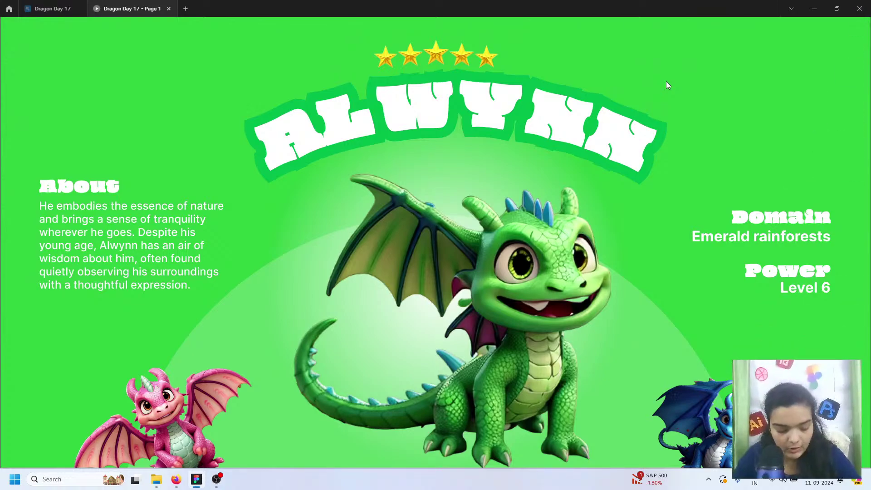
pyautogui.click(58, 6)
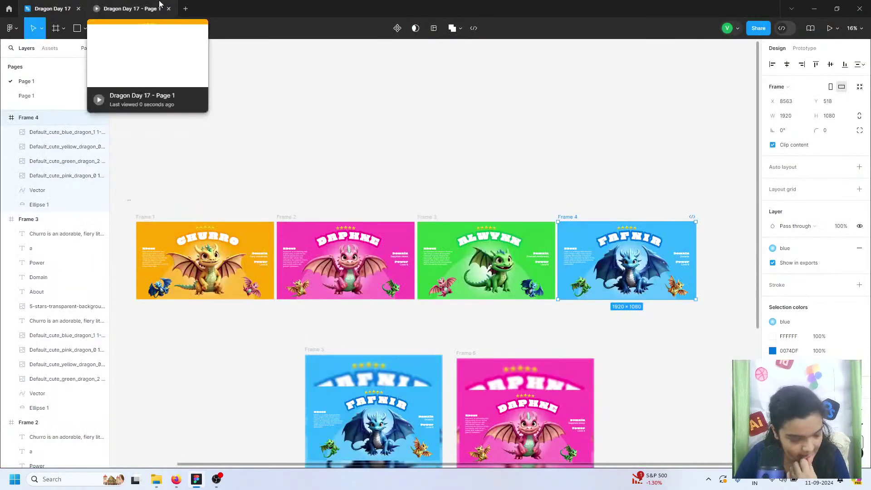
pyautogui.click(8, 8)
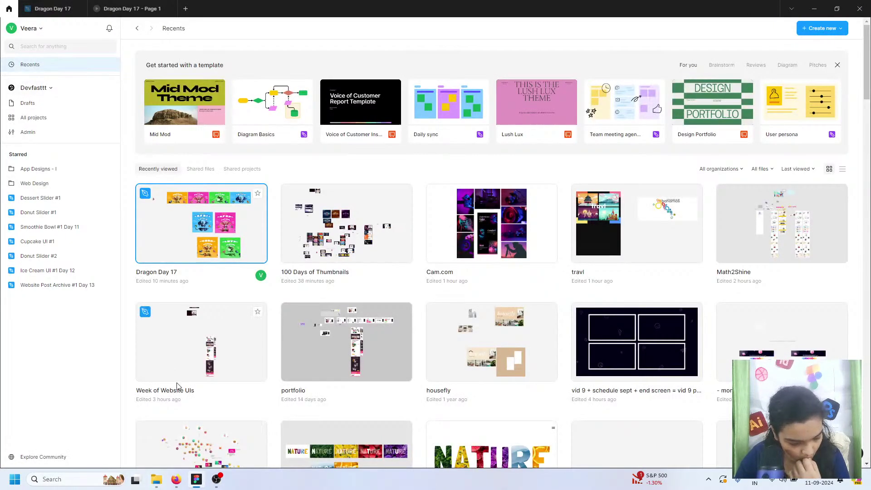
pyautogui.click(215, 480)
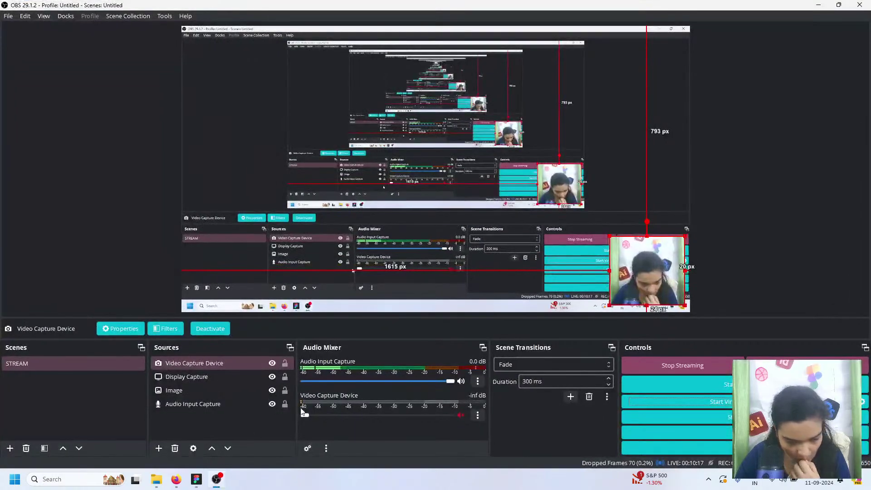
pyautogui.click(816, 6)
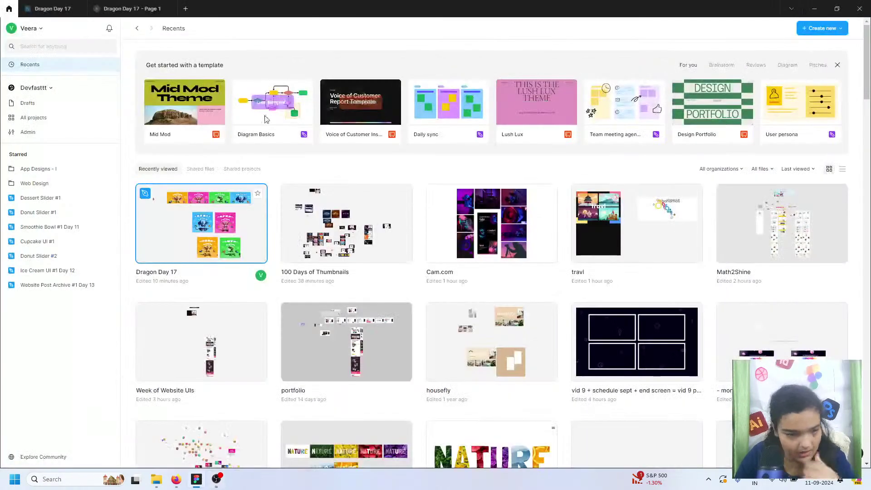
# Switch to Firefox, close the YouTube video tab and view the desktop app downloads at figma.com/downloads
pyautogui.click(176, 479)
pyautogui.click(239, 6)
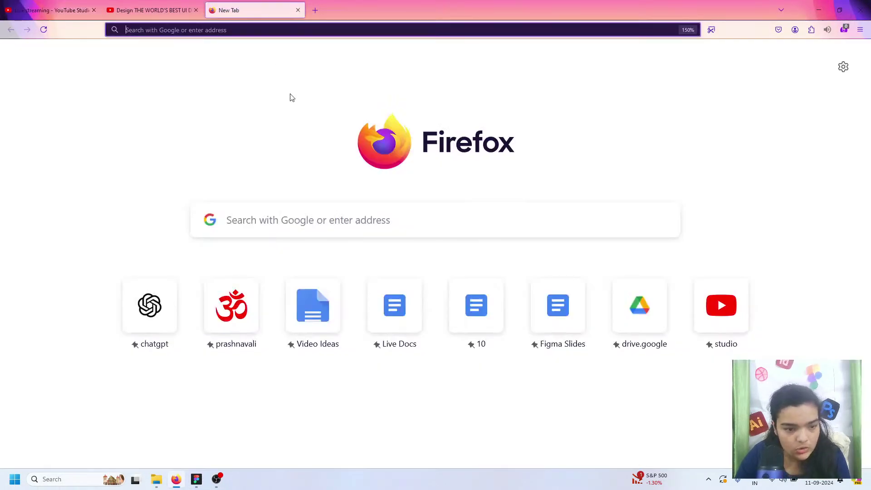
pyautogui.click(196, 10)
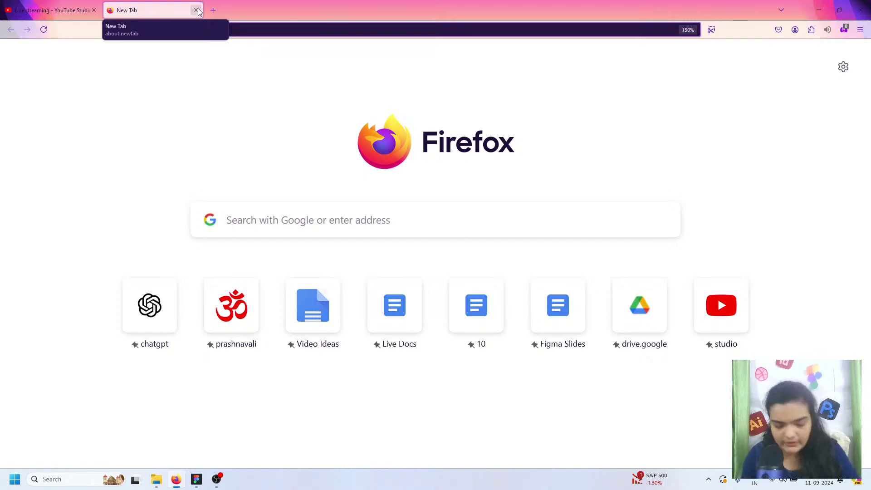
pyautogui.write('figma')
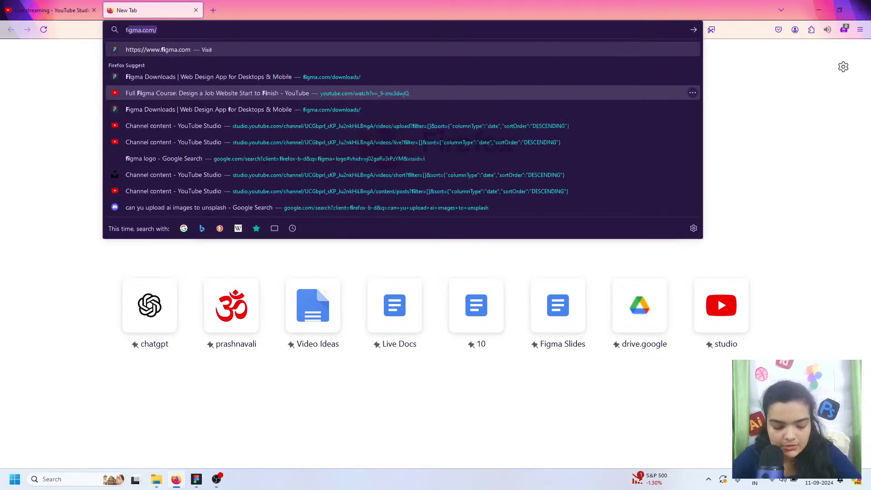
pyautogui.write('.com/downloads/')
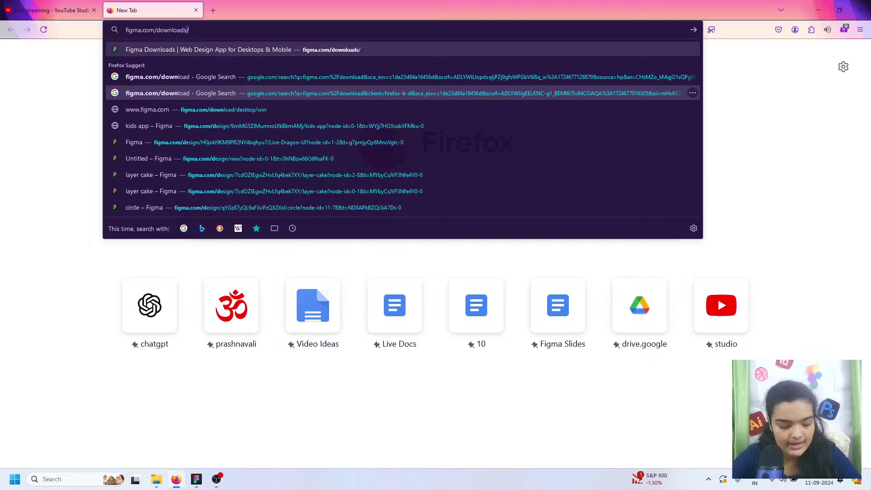
pyautogui.press('Return')
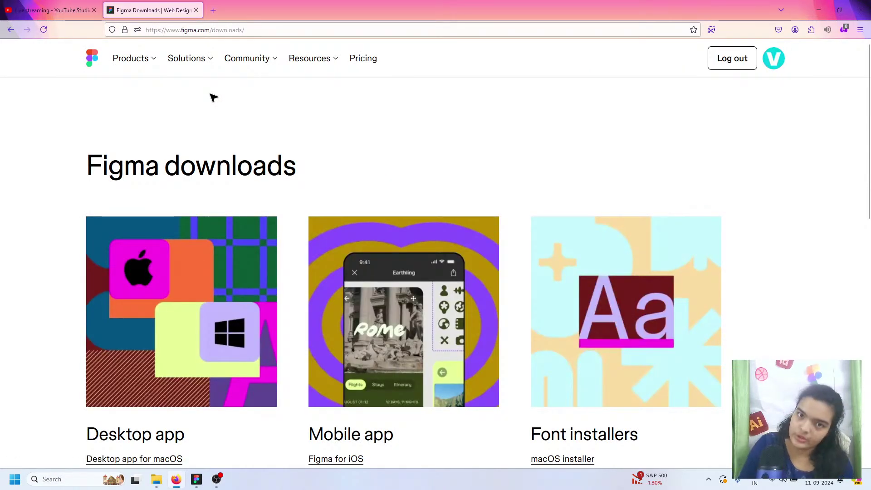
pyautogui.scroll(-3, 172, 438)
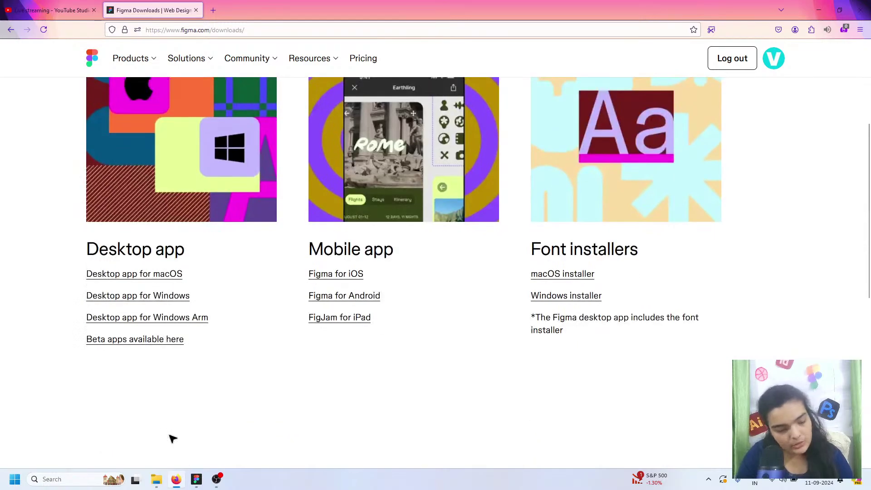
pyautogui.scroll(1, 178, 380)
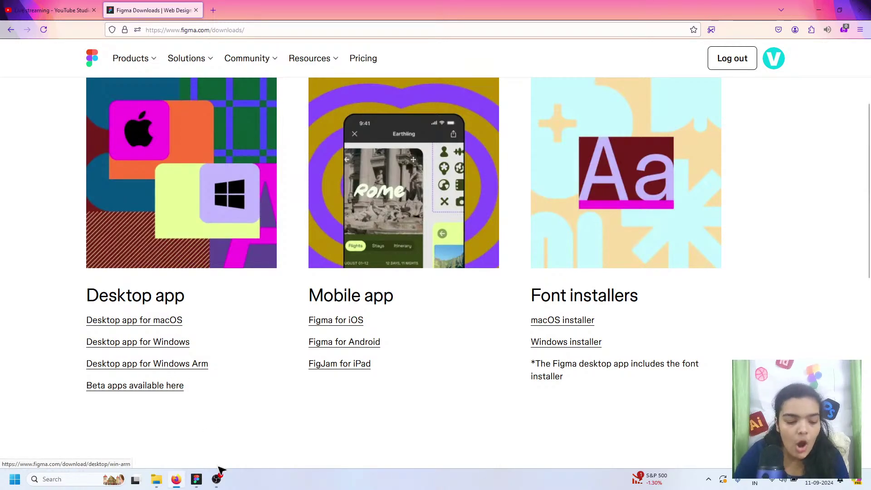
# Switch back to Figma and create a new design file with a 1920 × 1080 frame
pyautogui.moveTo(197, 480)
pyautogui.click(184, 431)
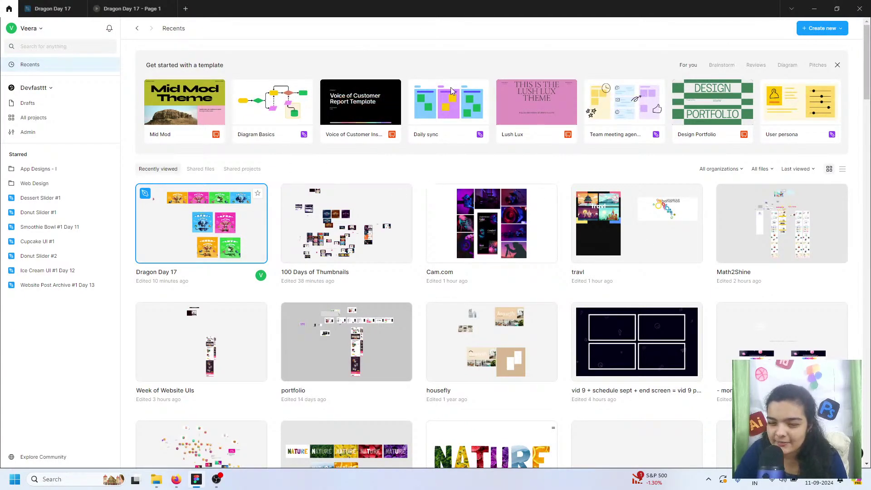
pyautogui.click(815, 29)
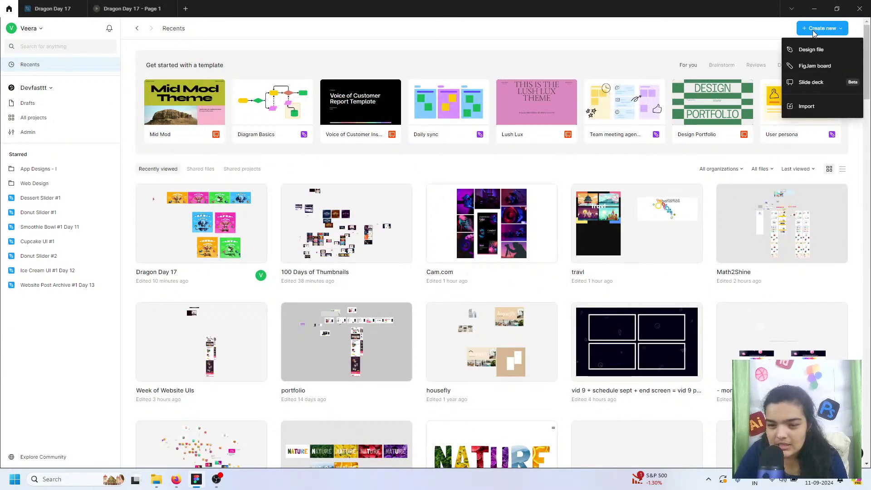
pyautogui.click(806, 55)
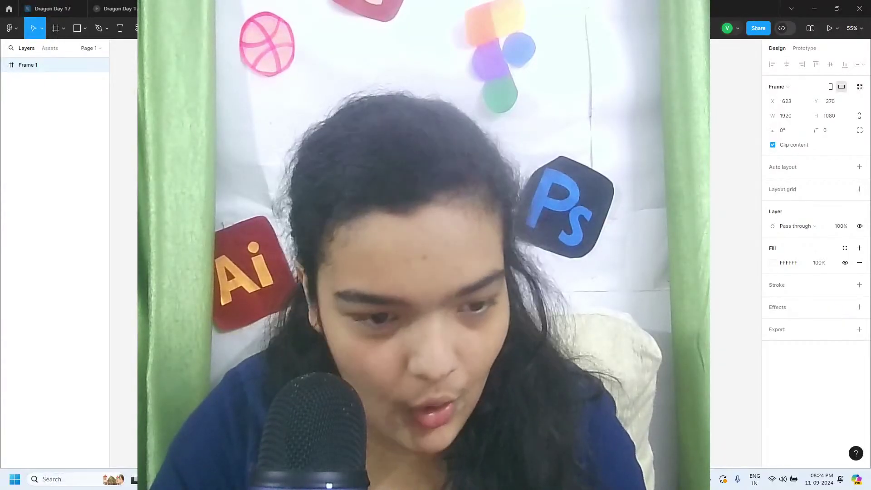
pyautogui.press('Escape')
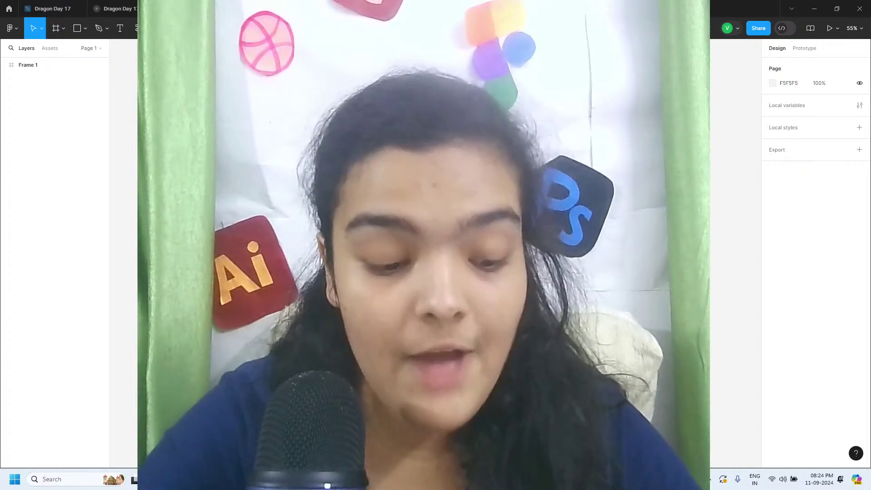
# Import the blue, green, pink and yellow dragon images and place them all on the canvas
pyautogui.hotkey('ctrl', 'shift', 'k')
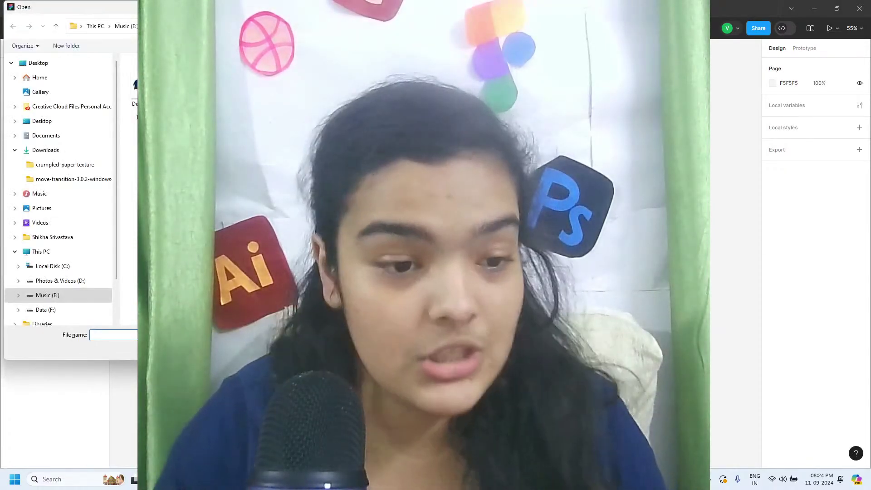
pyautogui.moveTo(409, 255); pyautogui.dragTo(282, 118)
pyautogui.keyDown('ctrl'); pyautogui.click(213, 91); pyautogui.keyUp('ctrl')
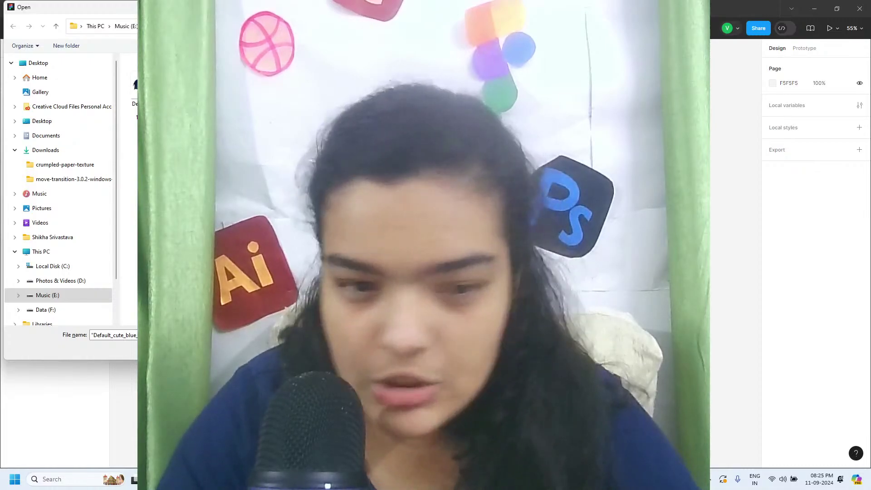
pyautogui.keyDown('ctrl'); pyautogui.click(152, 88); pyautogui.keyUp('ctrl')
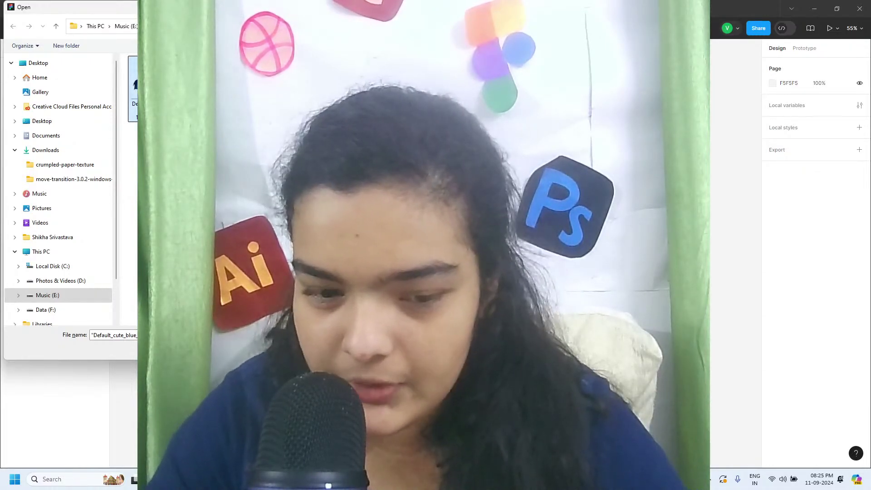
pyautogui.press('Return')
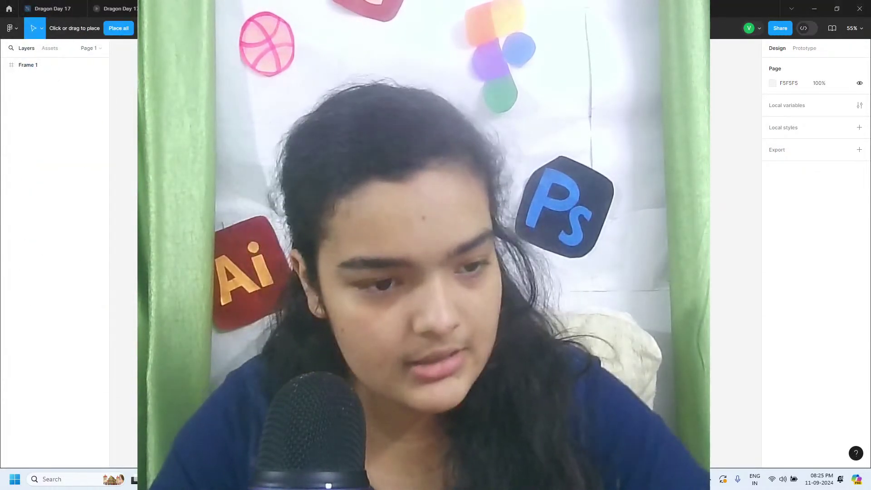
pyautogui.click(119, 28)
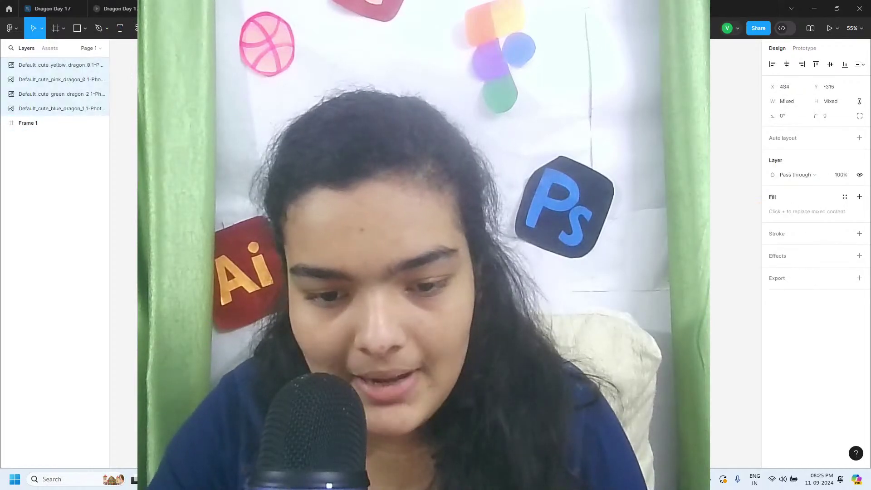
# Move the blue dragon image into the frame at about X 356, Y 194
pyautogui.click(671, 247)
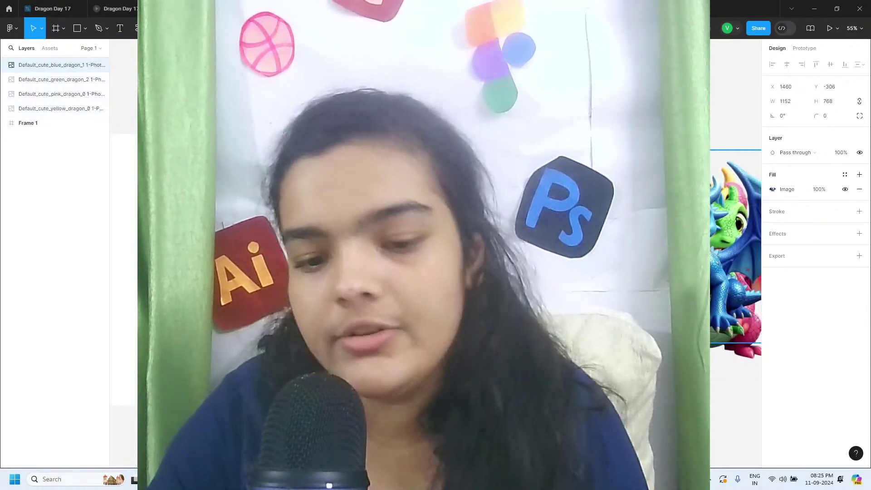
pyautogui.moveTo(671, 247); pyautogui.dragTo(224, 260)
pyautogui.hscroll(-2, 271, 293)
pyautogui.hscroll(-3, 224, 260)
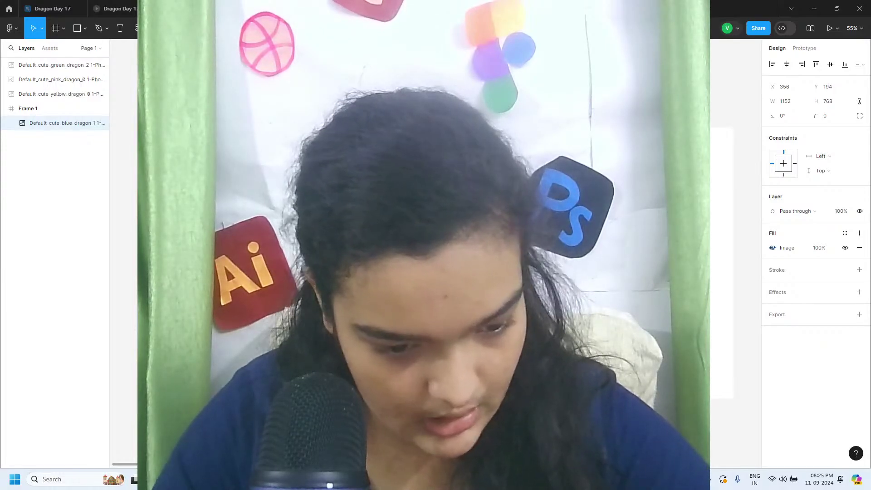
# Remove the blue dragon image from the frame
pyautogui.hotkey('alt', 'Tab')
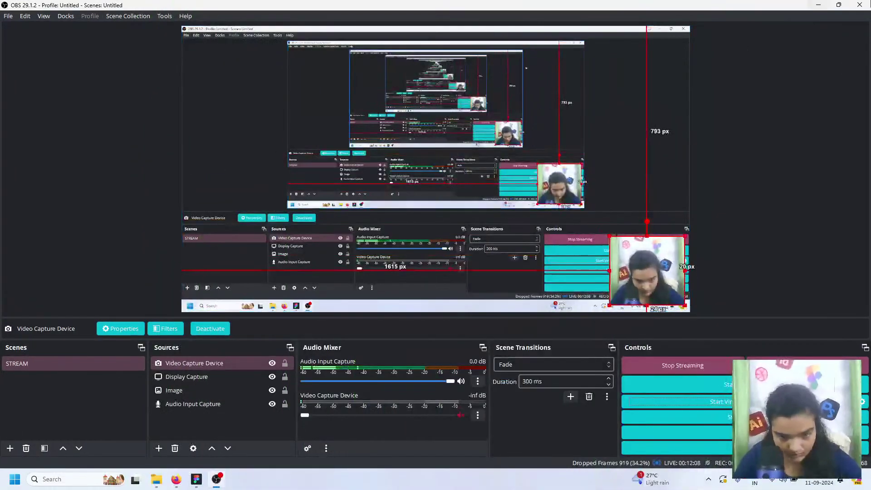
pyautogui.click(820, 8)
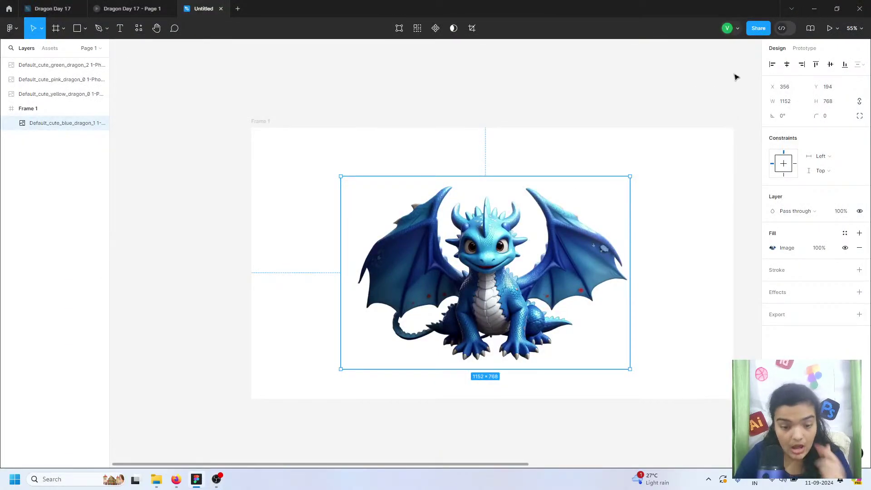
pyautogui.press('Delete')
pyautogui.hscroll(5, 549, 243)
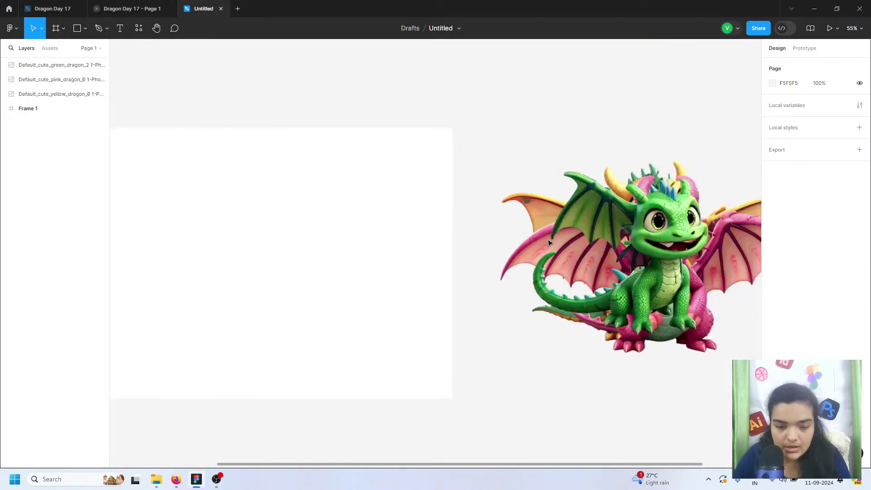
# Delete the green, pink and yellow dragon images beside the frame, leaving the 1920 × 1080 frame empty
pyautogui.moveTo(532, 118); pyautogui.dragTo(642, 202)
pyautogui.press('Delete')
pyautogui.hscroll(-5, 636, 290)
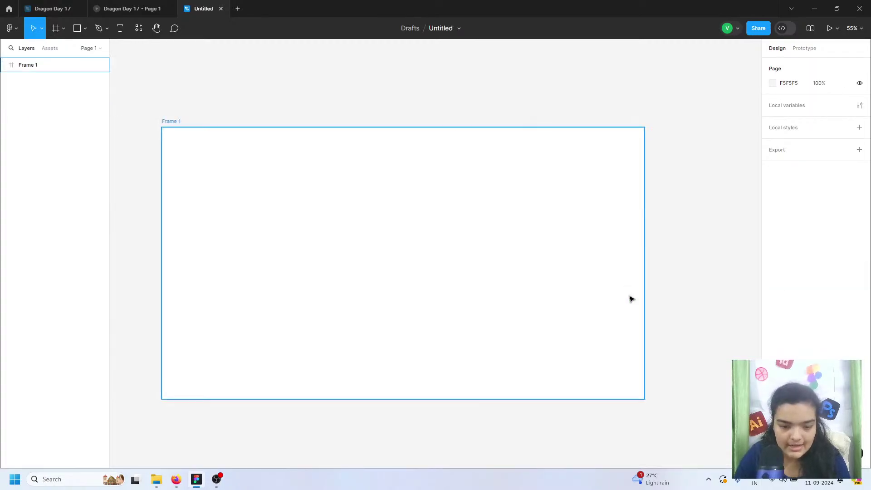
pyautogui.click(477, 220)
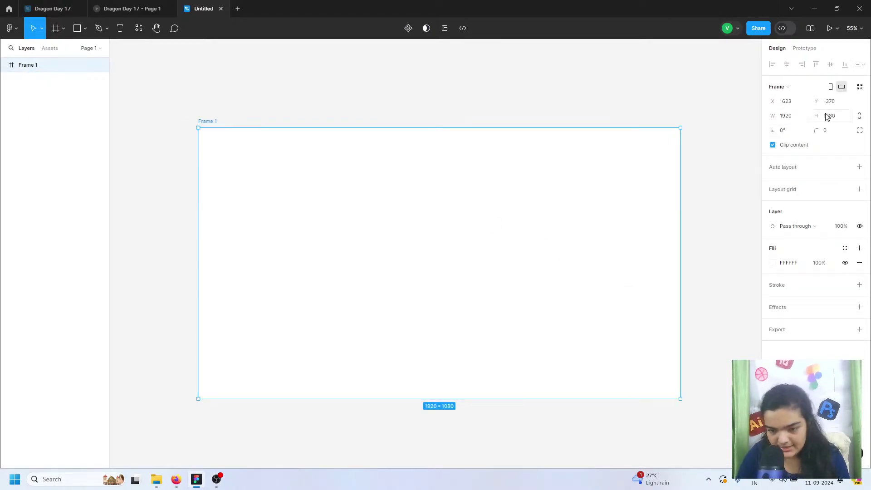
pyautogui.click(547, 117)
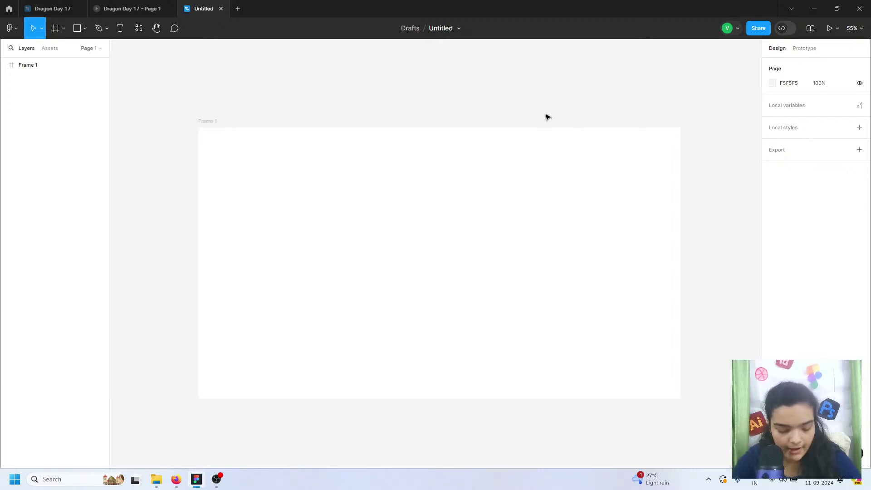
# Start placing images and select all four dragon files in New folder
pyautogui.hotkey('ctrl', 'shift', 'k')
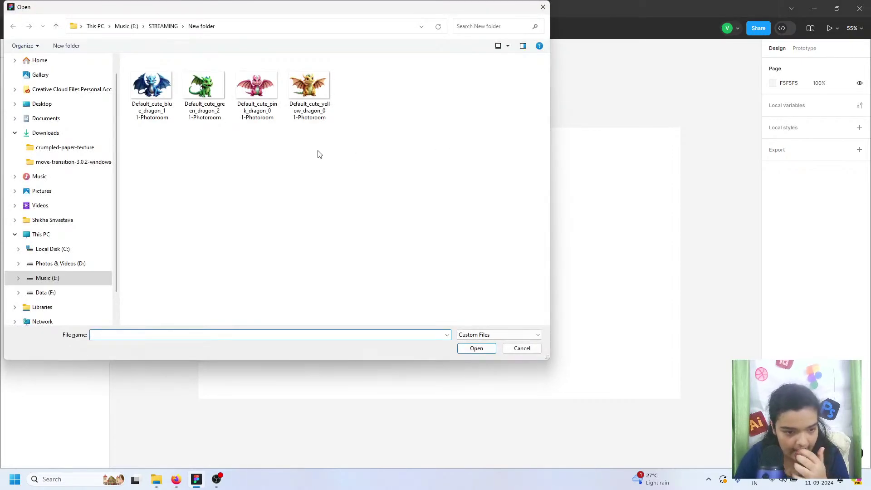
pyautogui.moveTo(343, 158); pyautogui.dragTo(132, 57)
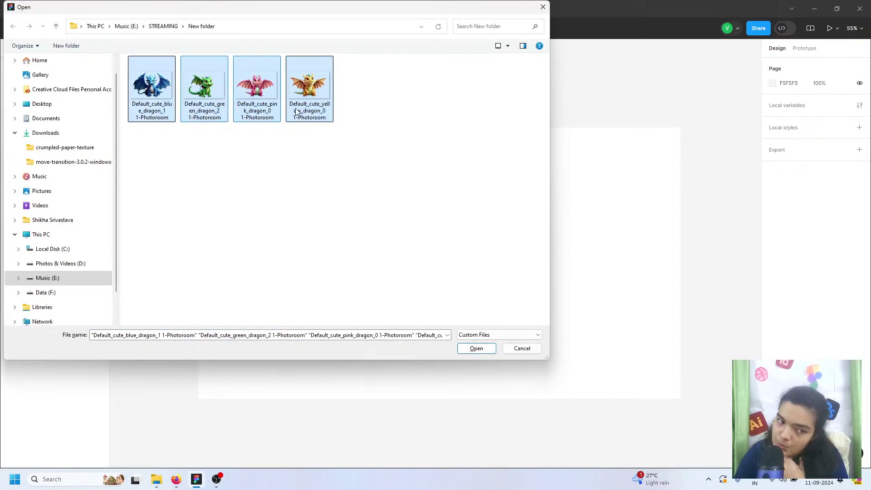
# Open New Text Document from the STREAMING New folder in File Explorer and read the dragons' About, Domain and Power texts
pyautogui.click(157, 479)
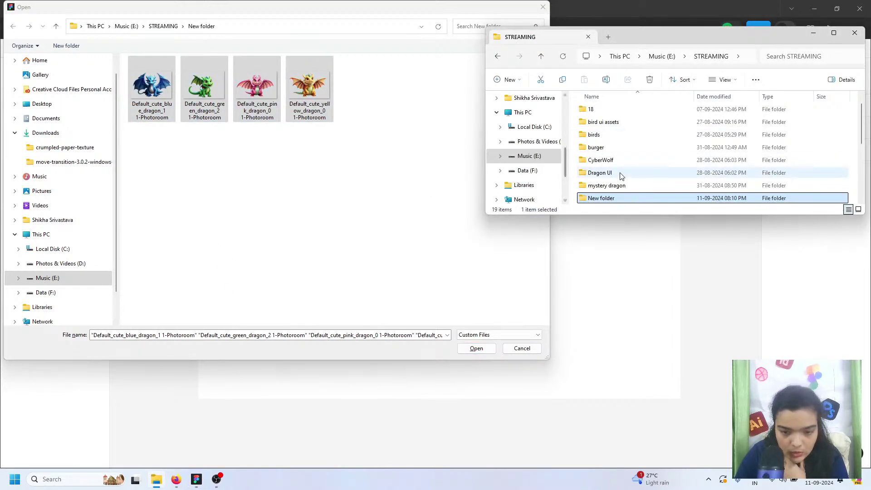
pyautogui.doubleClick(593, 198)
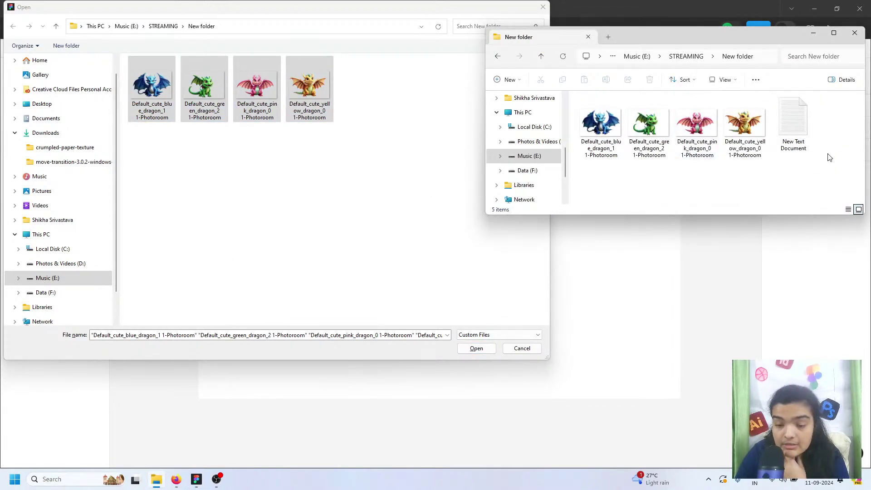
pyautogui.doubleClick(797, 144)
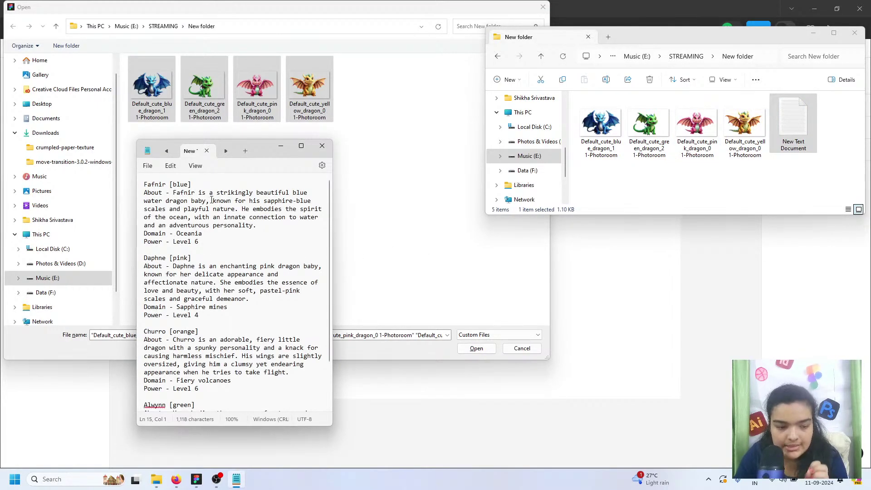
pyautogui.scroll(-2, 212, 240)
pyautogui.scroll(1, 191, 406)
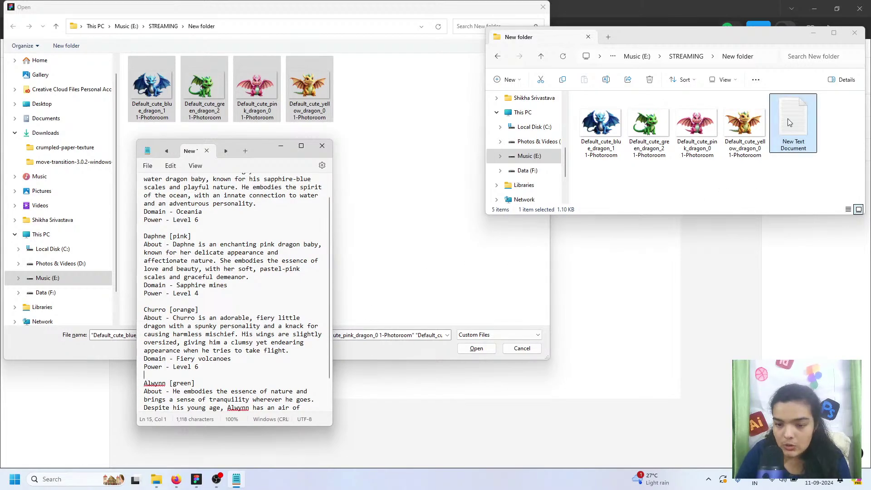
# Import only the blue dragon image and place it inside the frame at about X 356, Y 181
pyautogui.click(814, 32)
pyautogui.click(169, 90)
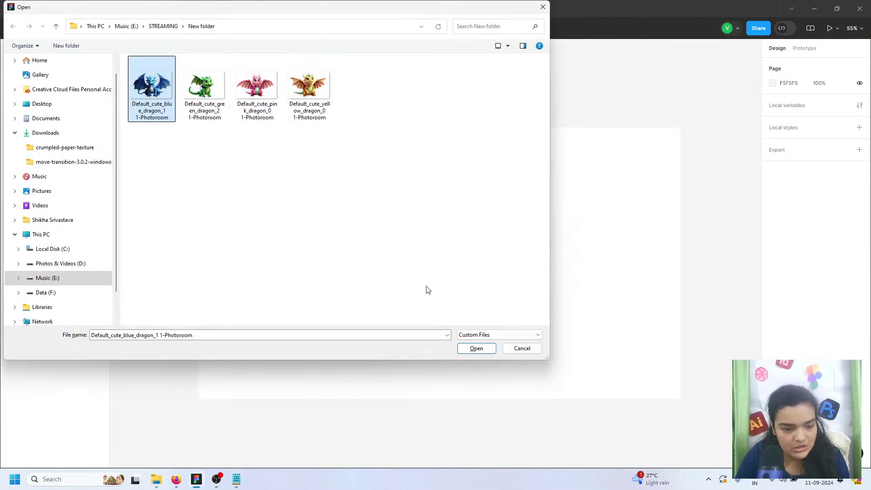
pyautogui.click(475, 349)
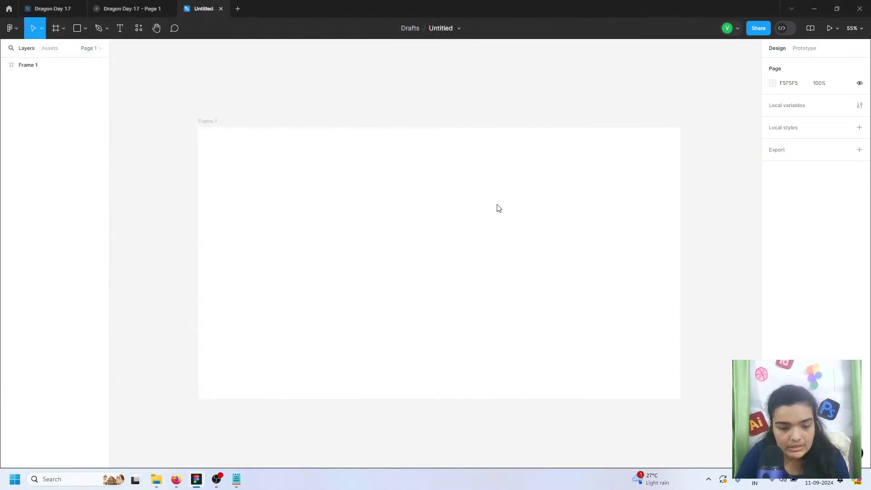
pyautogui.click(426, 272)
pyautogui.moveTo(432, 281); pyautogui.dragTo(445, 285)
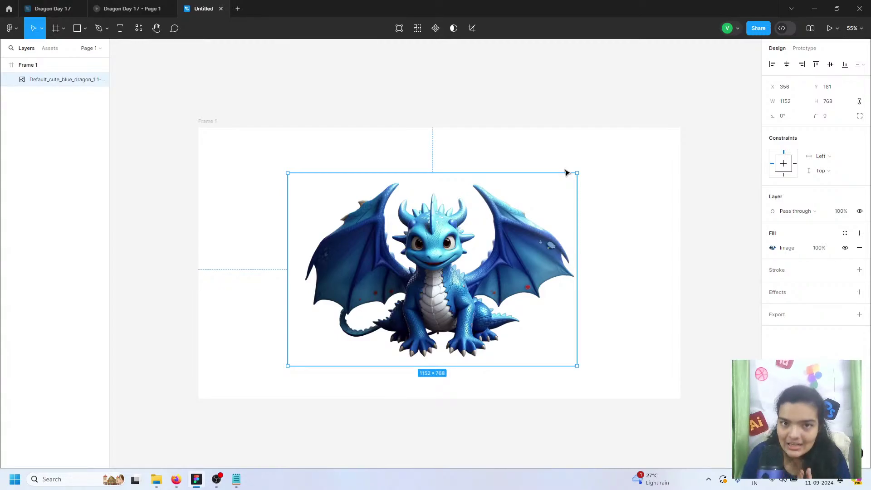
# Center the blue dragon image horizontally in the frame
pyautogui.click(213, 129)
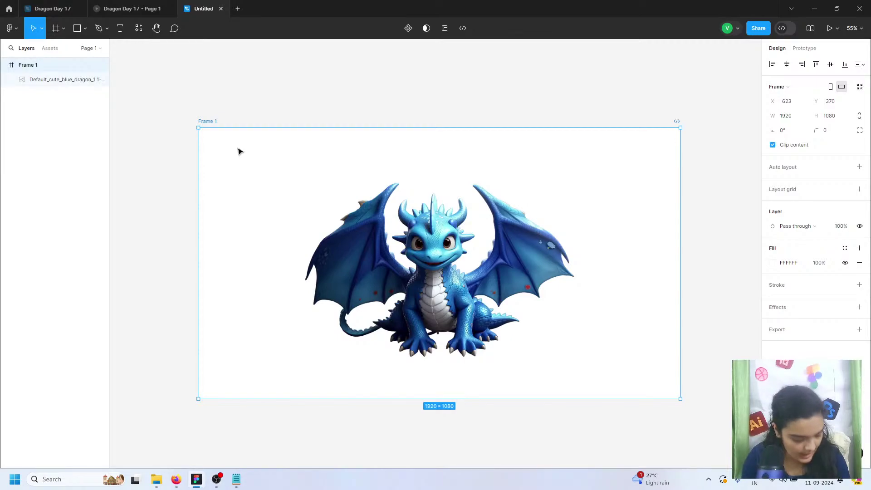
pyautogui.click(404, 202)
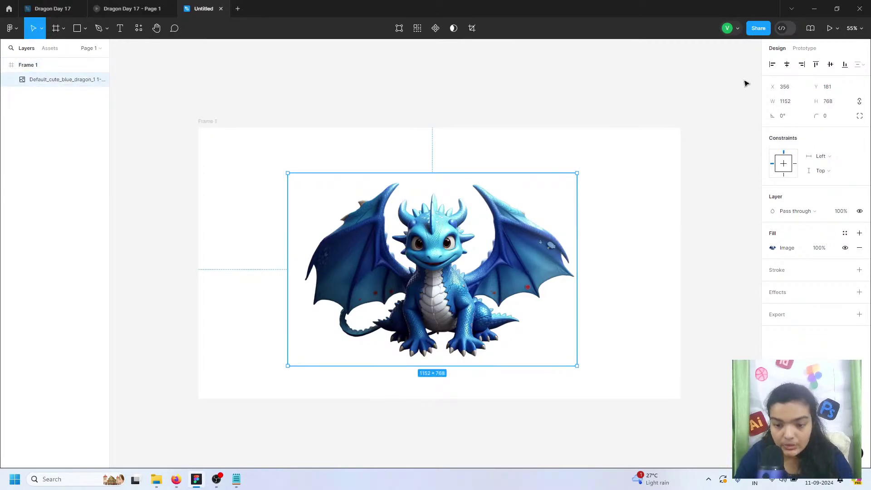
pyautogui.click(787, 65)
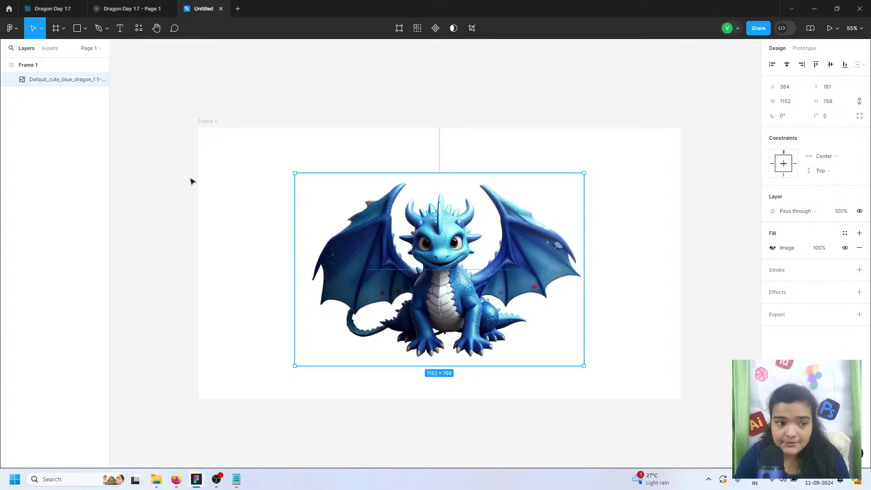
# Draw a circle about 1485 × 1485, centered horizontally across the frame's lower half, and raise the dragon to about Y 156
pyautogui.click(84, 29)
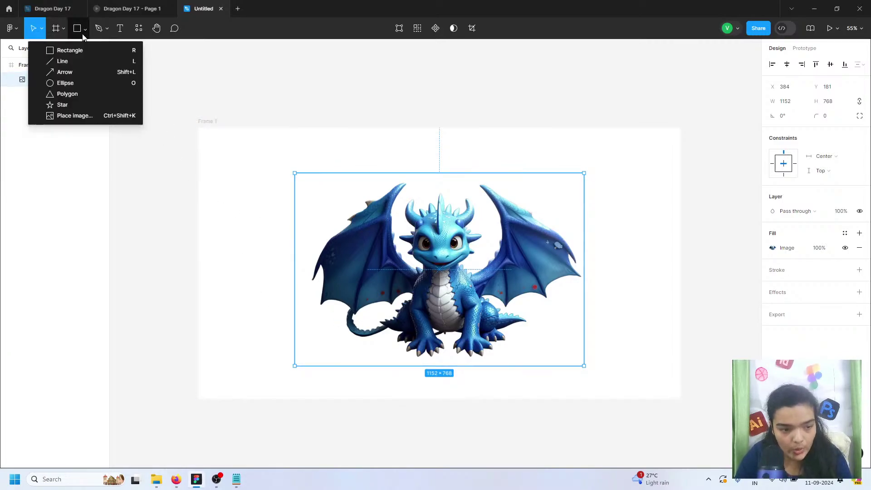
pyautogui.click(80, 83)
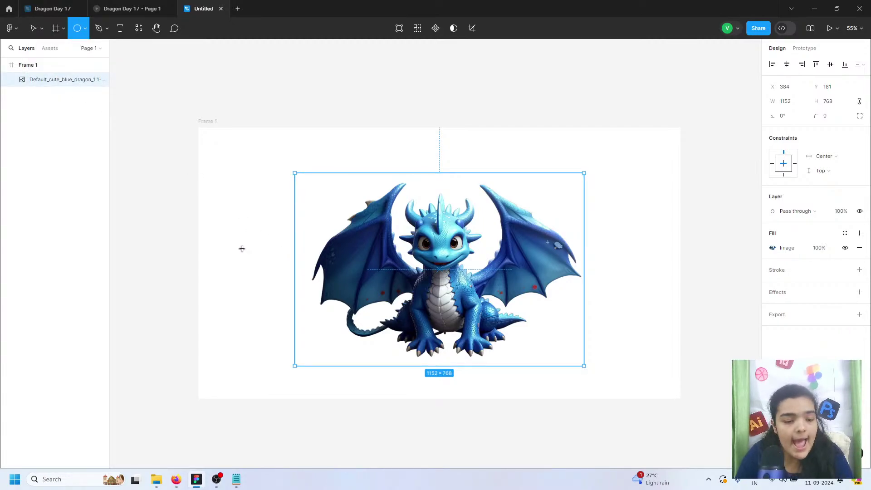
pyautogui.moveTo(242, 248)
pyautogui.mouseDown()
pyautogui.moveTo(519, 432)
pyautogui.moveTo(616, 452)
pyautogui.mouseUp()
pyautogui.moveTo(541, 396)
pyautogui.mouseDown()
pyautogui.moveTo(547, 371)
pyautogui.moveTo(554, 389)
pyautogui.mouseUp()
pyautogui.moveTo(440, 240); pyautogui.dragTo(439, 235)
pyautogui.click(408, 311)
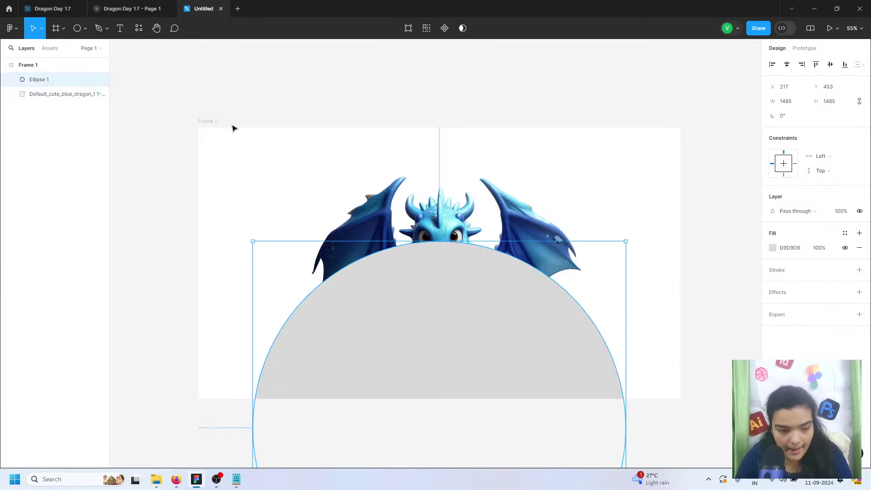
# Fill the frame with colors based on samples from the blue dragon, trying blue 0082F4 and light cyan 7AE7FC
pyautogui.click(216, 122)
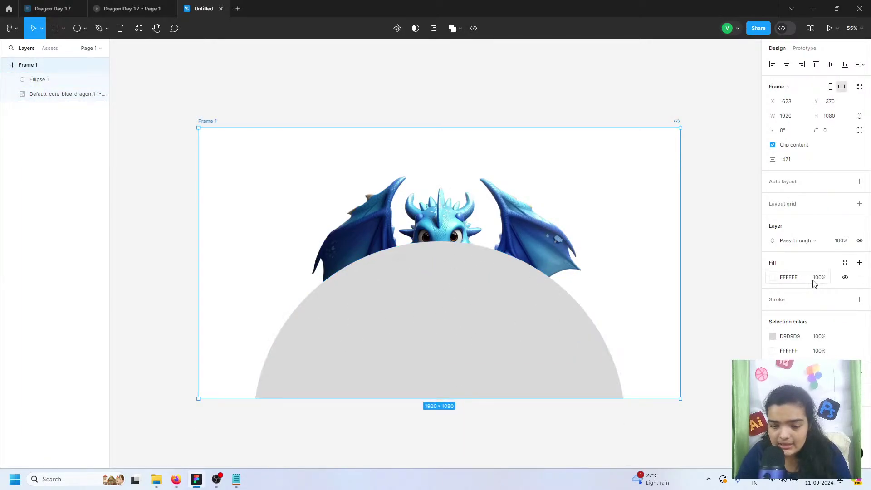
pyautogui.click(770, 279)
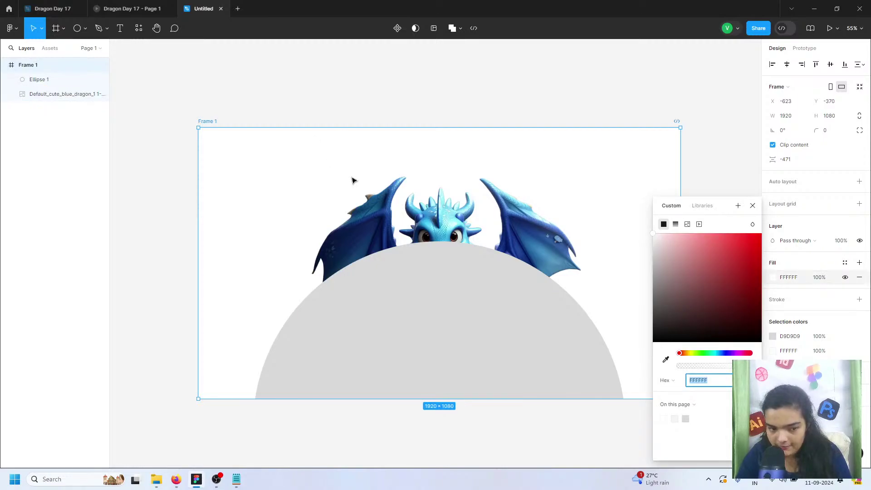
pyautogui.click(665, 359)
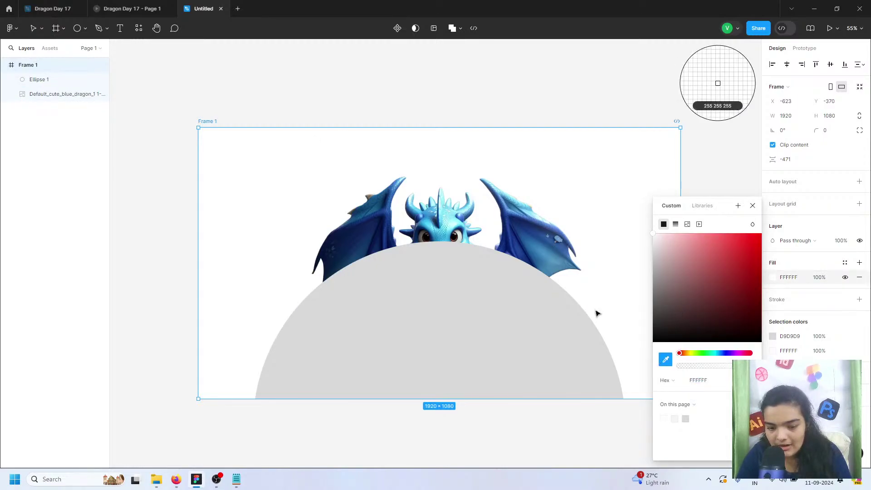
pyautogui.click(506, 195)
pyautogui.moveTo(727, 280); pyautogui.dragTo(783, 244)
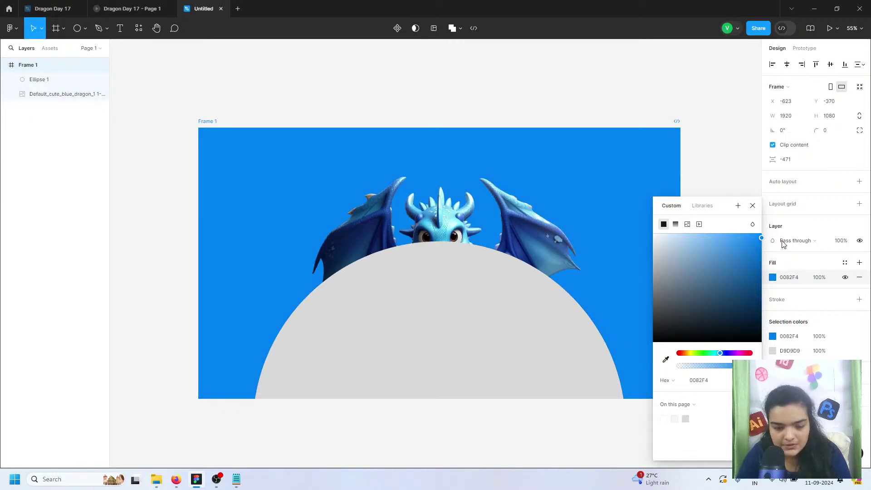
pyautogui.click(666, 360)
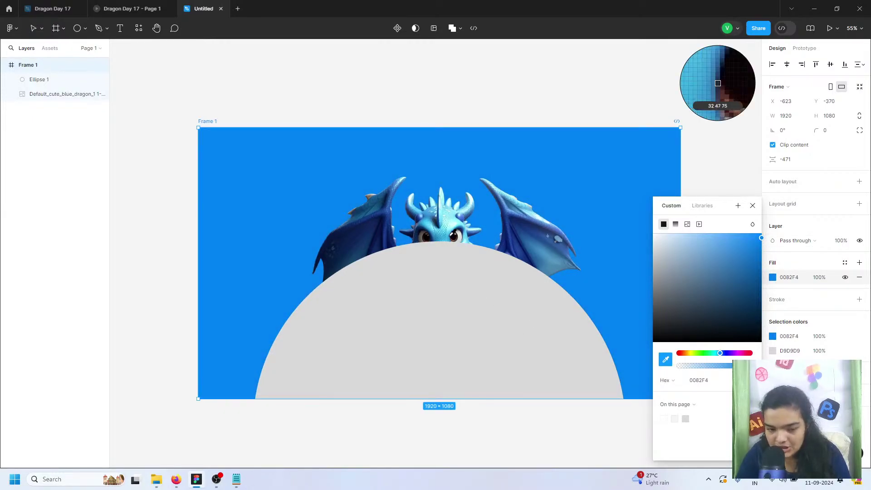
pyautogui.click(470, 235)
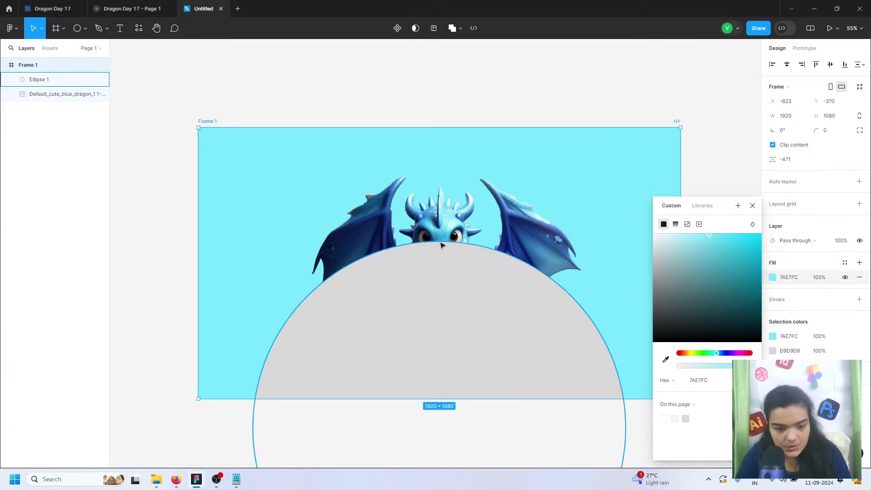
# Examine the Fafnir slide and its transition to the green dragon in the Dragon Day 17 prototype, and return to the design file
pyautogui.click(134, 13)
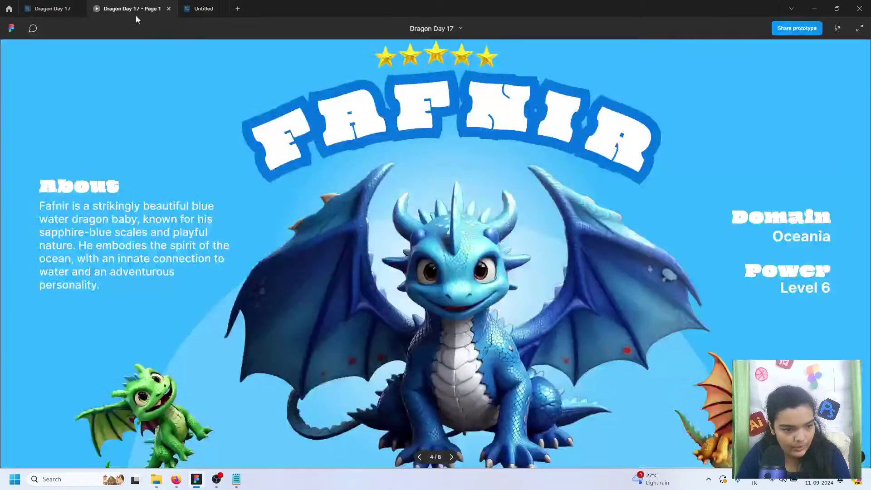
pyautogui.click(386, 219)
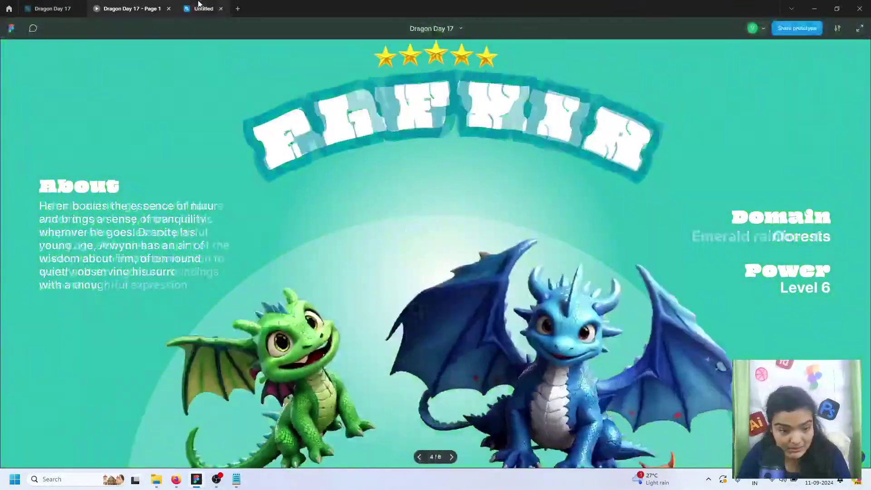
pyautogui.click(198, 6)
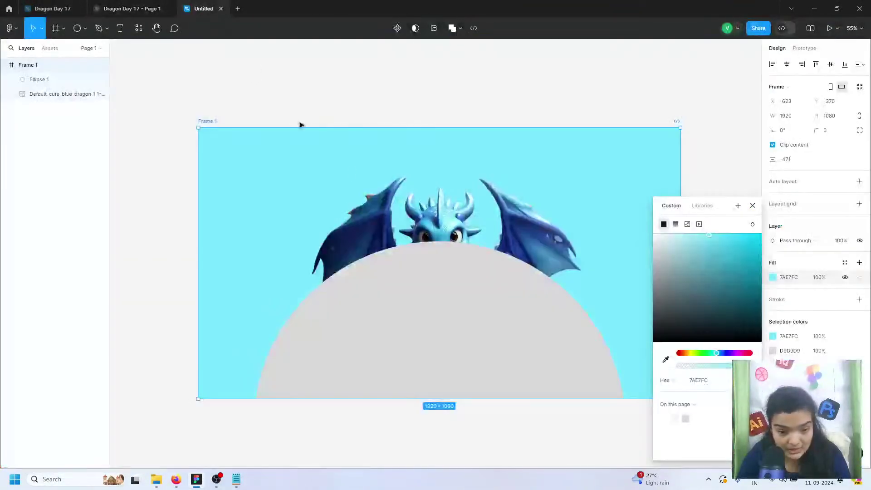
# Set the circle's fill to white FFFFFF at 21% opacity and move the blue dragon layer above the circle
pyautogui.click(538, 320)
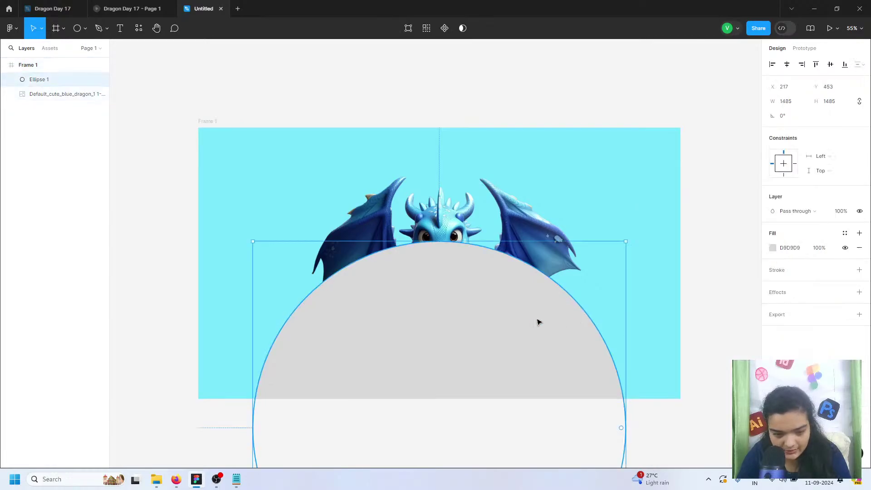
pyautogui.click(773, 248)
pyautogui.moveTo(713, 270); pyautogui.dragTo(586, 189)
pyautogui.moveTo(703, 371); pyautogui.dragTo(697, 368)
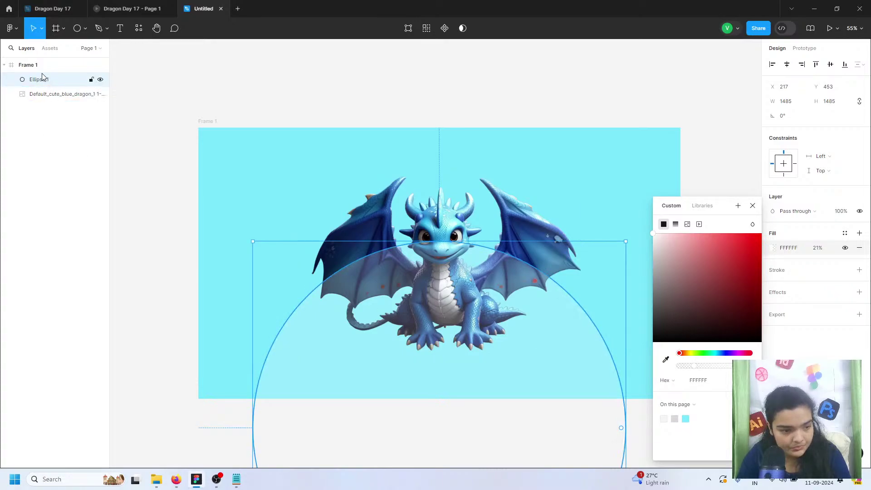
pyautogui.click(431, 204)
pyautogui.moveTo(64, 95); pyautogui.dragTo(45, 85)
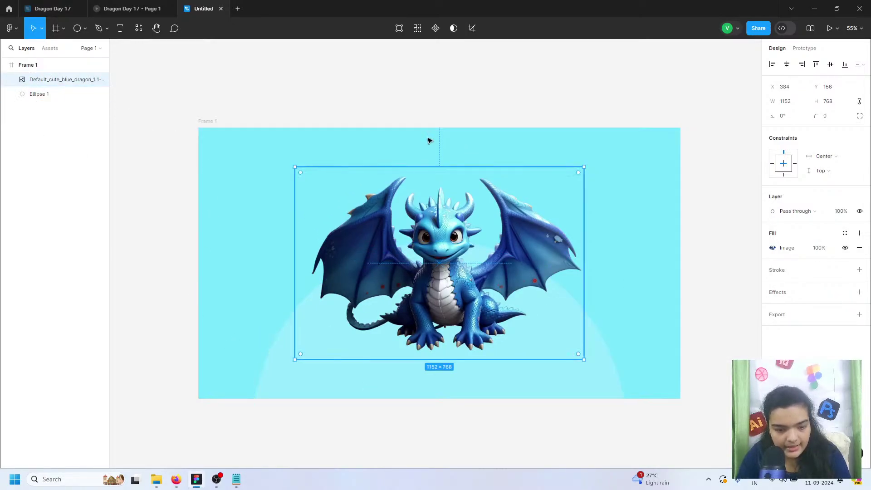
# Change the frame's fill to a dark blue sampled from the dragon's wing, brightened to 0E50FF
pyautogui.click(209, 122)
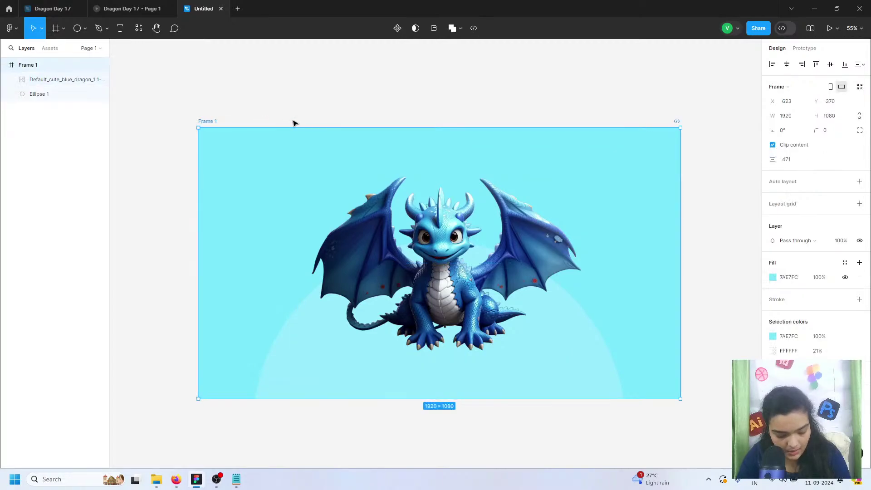
pyautogui.click(772, 277)
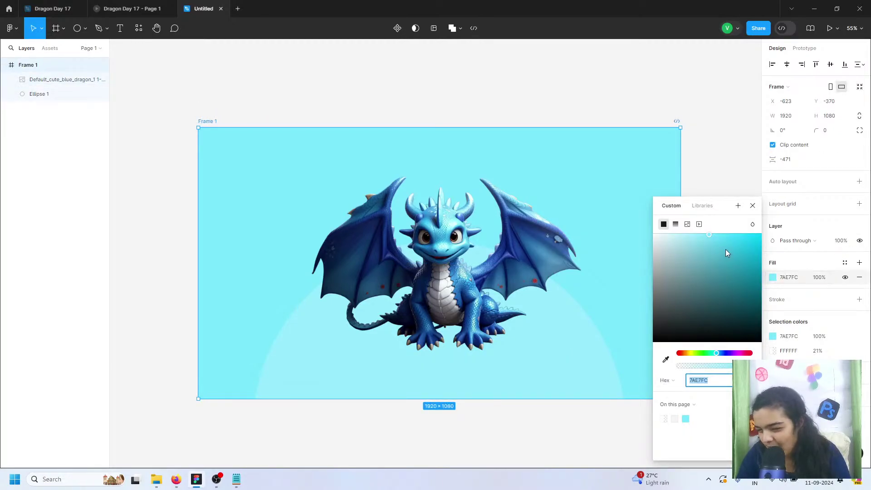
pyautogui.moveTo(726, 253); pyautogui.dragTo(785, 230)
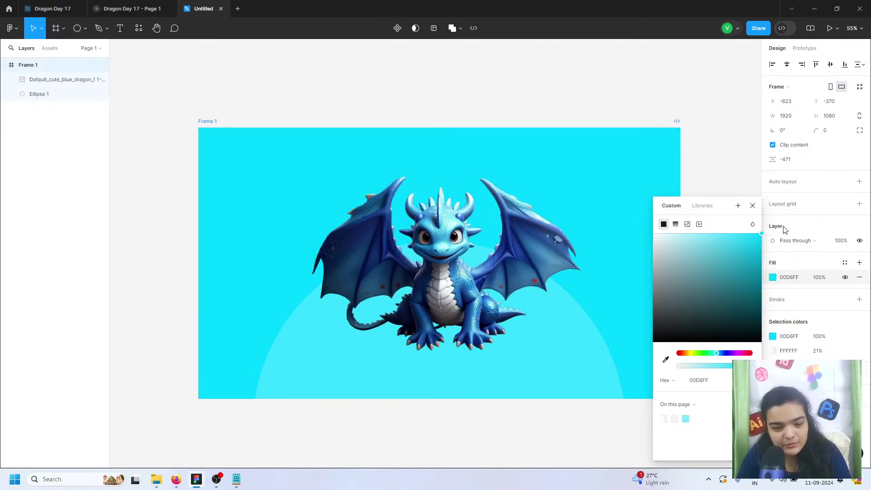
pyautogui.click(665, 359)
pyautogui.click(567, 263)
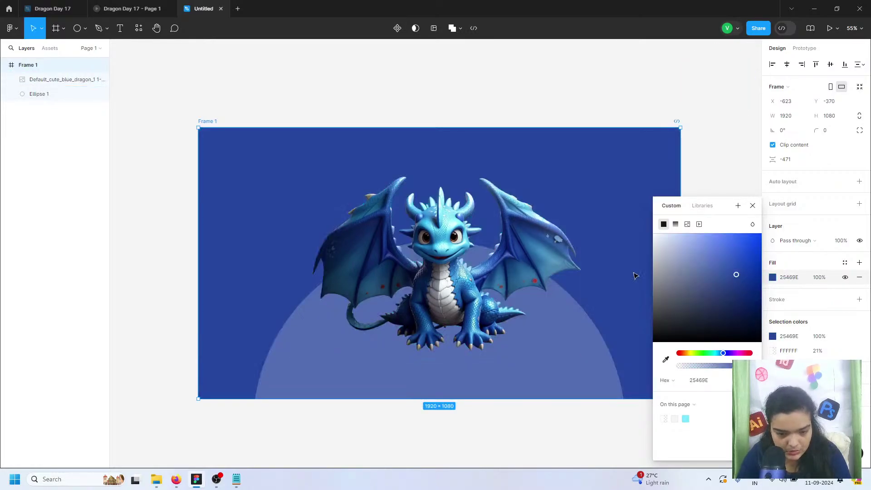
pyautogui.moveTo(713, 265); pyautogui.dragTo(757, 234)
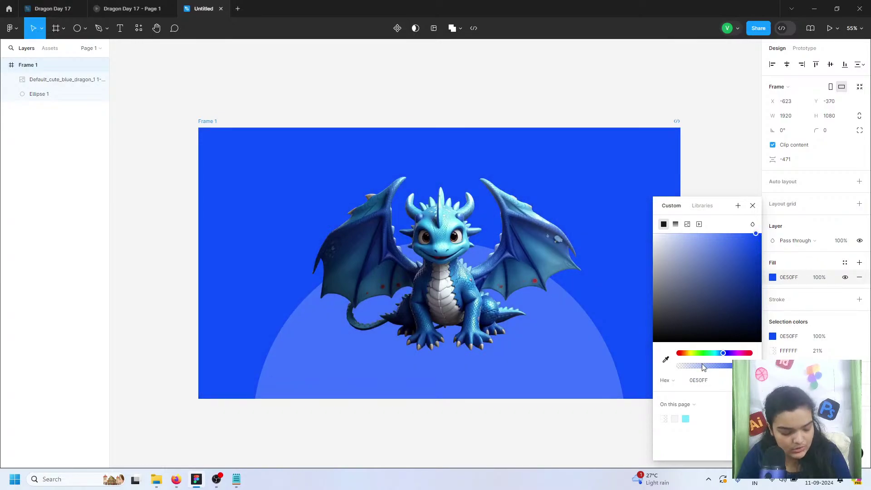
# Shift the frame's fill hue to a lighter blue, 0E9AFF
pyautogui.moveTo(725, 353); pyautogui.dragTo(720, 352)
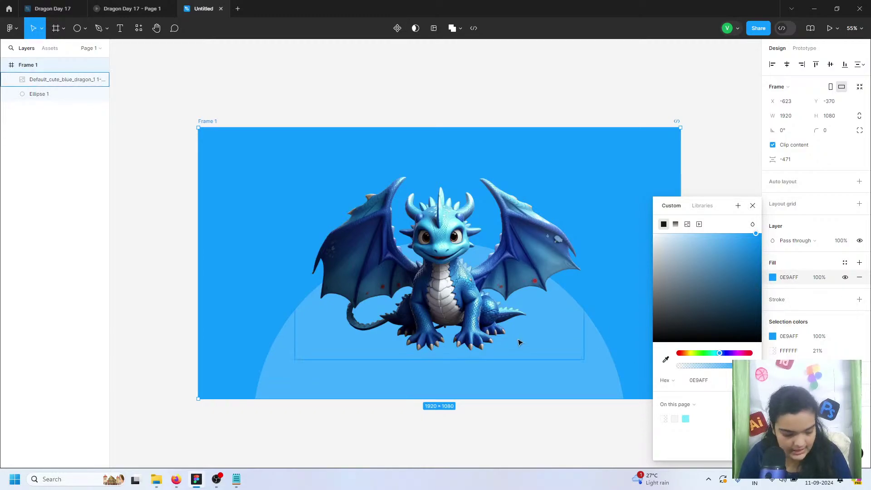
pyautogui.click(247, 426)
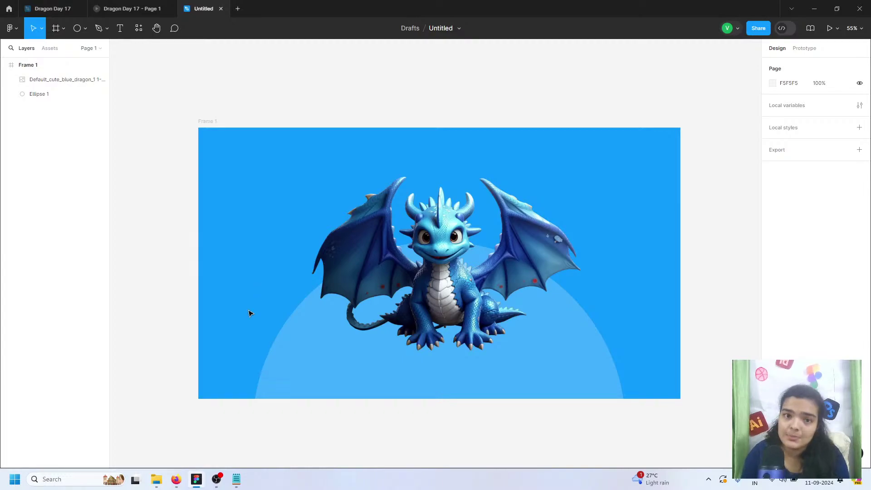
# Copy the name Fafnir from the dragon notes in Notepad and paste it as a text layer in the Figma design
pyautogui.click(237, 480)
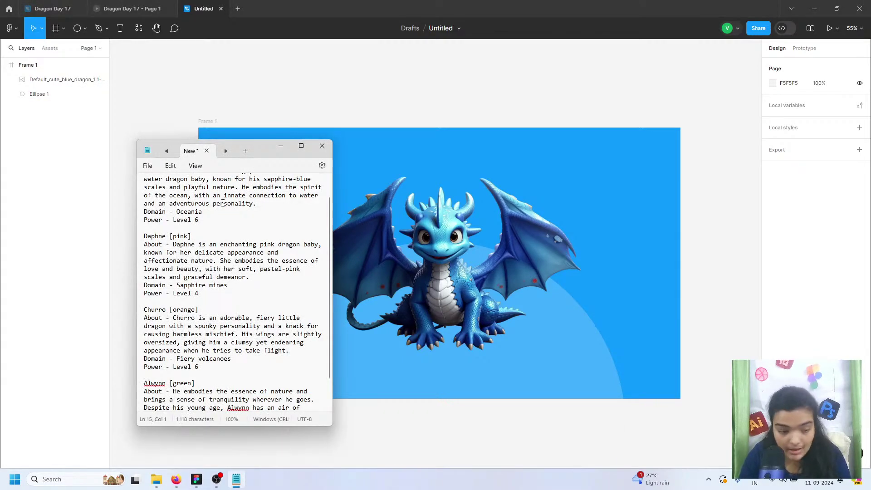
pyautogui.scroll(1, 196, 199)
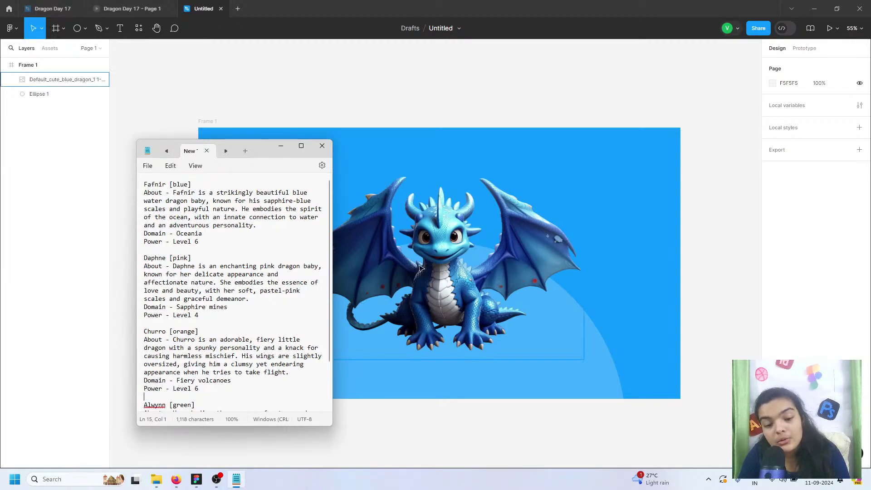
pyautogui.doubleClick(150, 186)
pyautogui.hotkey('ctrl', 'c')
pyautogui.click(315, 56)
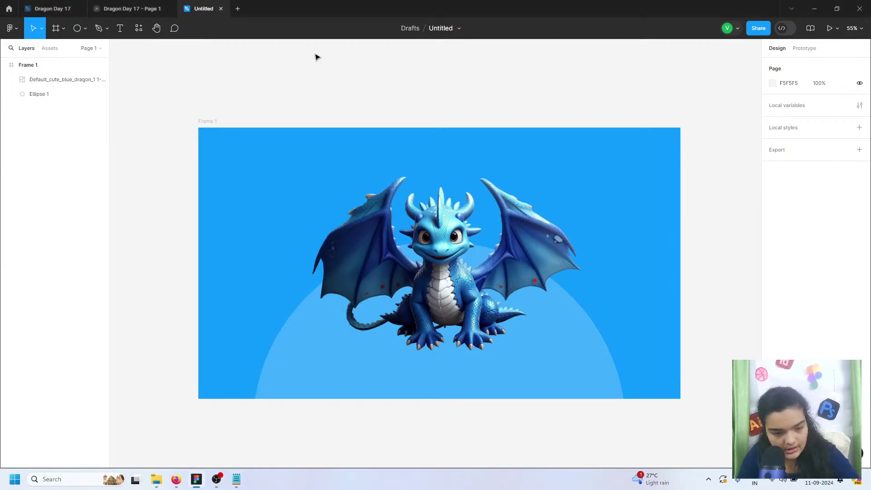
pyautogui.hotkey('ctrl', 'v')
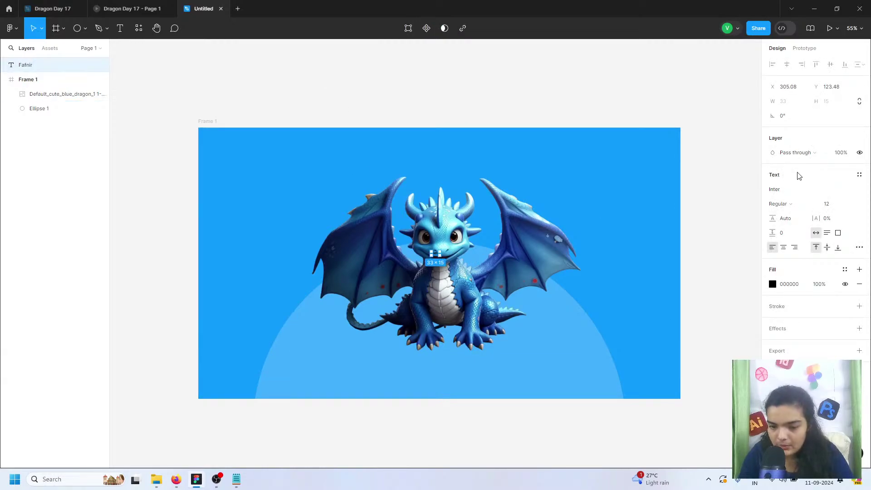
# Set the Fafnir text's font to Oi and move it just above the blue dragon's head
pyautogui.click(782, 194)
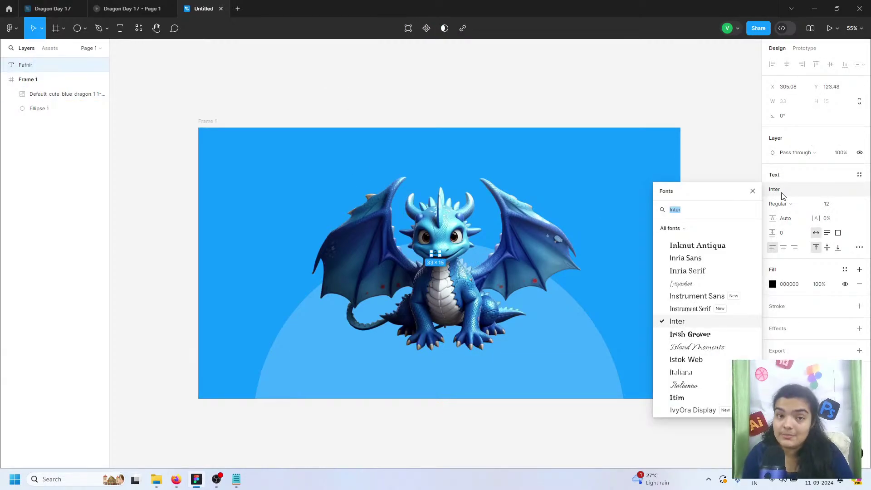
pyautogui.write('Oi')
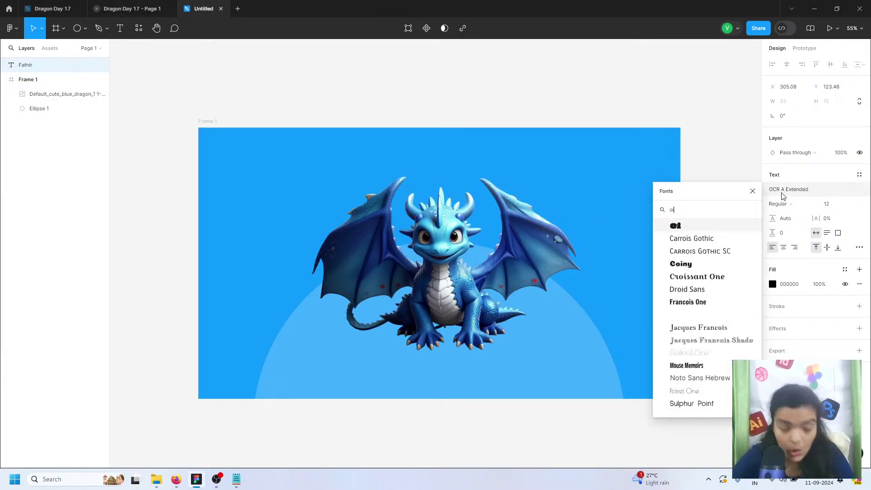
pyautogui.press('Return')
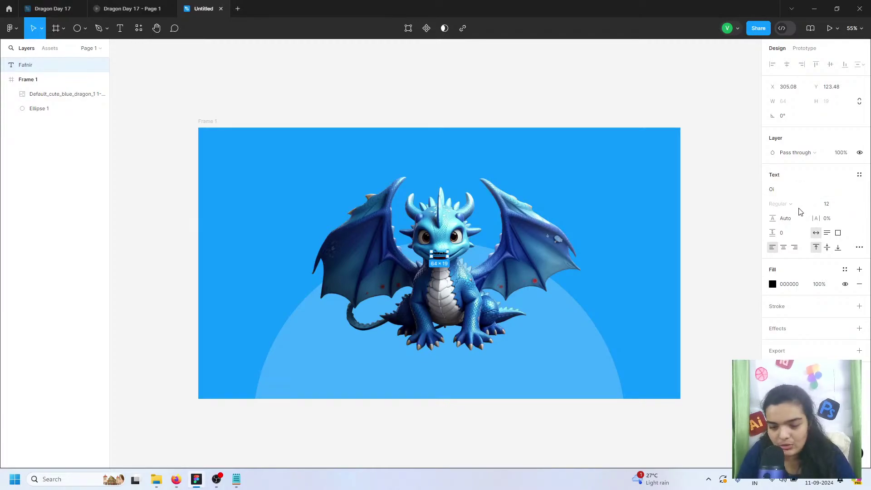
pyautogui.click(798, 190)
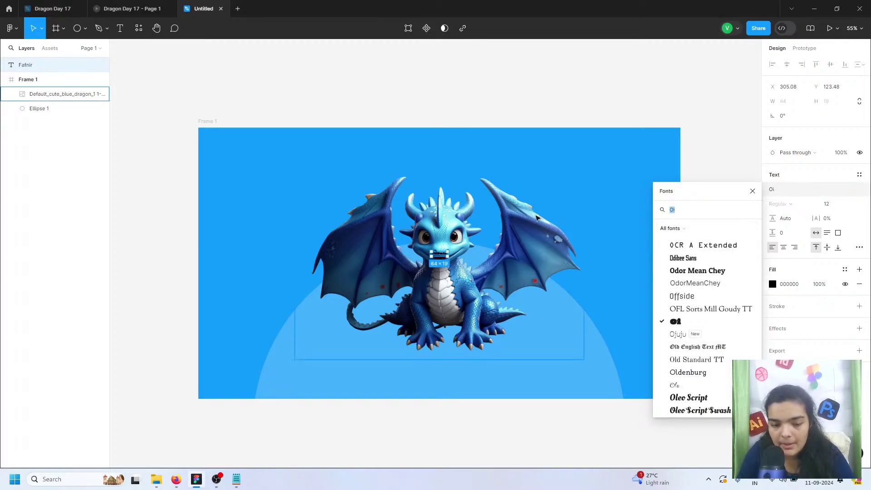
pyautogui.click(438, 258)
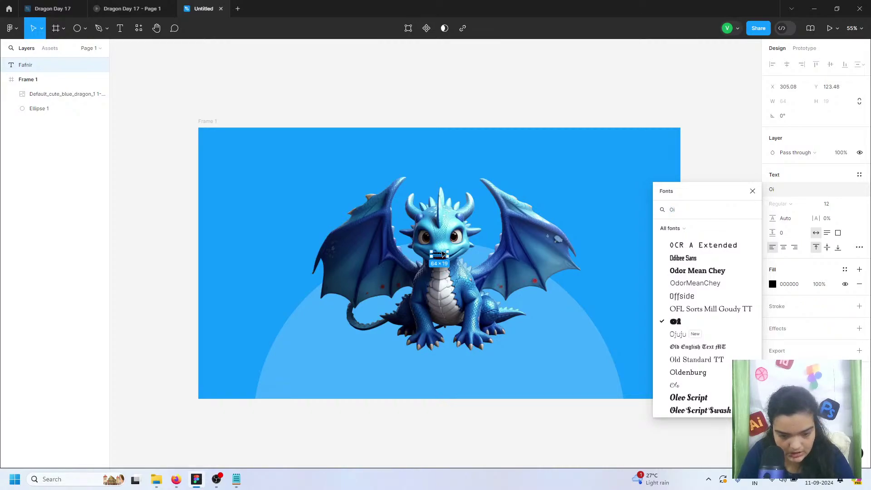
pyautogui.moveTo(443, 254); pyautogui.dragTo(451, 180)
pyautogui.click(695, 322)
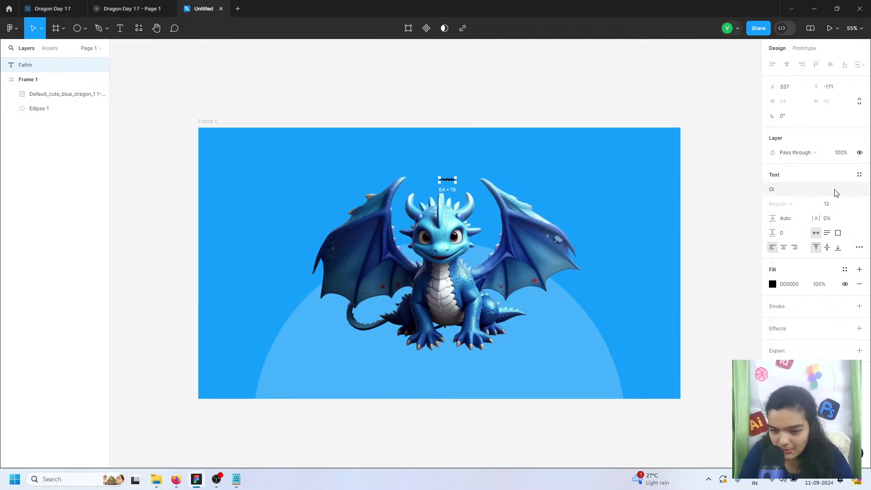
# Enlarge the Fafnir text to 128, 200 and finally 204, repositioning it roughly centred over the dragon's horns
pyautogui.click(837, 204)
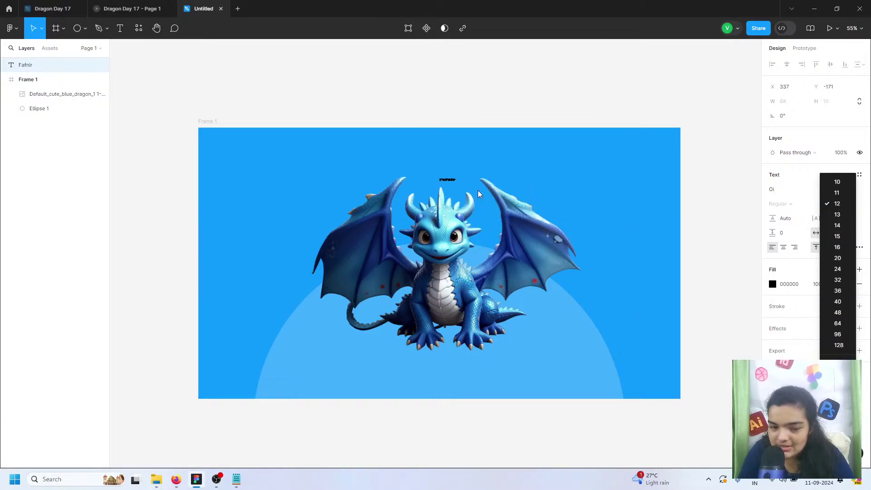
pyautogui.click(838, 346)
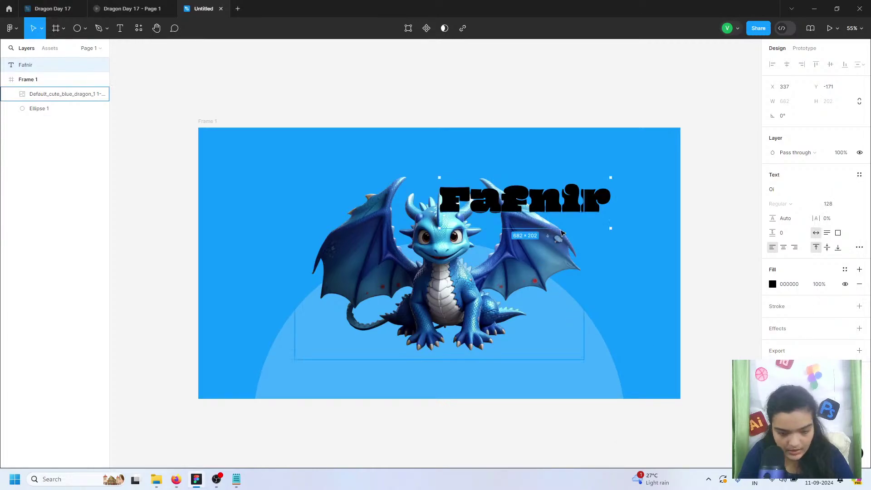
pyautogui.moveTo(593, 210); pyautogui.dragTo(508, 184)
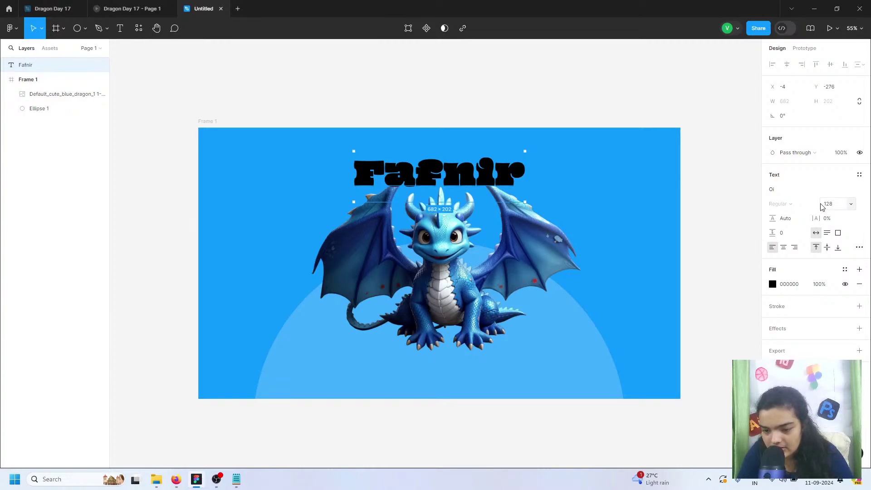
pyautogui.click(832, 206)
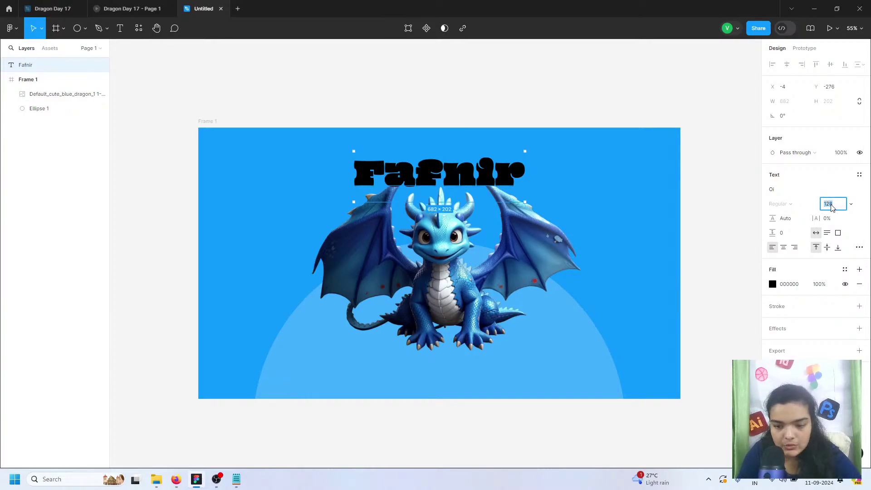
pyautogui.press('Return')
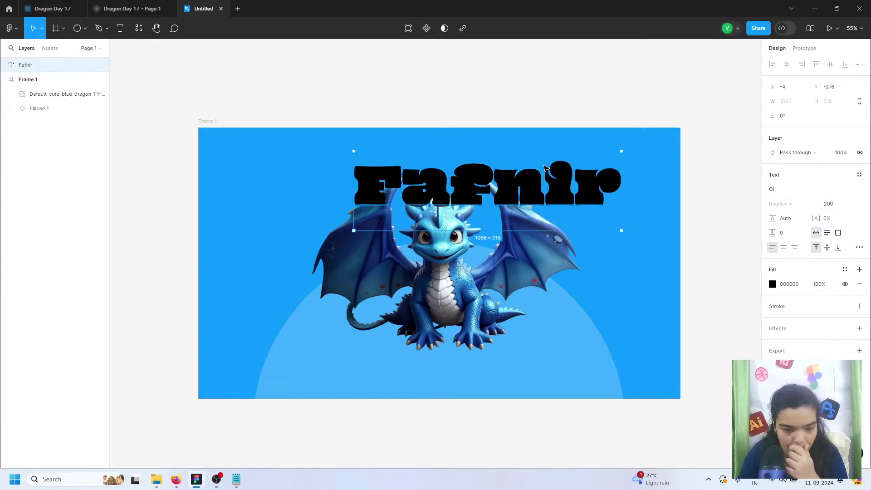
pyautogui.moveTo(545, 187); pyautogui.dragTo(532, 188)
pyautogui.click(846, 204)
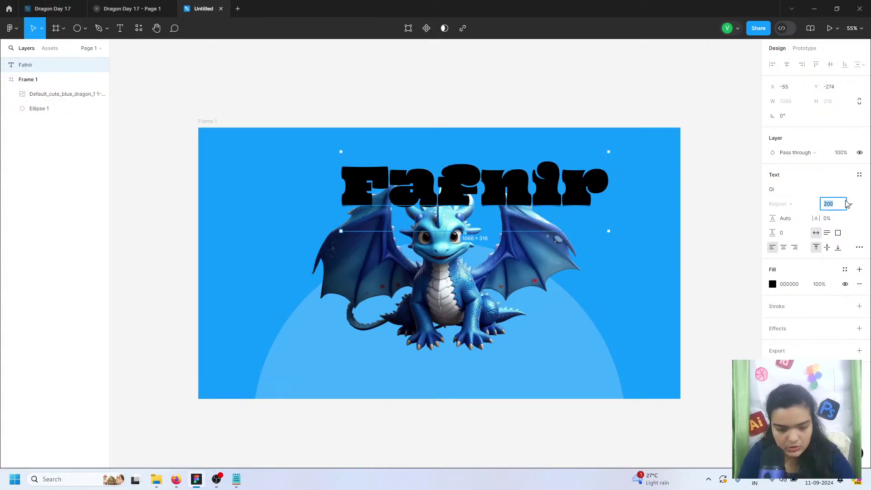
pyautogui.press('Return')
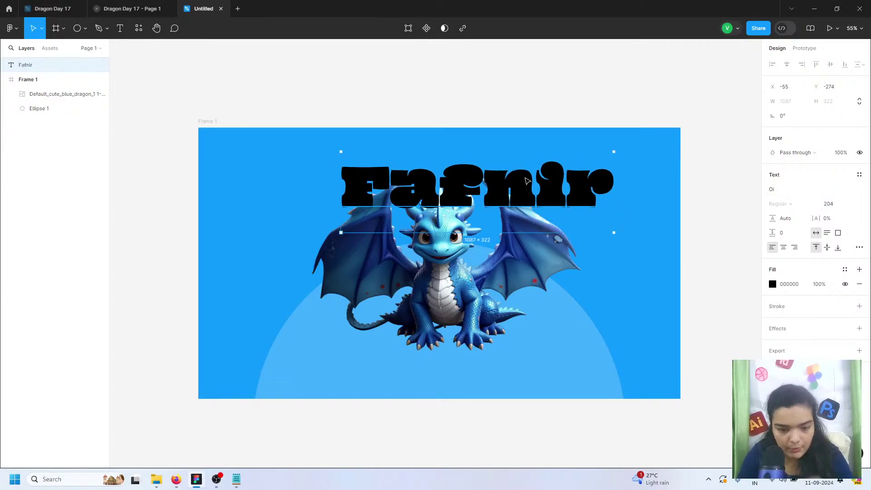
pyautogui.moveTo(525, 179); pyautogui.dragTo(508, 182)
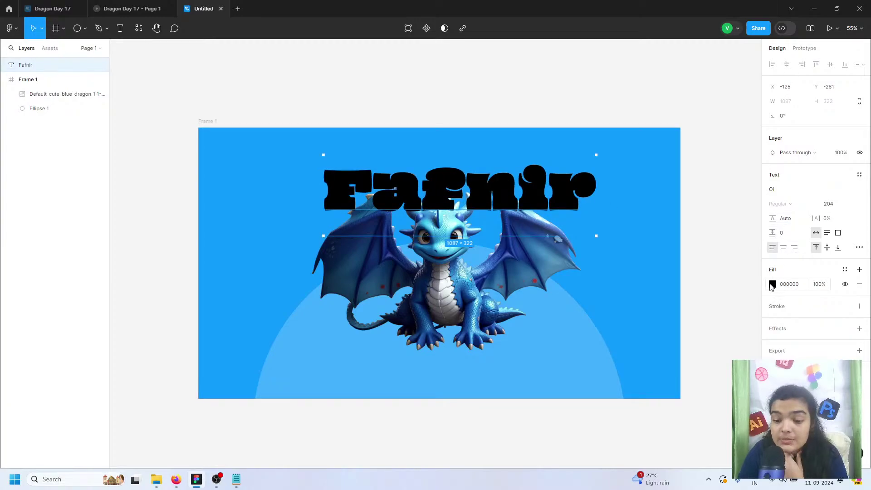
# Change the Fafnir text's fill to white FFFFFF
pyautogui.click(773, 284)
pyautogui.moveTo(715, 258); pyautogui.dragTo(653, 233)
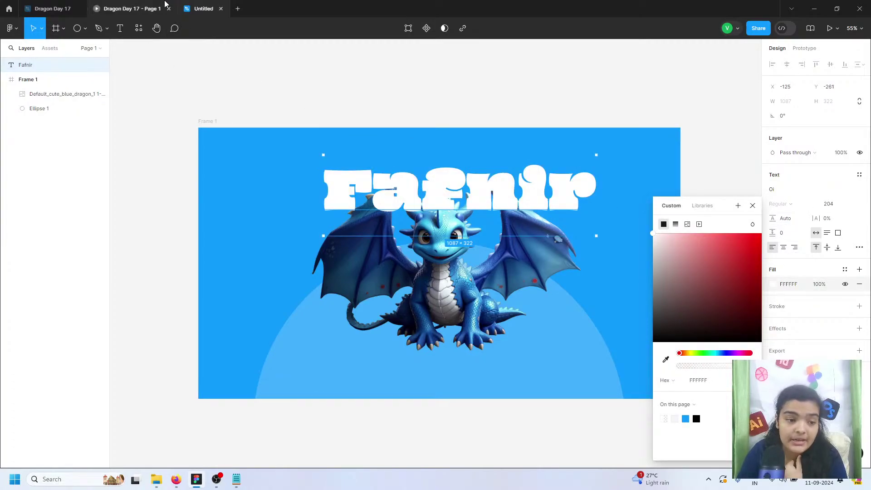
# Examine the outlined title styling on the Fafnir and Daphne slides in the Dragon Day 17 prototype, and return to the Untitled design file
pyautogui.click(161, 6)
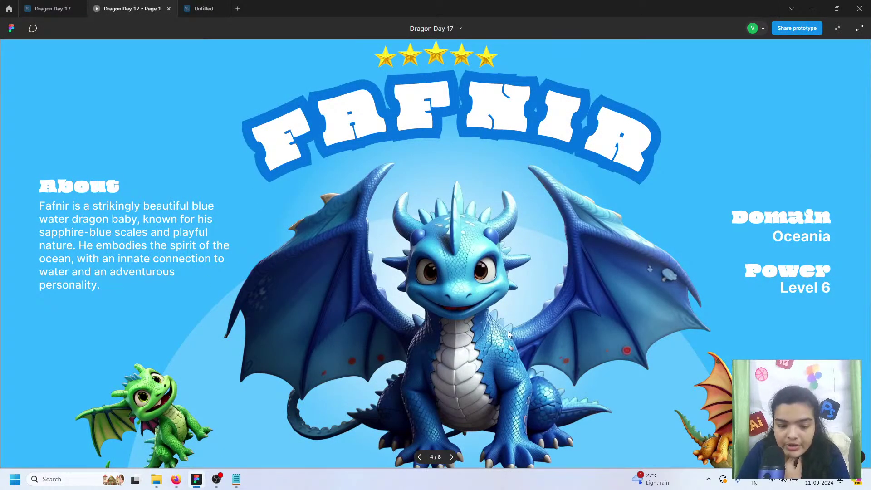
pyautogui.press('r')
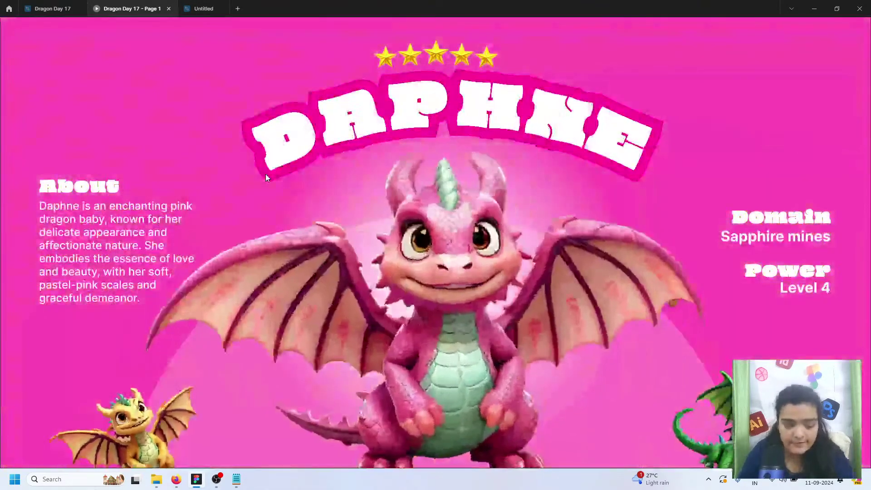
pyautogui.press('f')
pyautogui.moveTo(206, 1)
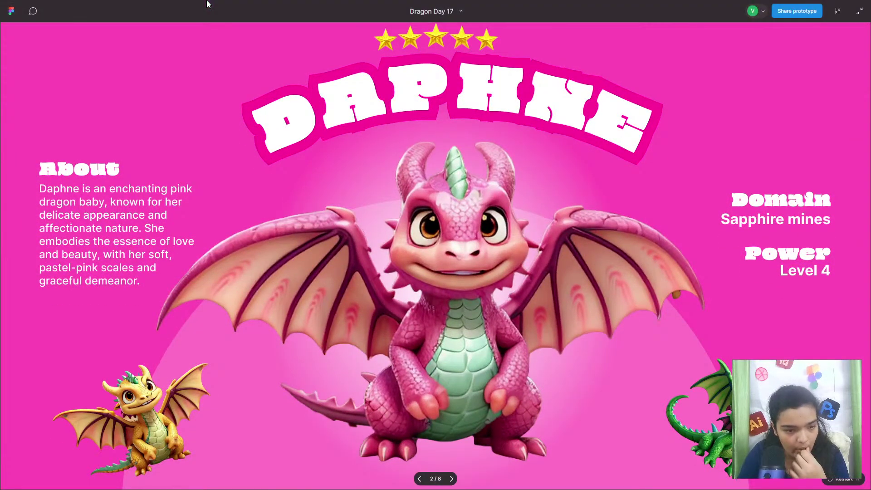
pyautogui.press('super+Tab')
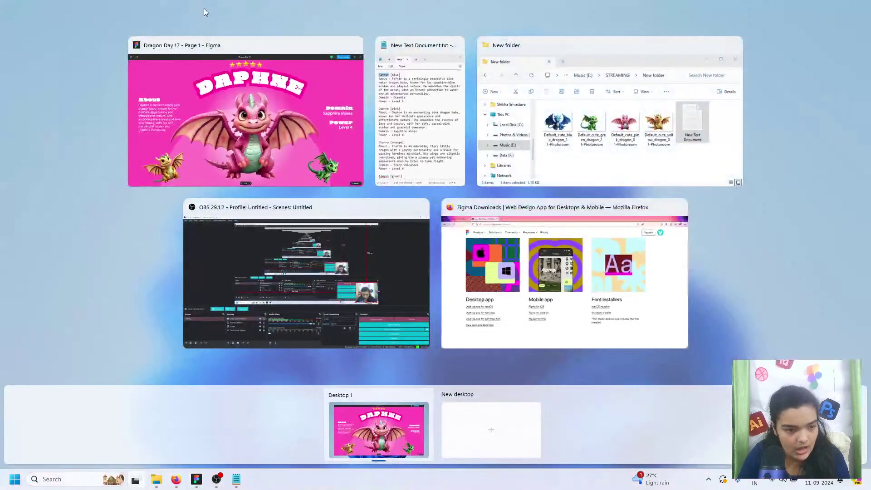
pyautogui.press('super+Tab')
pyautogui.press('Escape')
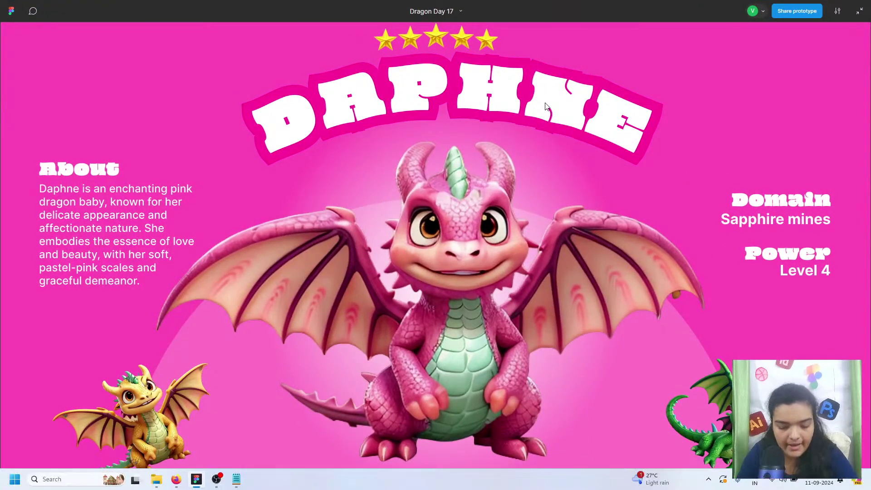
pyautogui.click(196, 8)
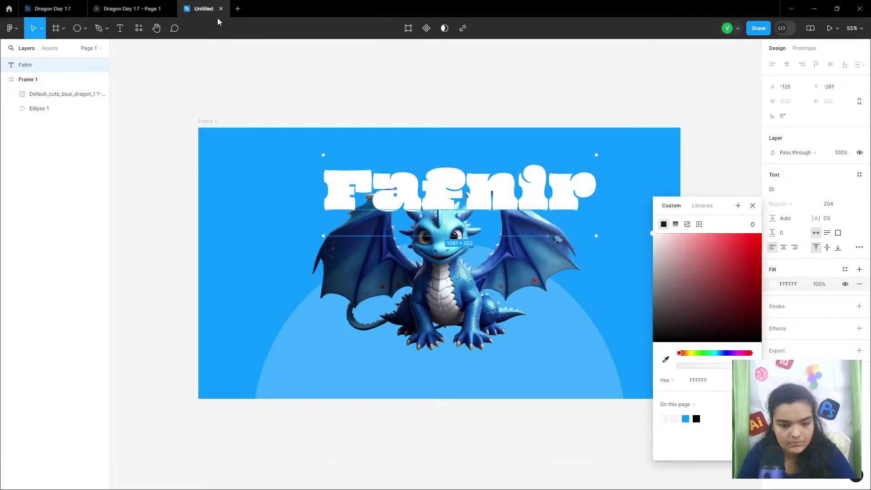
# Move the Fafnir text to about X -158, Y -275 and add an outside stroke with a weight of 11
pyautogui.scroll(1, 578, 413)
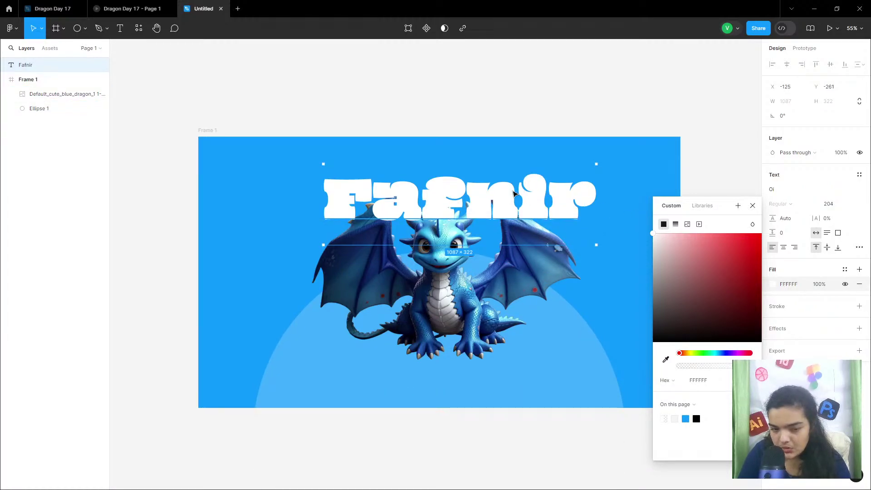
pyautogui.moveTo(514, 195); pyautogui.dragTo(506, 190)
pyautogui.click(859, 306)
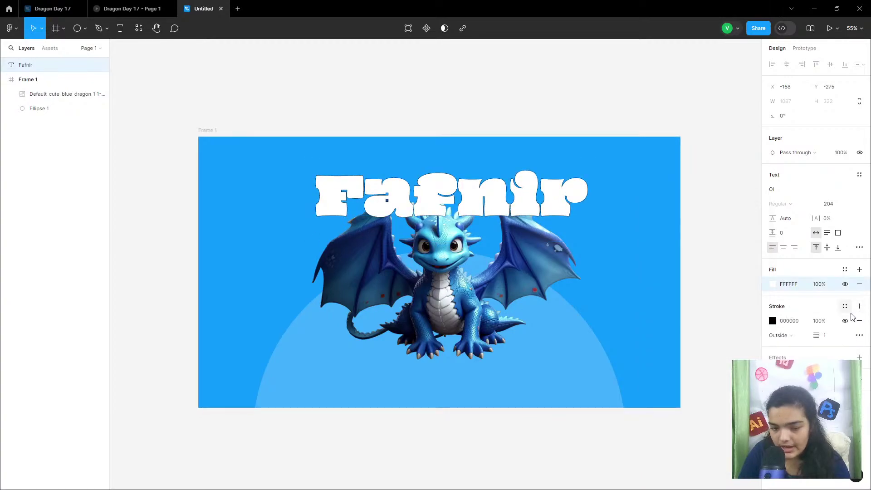
pyautogui.moveTo(816, 335); pyautogui.dragTo(822, 345)
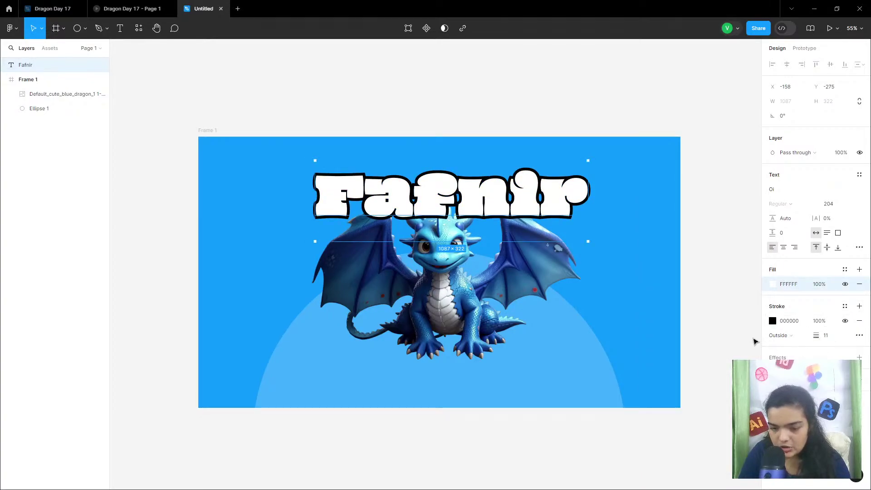
# Recolor the Fafnir text's stroke from the page's blue, adjusting it to a brighter, deeper blue 0066FF
pyautogui.click(772, 321)
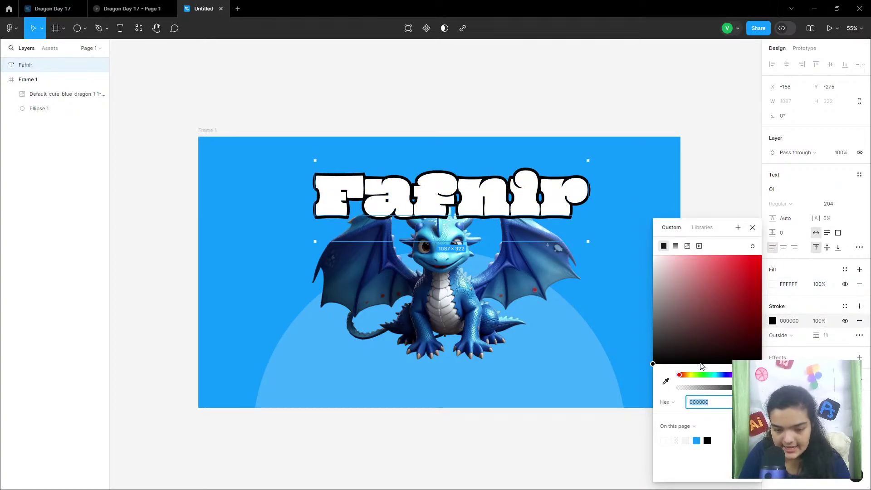
pyautogui.click(697, 440)
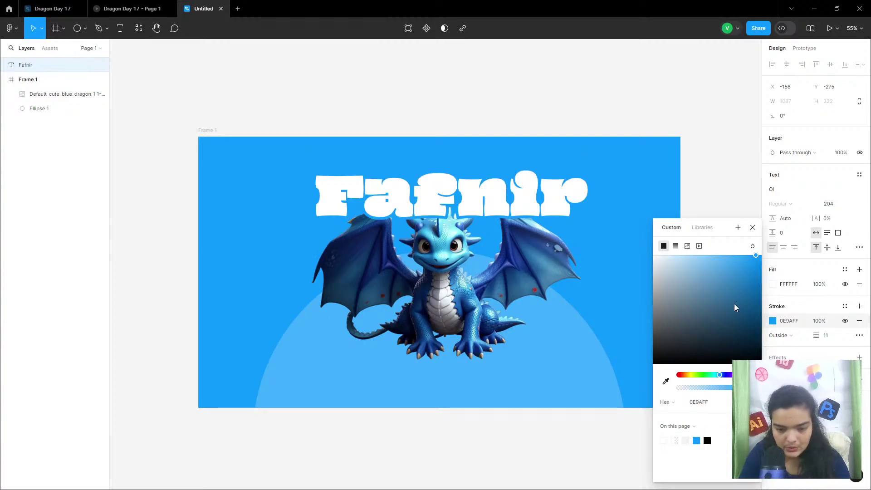
pyautogui.moveTo(757, 268)
pyautogui.mouseDown()
pyautogui.moveTo(797, 267)
pyautogui.moveTo(808, 290)
pyautogui.mouseUp()
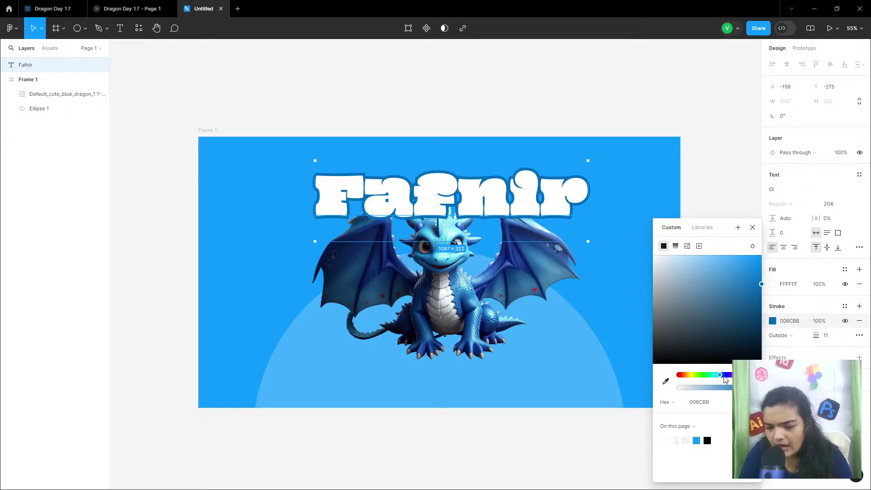
pyautogui.moveTo(724, 377); pyautogui.dragTo(724, 378)
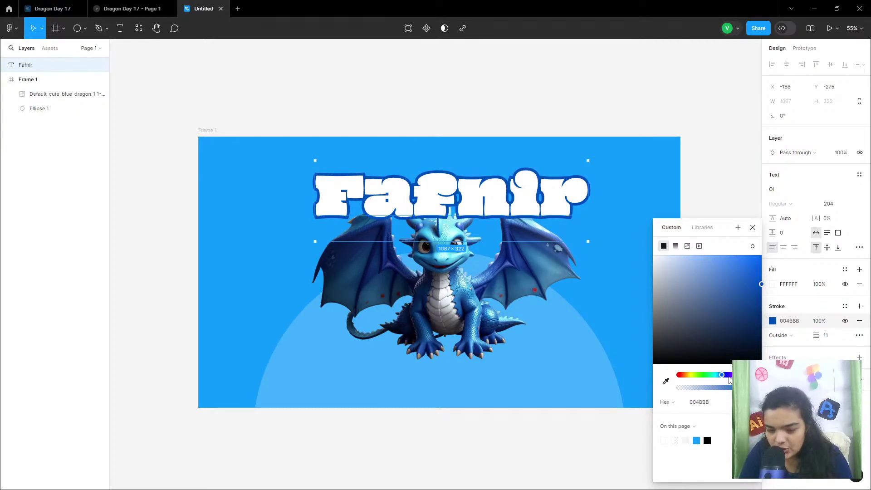
pyautogui.moveTo(736, 293); pyautogui.dragTo(790, 195)
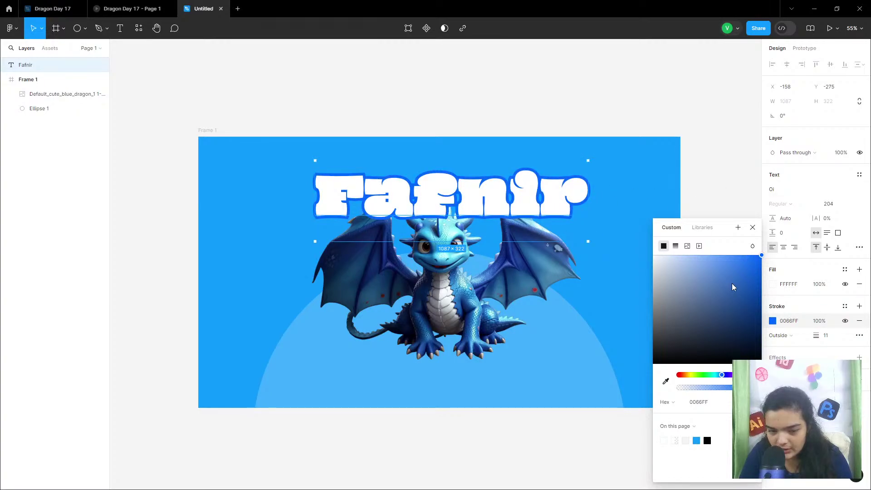
# Lighten the Fafnir text's stroke color to 0075FF and set the stroke weight to 20
pyautogui.moveTo(723, 377); pyautogui.dragTo(722, 375)
pyautogui.moveTo(753, 268); pyautogui.dragTo(782, 255)
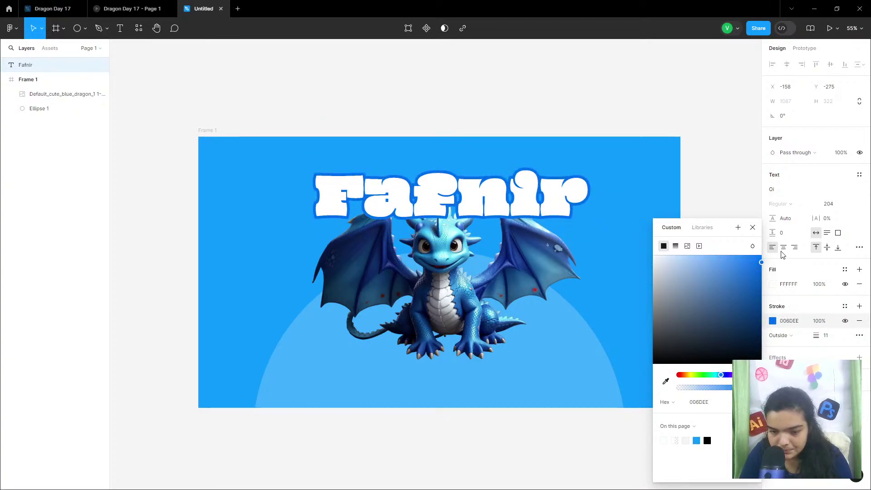
pyautogui.moveTo(816, 334); pyautogui.dragTo(826, 335)
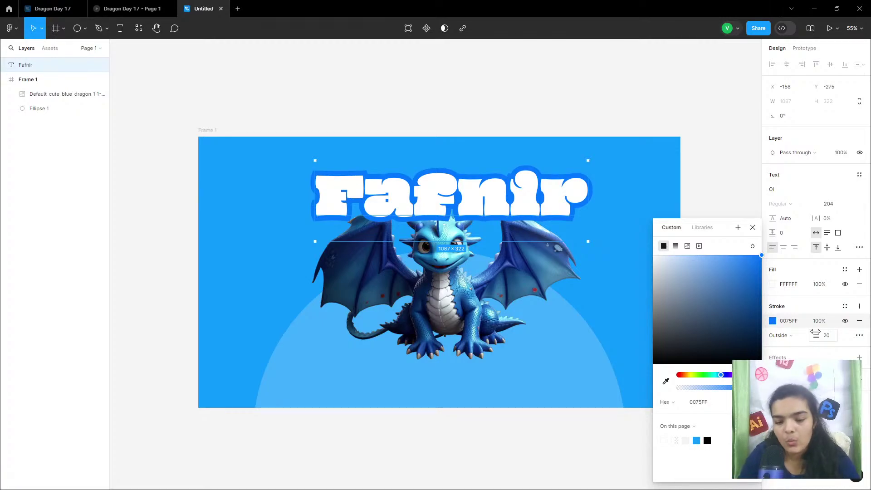
# Sample a blue from the dragon's body for the Fafnir stroke and brighten it to 0070FF
pyautogui.moveTo(722, 375); pyautogui.dragTo(723, 375)
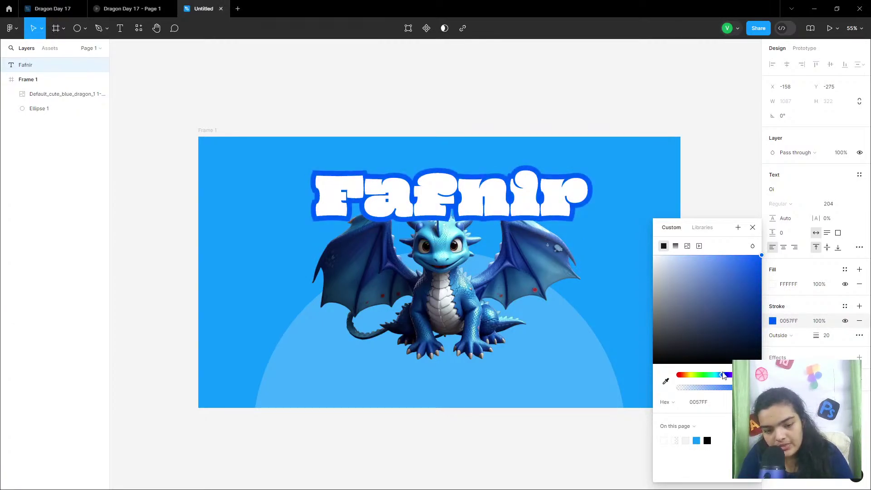
pyautogui.click(666, 381)
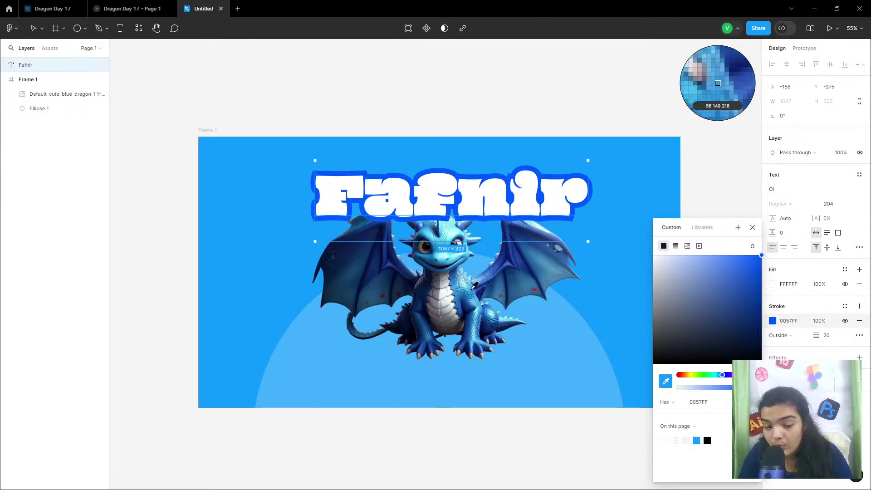
pyautogui.click(473, 287)
pyautogui.moveTo(756, 298); pyautogui.dragTo(801, 199)
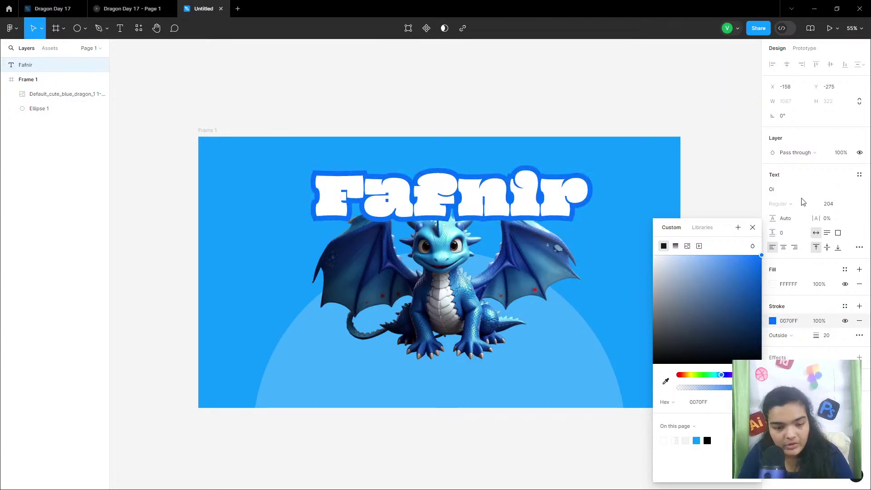
# Move the Fafnir title out of the frame to about X -84, Y -736, above the slide
pyautogui.moveTo(469, 191); pyautogui.dragTo(467, 178)
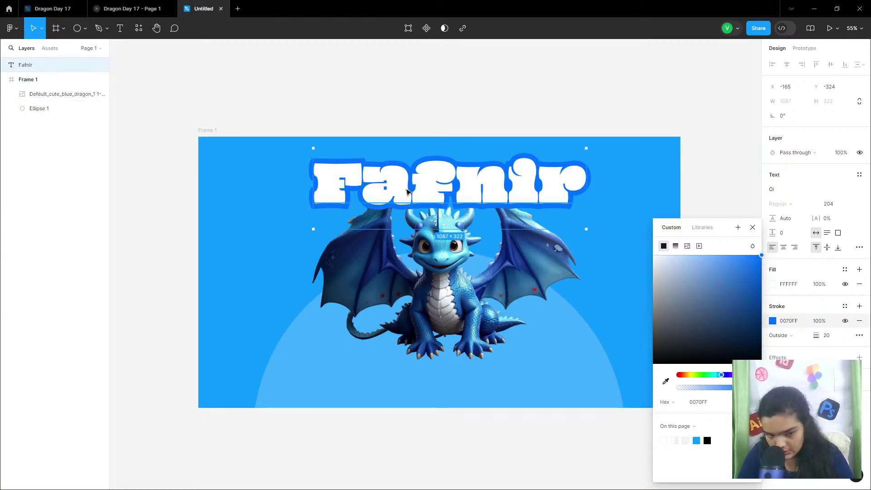
pyautogui.moveTo(412, 170); pyautogui.dragTo(433, 66)
pyautogui.doubleClick(349, 86)
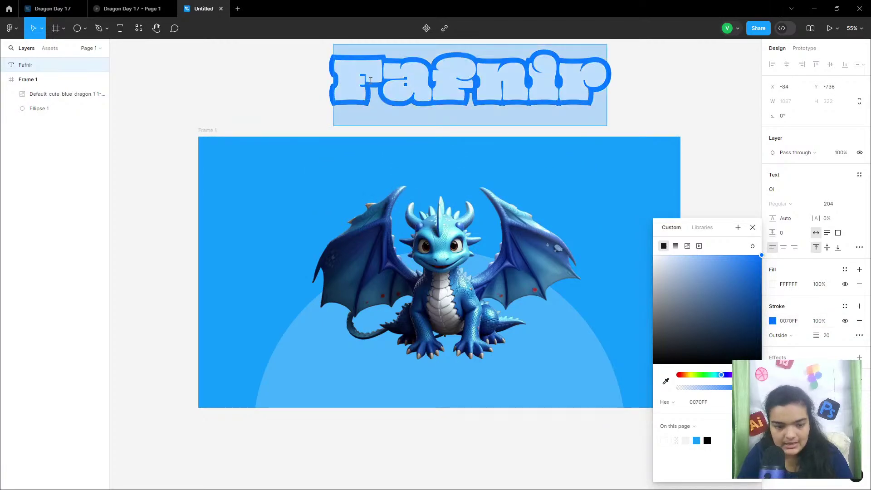
pyautogui.click(349, 87)
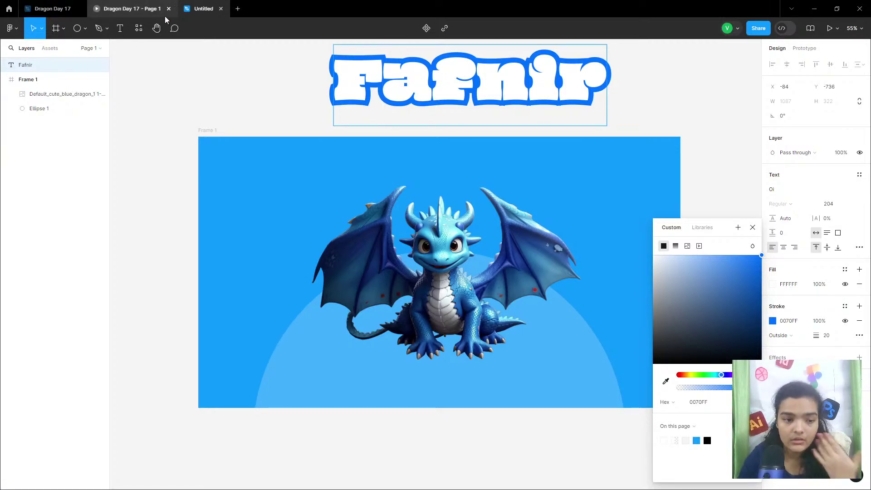
# Search the available plugins for arc, and close the list without running one
pyautogui.click(139, 29)
pyautogui.write('s')
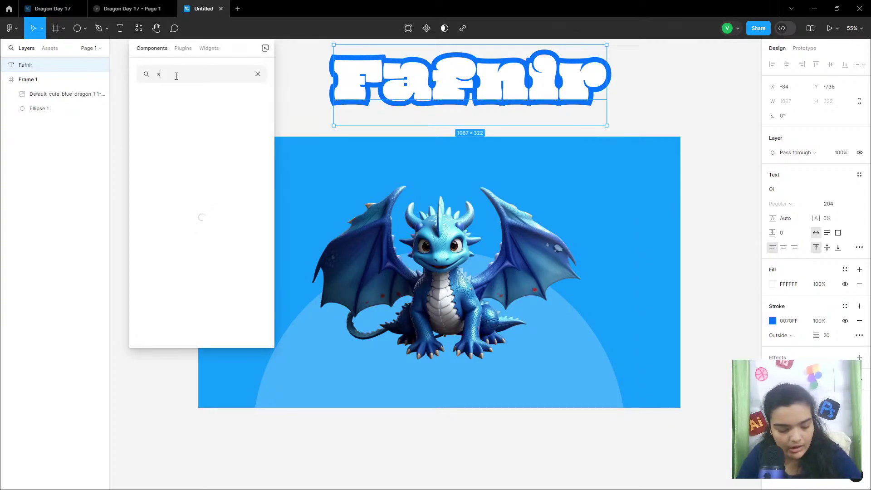
pyautogui.write('arc')
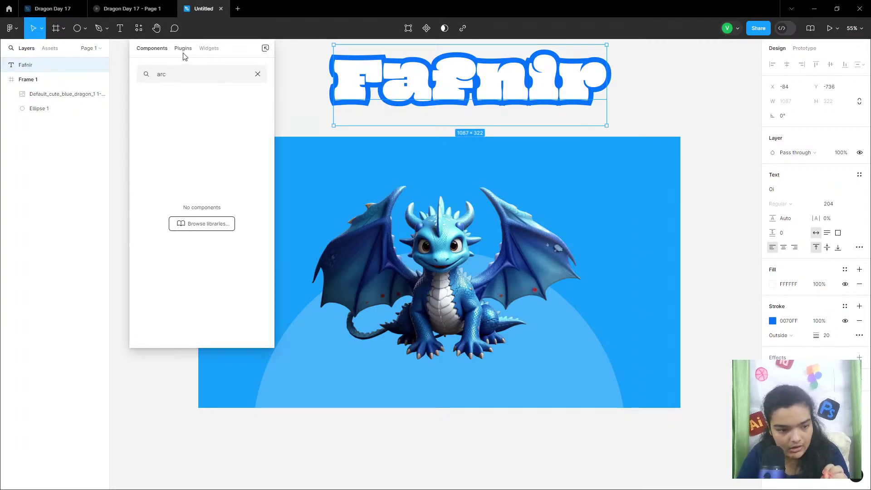
pyautogui.click(184, 53)
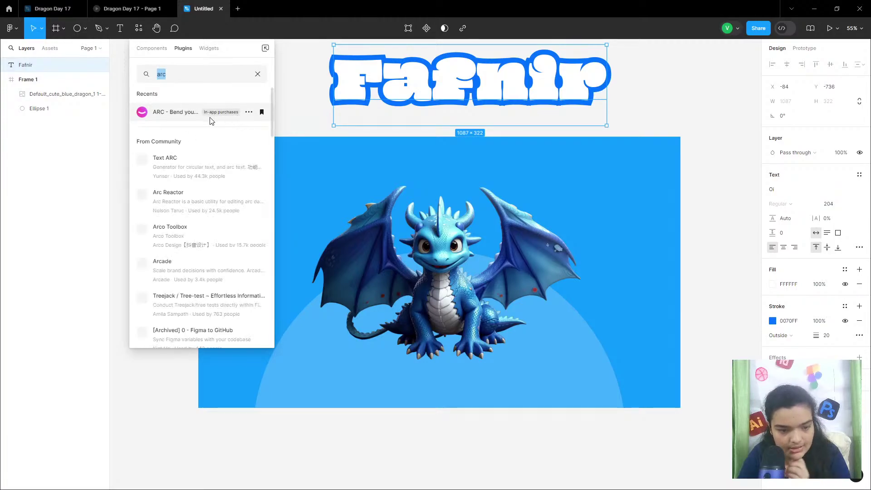
pyautogui.click(288, 60)
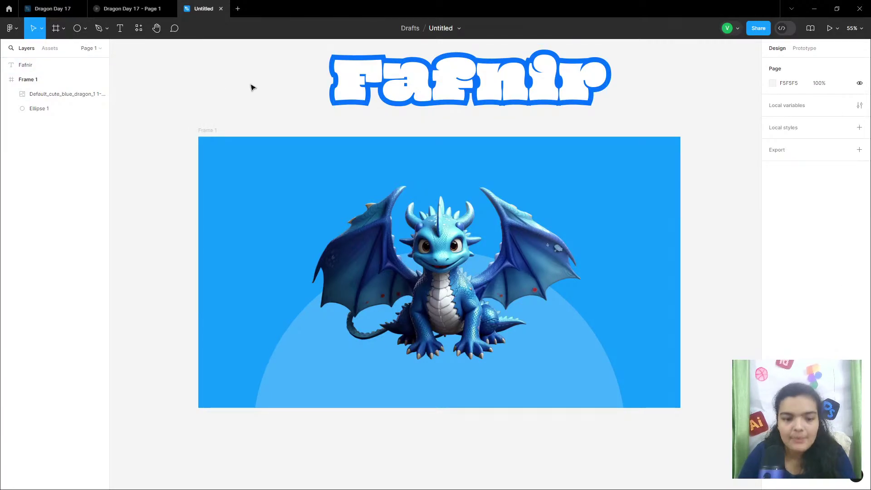
# Copy the letter F from the Fafnir title and paste it as a separate text layer above the title
pyautogui.doubleClick(384, 87)
pyautogui.moveTo(383, 87); pyautogui.dragTo(329, 87)
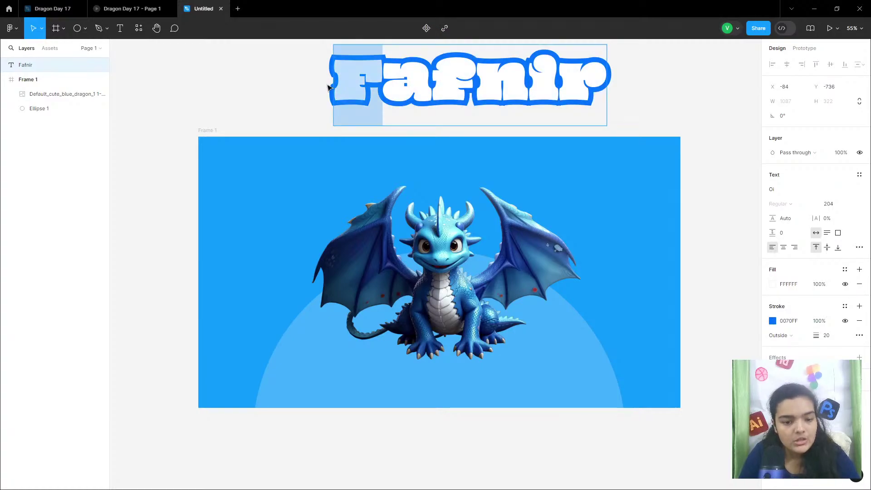
pyautogui.scroll(3, 270, 118)
pyautogui.press('Escape')
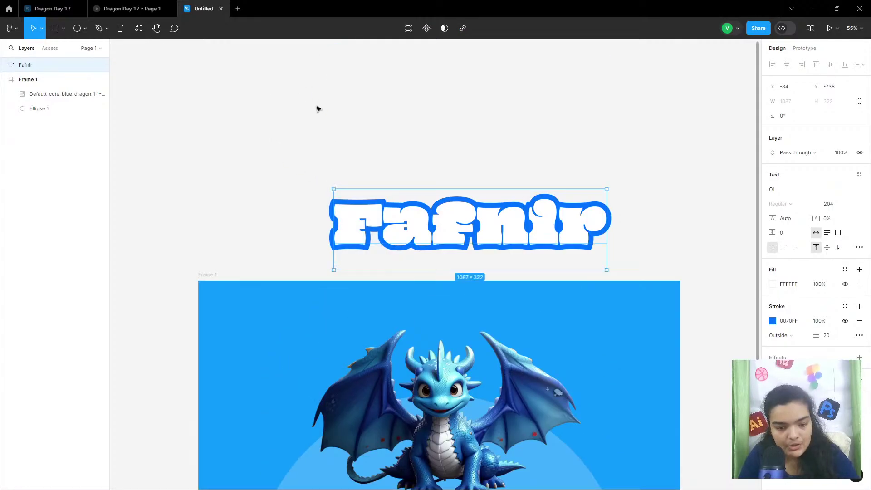
pyautogui.doubleClick(376, 230)
pyautogui.moveTo(375, 231); pyautogui.dragTo(326, 151)
pyautogui.hotkey('ctrl', 'c')
pyautogui.click(339, 152)
pyautogui.hotkey('ctrl', 'v')
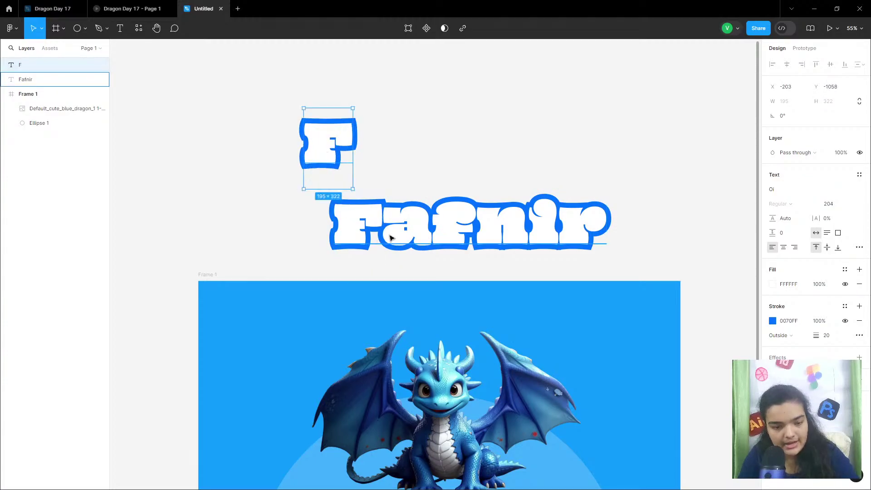
# Duplicate the separate F letter five times
pyautogui.doubleClick(391, 238)
pyautogui.click(347, 141)
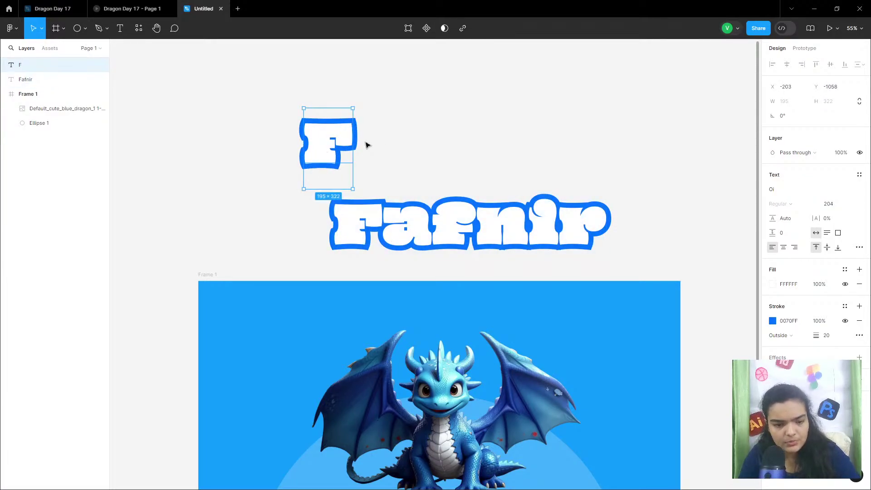
pyautogui.hotkey('ctrl', 'd')
pyautogui.hotkey('ctrl', 'd')
pyautogui.hotkey('ctrl', 'd')
pyautogui.hotkey('ctrl', 'd')
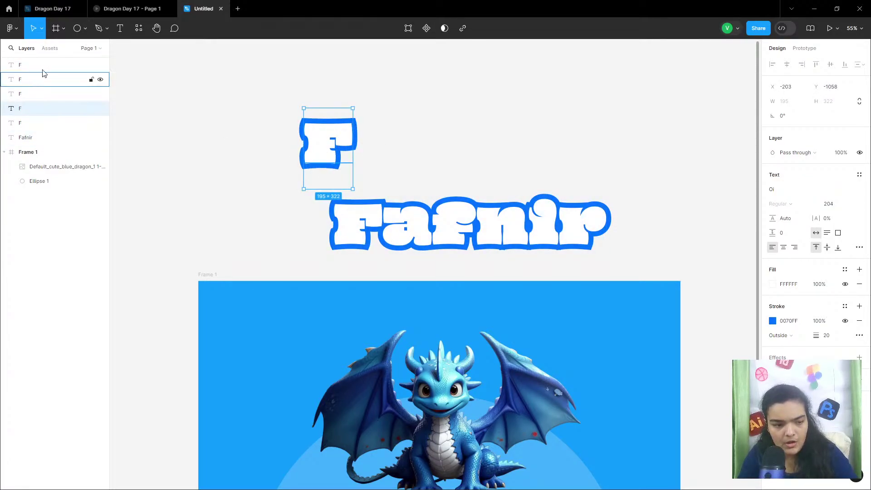
pyautogui.hotkey('ctrl', 'd')
# Spread the five F copies out in a row beside the first F, above the Fafnir title
pyautogui.moveTo(334, 136); pyautogui.dragTo(402, 136)
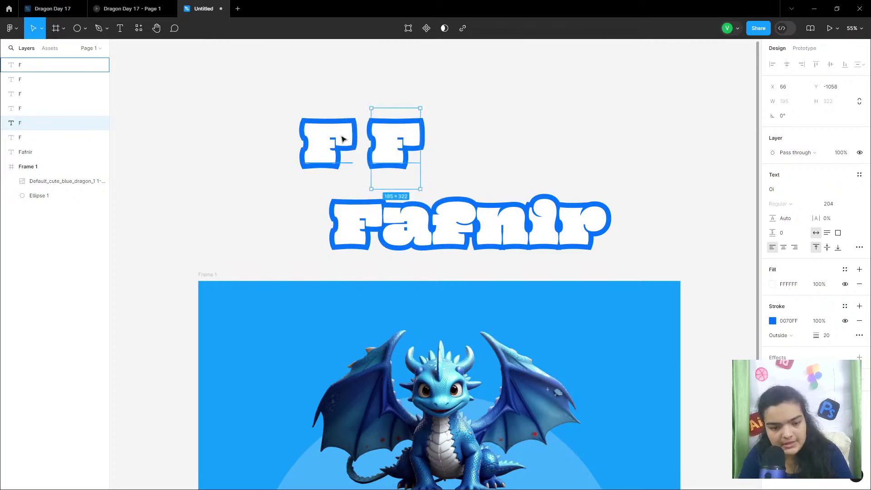
pyautogui.moveTo(340, 132); pyautogui.dragTo(474, 132)
pyautogui.moveTo(335, 147); pyautogui.dragTo(538, 139)
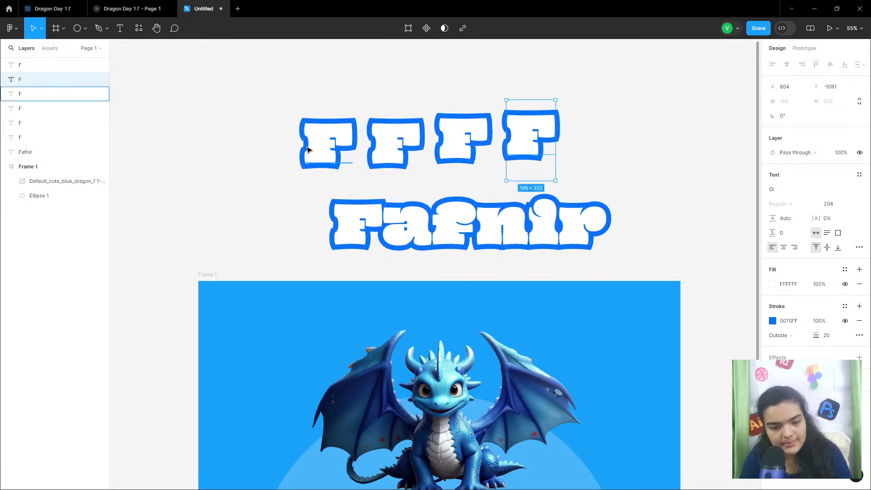
pyautogui.moveTo(336, 148); pyautogui.dragTo(640, 148)
pyautogui.moveTo(368, 149); pyautogui.dragTo(654, 148)
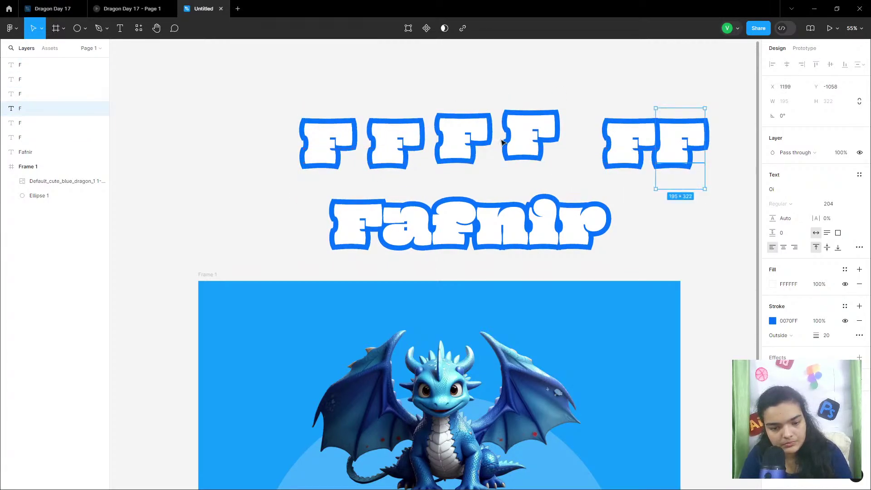
# Change the five F copies to a, f, n, i and r so the row spells Fafnir
pyautogui.click(399, 142)
pyautogui.doubleClick(394, 138)
pyautogui.write('a')
pyautogui.doubleClick(456, 137)
pyautogui.press('Tab')
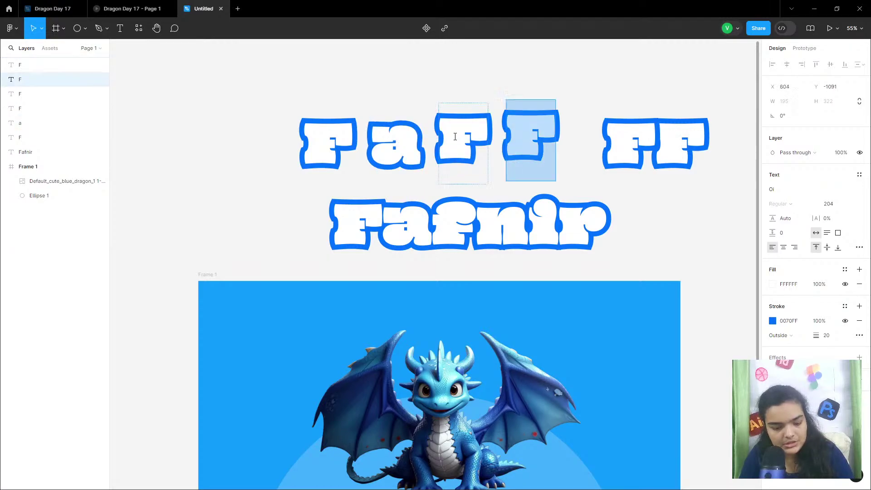
pyautogui.doubleClick(455, 136)
pyautogui.write('f')
pyautogui.press('Tab')
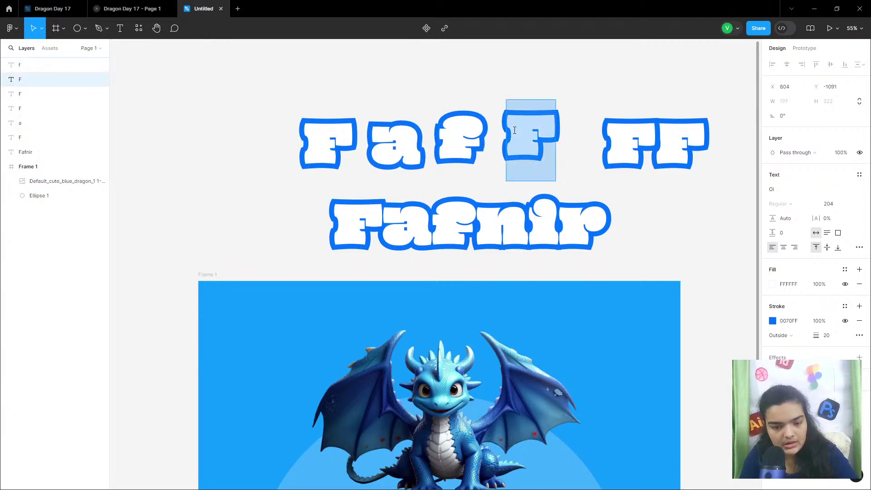
pyautogui.write('n')
pyautogui.doubleClick(609, 130)
pyautogui.write('i')
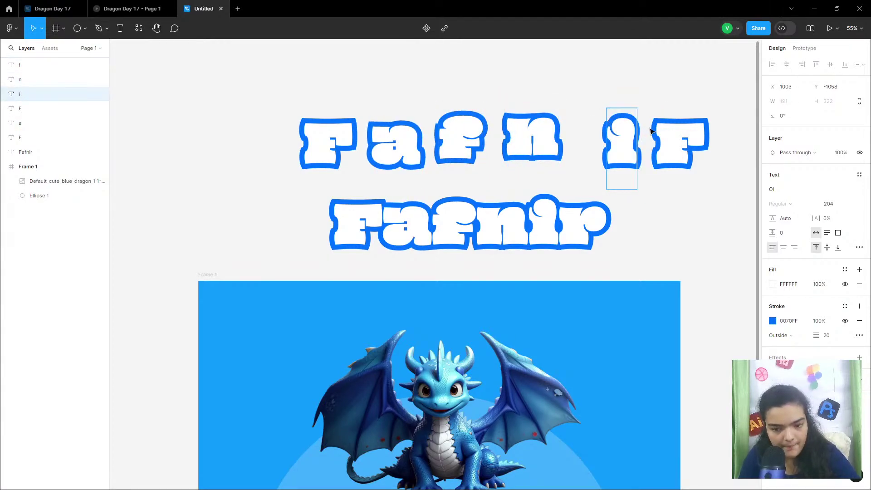
pyautogui.doubleClick(657, 130)
pyautogui.write('r')
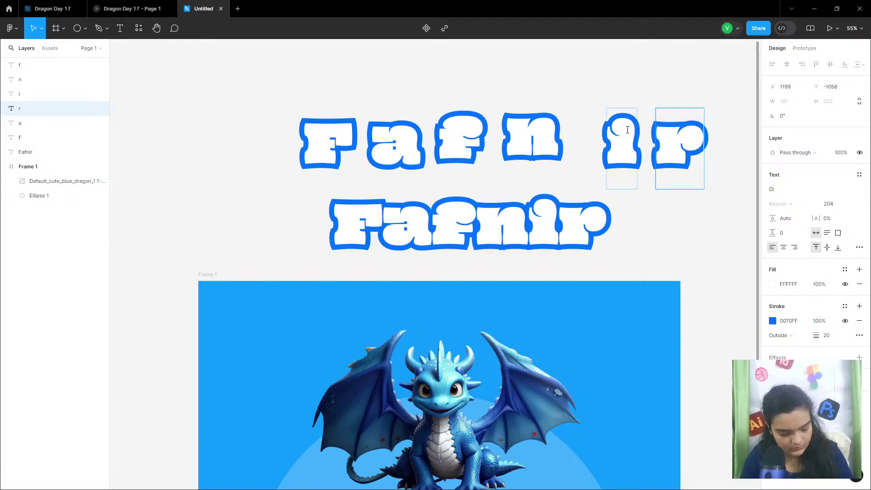
# Select all six separate letters, try them over the top of the frame, and move them back out above it
pyautogui.click(396, 175)
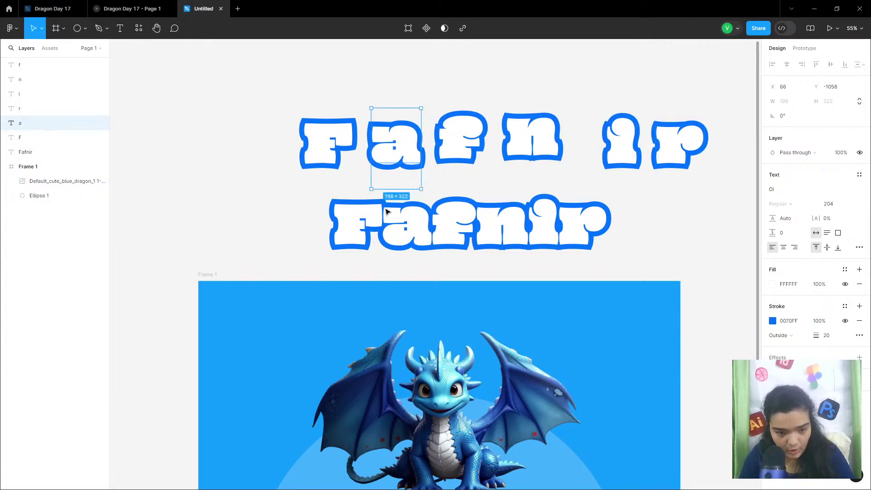
pyautogui.click(314, 186)
pyautogui.moveTo(258, 108); pyautogui.dragTo(681, 152)
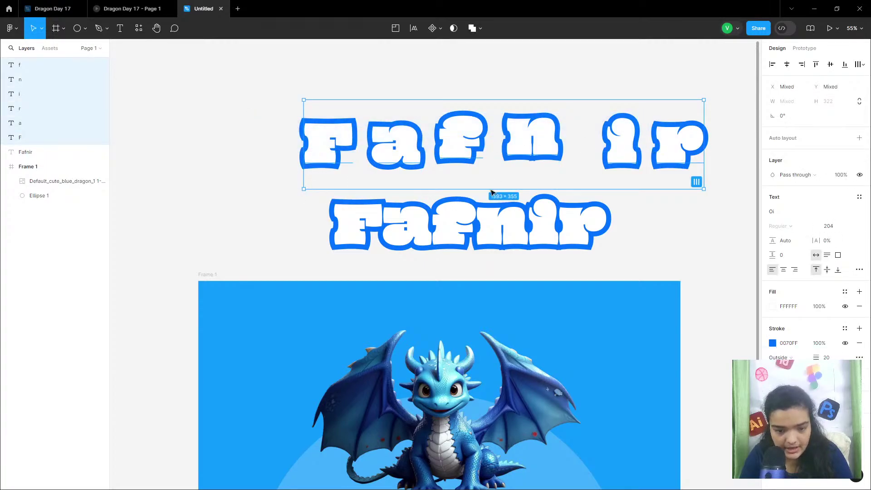
pyautogui.moveTo(495, 141); pyautogui.dragTo(469, 330)
pyautogui.scroll(-2, 469, 330)
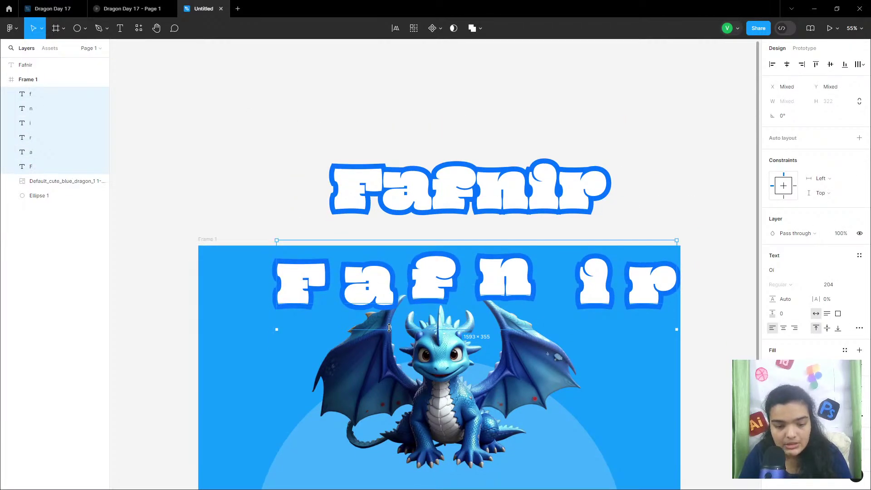
pyautogui.scroll(5, 424, 282)
pyautogui.moveTo(424, 281); pyautogui.dragTo(393, 51)
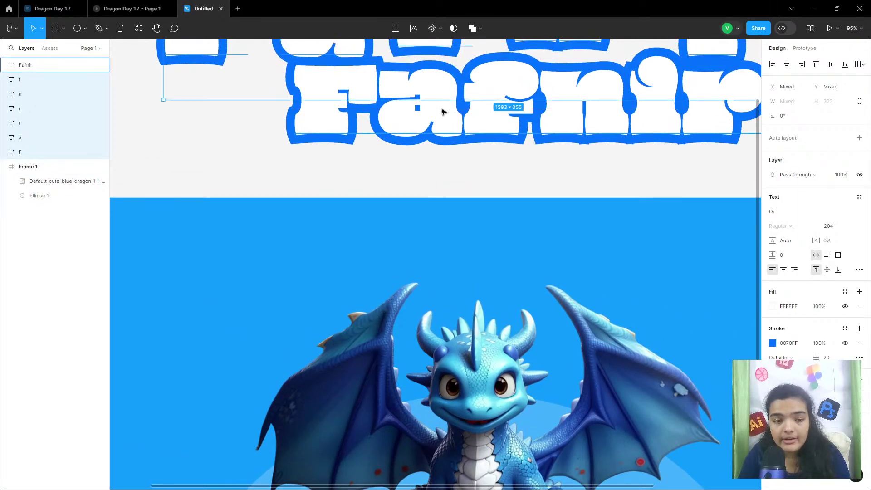
# Move the original Fafnir title away beside the frame, to about X -2316, Y -531
pyautogui.click(445, 114)
pyautogui.scroll(-2, 446, 115)
pyautogui.scroll(-5, 445, 116)
pyautogui.moveTo(383, 116); pyautogui.dragTo(170, 141)
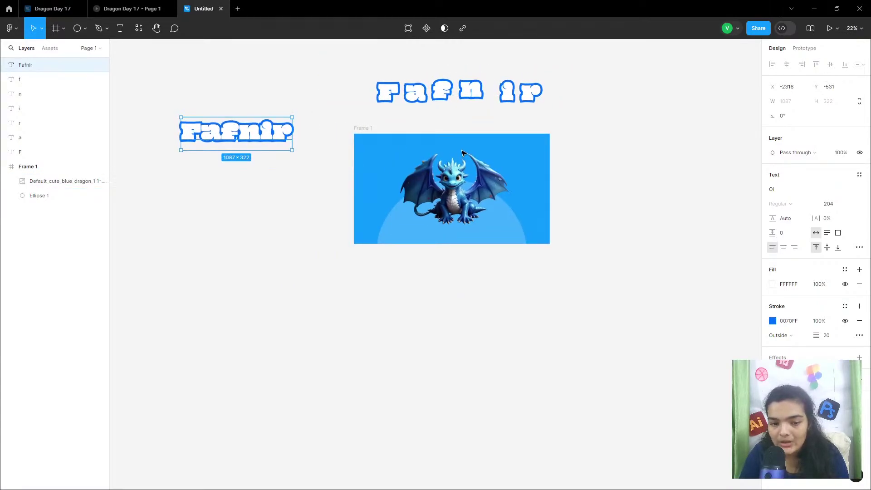
pyautogui.scroll(5, 458, 148)
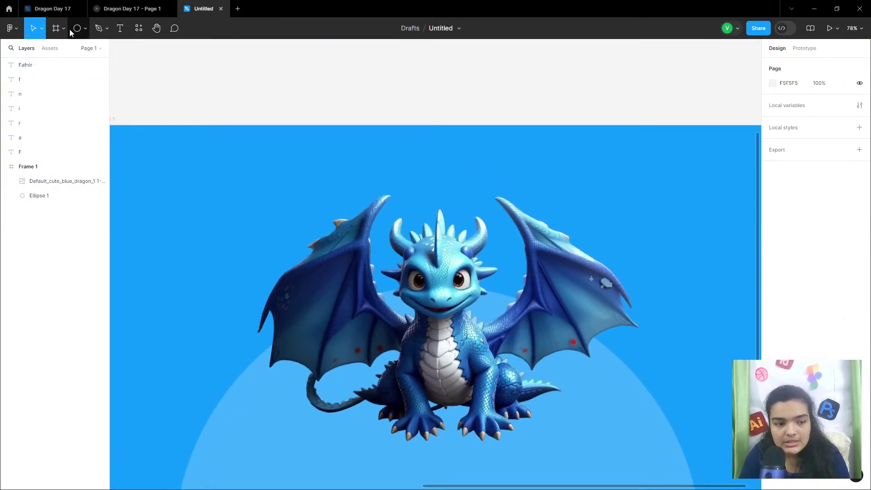
# Draw an ellipse of about 840 by 741 over the dragon and place it at about X 540, Y 65
pyautogui.click(70, 30)
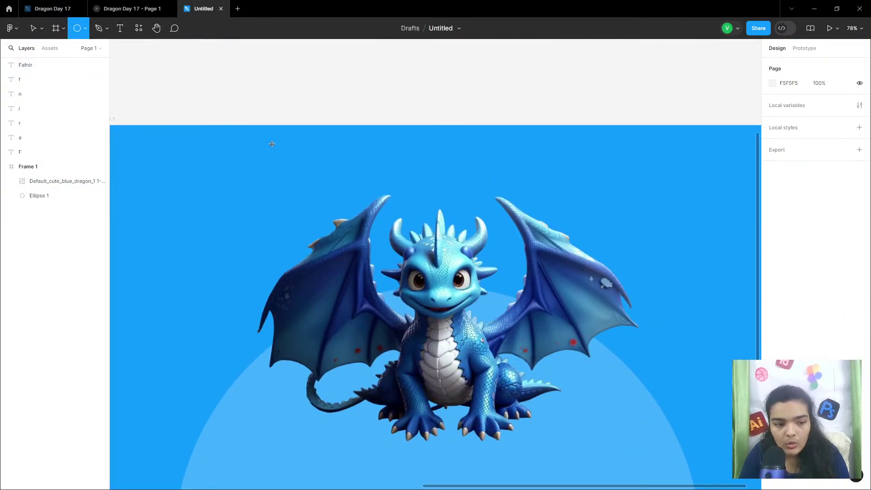
pyautogui.moveTo(296, 158)
pyautogui.mouseDown()
pyautogui.moveTo(597, 386)
pyautogui.moveTo(596, 422)
pyautogui.mouseUp()
pyautogui.moveTo(529, 344); pyautogui.dragTo(551, 318)
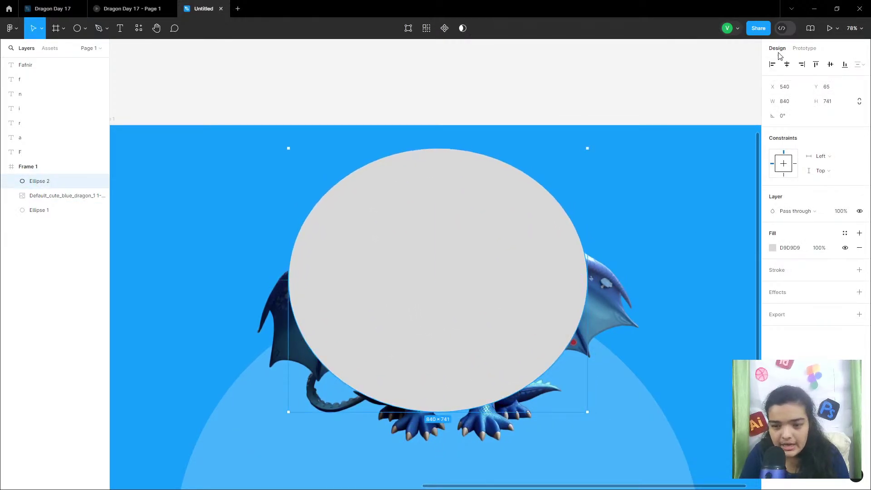
# Change the fill of the ellipse covering the dragon to white
pyautogui.click(772, 247)
pyautogui.moveTo(747, 267); pyautogui.dragTo(615, 200)
pyautogui.click(547, 91)
pyautogui.scroll(-5, 547, 91)
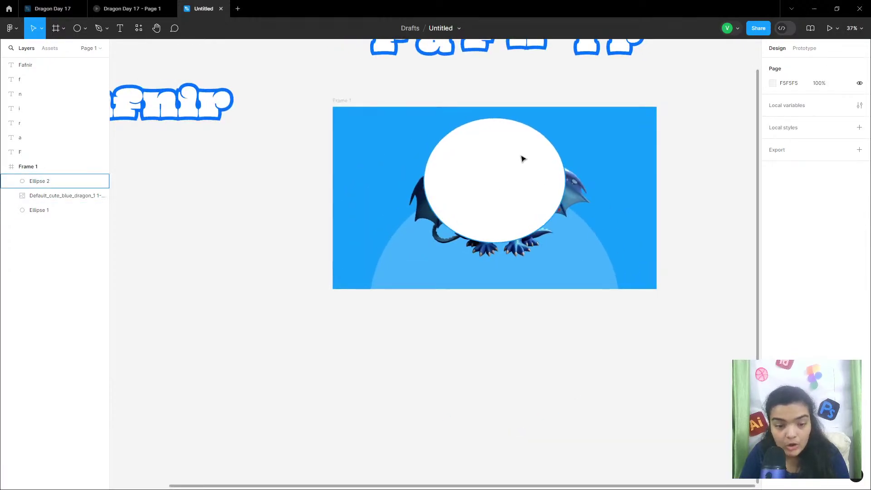
pyautogui.scroll(3, 499, 165)
pyautogui.click(389, 103)
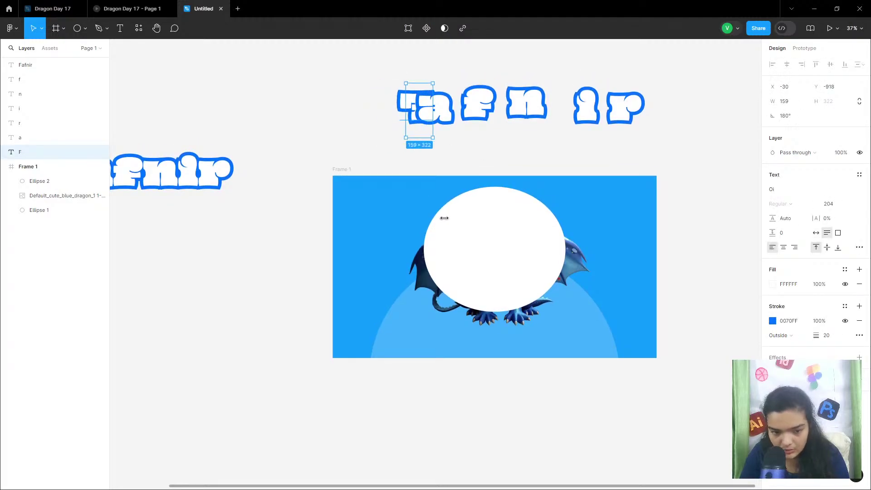
pyautogui.moveTo(444, 218); pyautogui.dragTo(429, 190)
pyautogui.hotkey('ctrl', 'z')
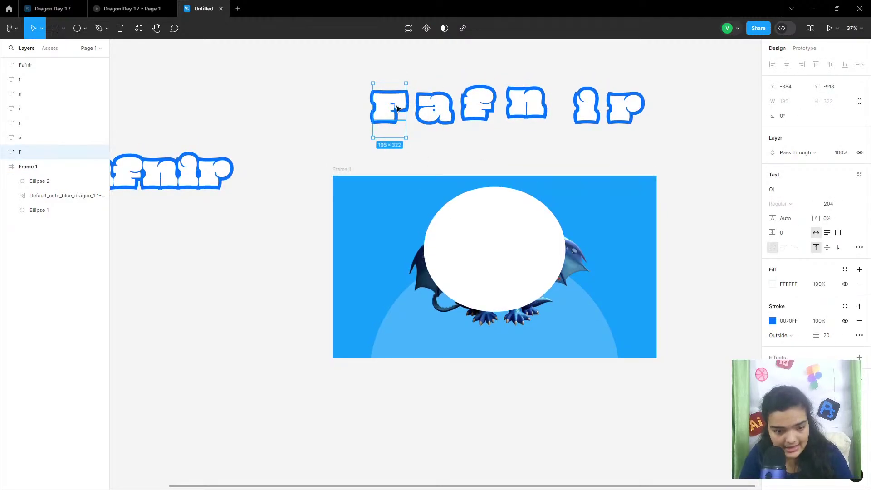
# Place the capital F on the upper-left edge of the white ellipse, rotated to about 28°
pyautogui.moveTo(397, 108); pyautogui.dragTo(439, 221)
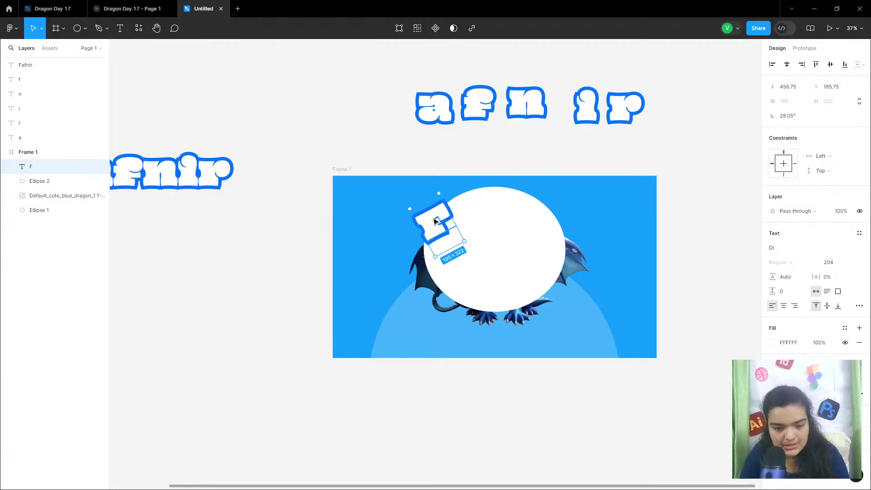
pyautogui.scroll(5, 435, 221)
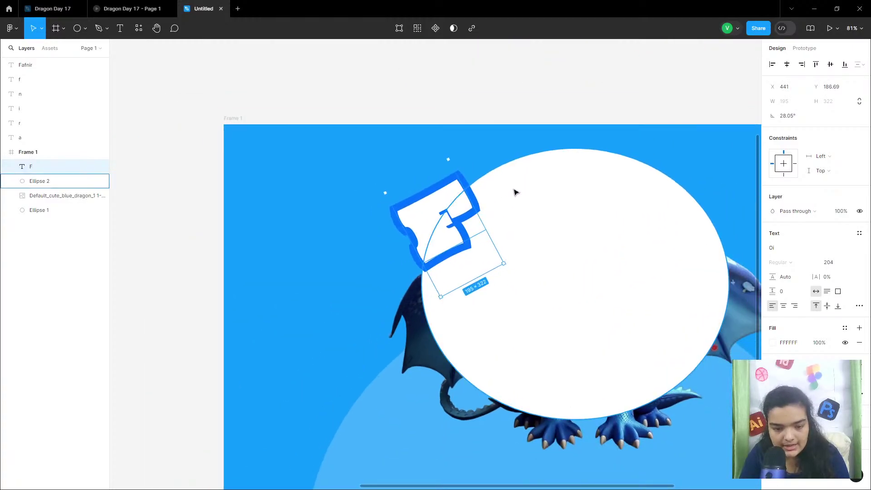
pyautogui.scroll(3, 515, 192)
# Place the letter a beside the F on the ellipse's curve, rotated to about 17°, and add the second f after it
pyautogui.moveTo(422, 63); pyautogui.dragTo(498, 251)
pyautogui.moveTo(537, 179); pyautogui.dragTo(521, 155)
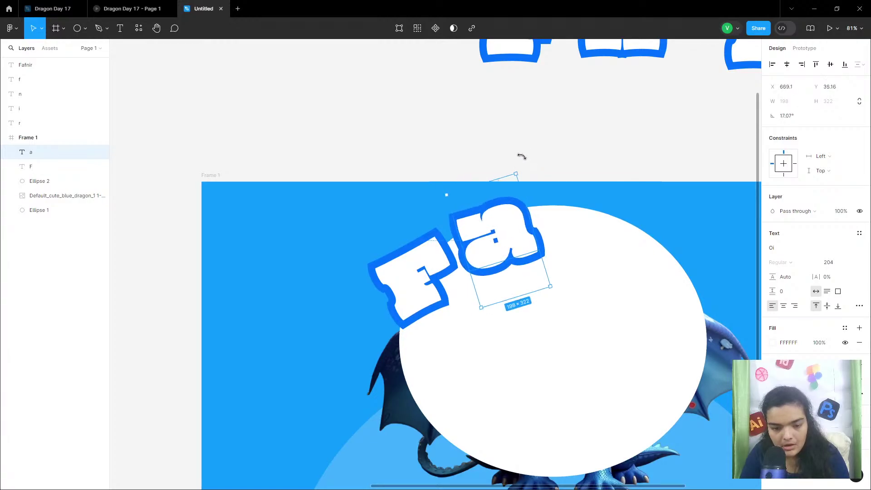
pyautogui.scroll(3, 515, 108)
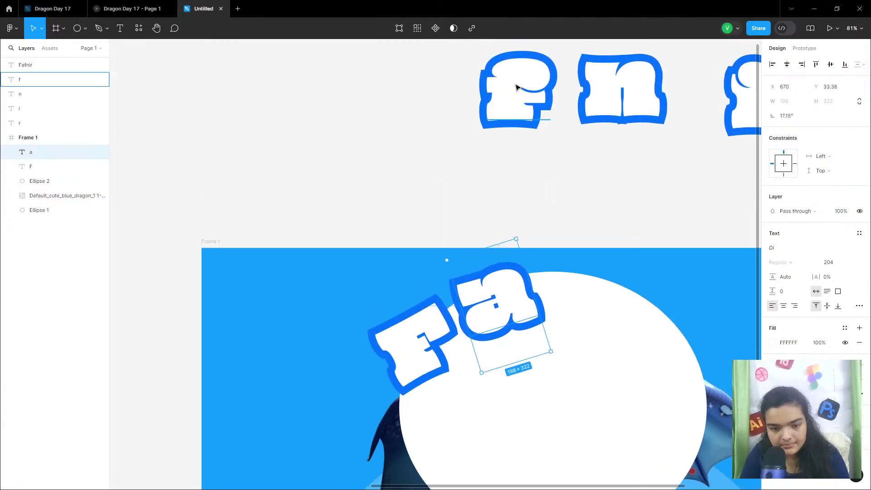
pyautogui.moveTo(515, 108); pyautogui.dragTo(585, 284)
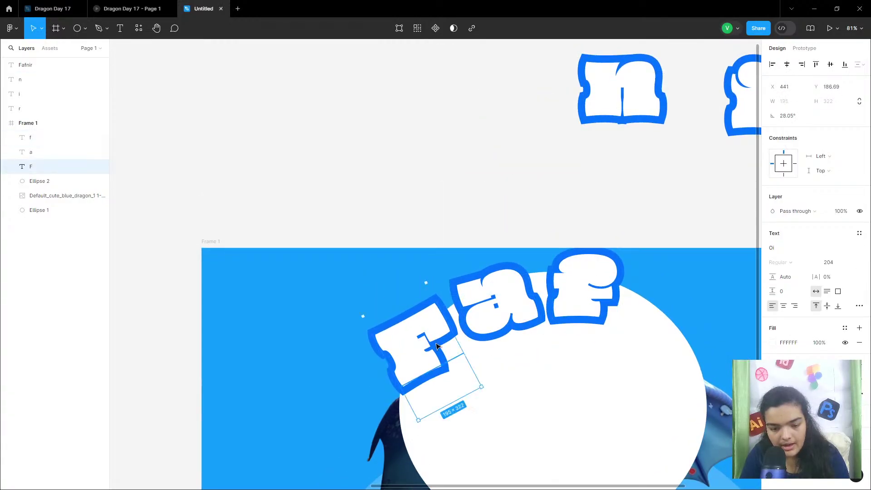
# Widen the white guide ellipse to about 1214 by 741 and centre it in the frame at about X 353, Y 128
pyautogui.click(410, 426)
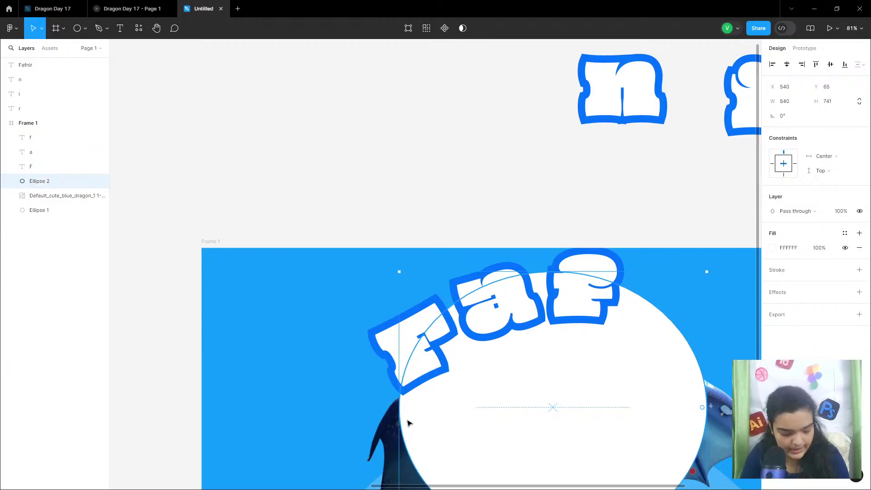
pyautogui.moveTo(400, 408); pyautogui.dragTo(343, 407)
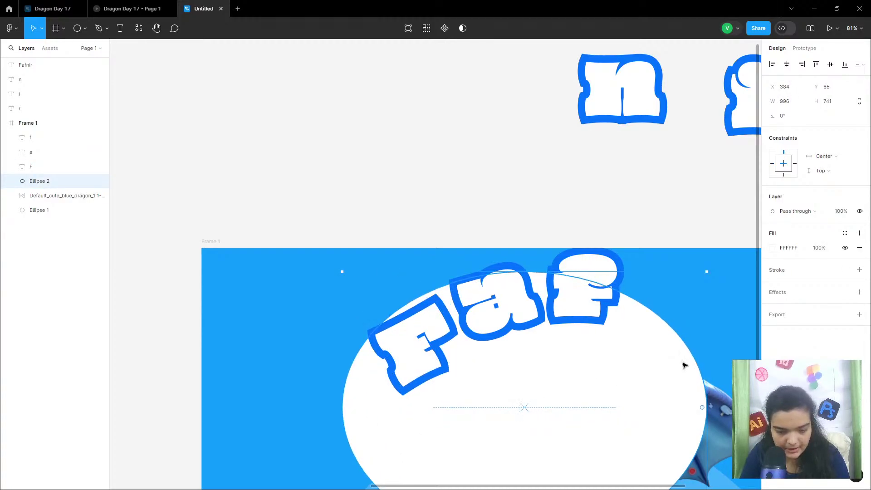
pyautogui.scroll(-5, 685, 365)
pyautogui.hscroll(2, 663, 349)
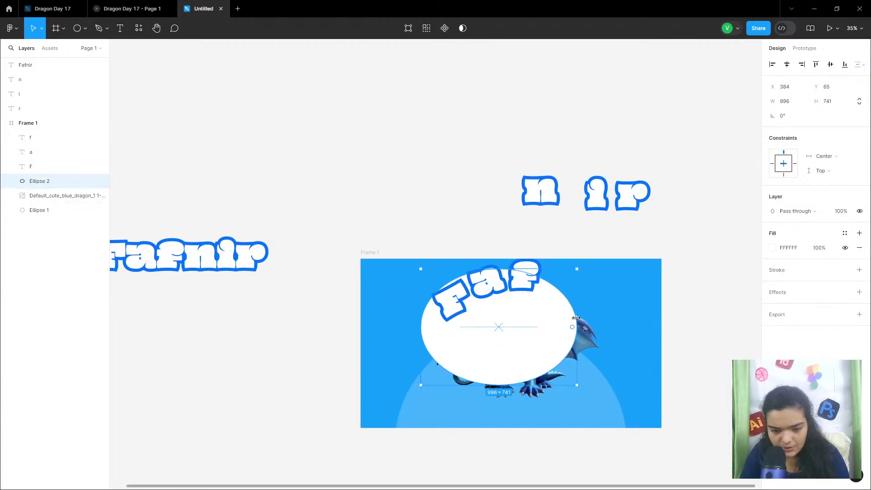
pyautogui.moveTo(577, 318); pyautogui.dragTo(611, 318)
pyautogui.moveTo(531, 340); pyautogui.dragTo(526, 349)
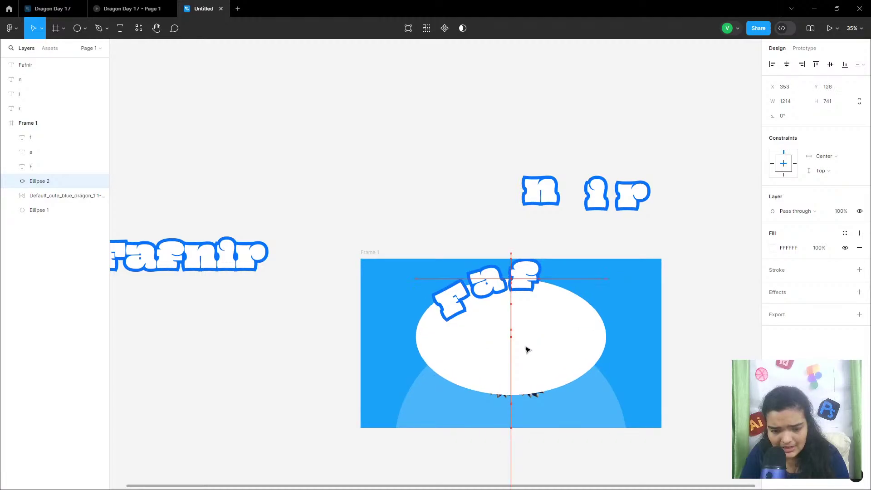
# Shift the letters F, a and f further left along the upper edge of the widened ellipse
pyautogui.moveTo(450, 302); pyautogui.dragTo(430, 304)
pyautogui.moveTo(484, 283); pyautogui.dragTo(472, 289)
pyautogui.moveTo(535, 277); pyautogui.dragTo(516, 282)
# Place the n after the f on the arc, rotated to about -10.6°, and tilt the f to about 6.4°
pyautogui.moveTo(540, 193); pyautogui.dragTo(563, 260)
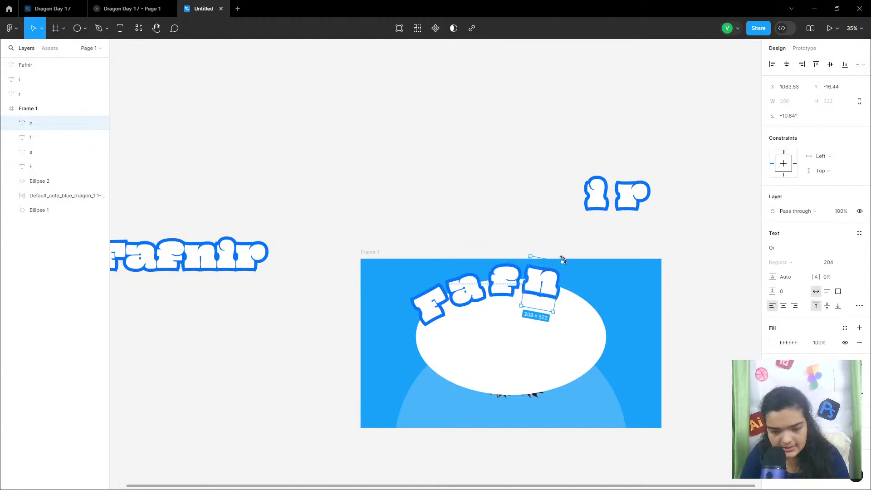
pyautogui.click(499, 288)
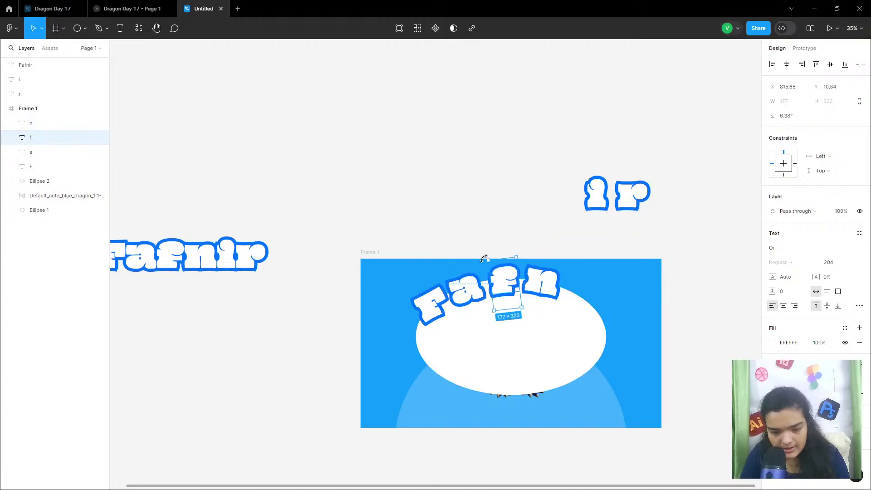
pyautogui.click(535, 279)
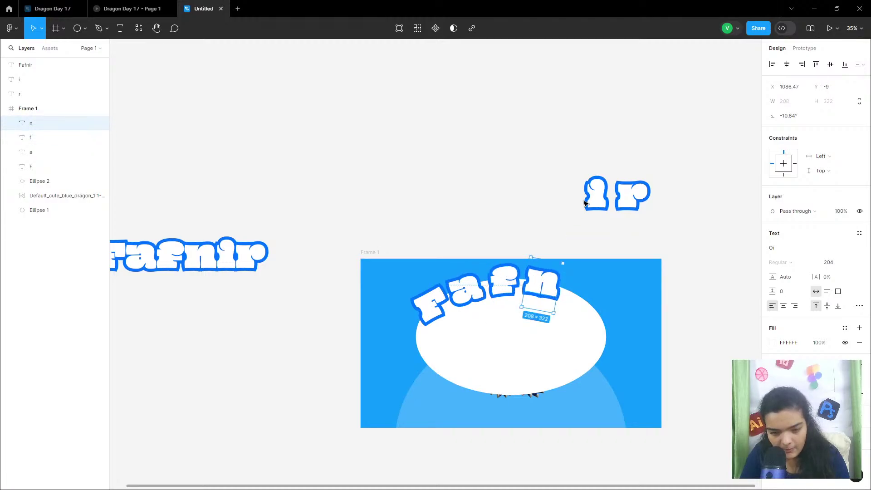
# Place the letters i and r on the right end of the arc, tilted to follow the ellipse, with r at about -21.6°
pyautogui.click(579, 227)
pyautogui.moveTo(596, 193); pyautogui.dragTo(593, 271)
pyautogui.moveTo(570, 299); pyautogui.dragTo(575, 299)
pyautogui.moveTo(621, 187); pyautogui.dragTo(586, 304)
# Select all six arc letters, shift them slightly down and left, and group them
pyautogui.keyDown('shift'); pyautogui.click(431, 312); pyautogui.keyUp('shift')
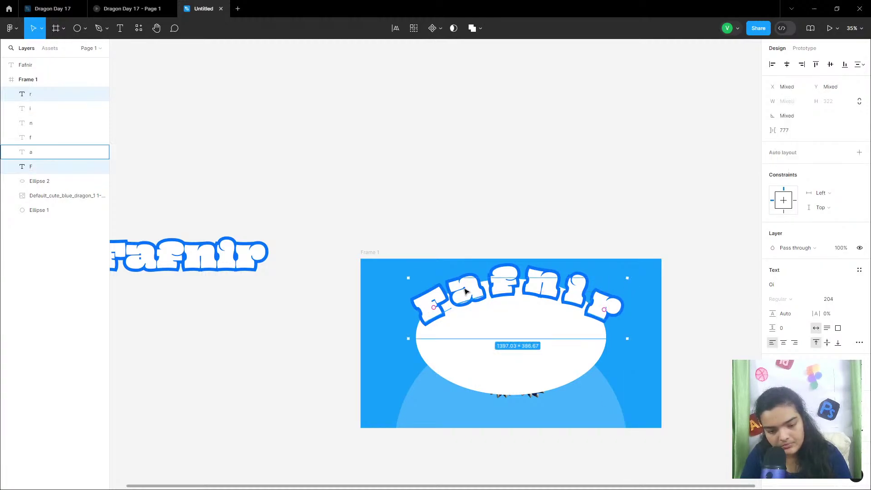
pyautogui.keyDown('shift'); pyautogui.click(467, 294); pyautogui.keyUp('shift')
pyautogui.keyDown('shift'); pyautogui.click(504, 286); pyautogui.keyUp('shift')
pyautogui.keyDown('shift'); pyautogui.click(541, 286); pyautogui.keyUp('shift')
pyautogui.keyDown('shift'); pyautogui.click(570, 290); pyautogui.keyUp('shift')
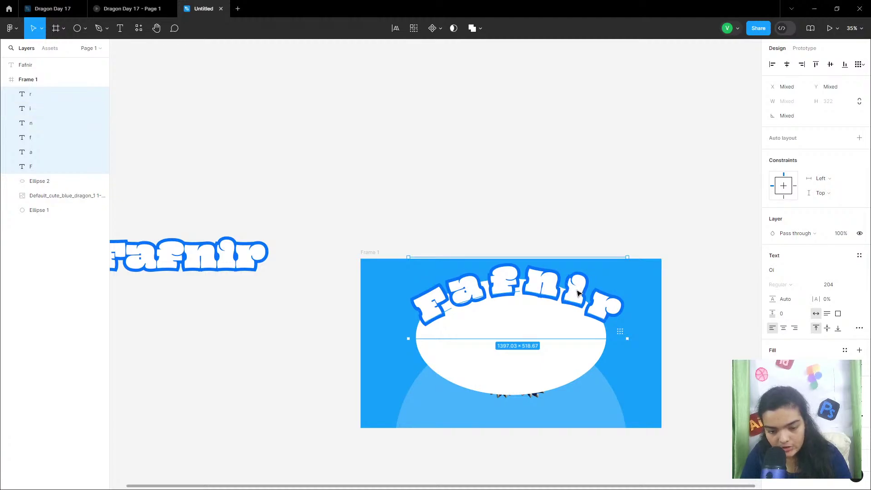
pyautogui.moveTo(571, 290)
pyautogui.mouseDown()
pyautogui.moveTo(555, 286)
pyautogui.moveTo(559, 294)
pyautogui.mouseUp()
pyautogui.hotkey('ctrl', 'g')
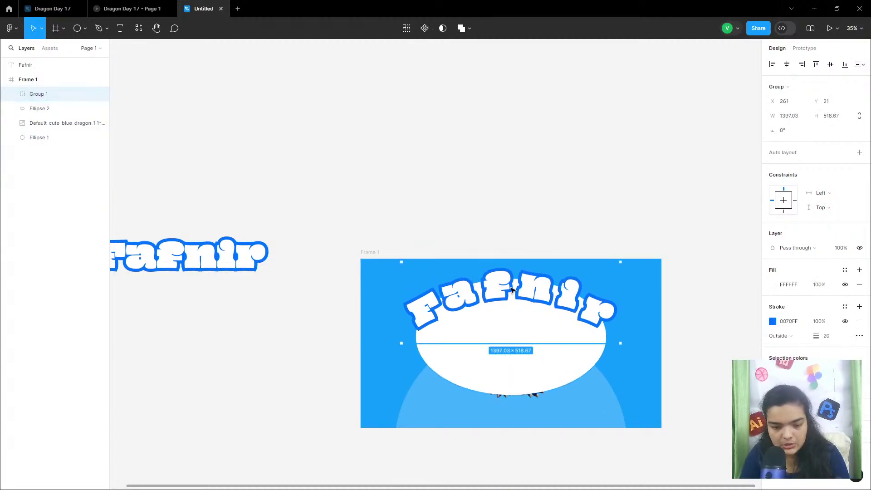
# Delete the white guide ellipse and move the blue dragon image to X 384, Y 208
pyautogui.click(477, 382)
pyautogui.press('Delete')
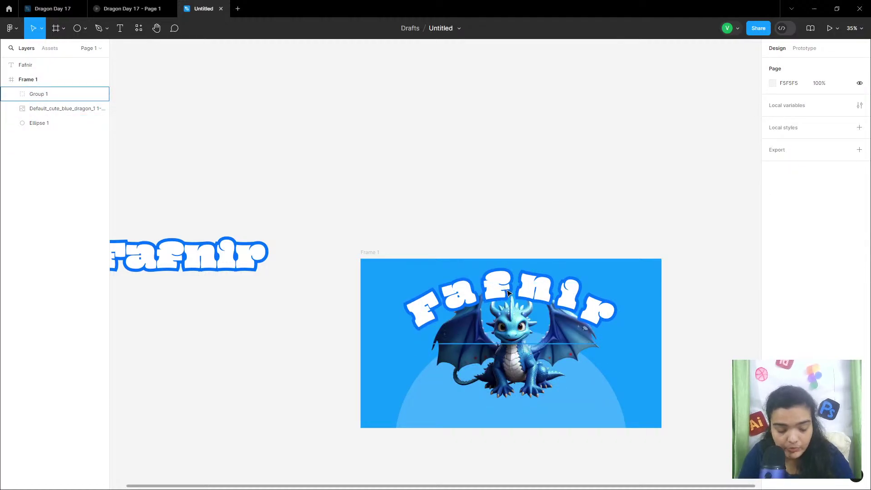
pyautogui.scroll(5, 509, 293)
pyautogui.click(452, 339)
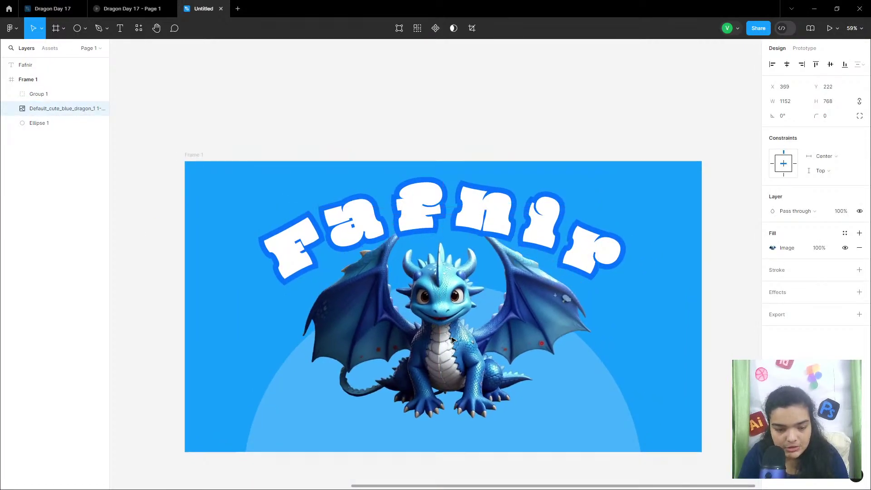
pyautogui.moveTo(453, 339); pyautogui.dragTo(457, 336)
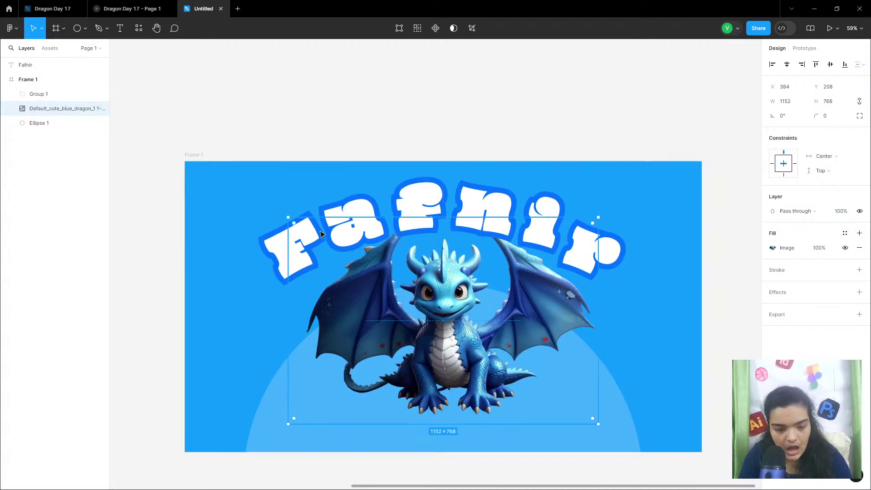
# Raise the letter group to about X 281, Y -51, and nudge its f, n, i and r to even out the arc
pyautogui.click(335, 212)
pyautogui.moveTo(370, 203); pyautogui.dragTo(376, 188)
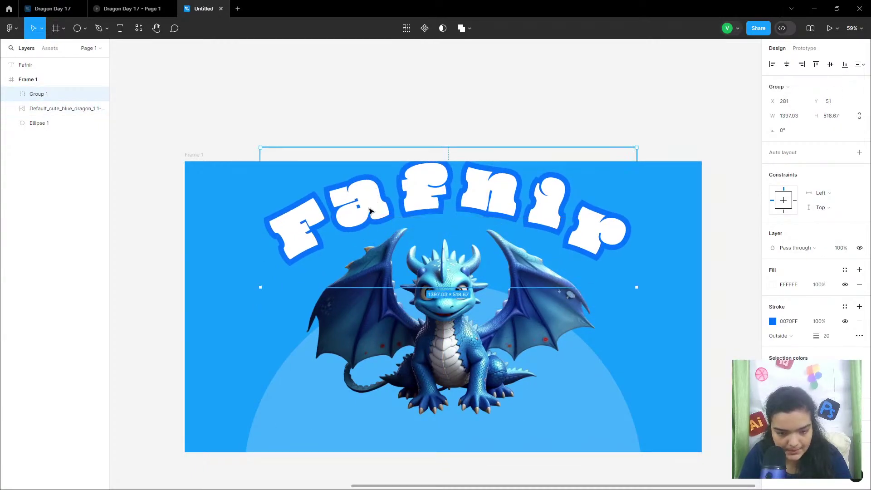
pyautogui.doubleClick(368, 206)
pyautogui.click(431, 182)
pyautogui.moveTo(432, 185); pyautogui.dragTo(430, 187)
pyautogui.moveTo(474, 187); pyautogui.dragTo(472, 188)
pyautogui.moveTo(547, 202); pyautogui.dragTo(543, 202)
pyautogui.moveTo(622, 251)
pyautogui.mouseDown()
pyautogui.moveTo(611, 249)
pyautogui.moveTo(621, 247)
pyautogui.mouseUp()
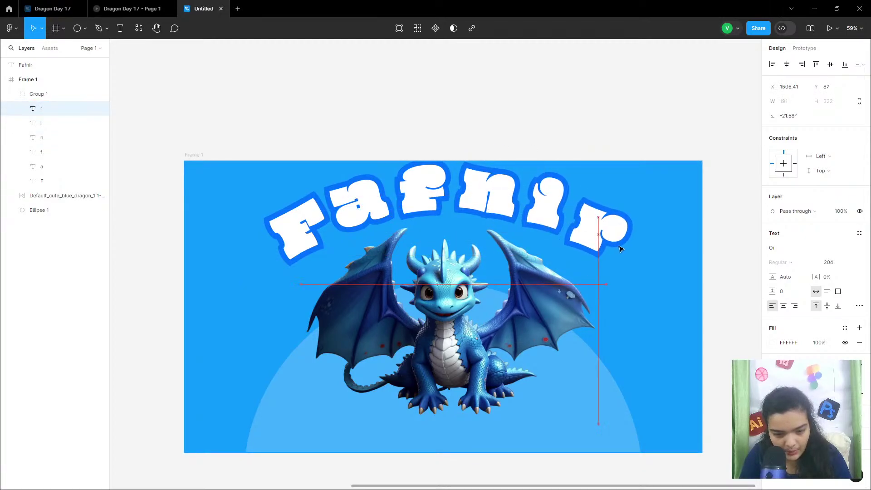
# Group the six letters inside the existing group and lower them to about X 287, Y 10
pyautogui.click(40, 152)
pyautogui.click(48, 109)
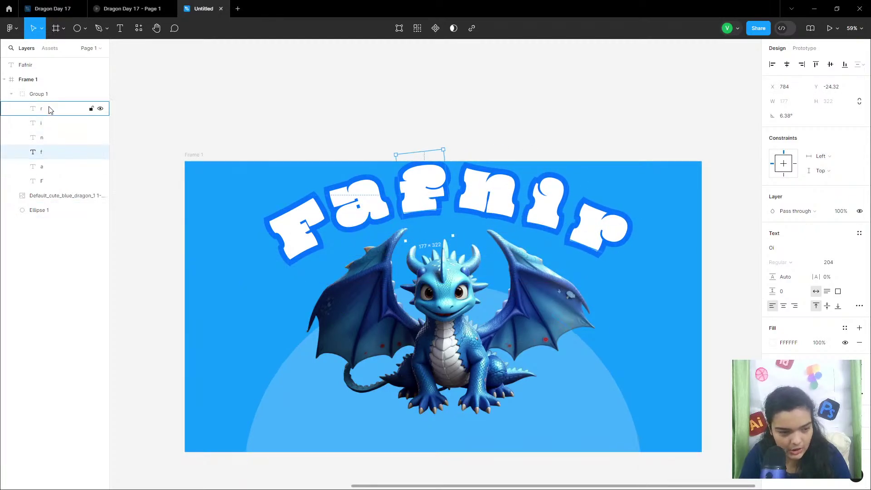
pyautogui.keyDown('shift'); pyautogui.click(47, 182); pyautogui.keyUp('shift')
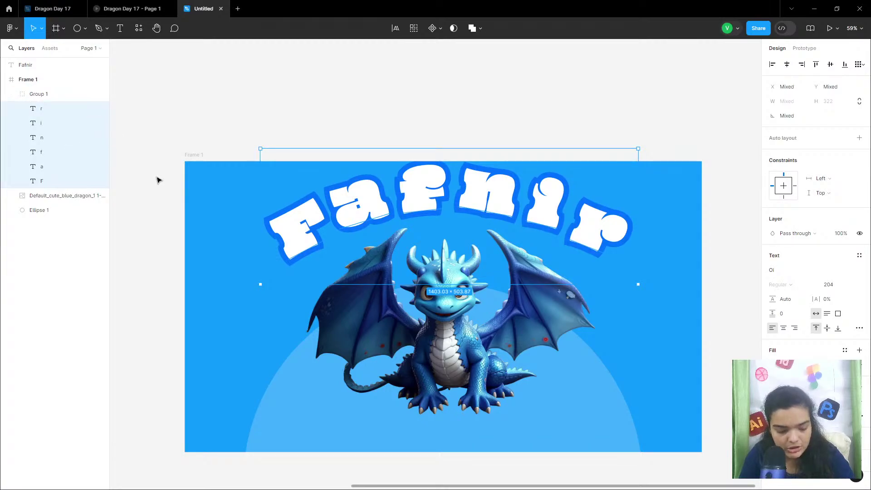
pyautogui.hotkey('ctrl', 'g')
pyautogui.moveTo(413, 234); pyautogui.dragTo(415, 247)
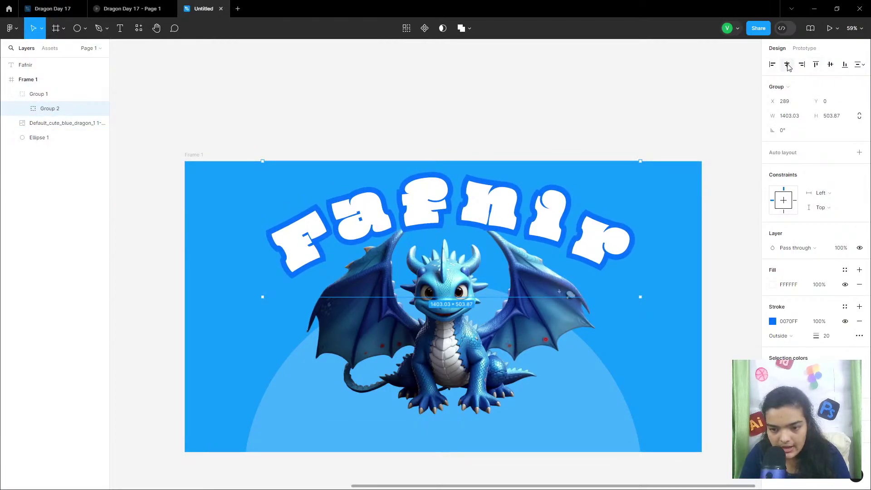
# Move the blue dragon layer into Group 1 above the letters, and rename the letter group arc
pyautogui.click(456, 313)
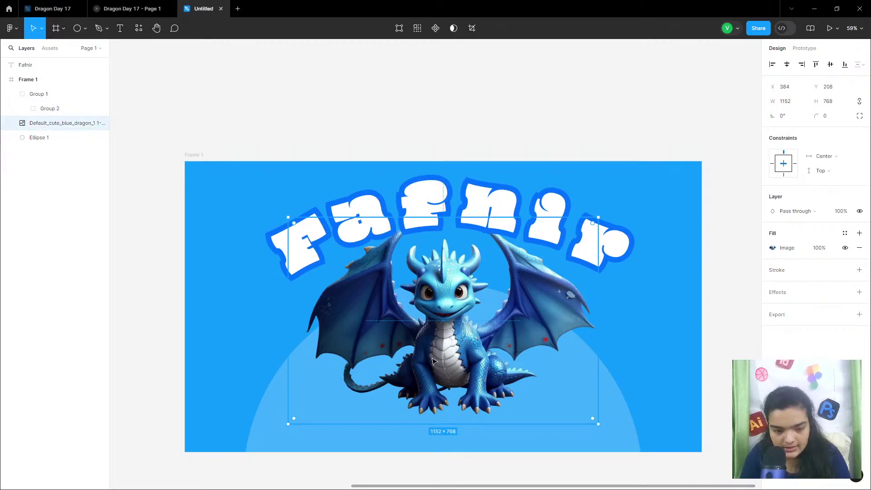
pyautogui.moveTo(51, 123); pyautogui.dragTo(46, 105)
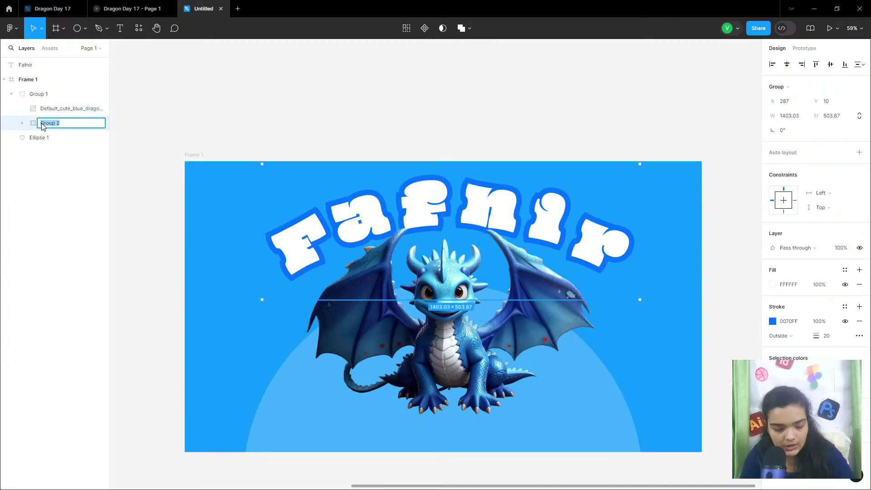
pyautogui.press('BackSpace')
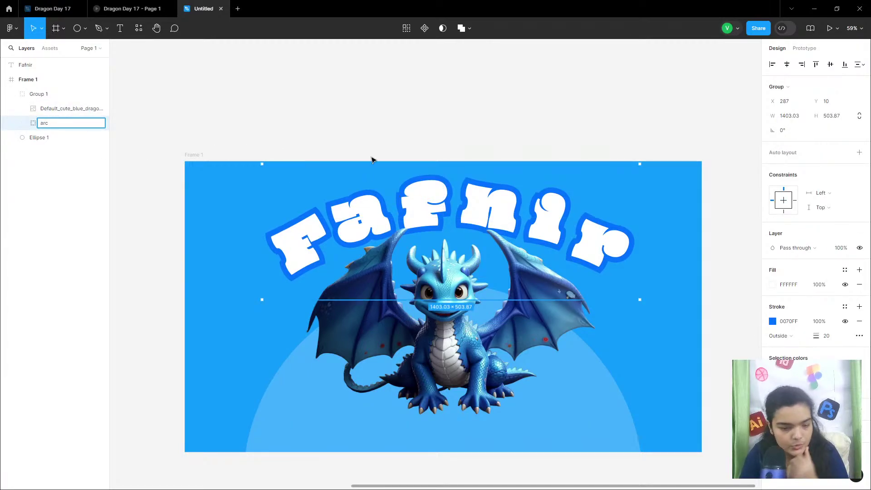
# Move the dragon and arc group to about X 290, Y 42, and enlarge the dragon to about 1198 by 798 at X 361, Y 188
pyautogui.click(392, 309)
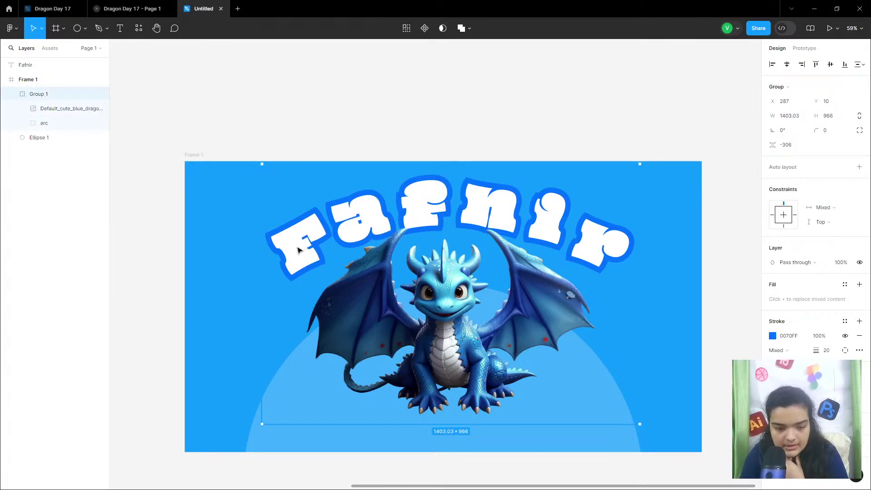
pyautogui.moveTo(301, 244); pyautogui.dragTo(303, 252)
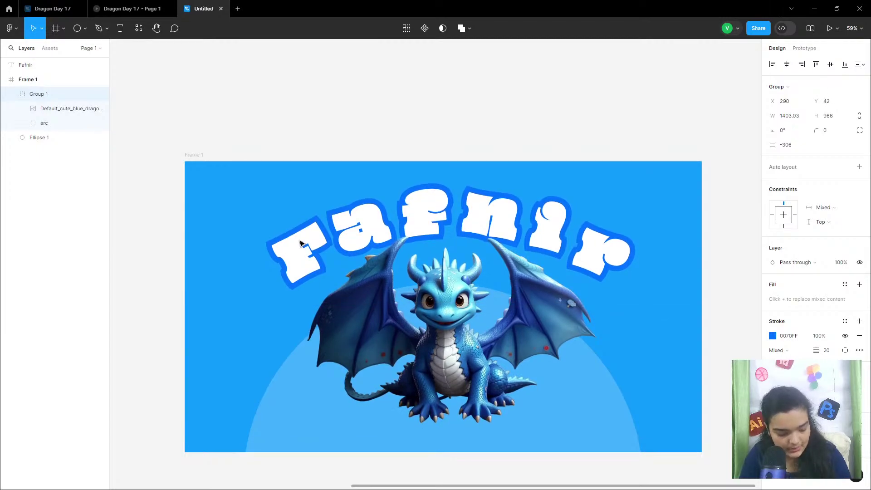
pyautogui.doubleClick(452, 299)
pyautogui.moveTo(447, 313); pyautogui.dragTo(449, 308)
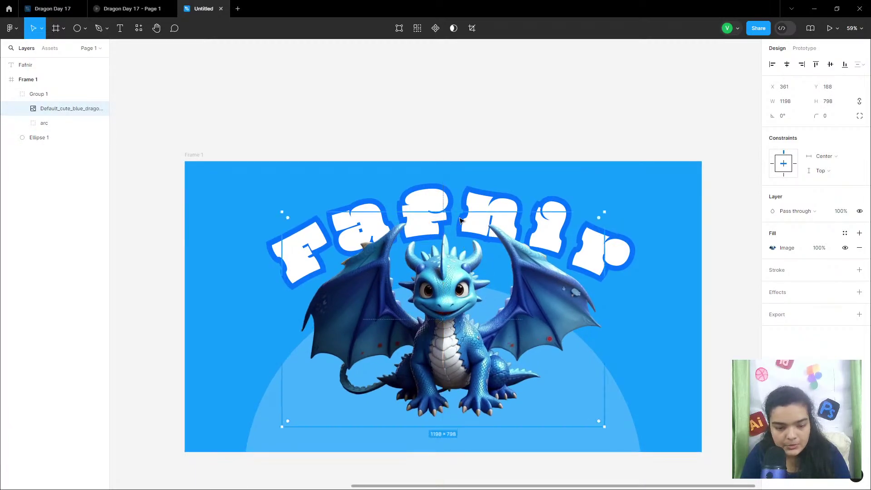
pyautogui.click(455, 123)
# Import the green, pink and yellow dragon images from New folder and place all three on the canvas
pyautogui.scroll(-3, 456, 122)
pyautogui.scroll(-1, 456, 123)
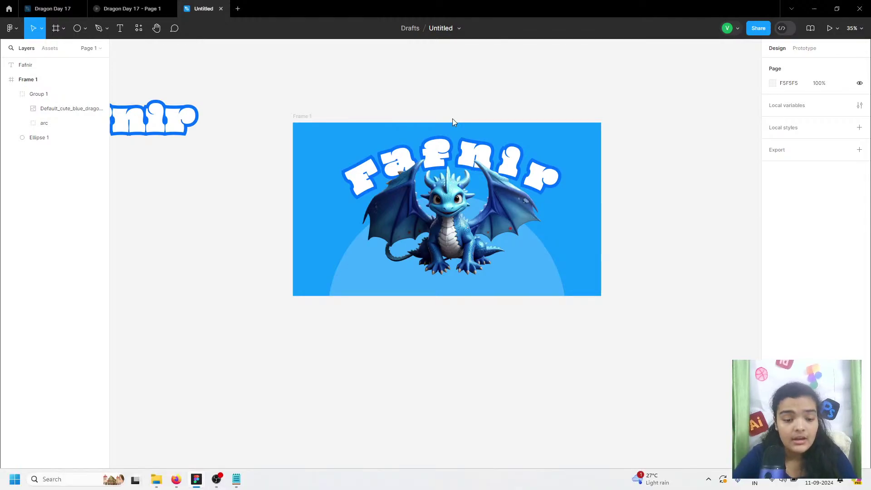
pyautogui.hotkey('ctrl', 'shift', 'k')
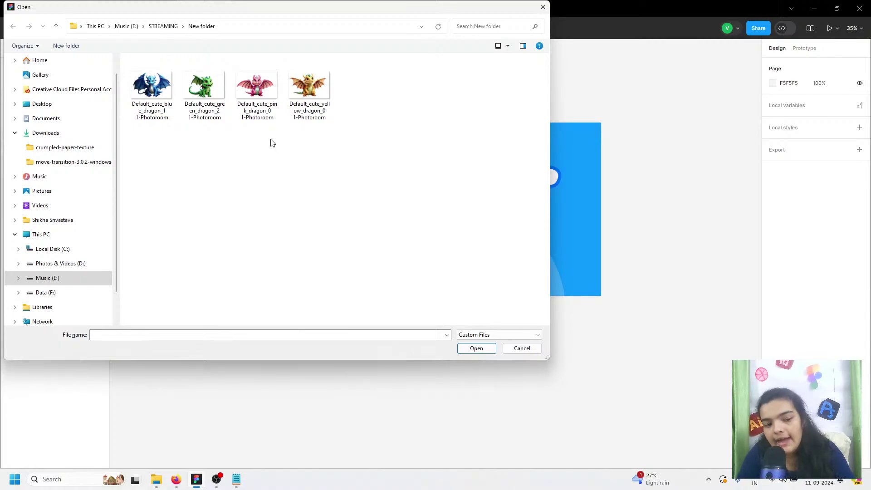
pyautogui.moveTo(350, 146); pyautogui.dragTo(180, 56)
pyautogui.click(494, 348)
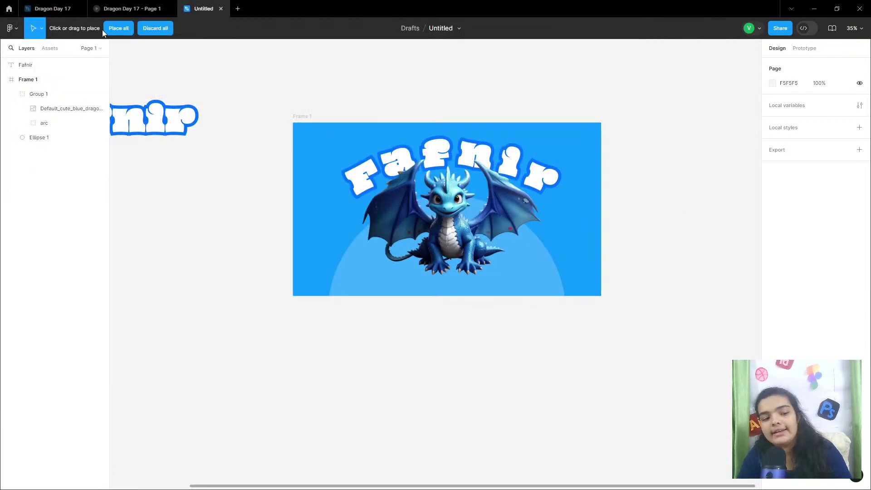
pyautogui.click(108, 29)
# Move the imported dragons outside the frame to its right, with the yellow one below the green and the pink one farther out
pyautogui.moveTo(425, 237); pyautogui.dragTo(430, 417)
pyautogui.click(643, 252)
pyautogui.click(629, 283)
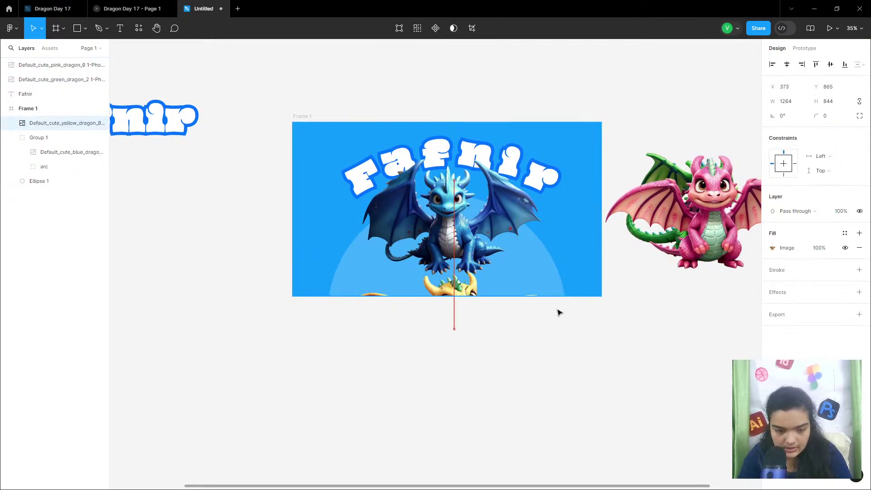
pyautogui.moveTo(559, 313); pyautogui.dragTo(690, 346)
pyautogui.moveTo(708, 222); pyautogui.dragTo(798, 221)
# Move the green dragon into the frame's lower-left corner, at about X -476, Y 618
pyautogui.click(618, 201)
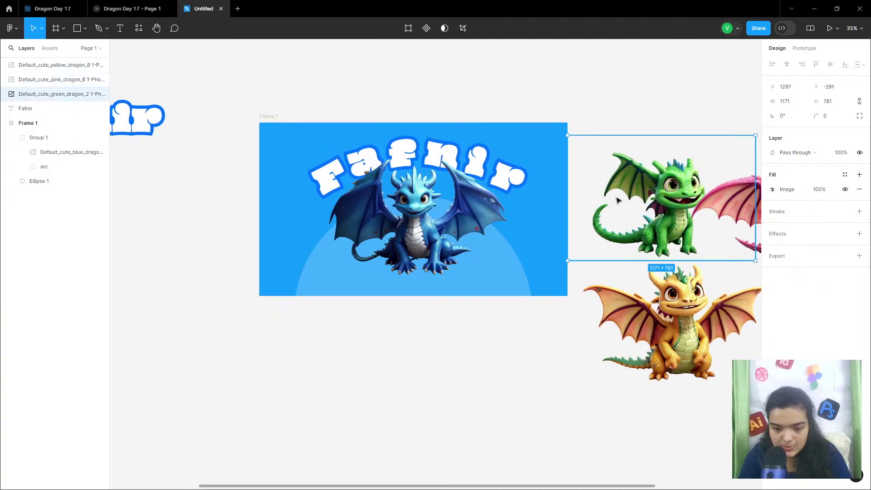
pyautogui.moveTo(618, 200); pyautogui.dragTo(284, 283)
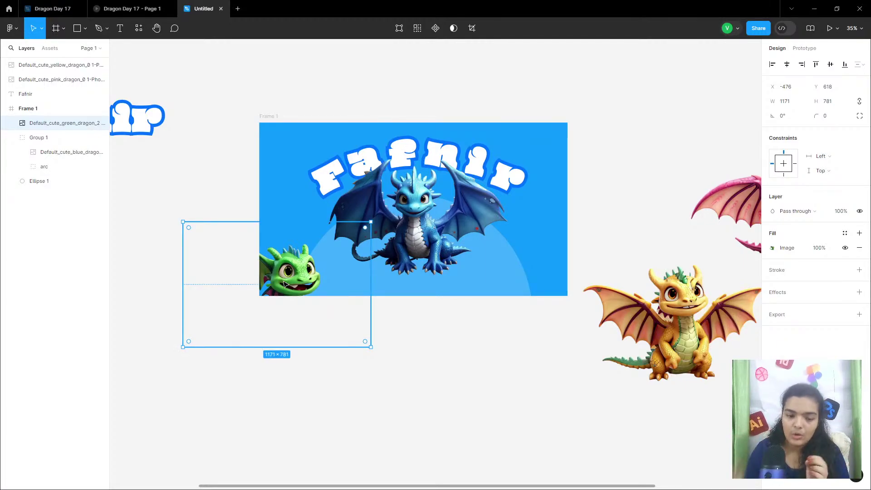
# Move the pink dragon into the frame's lower-right corner at about X 1137, Y 504, and the yellow one below the frame at about X -376, Y 845
pyautogui.moveTo(710, 225); pyautogui.dragTo(503, 278)
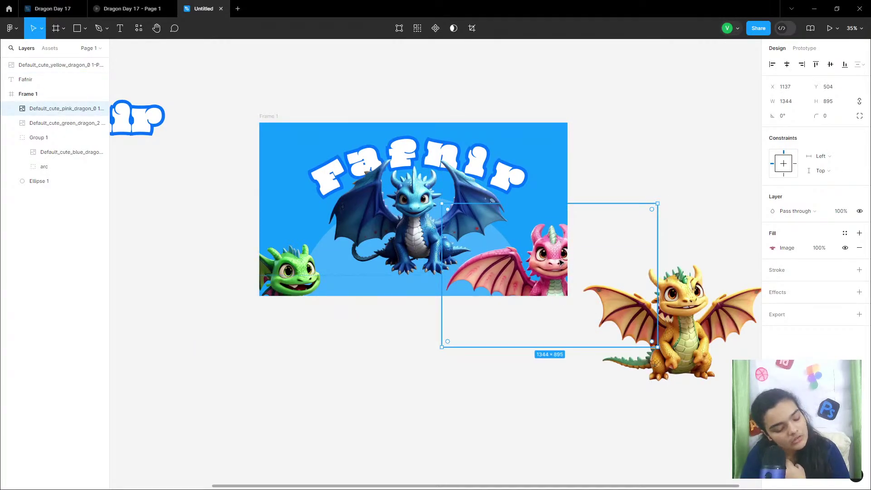
pyautogui.moveTo(671, 317); pyautogui.dragTo(393, 383)
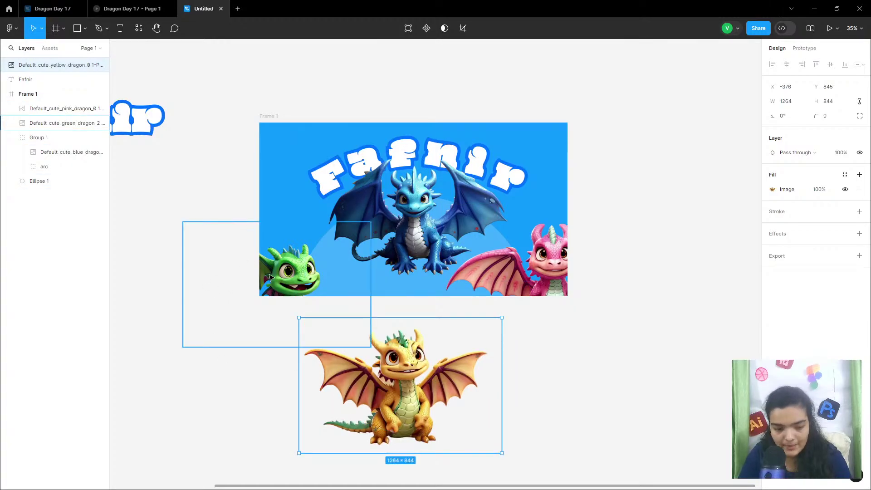
# Shrink the green dragon to about 479 by 319 at X 25, Y 724, and the pink one to about 534 by 356 at X 1469, Y 780
pyautogui.click(286, 273)
pyautogui.moveTo(286, 221); pyautogui.dragTo(309, 265)
pyautogui.click(547, 254)
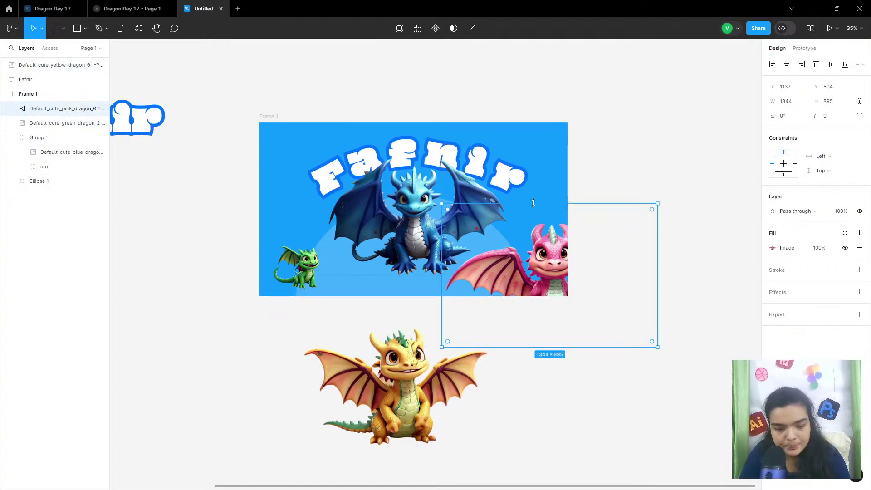
pyautogui.moveTo(549, 205); pyautogui.dragTo(535, 268)
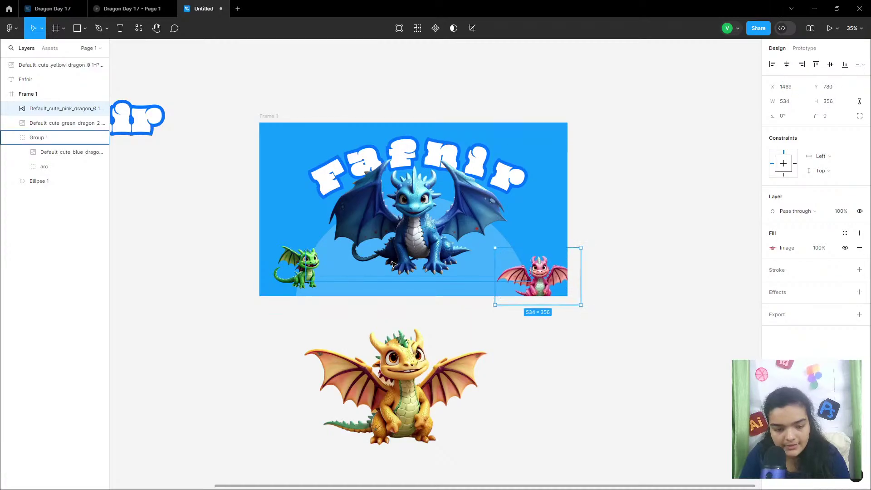
# Set the width of the green dragon and of the pink dragon to 480
pyautogui.click(408, 254)
pyautogui.click(329, 271)
pyautogui.click(787, 104)
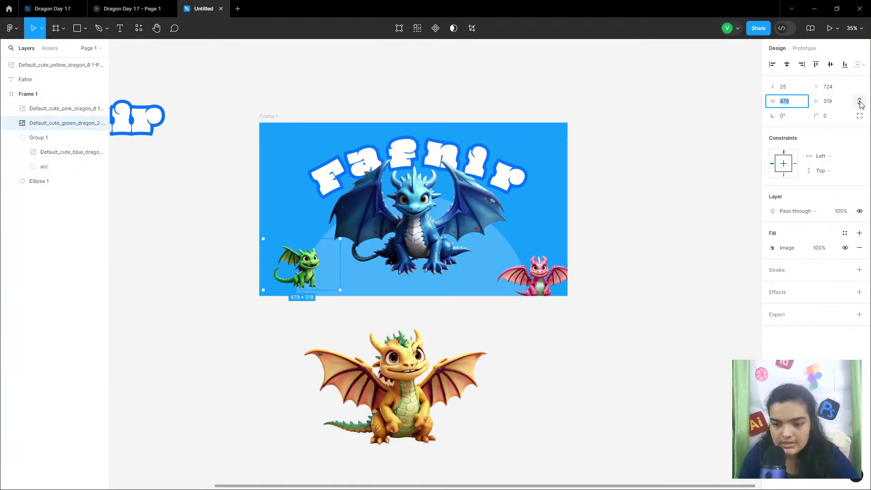
pyautogui.write('480')
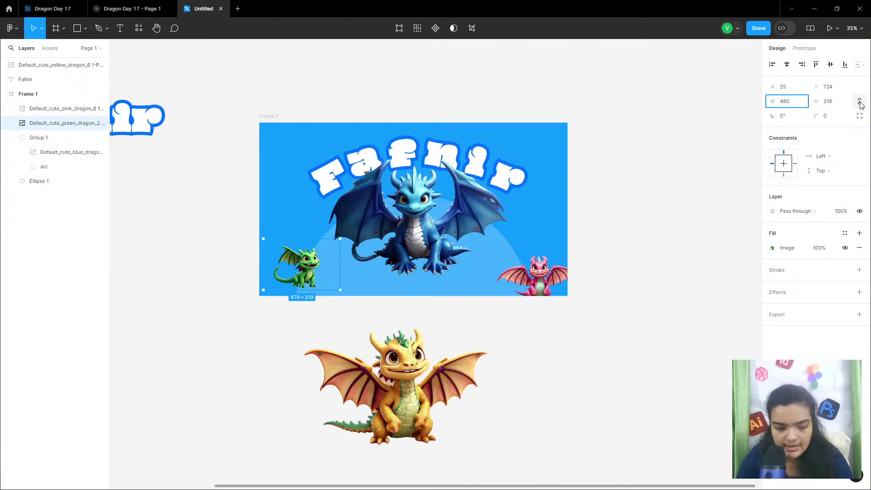
pyautogui.press('Return')
pyautogui.click(562, 263)
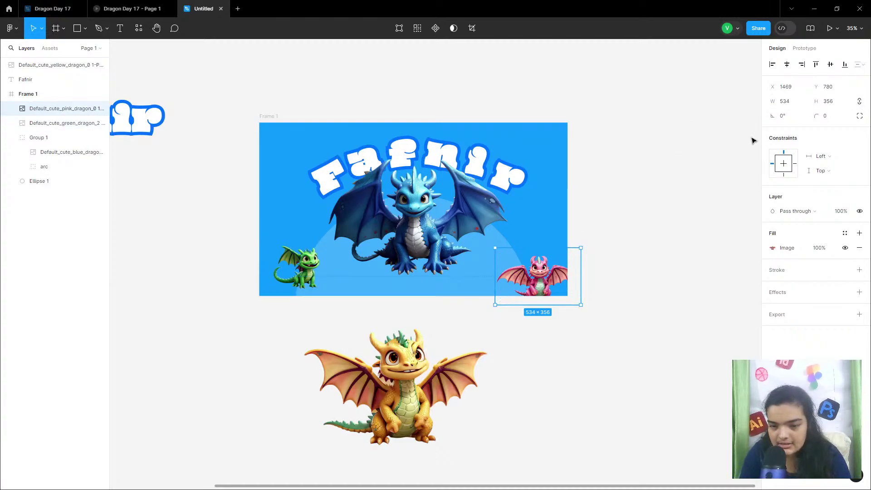
pyautogui.click(784, 101)
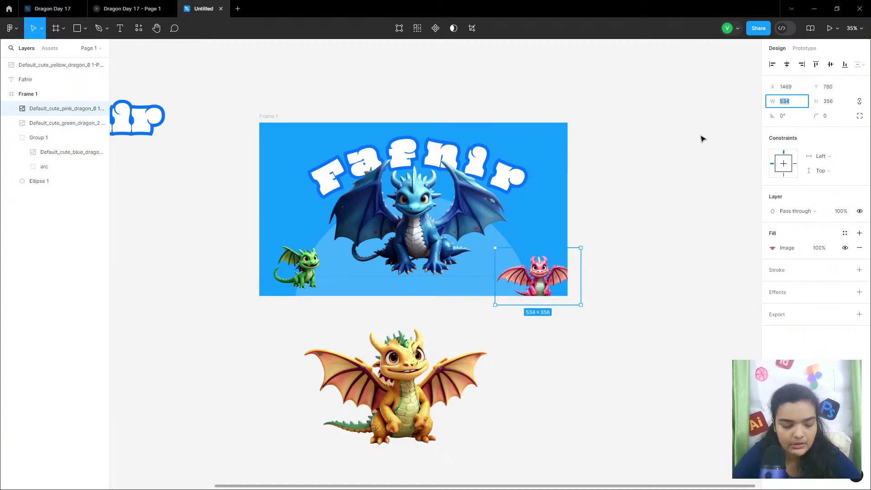
pyautogui.write('480')
pyautogui.press('Return')
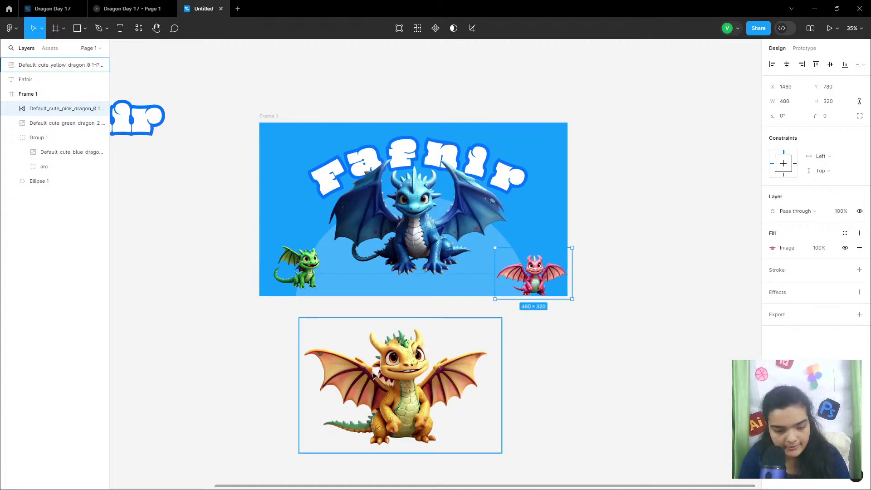
# Set the yellow dragon's width to 480 and centre it below the frame at about X 97, Y 964
pyautogui.click(406, 396)
pyautogui.click(796, 101)
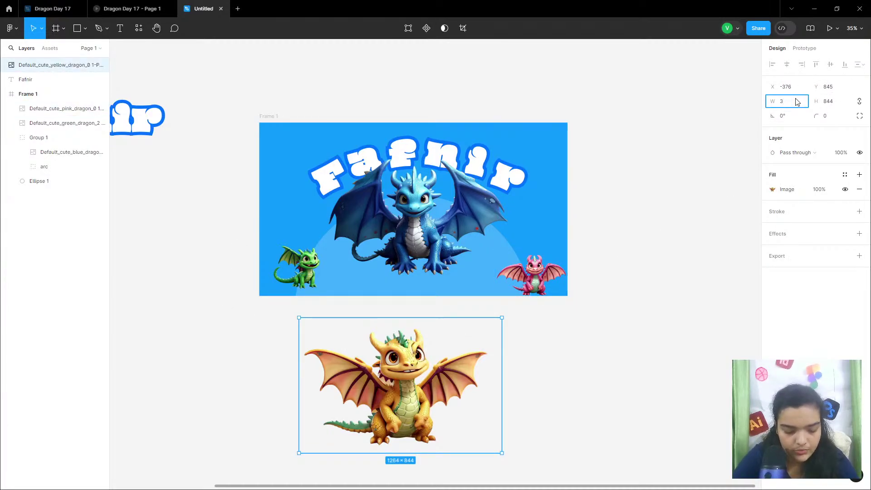
pyautogui.write('480')
pyautogui.press('Return')
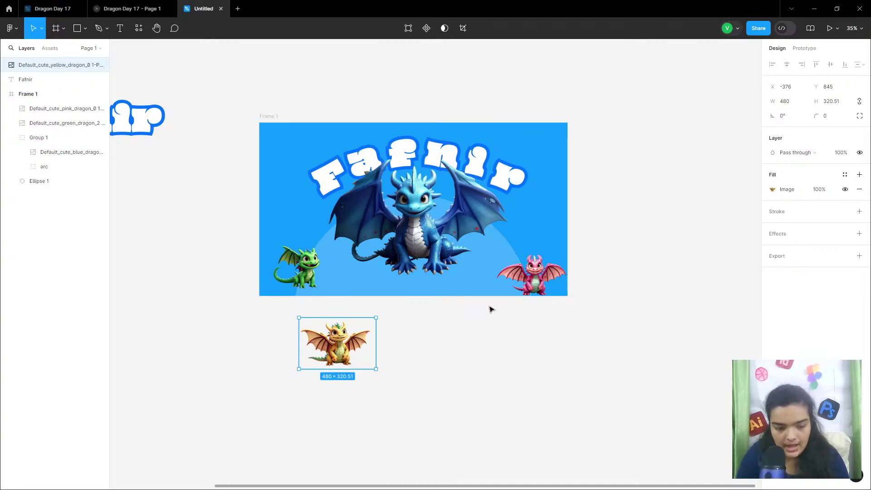
pyautogui.moveTo(321, 338); pyautogui.dragTo(397, 356)
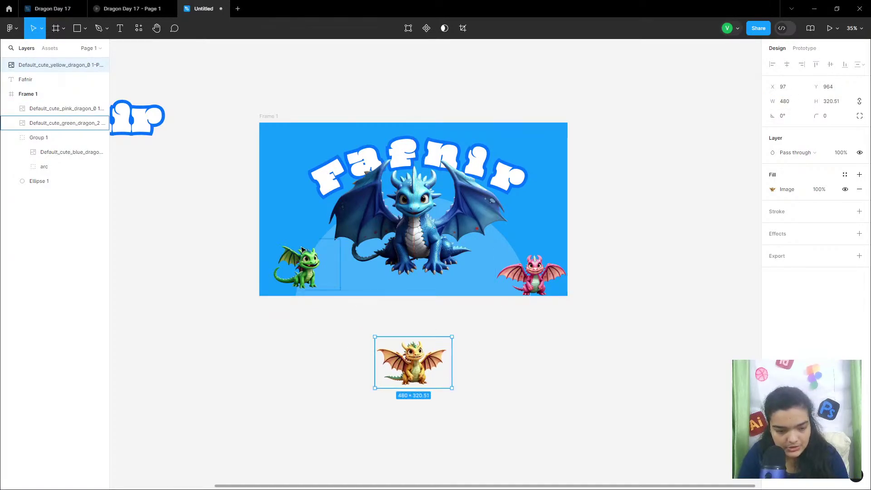
# Tilt the green dragon counterclockwise and the pink dragon clockwise to a rotation of about -43°
pyautogui.keyDown('shift'); pyautogui.click(309, 258); pyautogui.keyUp('shift')
pyautogui.click(334, 241)
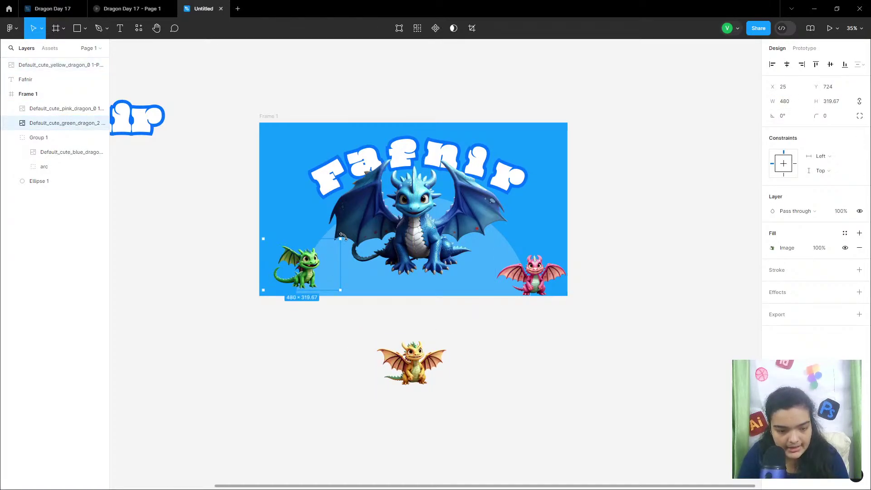
pyautogui.moveTo(342, 236); pyautogui.dragTo(340, 279)
pyautogui.click(531, 274)
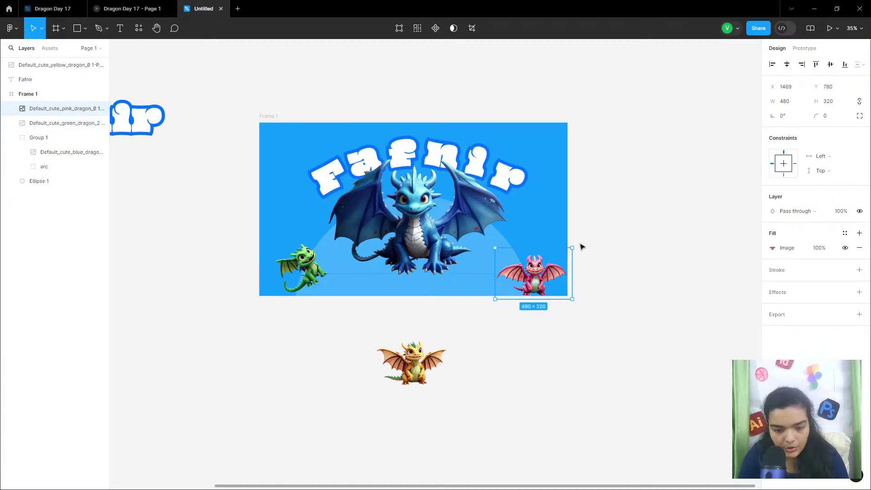
pyautogui.moveTo(586, 258); pyautogui.dragTo(543, 280)
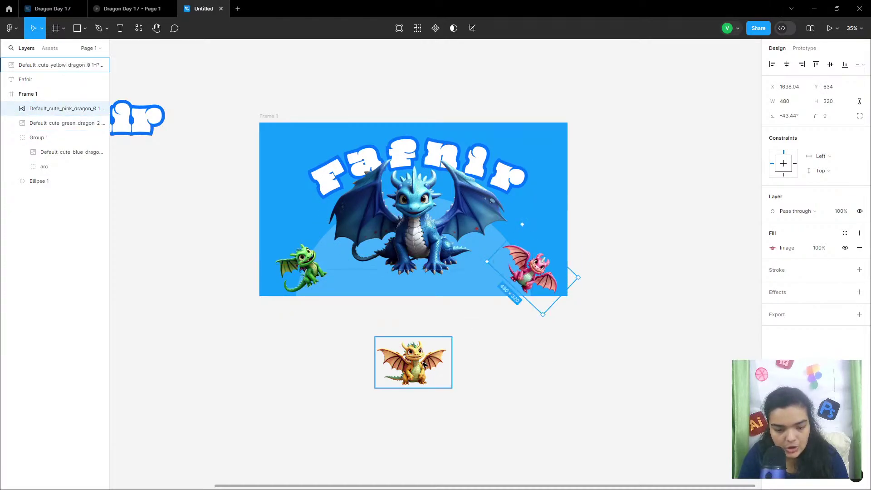
# Turn the yellow dragon upside down by setting its rotation to 180°
pyautogui.click(428, 359)
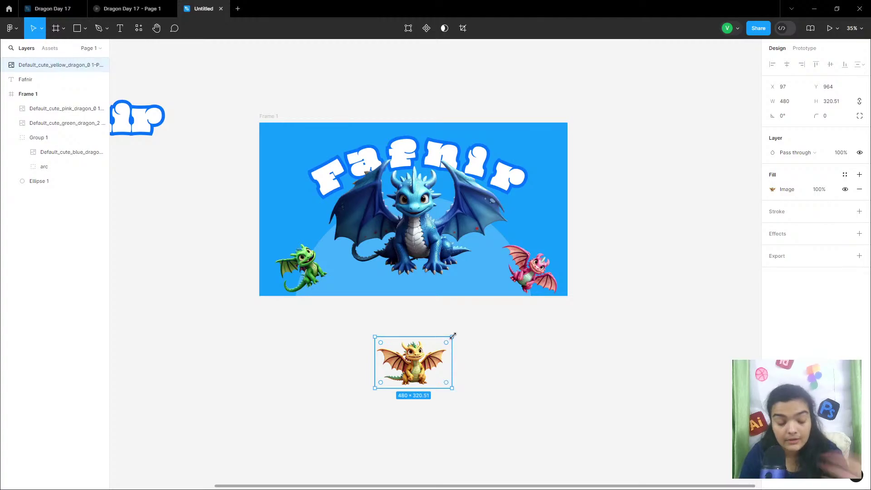
pyautogui.click(788, 118)
pyautogui.write('1')
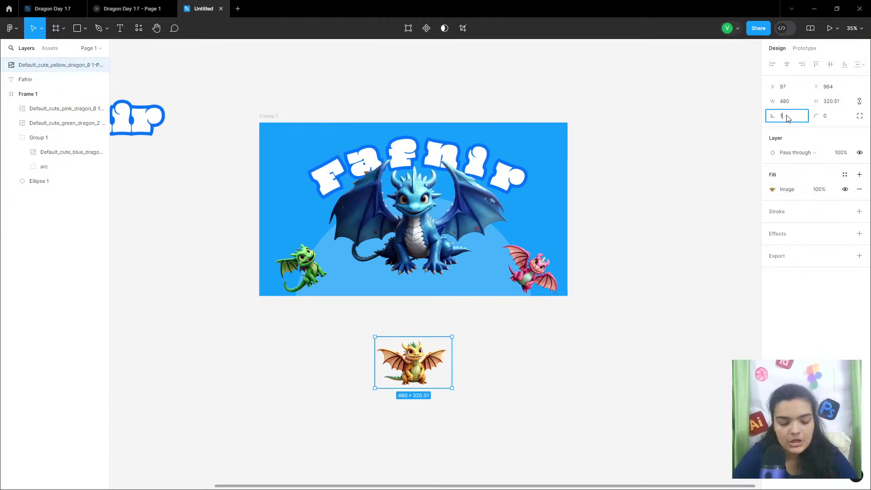
pyautogui.write('80')
pyautogui.press('Return')
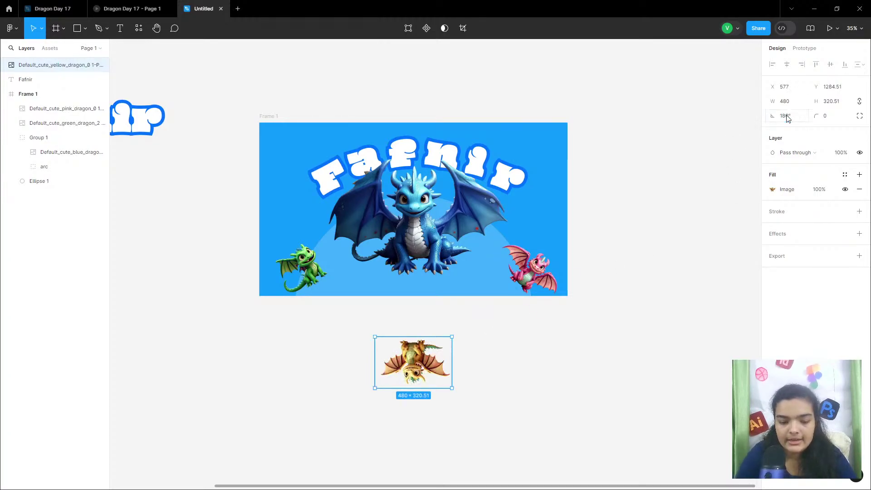
# Select the green, pink and yellow dragon images together and check their layer names
pyautogui.click(317, 277)
pyautogui.keyDown('shift'); pyautogui.click(530, 269); pyautogui.keyUp('shift')
pyautogui.keyDown('shift'); pyautogui.click(423, 361); pyautogui.keyUp('shift')
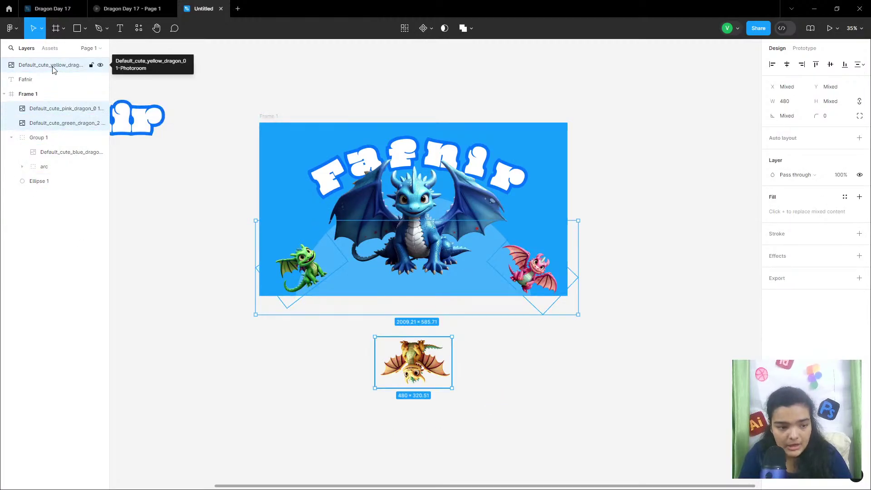
pyautogui.moveTo(90, 65); pyautogui.dragTo(57, 98)
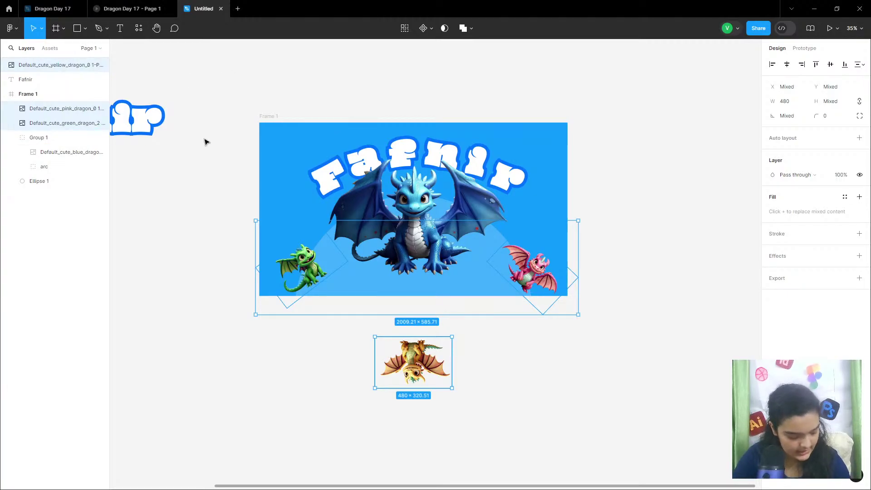
# Review the slide transitions in the finished Dragon Day 17 prototype, and return to the Untitled file with nothing selected
pyautogui.click(124, 9)
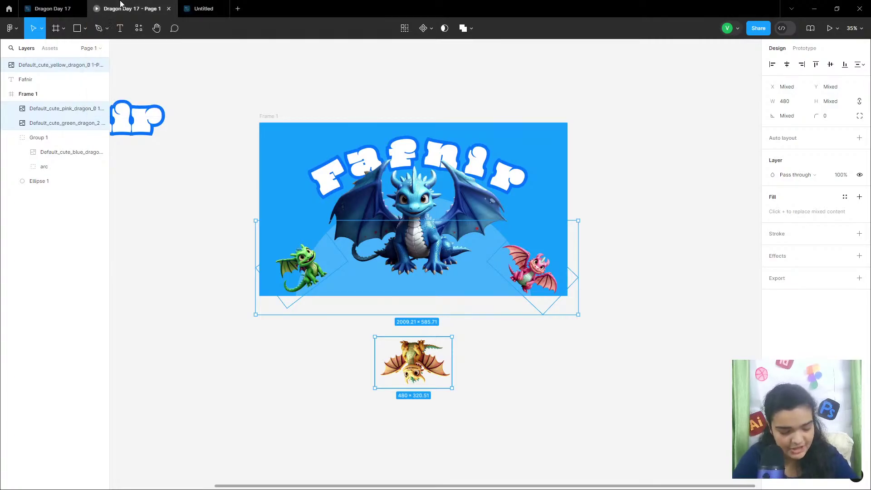
pyautogui.press('Right')
pyautogui.press('Right')
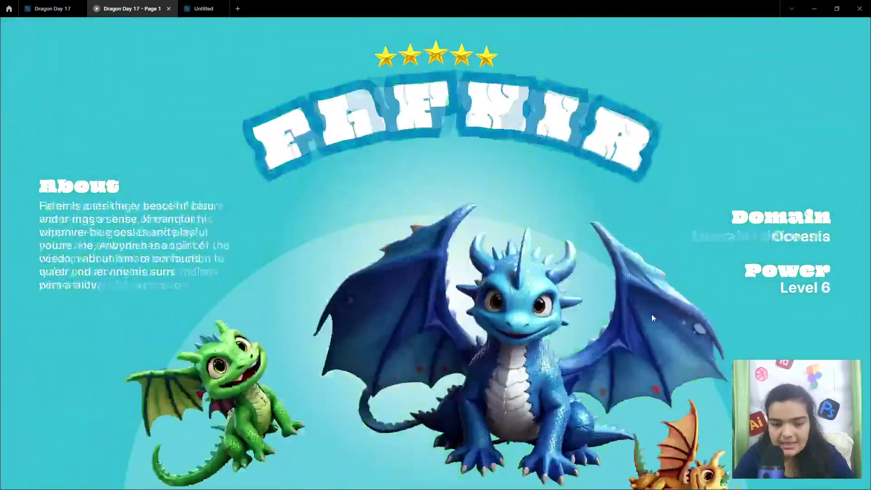
pyautogui.press('Right')
pyautogui.press('Right')
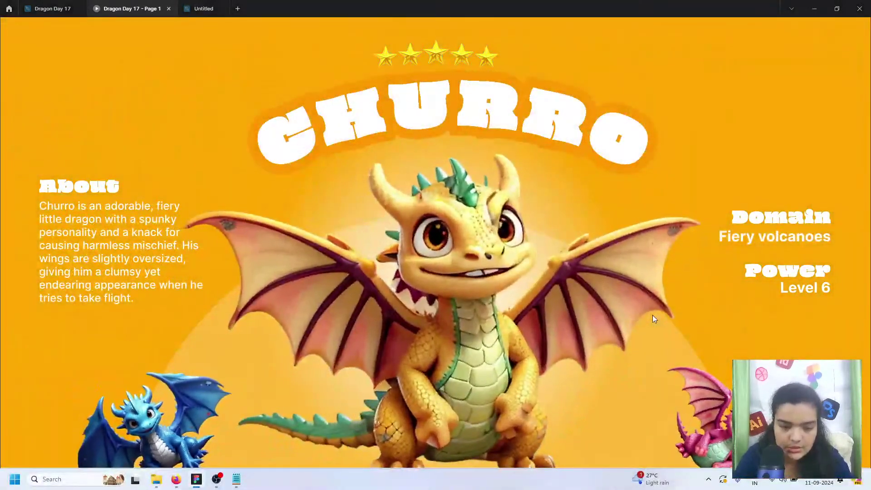
pyautogui.press('Right')
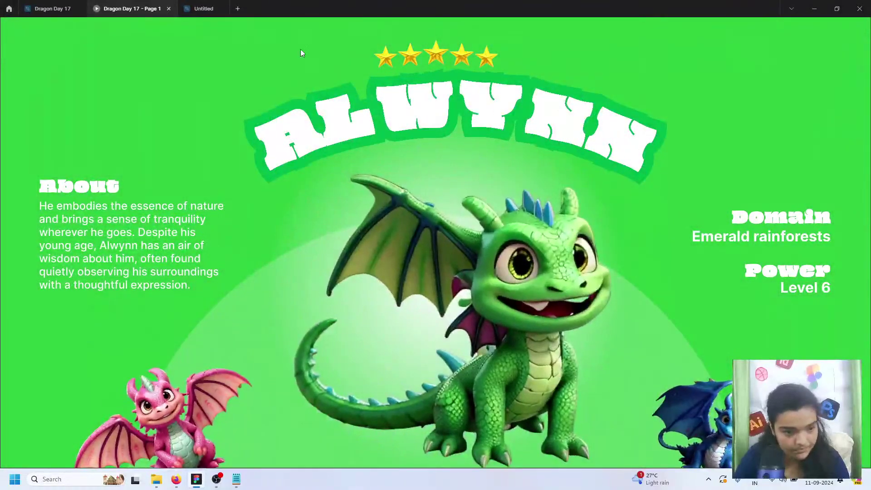
pyautogui.click(202, 6)
pyautogui.click(489, 372)
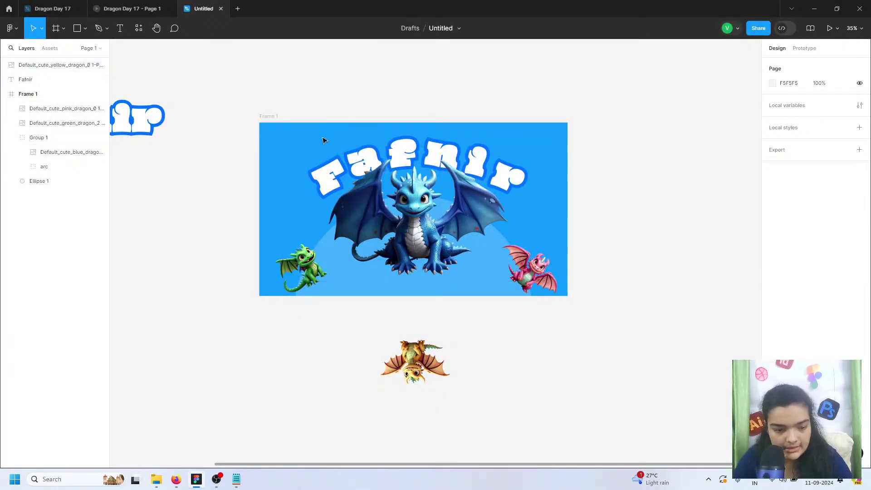
# Copy Fafnir's About paragraph from the dragon notes in Notepad and paste it onto the Figma canvas as a text layer
pyautogui.keyDown('ctrl'); pyautogui.scroll(3, 336, 255); pyautogui.keyUp('ctrl')
pyautogui.scroll(1, 344, 245)
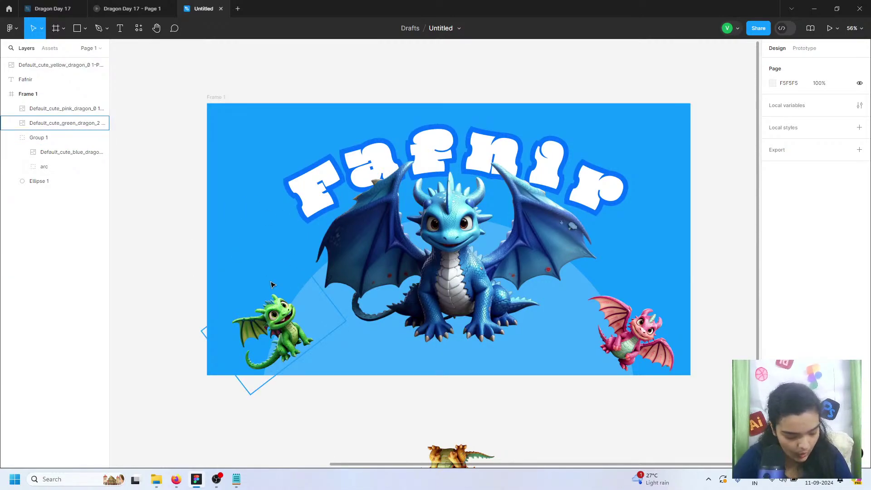
pyautogui.click(236, 479)
pyautogui.click(158, 480)
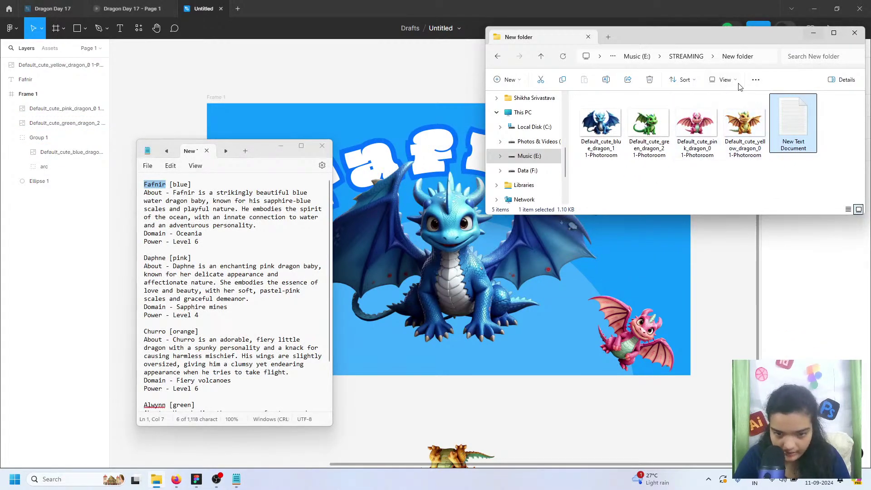
pyautogui.moveTo(674, 34); pyautogui.dragTo(644, 47)
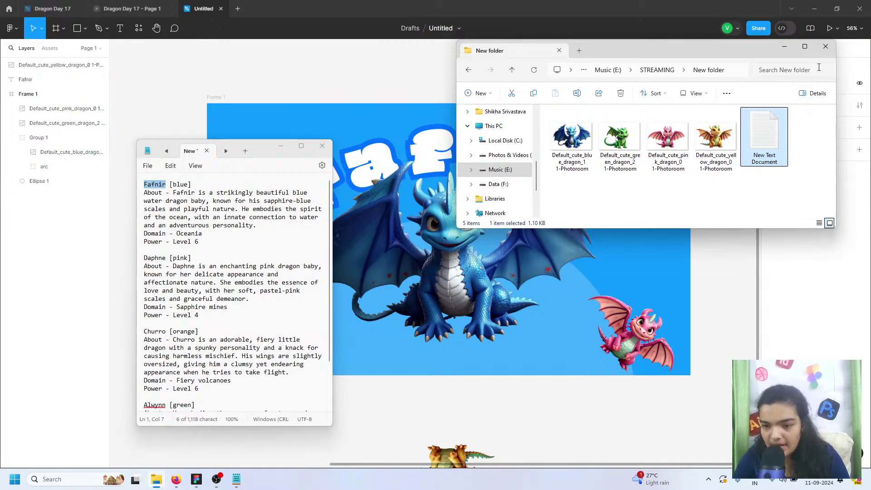
pyautogui.click(784, 46)
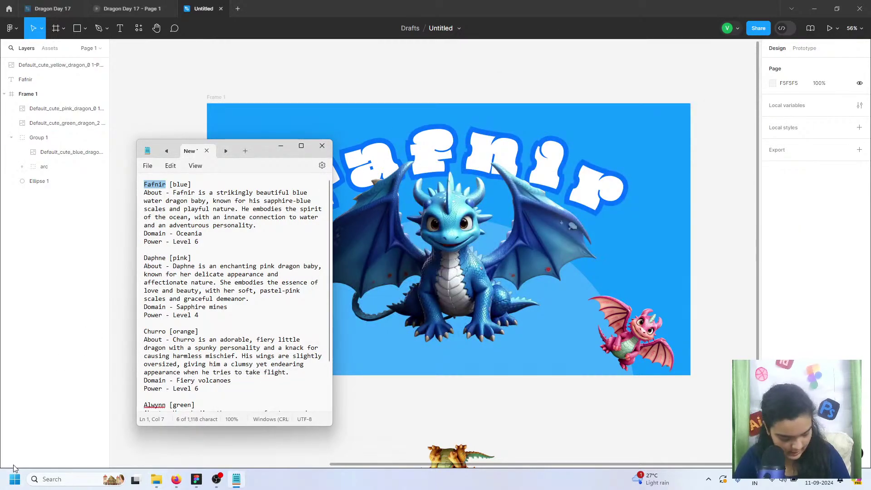
pyautogui.moveTo(173, 192); pyautogui.dragTo(258, 226)
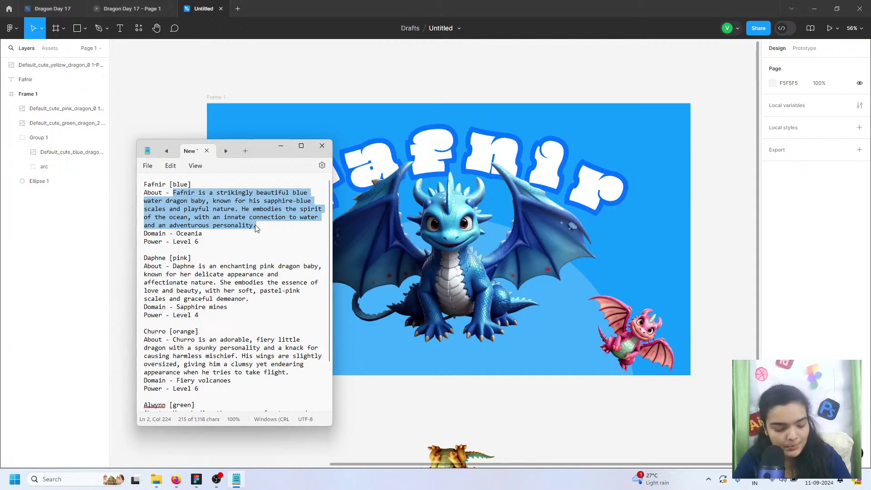
pyautogui.click(353, 425)
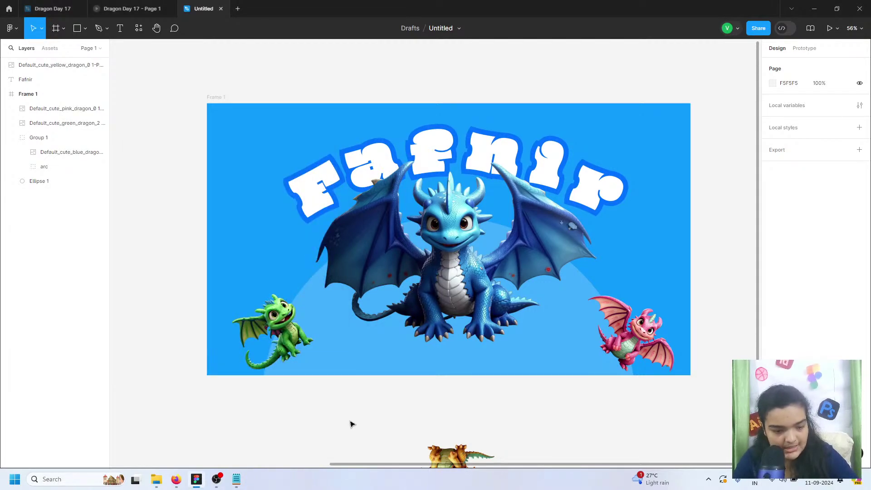
pyautogui.hotkey('ctrl', 'v')
# Set the pasted About paragraph's font to Outfit and its fill to white (FFFFFF)
pyautogui.click(819, 193)
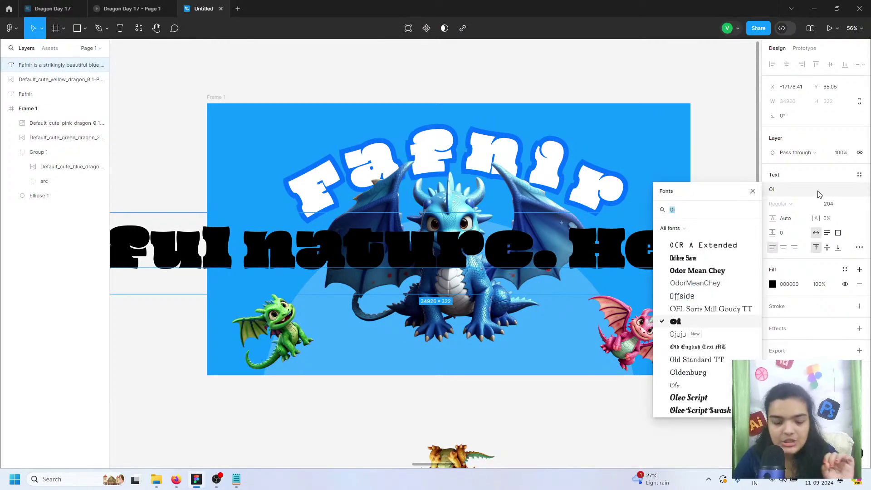
pyautogui.write('outfit')
pyautogui.press('Return')
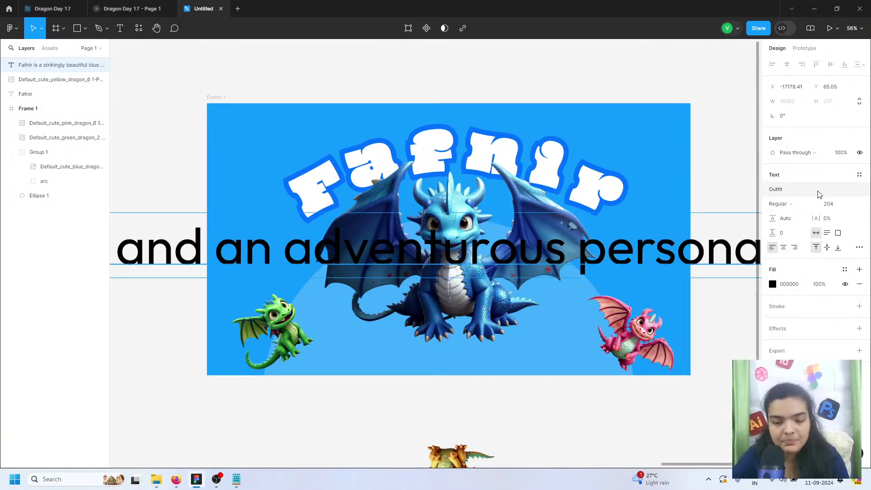
pyautogui.scroll(-5, 636, 246)
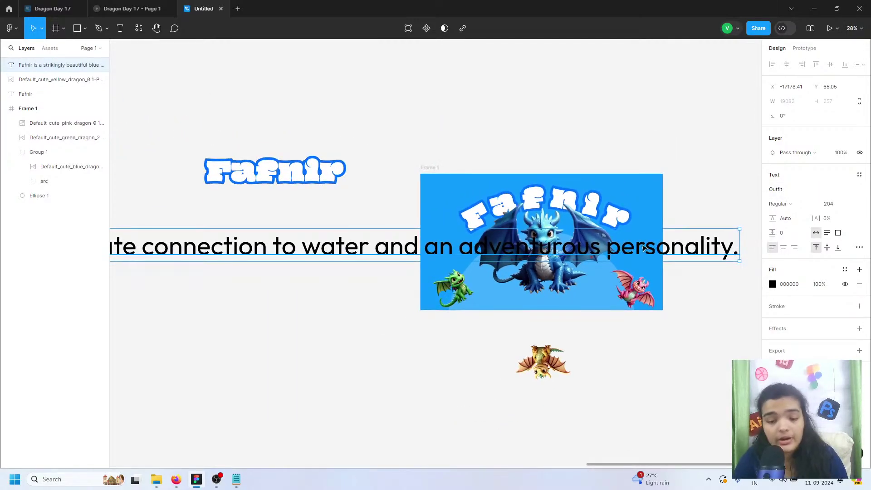
pyautogui.click(772, 285)
pyautogui.click(673, 281)
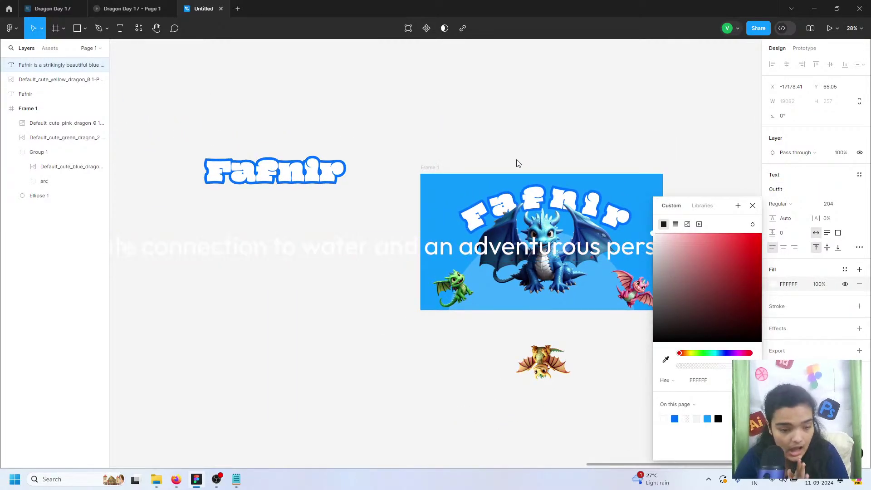
# Reduce the pasted About paragraph's font size to 40
pyautogui.click(358, 298)
pyautogui.click(706, 238)
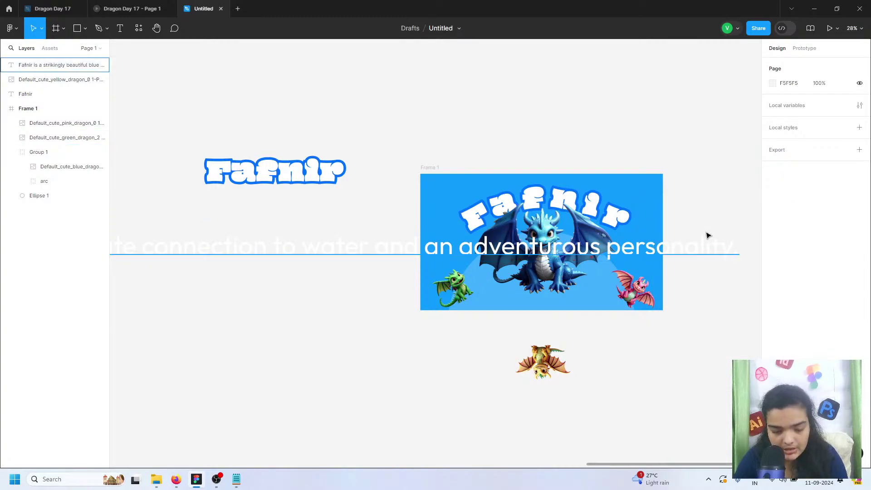
pyautogui.scroll(-2, 704, 241)
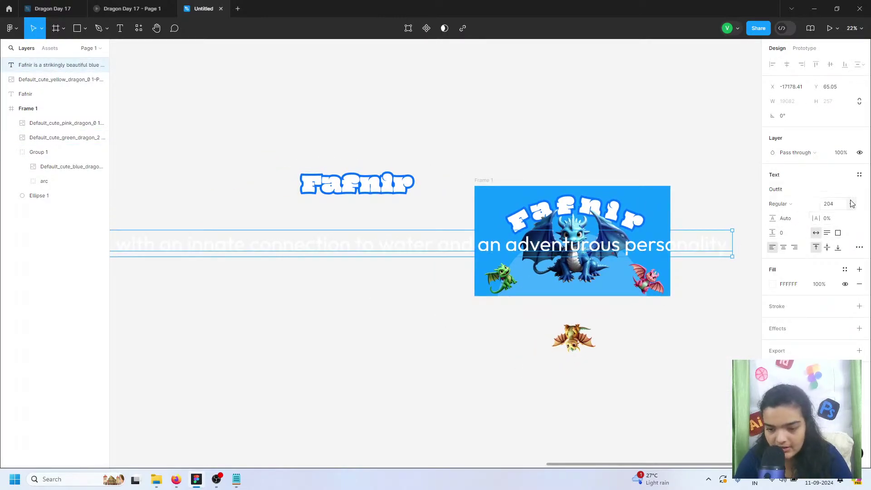
pyautogui.click(850, 205)
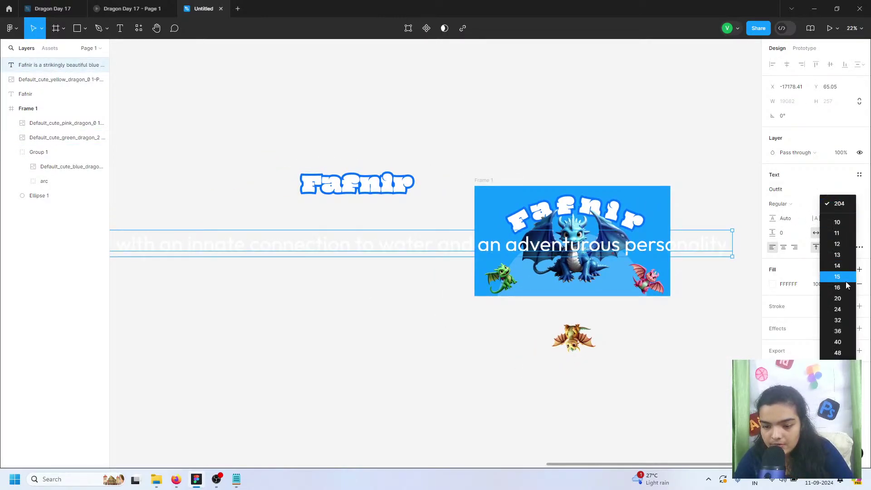
pyautogui.click(847, 341)
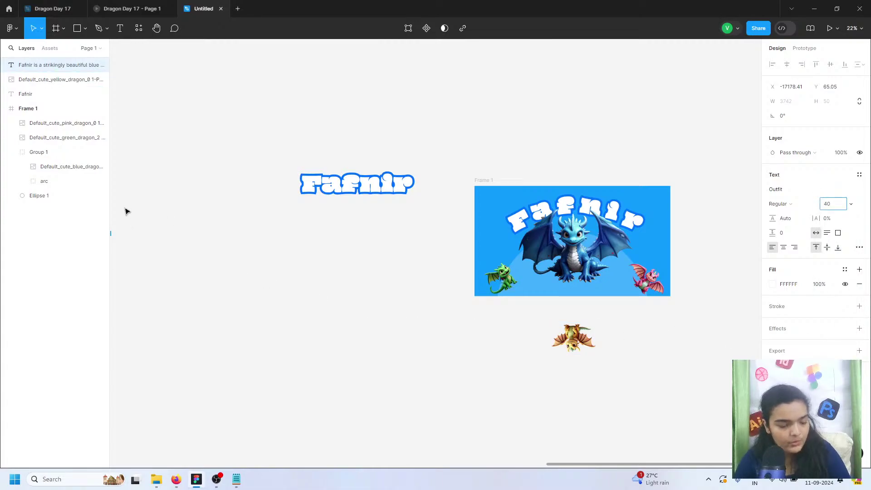
# Bring the About paragraph from the far side of the canvas into Frame 1, over the blue dragon
pyautogui.scroll(-5, 131, 223)
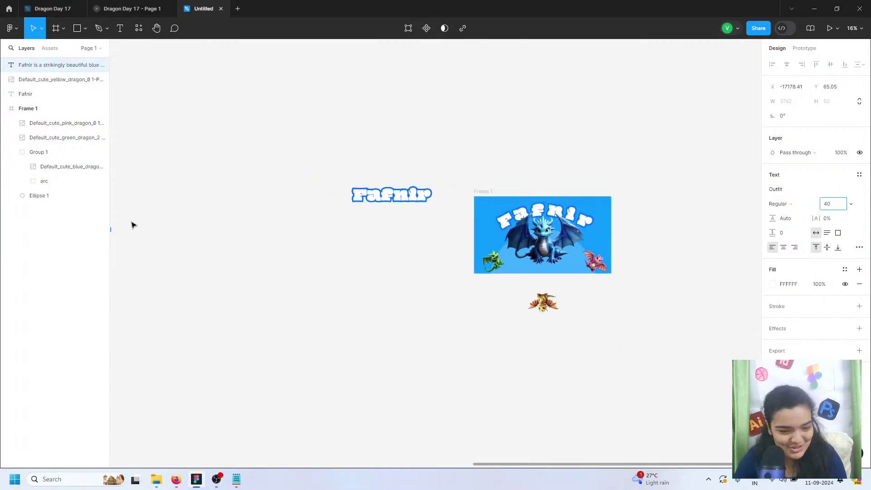
pyautogui.scroll(-3, 145, 239)
pyautogui.hscroll(-5, 118, 141)
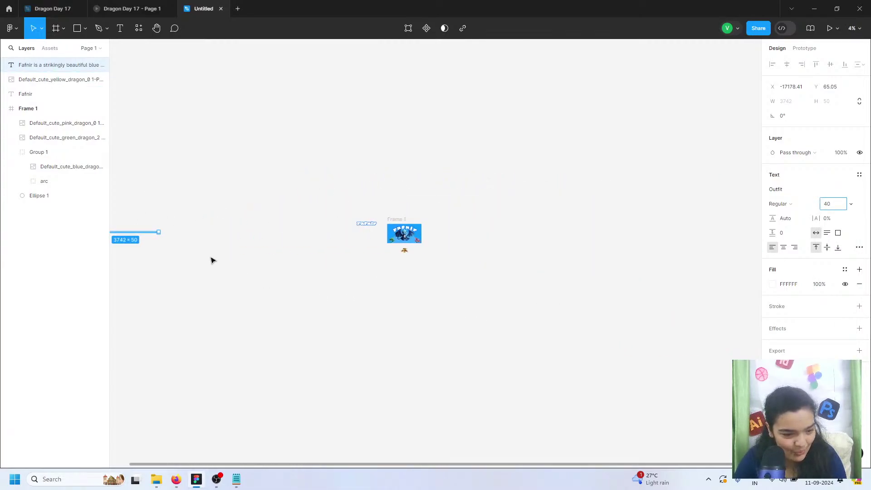
pyautogui.click(165, 235)
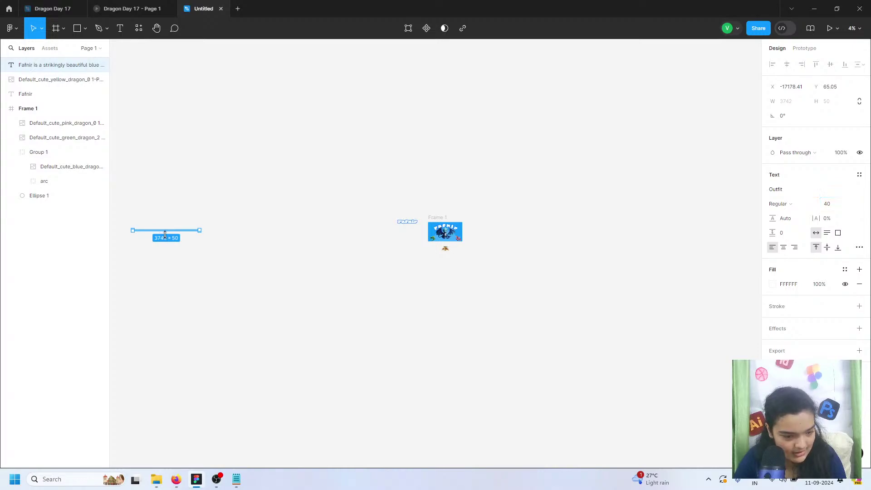
pyautogui.click(165, 226)
pyautogui.click(167, 229)
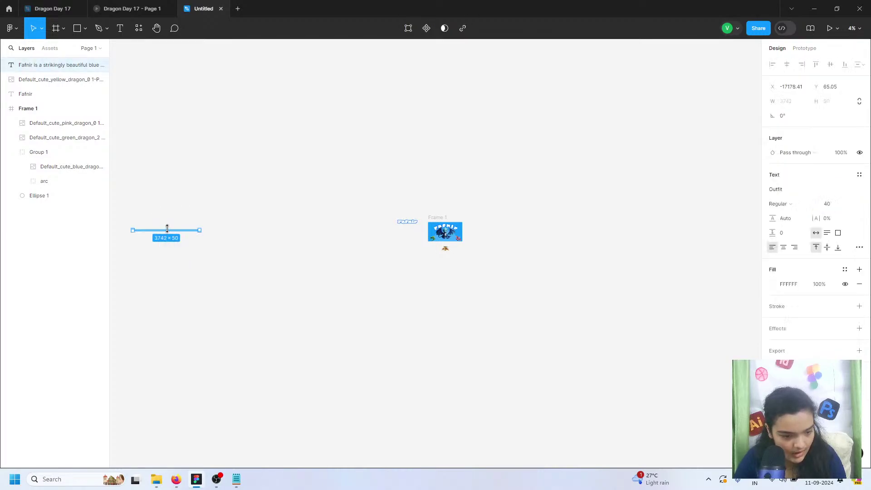
pyautogui.moveTo(169, 232); pyautogui.dragTo(455, 231)
pyautogui.scroll(10, 452, 232)
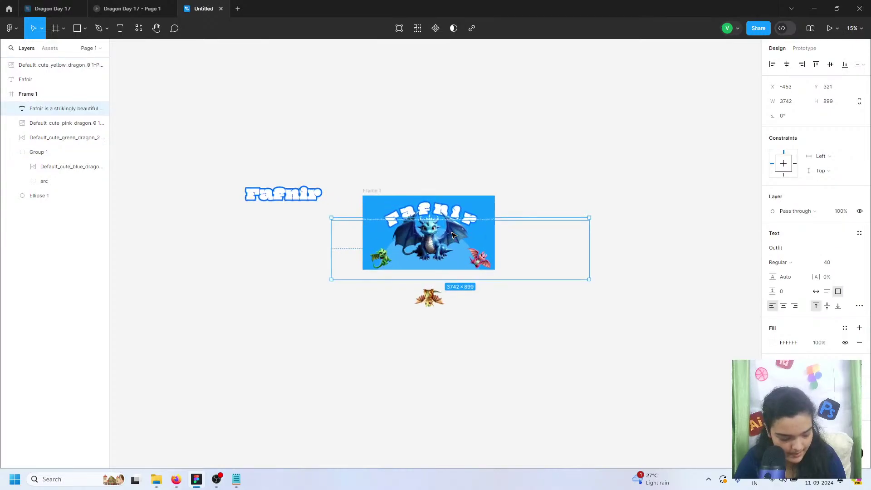
pyautogui.scroll(-3, 711, 253)
pyautogui.hscroll(3, 721, 259)
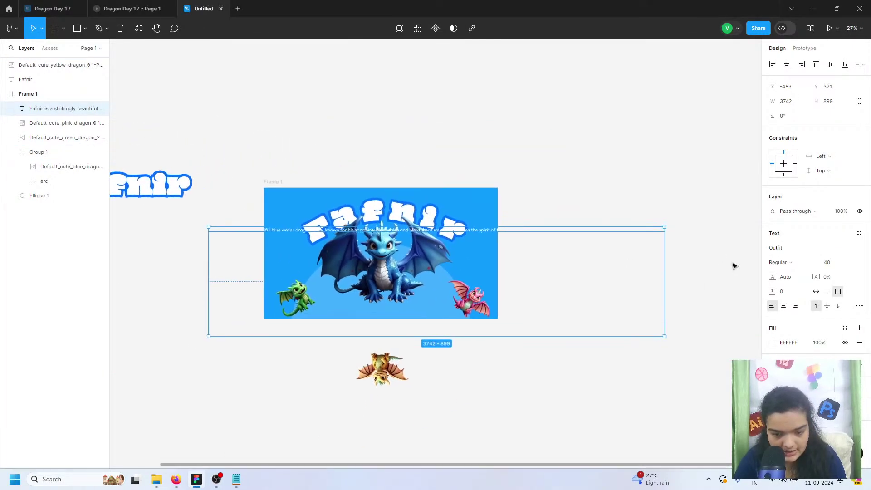
# Set the paragraph to auto width, narrow it to about 508 px left of the blue dragon, and compare the prototype's layout
pyautogui.click(816, 292)
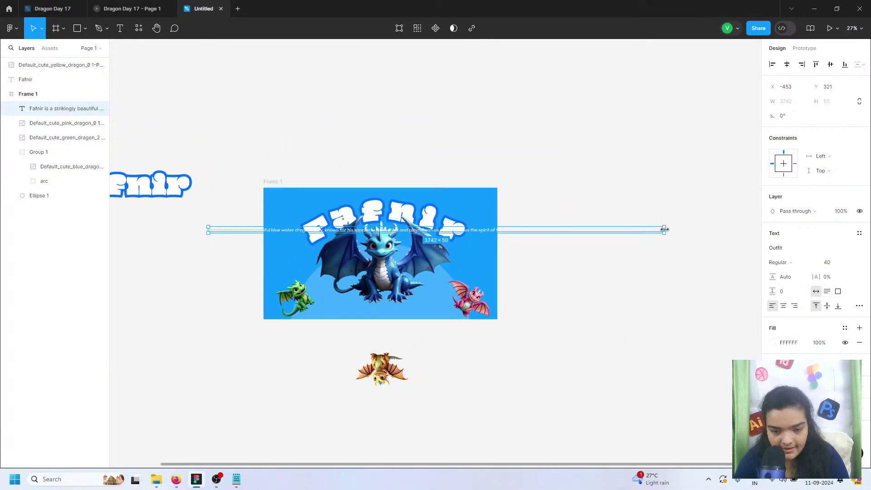
pyautogui.moveTo(665, 229); pyautogui.dragTo(347, 257)
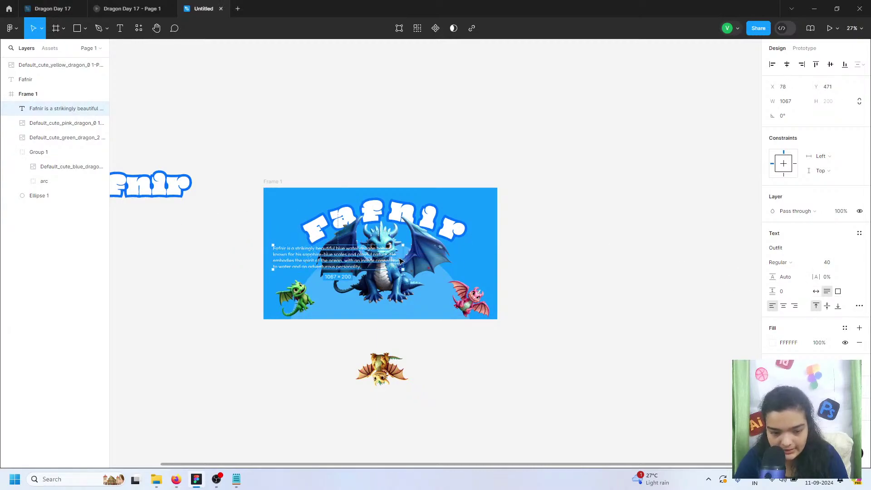
pyautogui.click(116, 4)
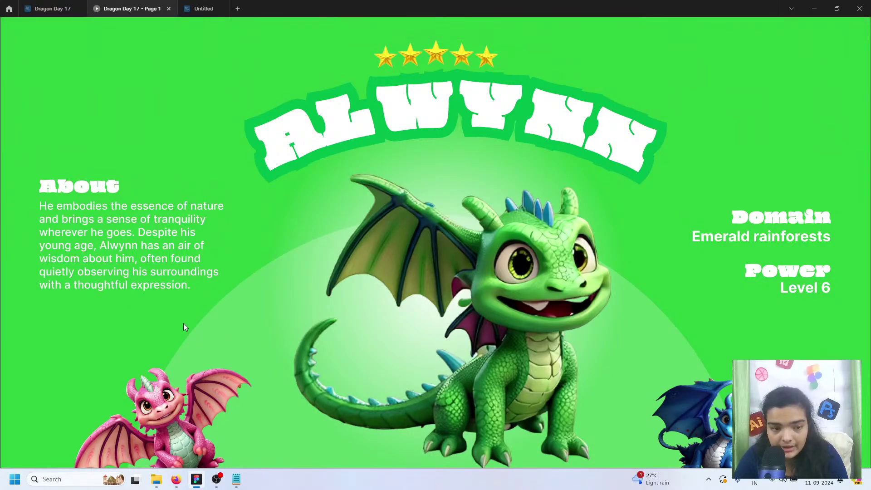
pyautogui.click(203, 9)
pyautogui.scroll(6, 317, 290)
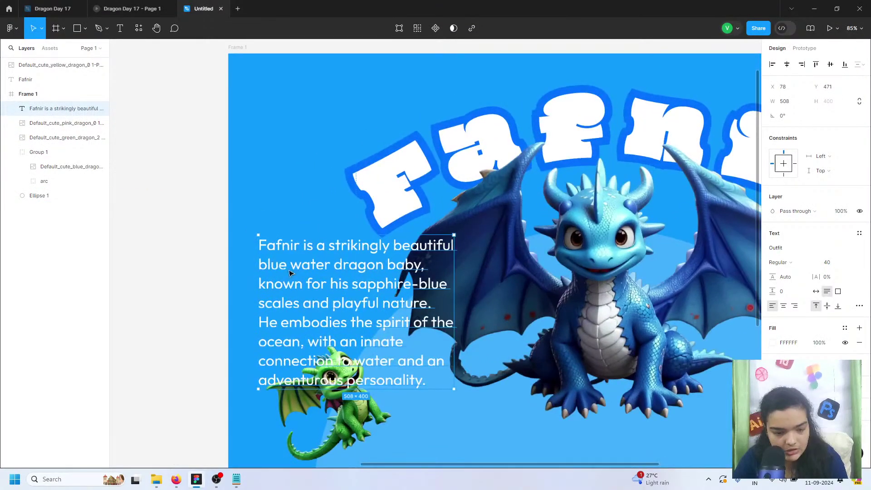
# Reduce the About paragraph's font size to 24
pyautogui.click(855, 262)
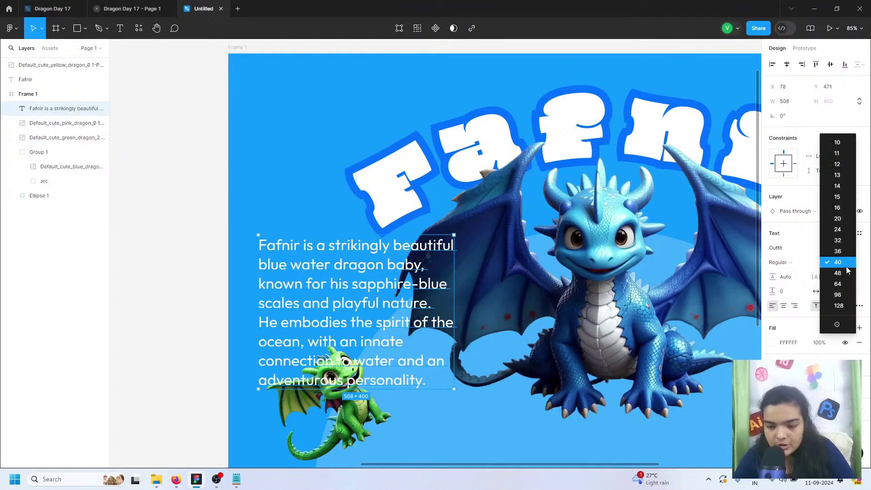
pyautogui.click(848, 242)
pyautogui.click(115, 288)
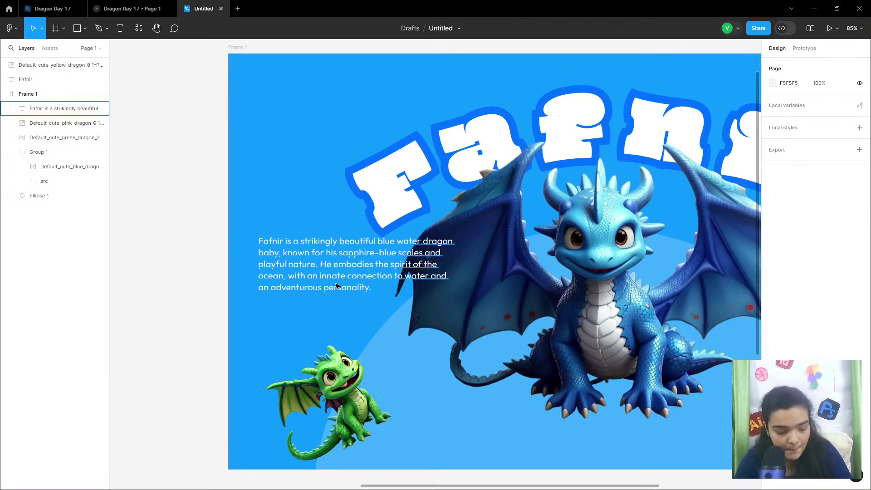
# Try a font size of 22 on the About paragraph, and set it back to 24
pyautogui.click(341, 244)
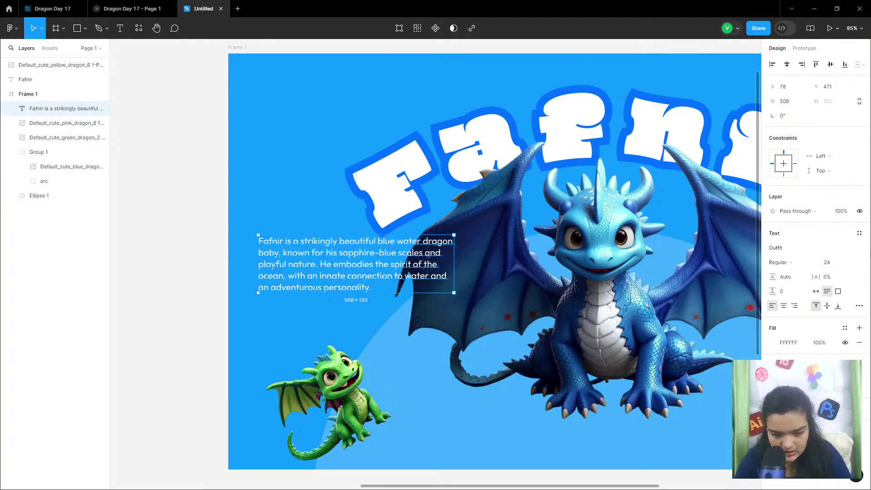
pyautogui.click(850, 264)
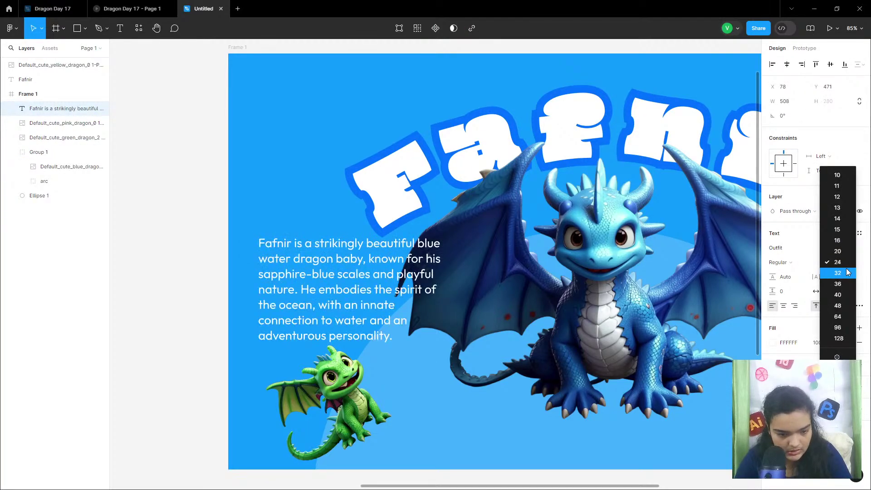
pyautogui.click(836, 263)
pyautogui.click(833, 266)
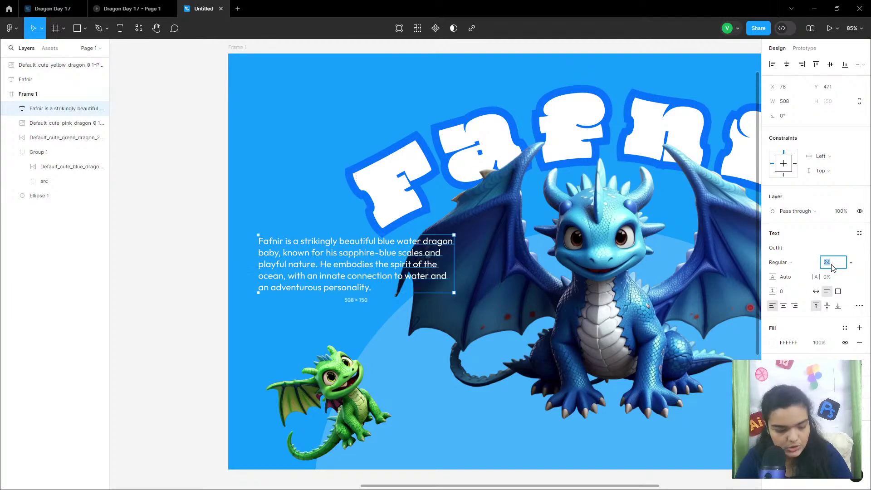
pyautogui.press('Return')
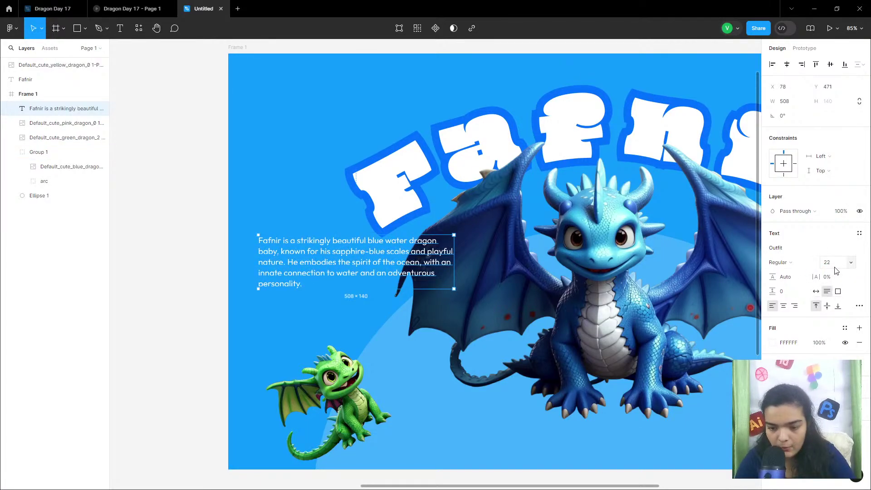
pyautogui.write('24')
pyautogui.press('Return')
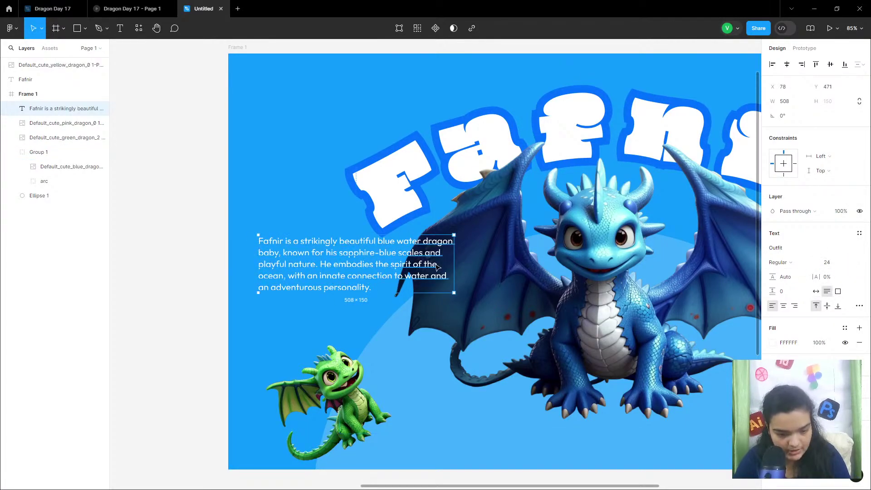
# Narrow the About paragraph to about 315 px and place it above the green dragon, near X 66, Y 491
pyautogui.moveTo(452, 258); pyautogui.dragTo(380, 246)
pyautogui.moveTo(277, 265); pyautogui.dragTo(278, 276)
pyautogui.scroll(-3, 423, 220)
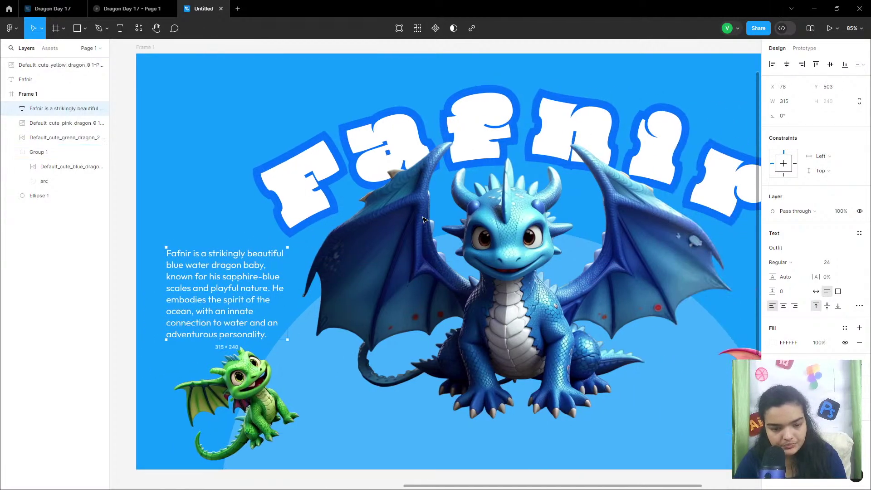
pyautogui.moveTo(268, 282); pyautogui.dragTo(265, 279)
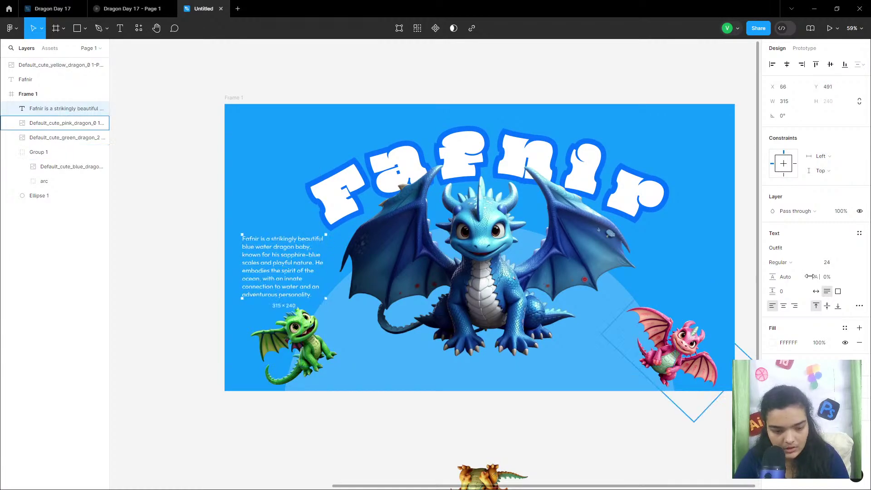
# Set the About paragraph's font size to 20 and shift it to about X 72, Y 501
pyautogui.click(833, 266)
pyautogui.write('20')
pyautogui.press('Return')
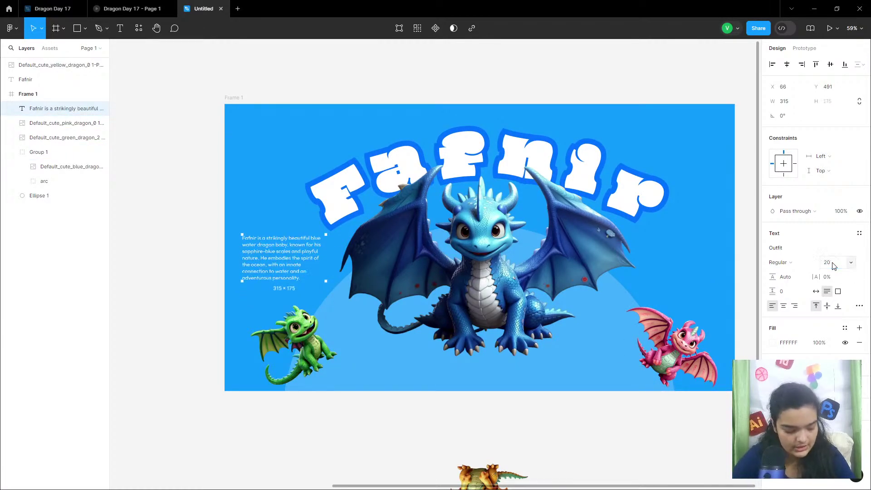
pyautogui.moveTo(253, 265); pyautogui.dragTo(274, 269)
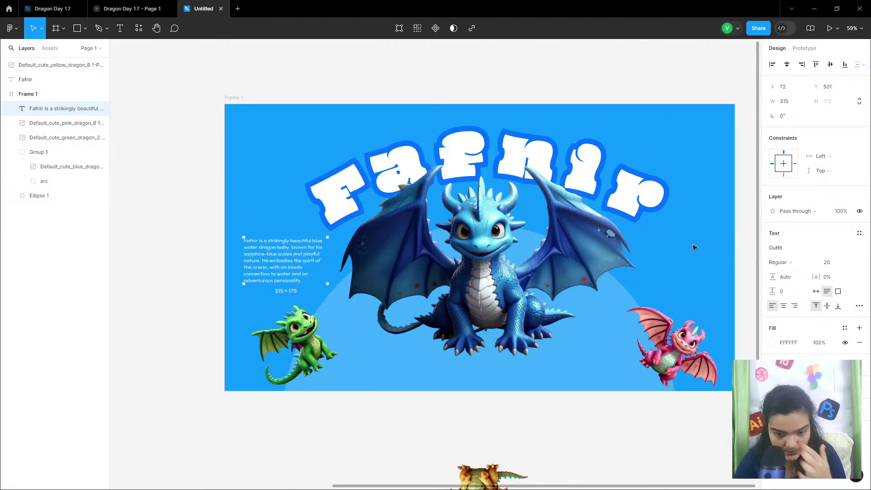
# Add a text layer reading "About" just above Fafnir's description paragraph
pyautogui.hscroll(2, 682, 247)
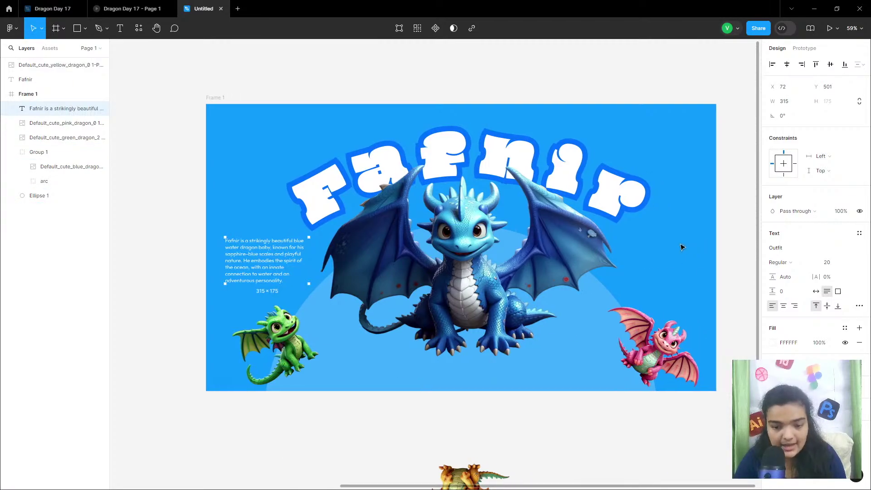
pyautogui.click(189, 162)
pyautogui.click(120, 28)
pyautogui.click(230, 228)
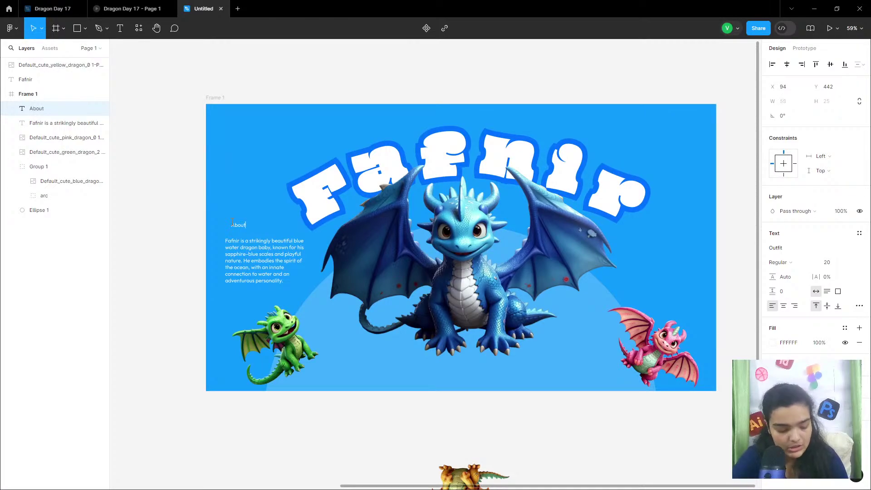
pyautogui.scroll(5, 234, 193)
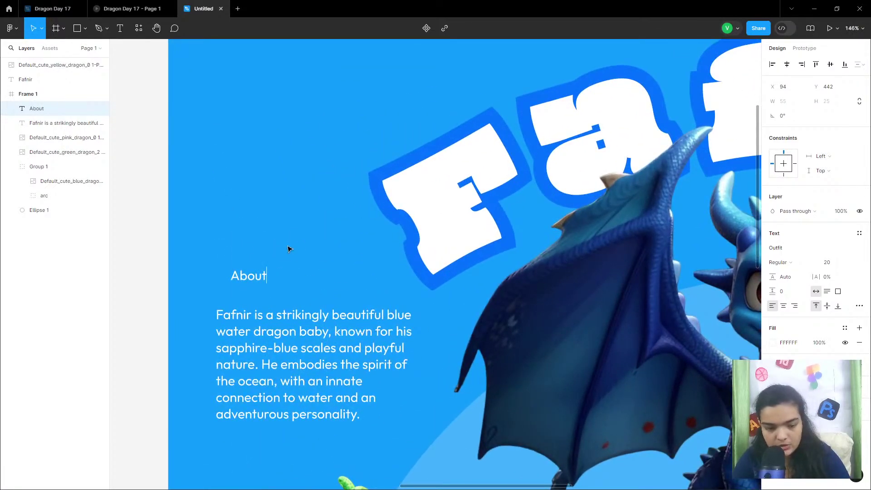
pyautogui.press('Escape')
# Set the About heading's font to Oi and its size to 36
pyautogui.click(799, 253)
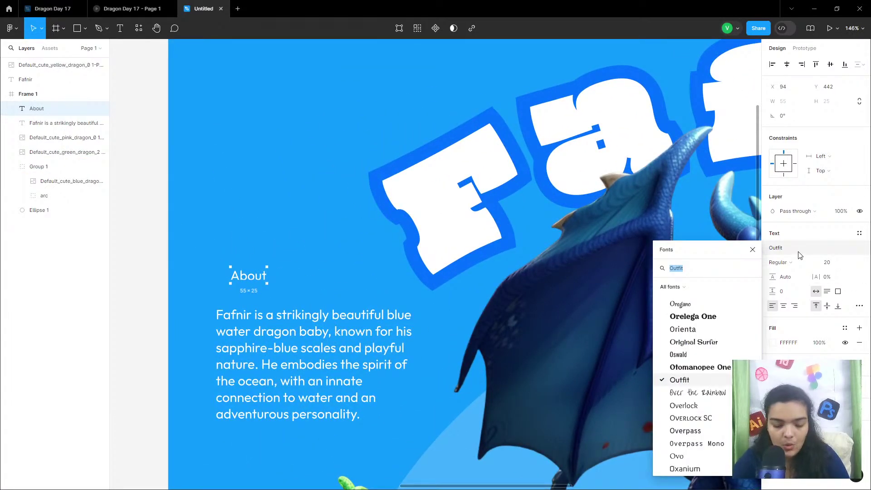
pyautogui.write('Oi')
pyautogui.press('Return')
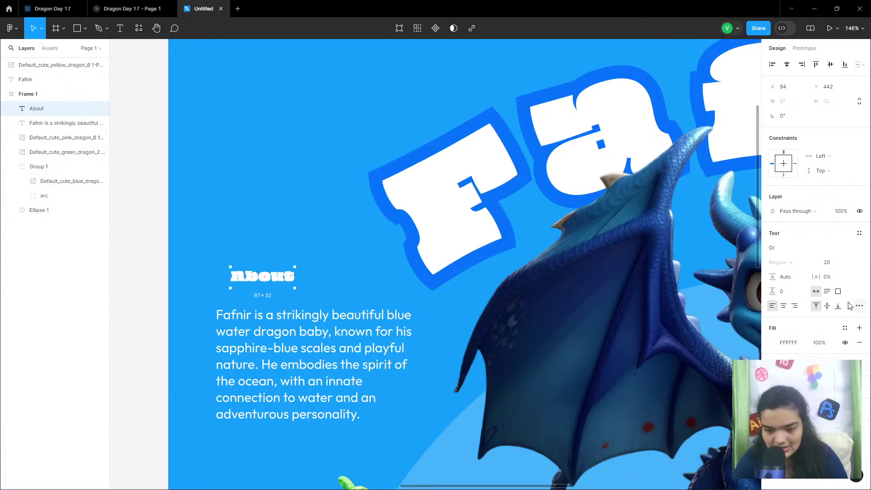
pyautogui.click(843, 262)
pyautogui.click(838, 295)
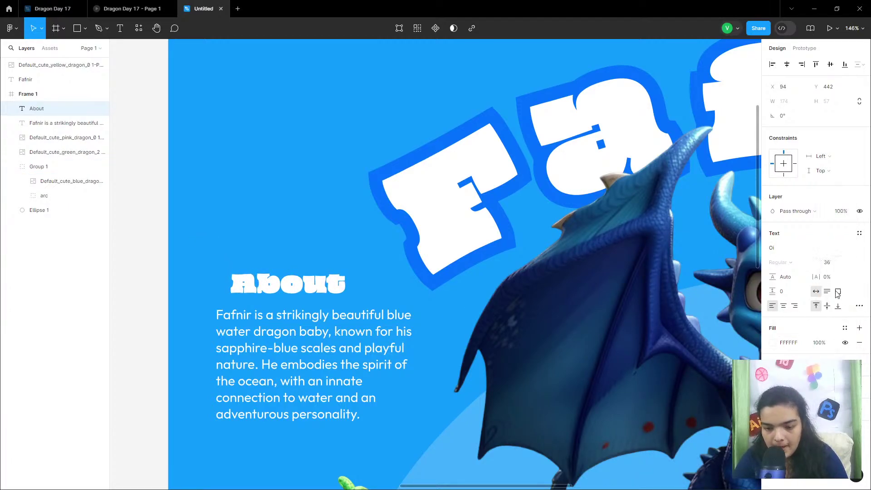
# Align the About heading with the paragraph's left edge, directly above it, and compare the layout with the Dragon Day 17 prototype
pyautogui.moveTo(291, 291)
pyautogui.mouseDown()
pyautogui.moveTo(258, 282)
pyautogui.moveTo(276, 299)
pyautogui.mouseUp()
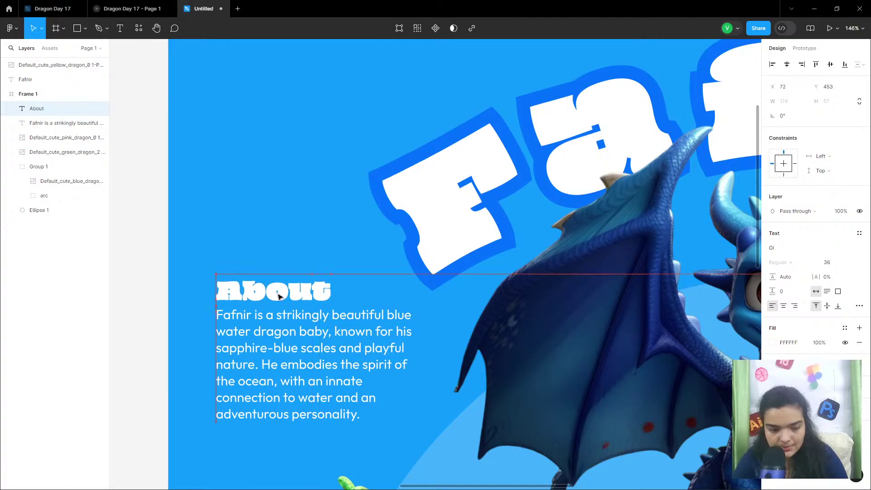
pyautogui.click(104, 4)
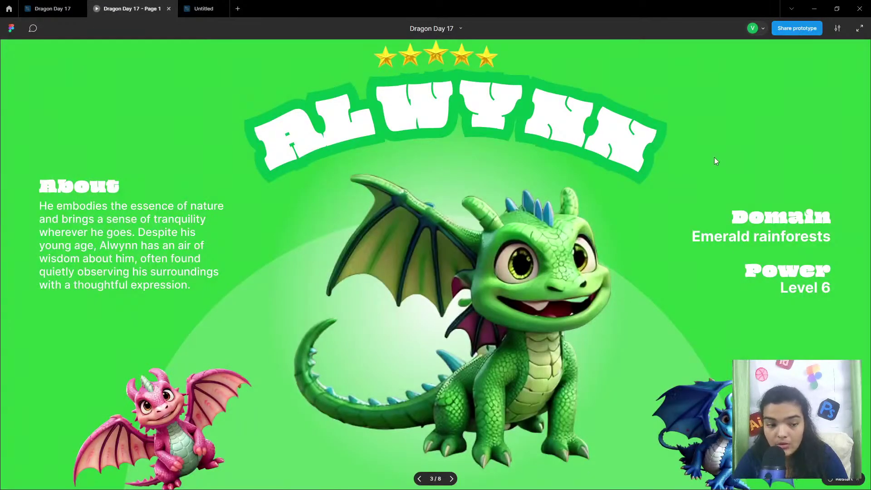
pyautogui.click(214, 9)
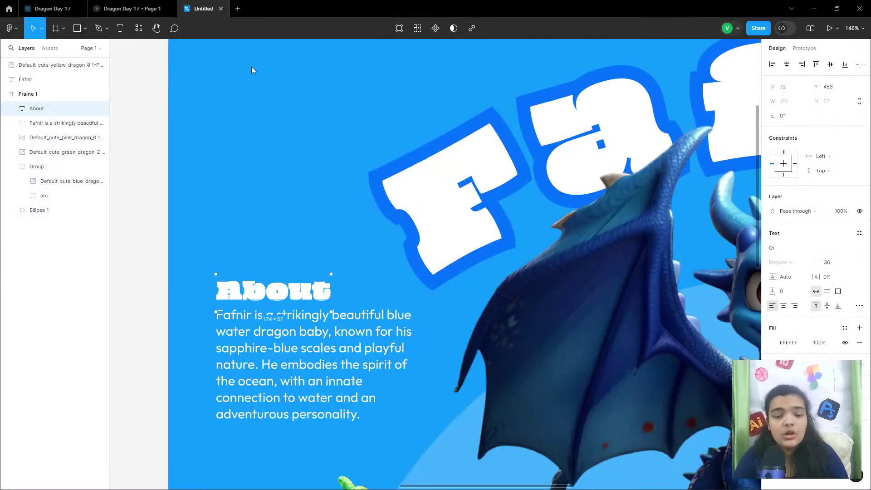
pyautogui.keyDown('ctrl'); pyautogui.scroll(-5, 254, 328); pyautogui.keyUp('ctrl')
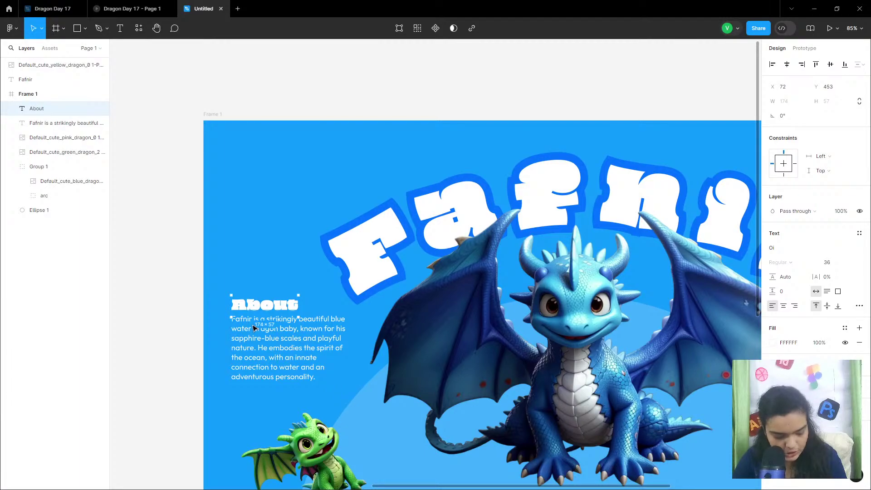
# Inspect the text and stroke settings of the letter F in the arced Fafnir title
pyautogui.click(403, 259)
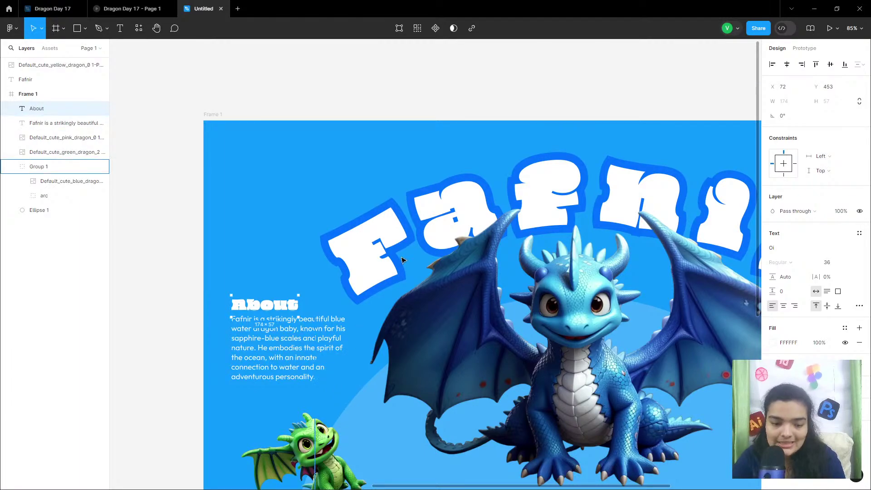
pyautogui.doubleClick(391, 210)
pyautogui.doubleClick(338, 243)
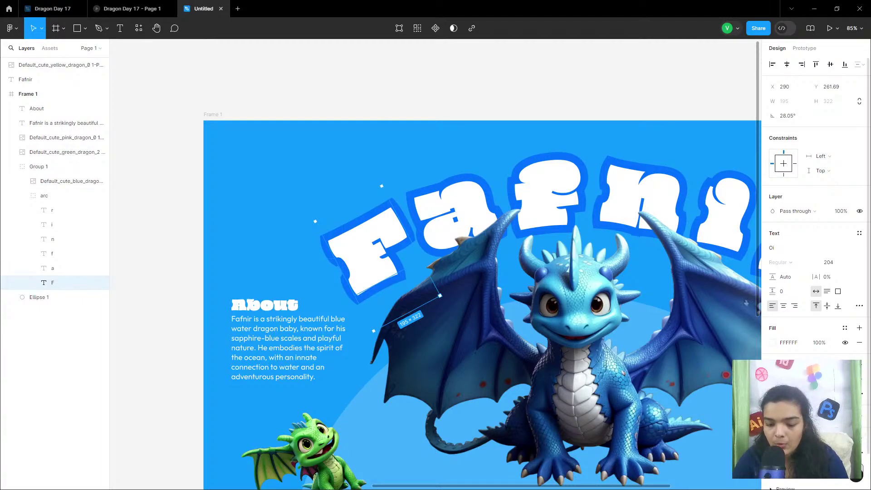
pyautogui.scroll(-1, 862, 439)
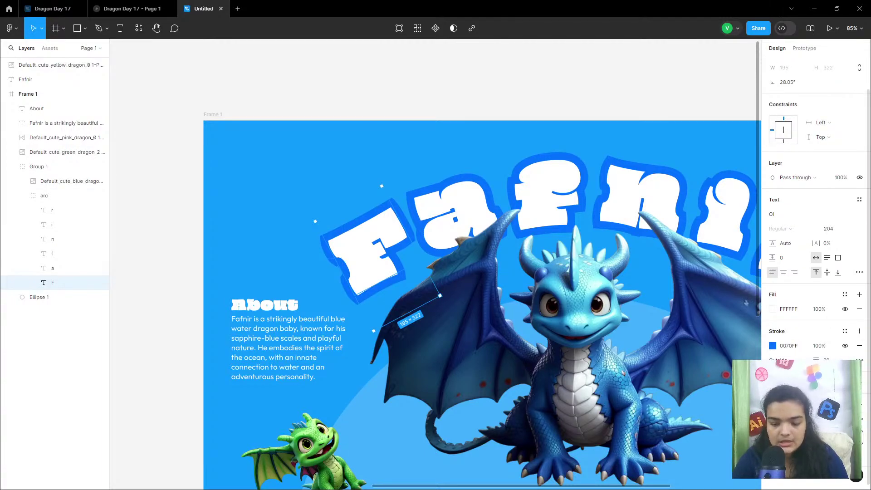
pyautogui.click(281, 66)
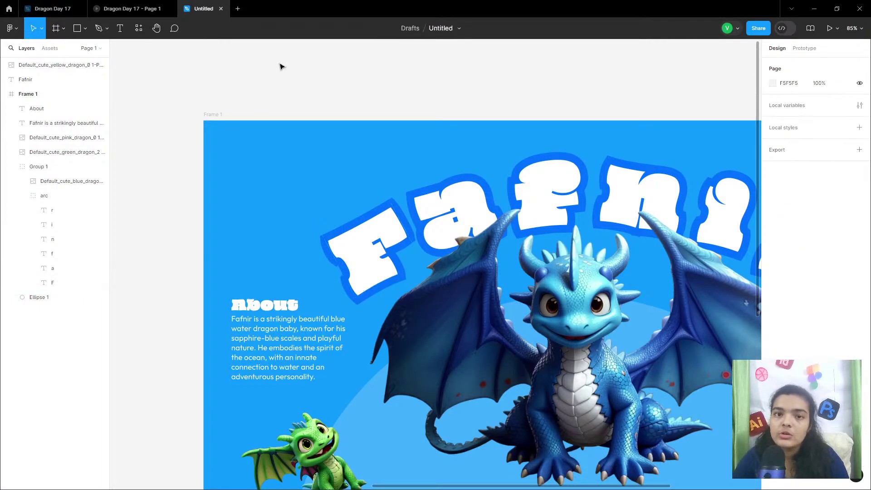
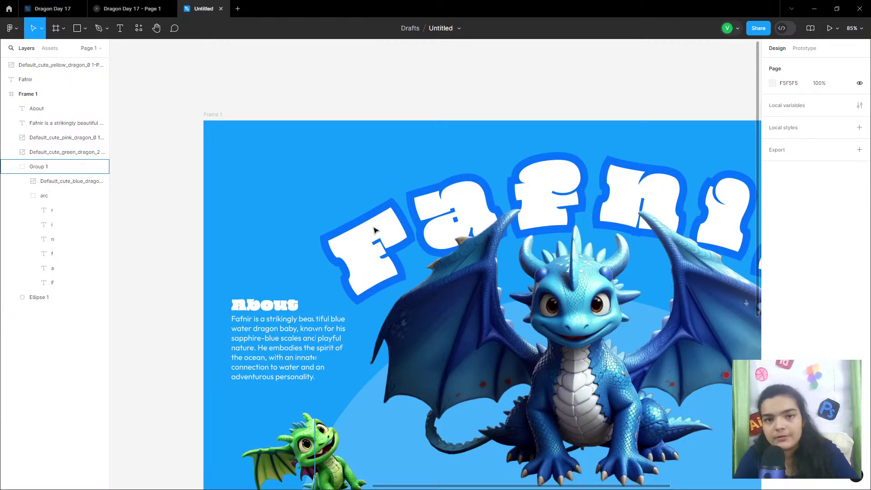
# Browse the font list for alternatives to the About heading's font
pyautogui.click(291, 305)
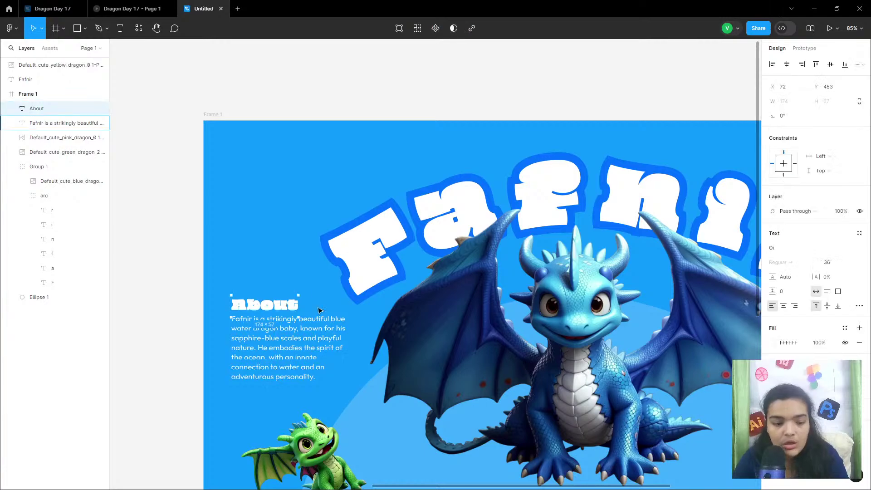
pyautogui.click(778, 253)
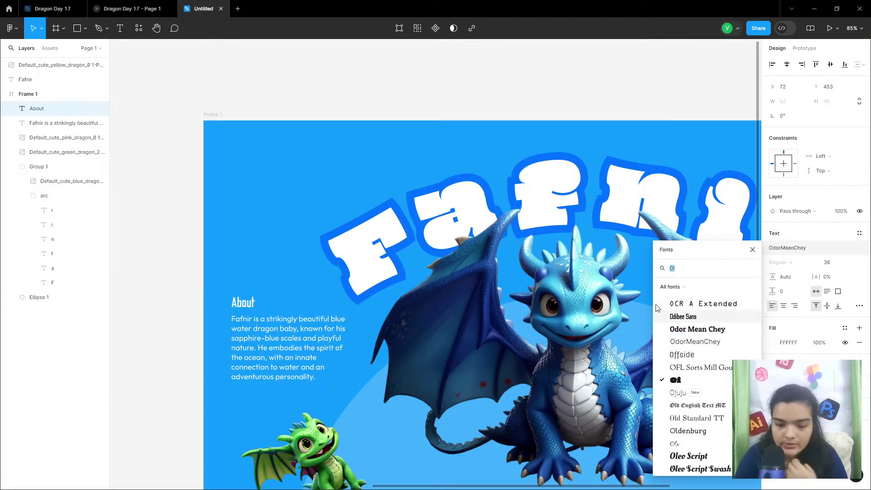
pyautogui.click(283, 263)
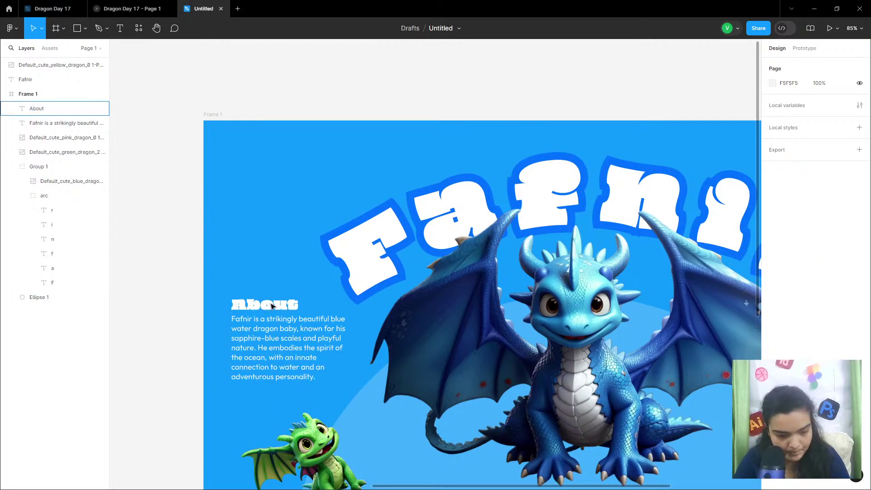
# Group the About heading and its description paragraph, undoing the trial move over the blue dragon
pyautogui.moveTo(237, 291); pyautogui.dragTo(483, 359)
pyautogui.hotkey('ctrl', 'g')
pyautogui.rightClick(470, 337)
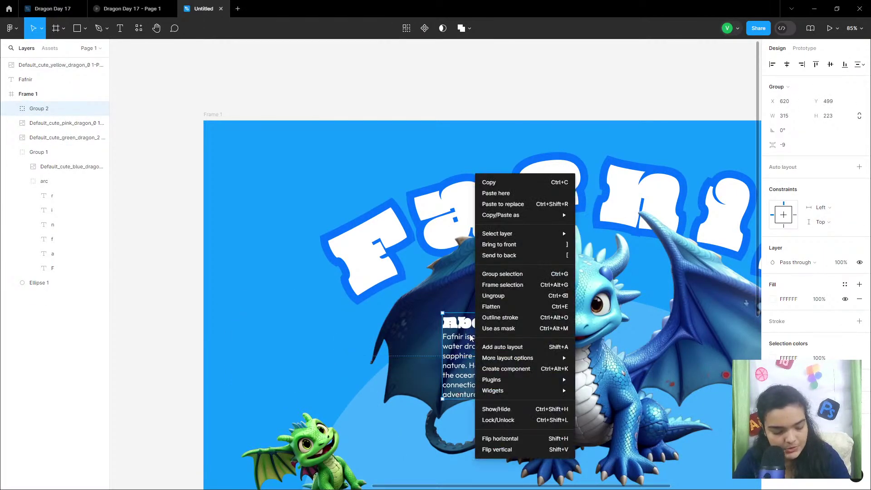
pyautogui.press('Escape')
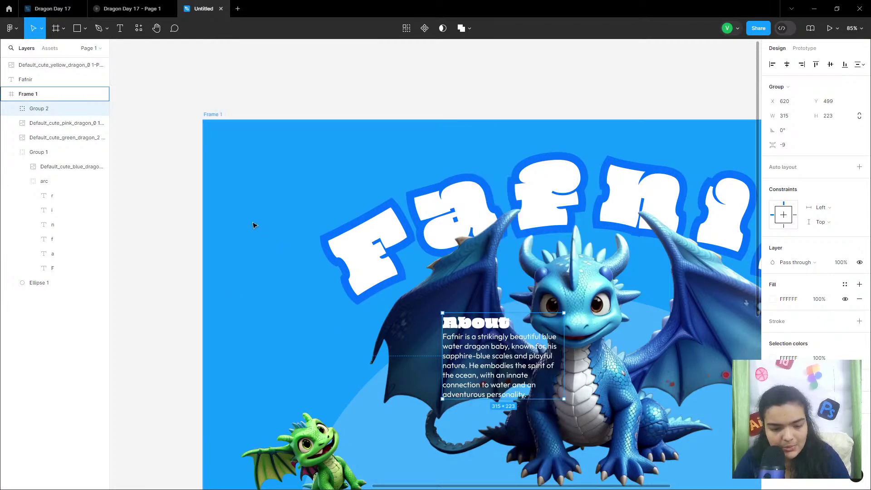
pyautogui.hotkey('ctrl', 'z')
# Duplicate the About group to the right of the blue dragon, at X 1559, Y 460
pyautogui.moveTo(291, 338); pyautogui.dragTo(586, 340)
pyautogui.hscroll(4, 481, 335)
pyautogui.hscroll(3, 567, 339)
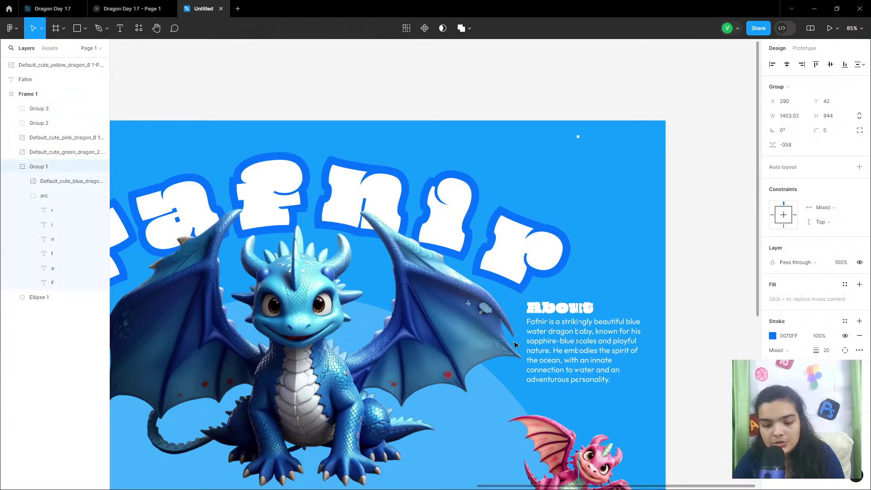
# Right-align the copied paragraph's text and shift the copied About heading to X 1700, flush with the paragraph's right edge
pyautogui.doubleClick(565, 342)
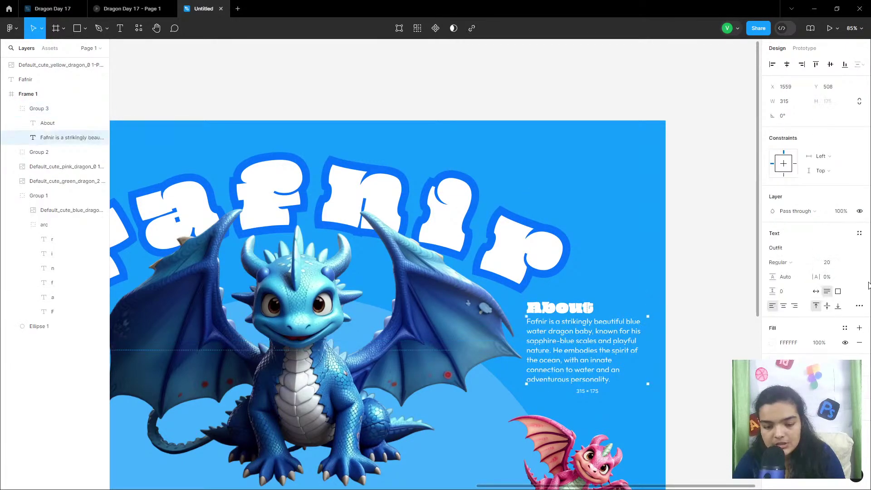
pyautogui.click(794, 306)
pyautogui.click(560, 308)
pyautogui.moveTo(587, 310); pyautogui.dragTo(620, 306)
pyautogui.press('Right')
pyautogui.press('Right')
pyautogui.press('Right')
pyautogui.press('Right')
pyautogui.press('Right')
pyautogui.press('Right')
pyautogui.press('Right')
pyautogui.press('Right')
pyautogui.press('Right')
pyautogui.press('Right')
pyautogui.press('Right')
pyautogui.press('Right')
pyautogui.press('Right')
pyautogui.press('Right')
pyautogui.press('Right')
pyautogui.press('Right')
pyautogui.press('Right')
pyautogui.press('Right')
pyautogui.press('Right')
pyautogui.press('Right')
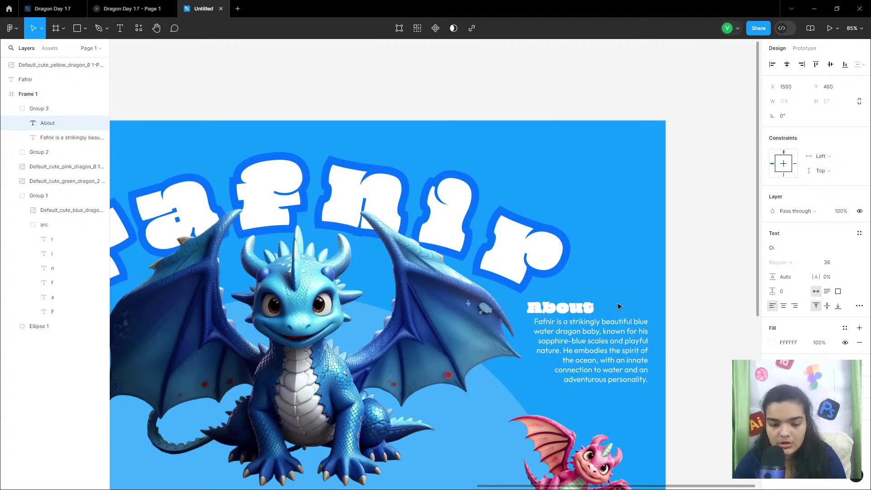
pyautogui.press('Right')
pyautogui.press('Right')
pyautogui.press('Right')
pyautogui.press('Right')
pyautogui.press('Right')
pyautogui.press('Right')
pyautogui.press('Right')
pyautogui.press('Right')
pyautogui.press('Right')
pyautogui.press('Right')
pyautogui.press('Right')
pyautogui.press('Right')
pyautogui.press('Right')
pyautogui.press('Right')
pyautogui.press('Right')
pyautogui.press('Right')
pyautogui.press('Right')
pyautogui.press('Right')
pyautogui.press('Right')
pyautogui.press('Right')
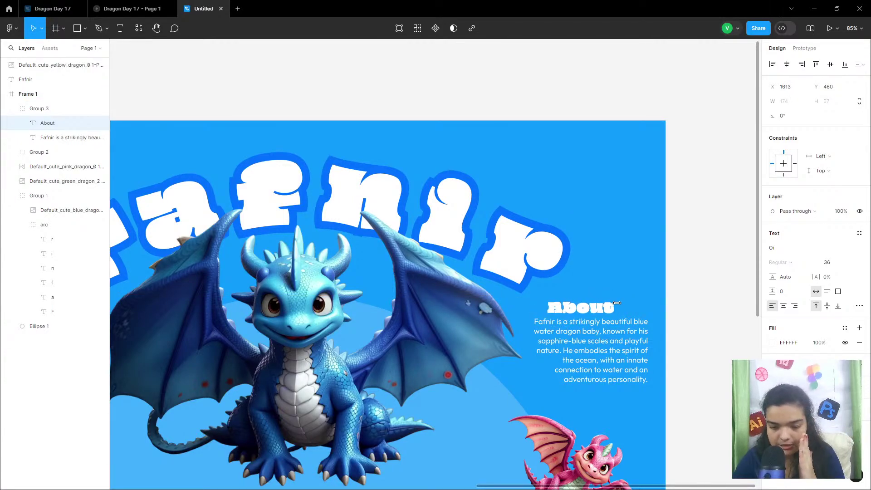
pyautogui.press('Right')
pyautogui.press('Right')
pyautogui.press('Right')
pyautogui.press('Right')
pyautogui.press('Right')
pyautogui.press('Right')
pyautogui.press('Right')
pyautogui.press('Right')
pyautogui.press('Right')
pyautogui.press('Right')
pyautogui.press('Right')
pyautogui.press('Right')
pyautogui.press('Right')
pyautogui.press('Right')
pyautogui.press('Right')
pyautogui.press('Right')
pyautogui.press('Right')
pyautogui.press('Right')
pyautogui.press('Right')
pyautogui.press('Right')
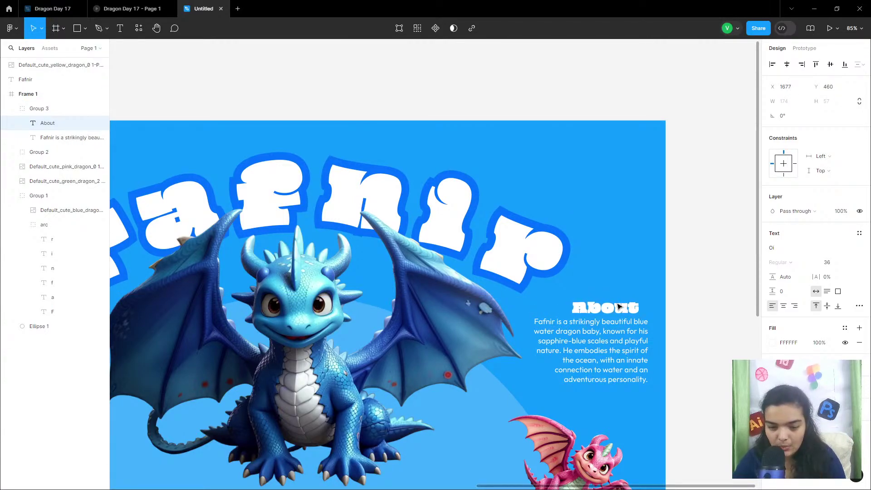
pyautogui.press('Right')
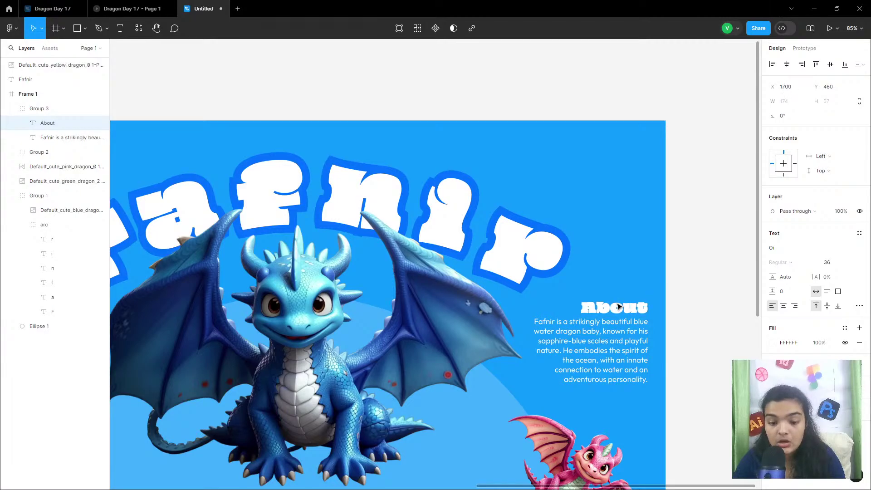
pyautogui.scroll(5, 618, 307)
pyautogui.press('Right')
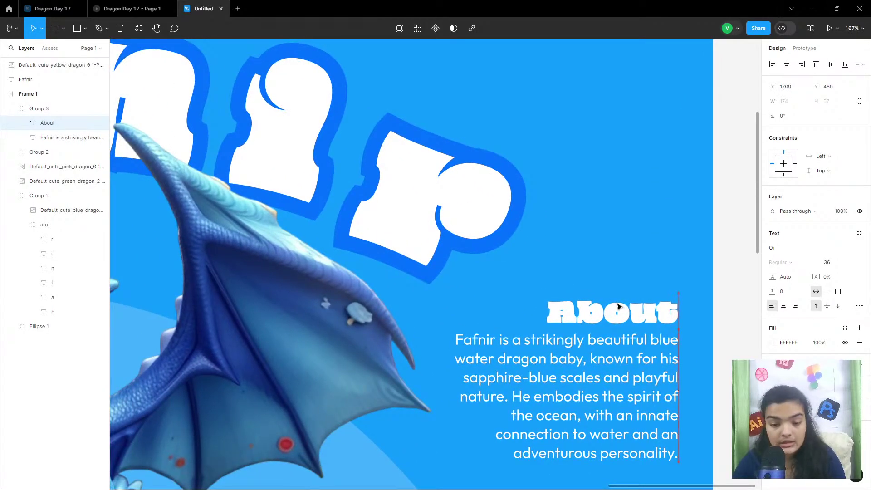
pyautogui.scroll(-10, 619, 308)
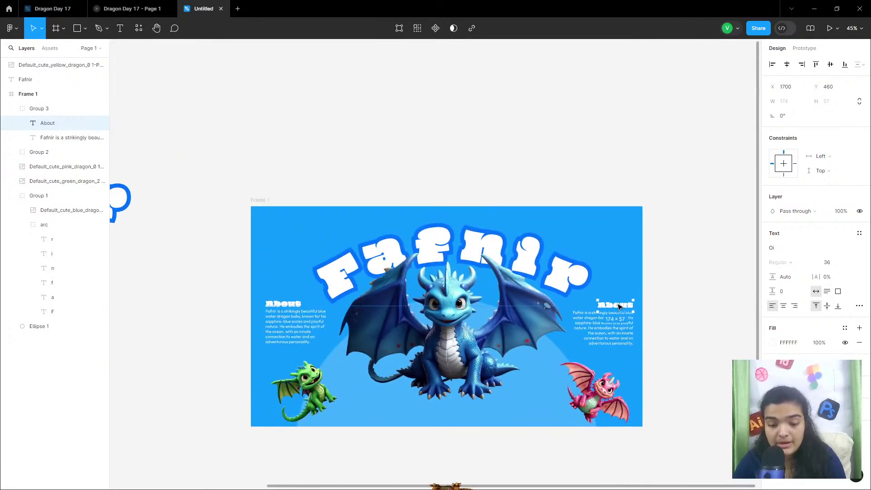
pyautogui.scroll(7, 618, 305)
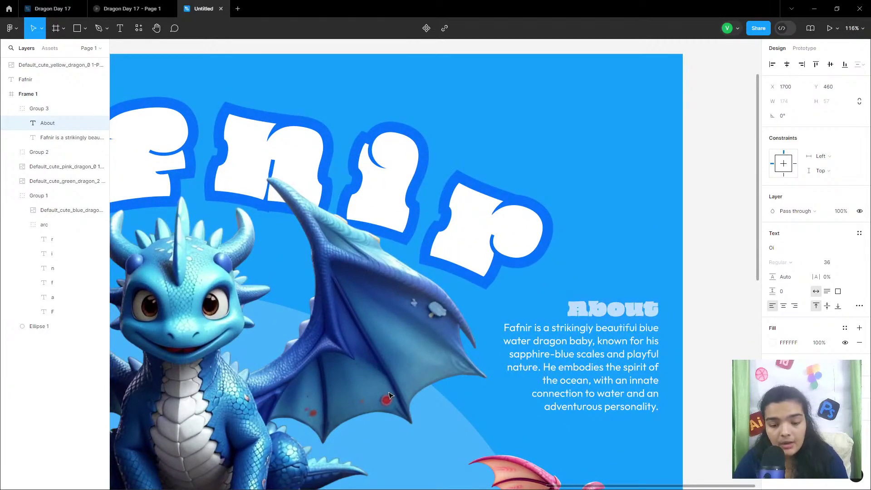
# Check Fafnir's domain entry in the Notepad notes and change the copied About heading in Figma to "Domain"
pyautogui.click(136, 479)
pyautogui.click(409, 121)
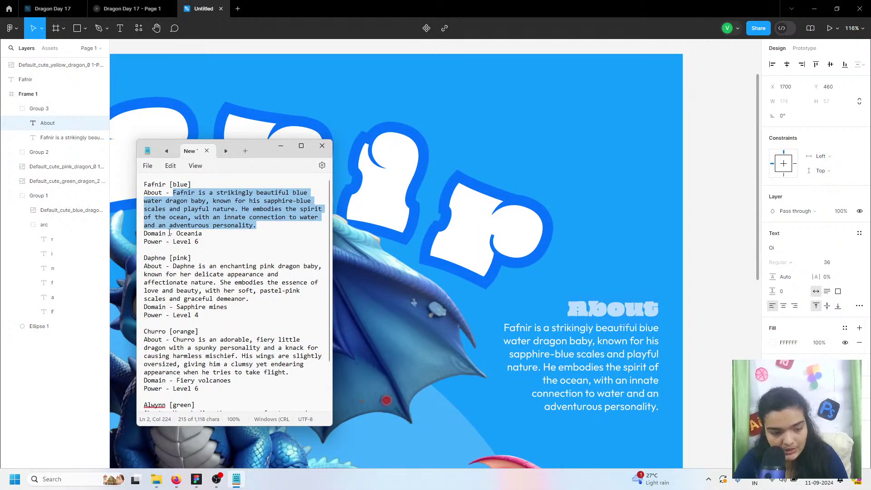
pyautogui.click(183, 234)
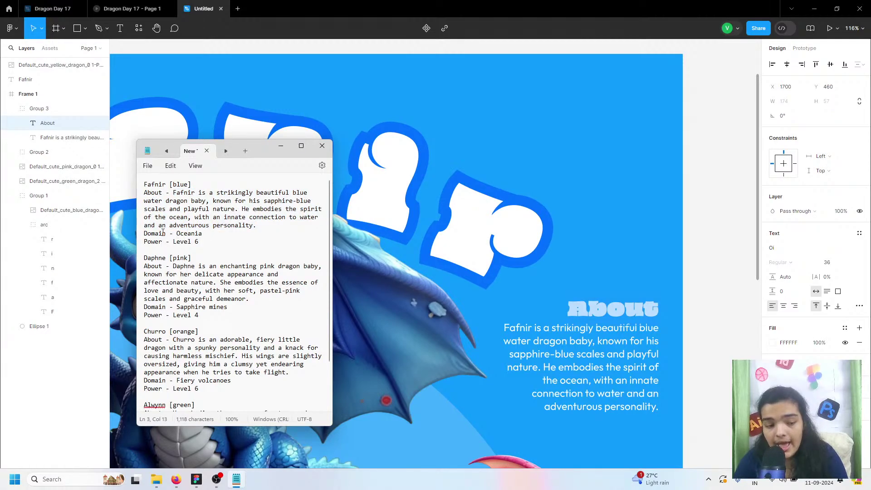
pyautogui.click(638, 311)
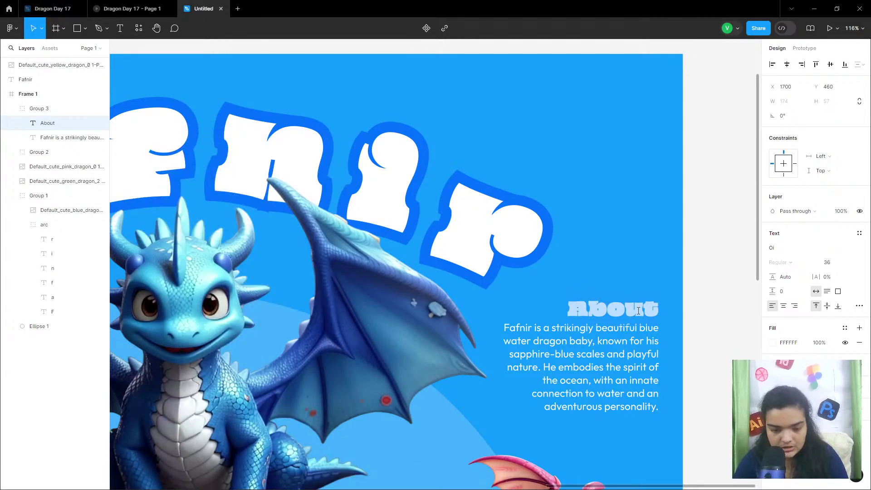
pyautogui.doubleClick(638, 311)
pyautogui.write('Do')
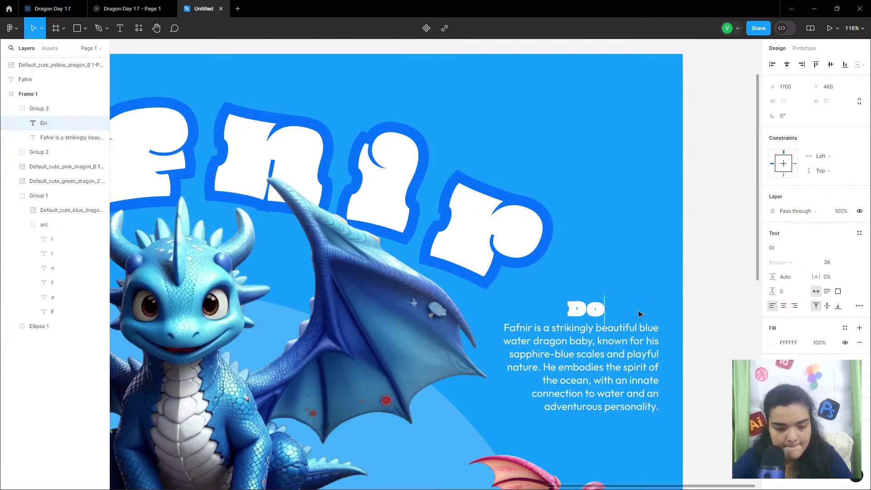
pyautogui.write('main')
# Right-align the Domain heading's text and shift it to X 1659, flush with the right edge of the paragraph below
pyautogui.click(816, 292)
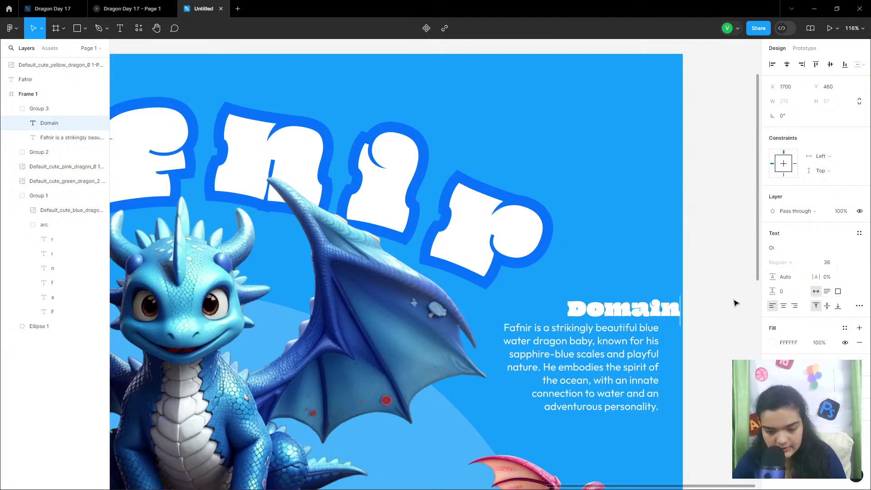
pyautogui.press('Escape')
pyautogui.click(795, 306)
pyautogui.moveTo(660, 312); pyautogui.dragTo(638, 311)
pyautogui.hotkey('ctrl', 'z')
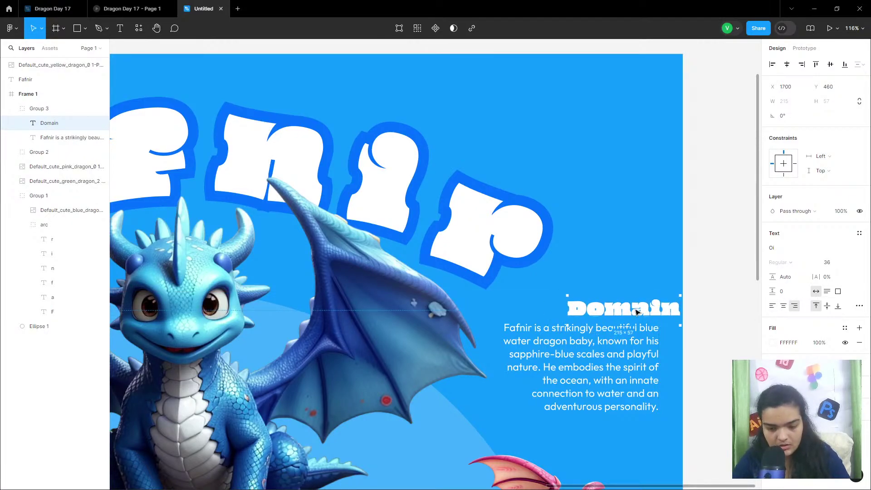
pyautogui.press('Left')
pyautogui.press('Left')
pyautogui.press('Left')
pyautogui.press('Left')
pyautogui.press('Left')
pyautogui.press('Left')
pyautogui.press('Left')
pyautogui.press('Left')
pyautogui.press('Left')
pyautogui.press('Left')
pyautogui.press('Left')
pyautogui.press('Left')
pyautogui.press('Left')
pyautogui.press('Left')
pyautogui.press('Left')
pyautogui.press('Left')
pyautogui.press('Left')
pyautogui.press('Left')
pyautogui.press('Left')
pyautogui.press('Left')
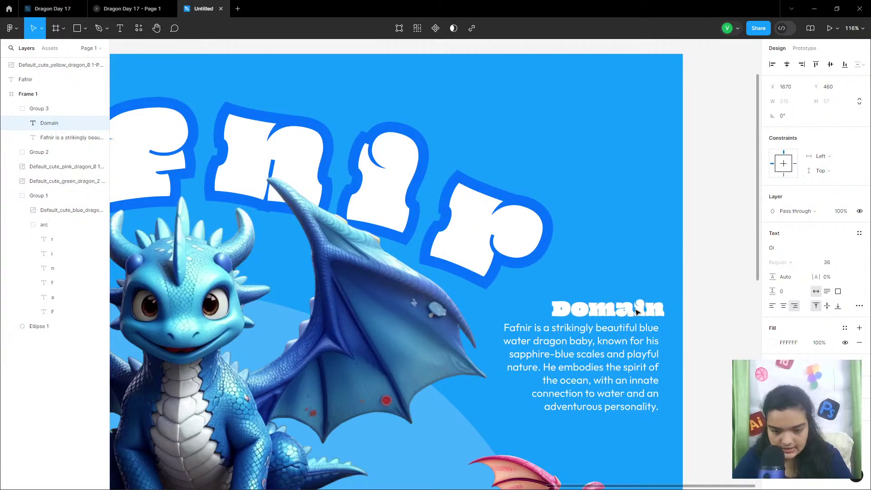
pyautogui.press('Right')
pyautogui.press('Right')
pyautogui.press('Right')
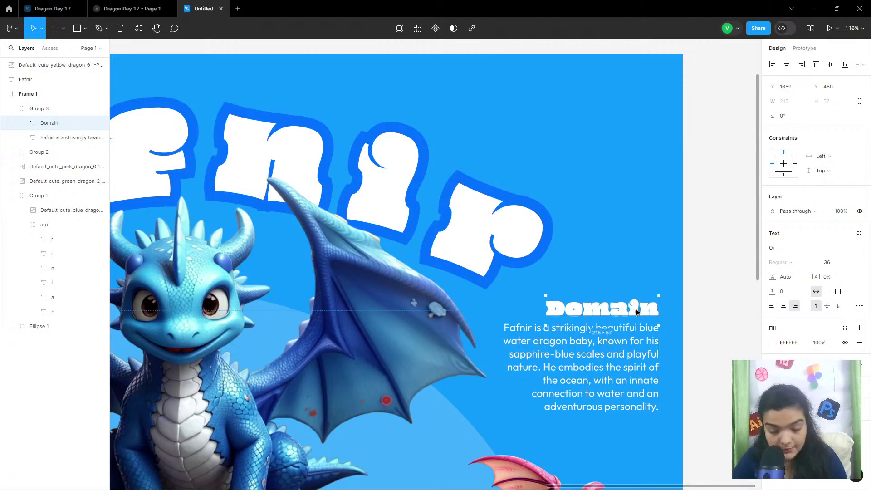
# Replace the copied description paragraph under the Domain heading with "Oceania"
pyautogui.click(634, 324)
pyautogui.press('Return')
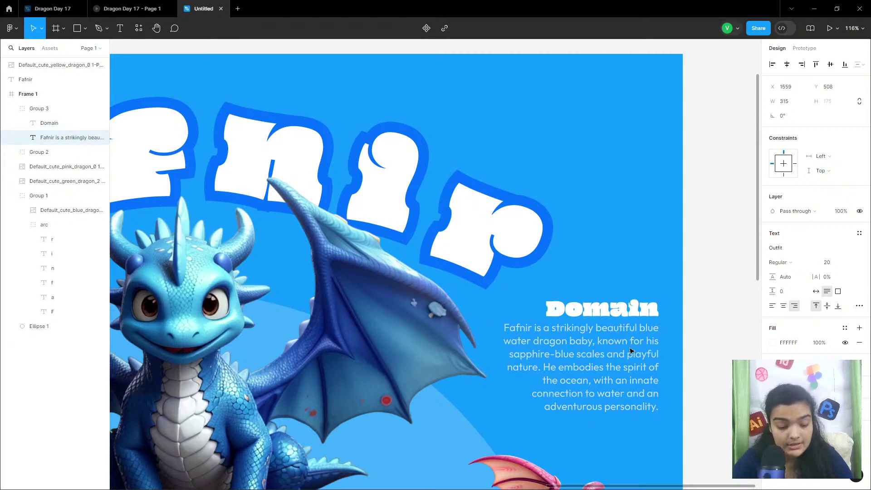
pyautogui.write('Ov')
pyautogui.press('BackSpace')
pyautogui.write('ceaina')
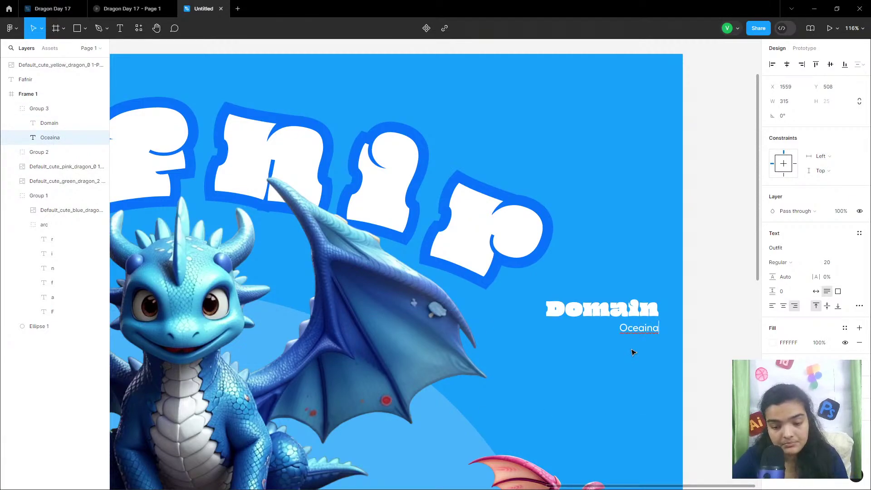
pyautogui.press('BackSpace')
pyautogui.write('/')
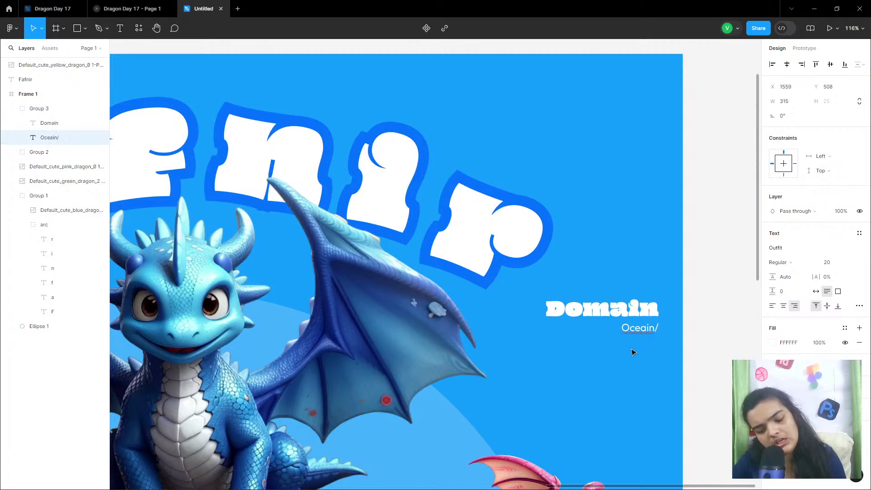
pyautogui.press('BackSpace')
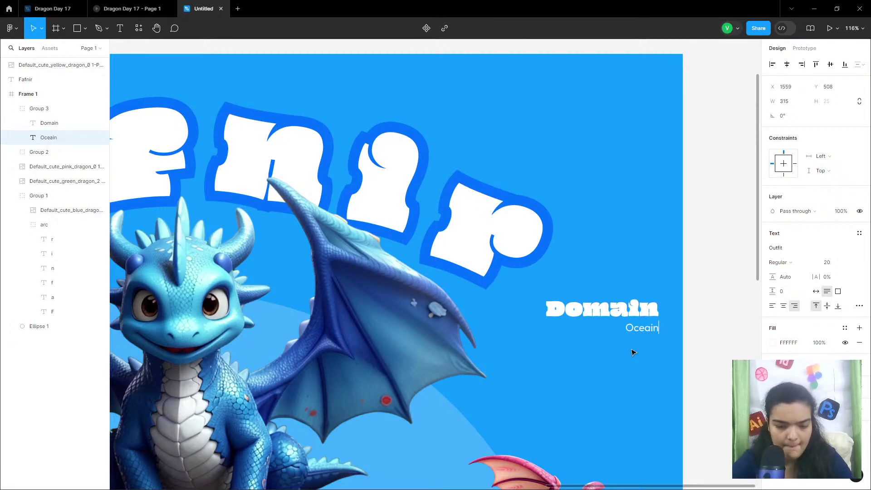
pyautogui.press('BackSpace')
pyautogui.press('BackSpace')
pyautogui.write('nia')
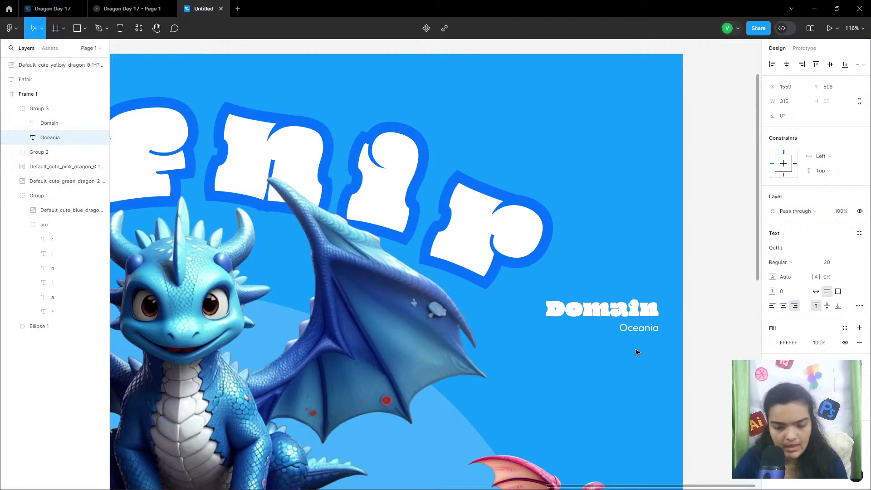
# Compare the Domain section with the Dragon Day 17 prototype
pyautogui.press('Escape')
pyautogui.click(148, 6)
pyautogui.click(210, 7)
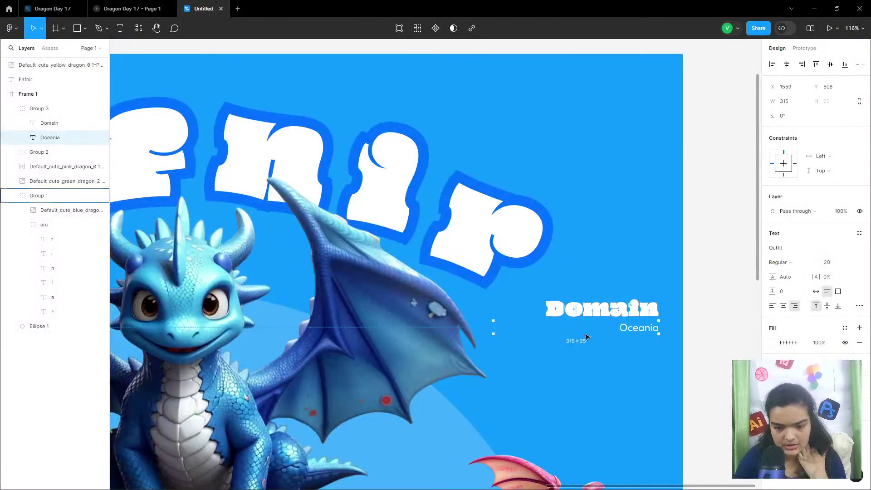
pyautogui.click(671, 360)
# Set the Oceania text under the Domain heading to size 32 and Medium weight
pyautogui.click(642, 326)
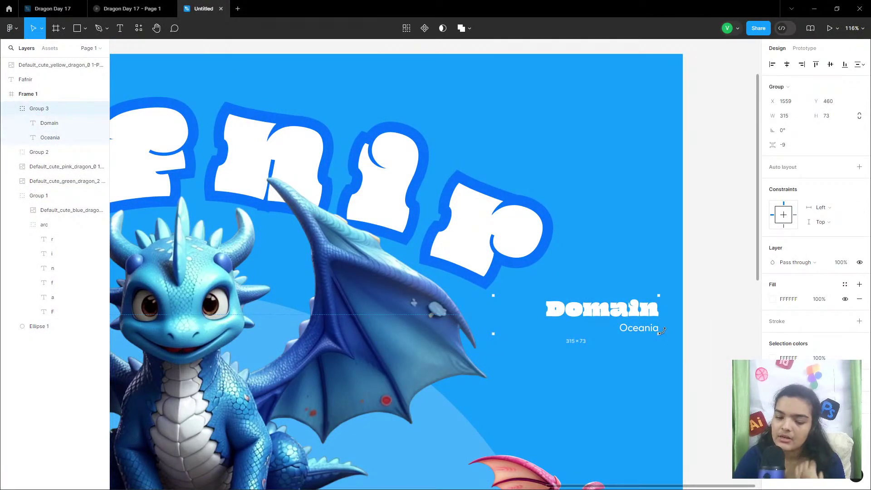
pyautogui.doubleClick(636, 331)
pyautogui.click(847, 263)
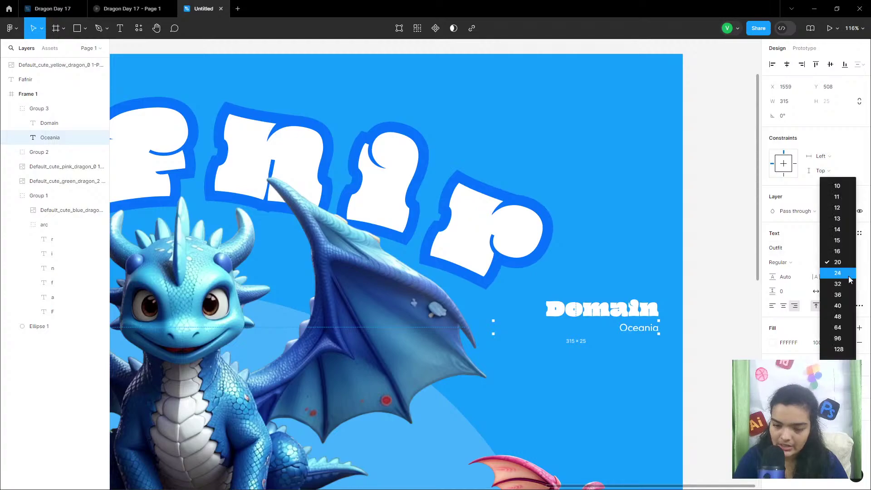
pyautogui.click(845, 310)
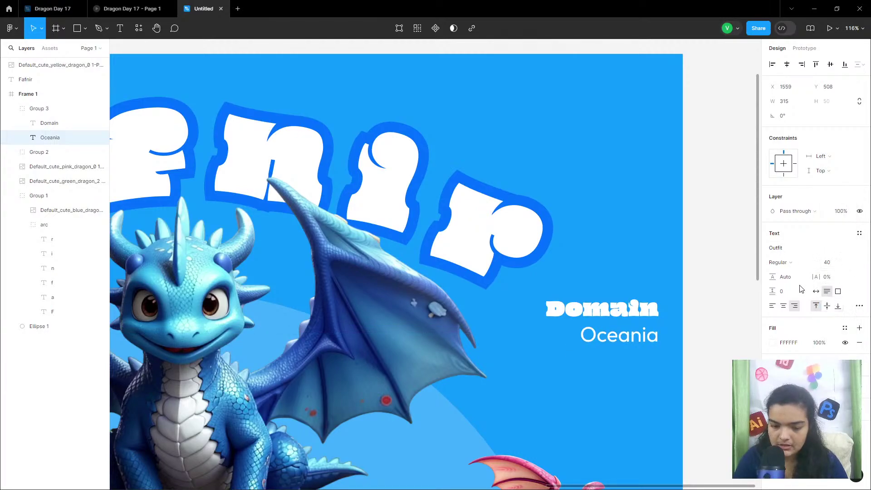
pyautogui.click(852, 261)
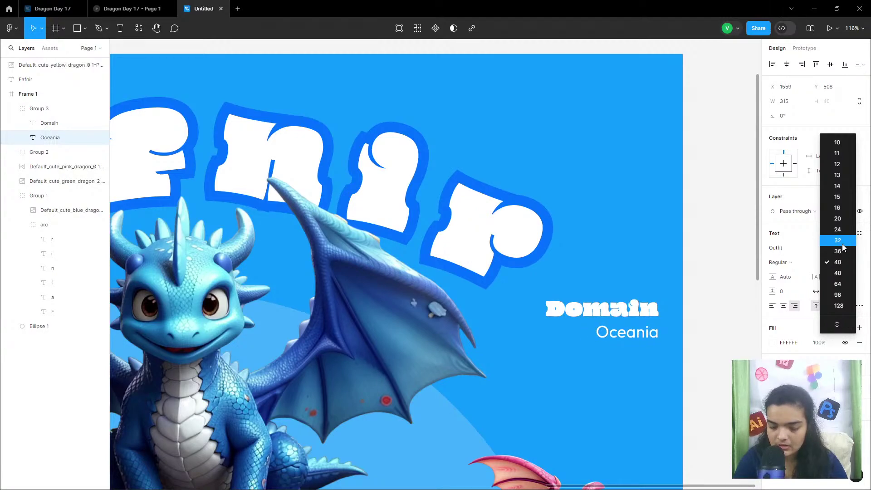
pyautogui.click(843, 247)
pyautogui.moveTo(642, 340); pyautogui.dragTo(642, 338)
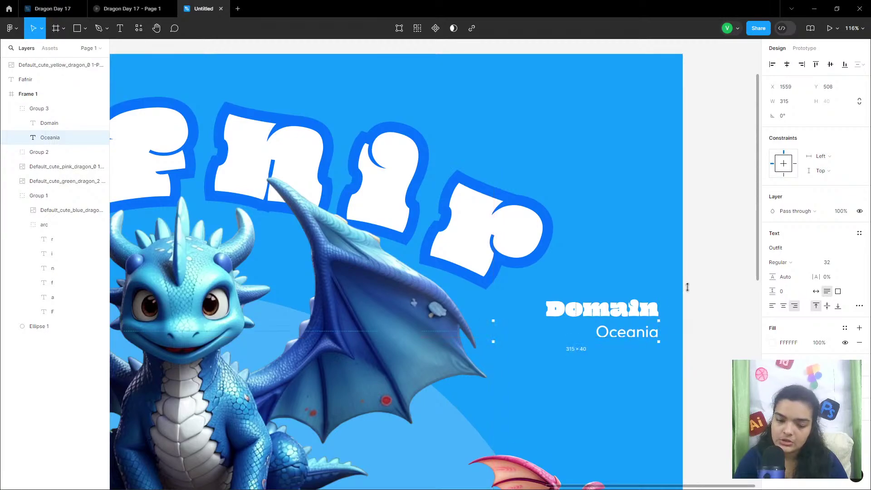
pyautogui.click(781, 262)
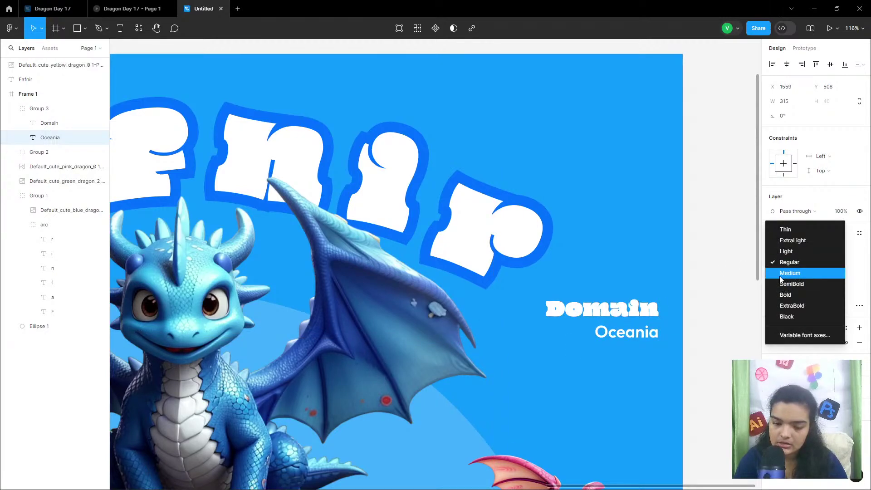
pyautogui.click(785, 273)
pyautogui.click(683, 281)
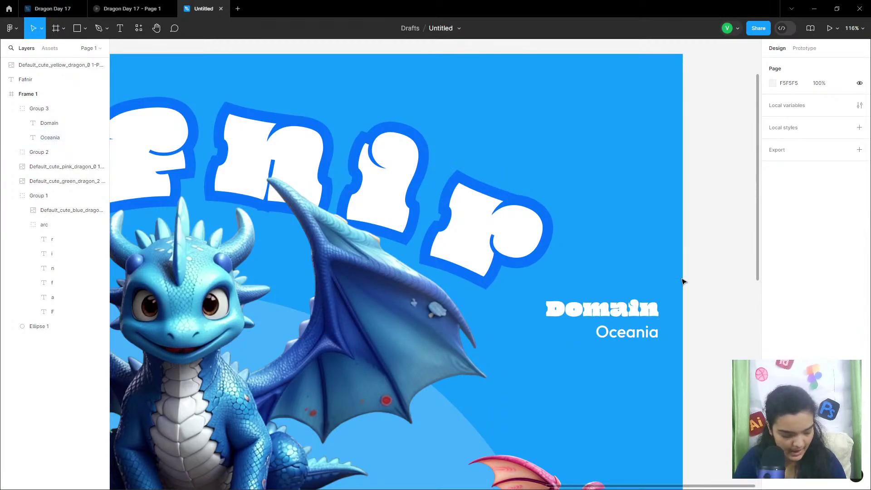
# Move the Domain group to X 1545, Y 488 and place a copy of it directly below
pyautogui.hscroll(-5, 682, 282)
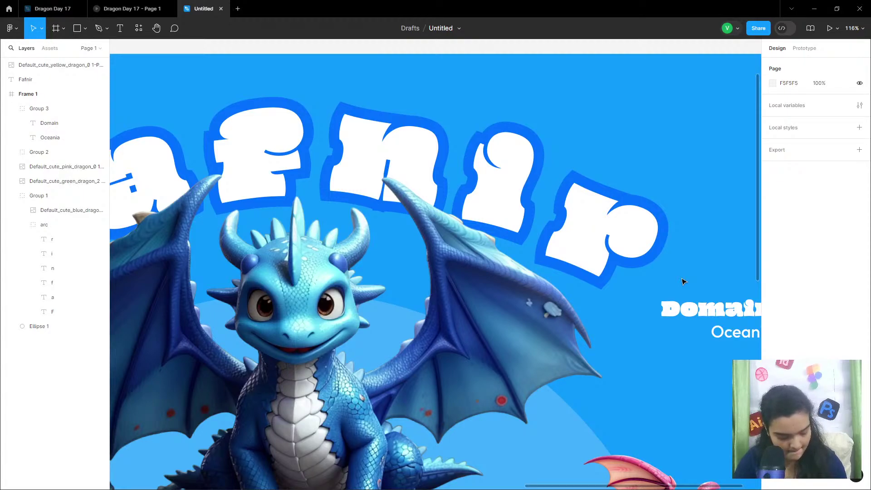
pyautogui.hscroll(8, 686, 359)
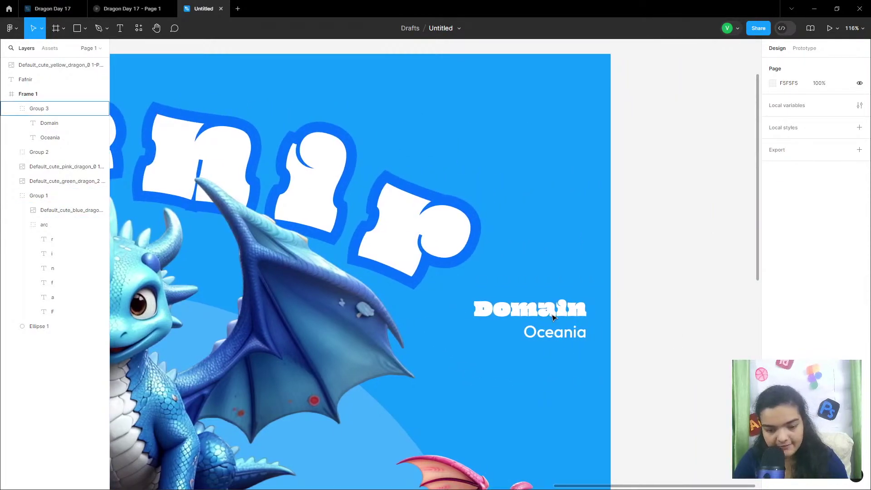
pyautogui.moveTo(567, 327); pyautogui.dragTo(559, 340)
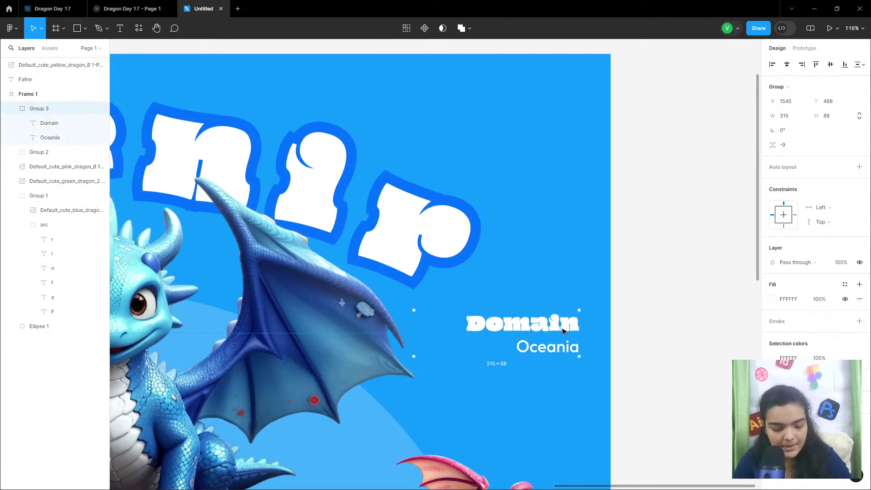
pyautogui.moveTo(548, 327); pyautogui.dragTo(549, 385)
# Change the copied heading to "Power" and the text beneath it to "Level 6"
pyautogui.doubleClick(550, 385)
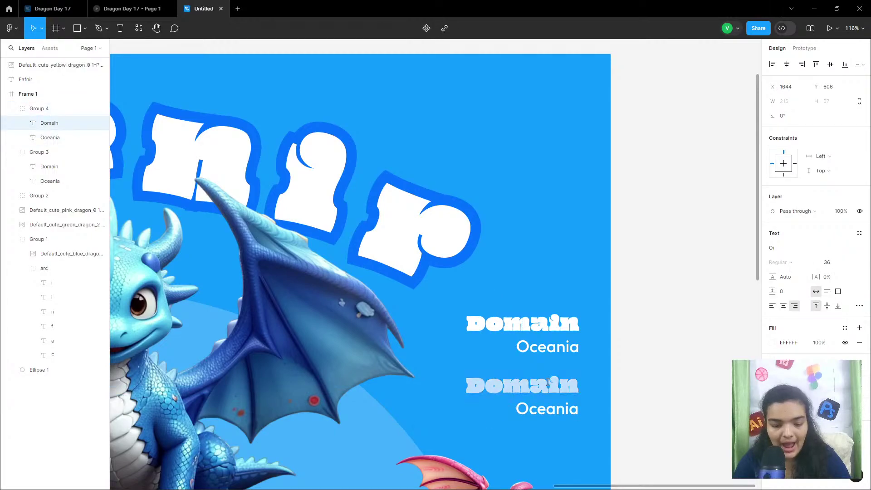
pyautogui.write('Poi')
pyautogui.press('BackSpace')
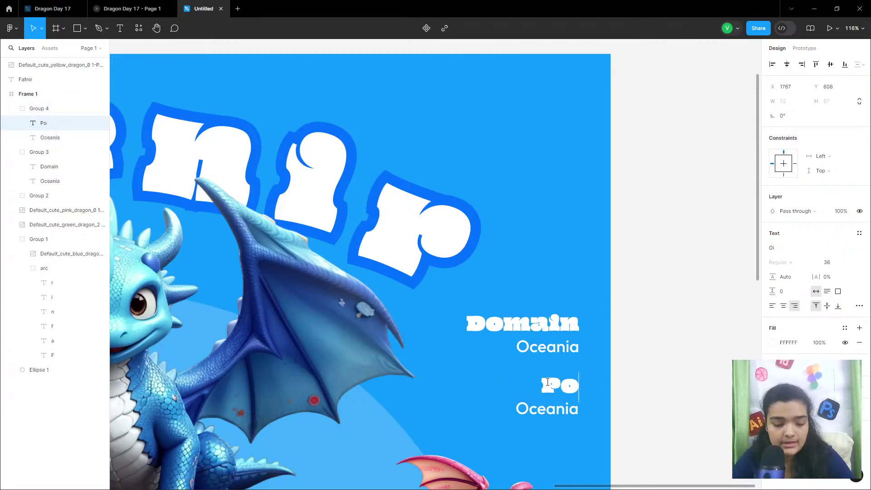
pyautogui.write('wer')
pyautogui.click(552, 410)
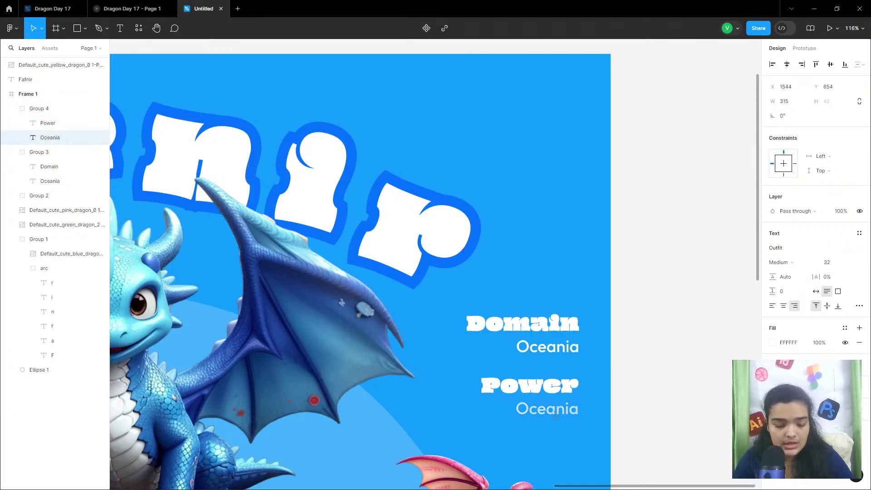
pyautogui.doubleClick(555, 413)
pyautogui.write('Level')
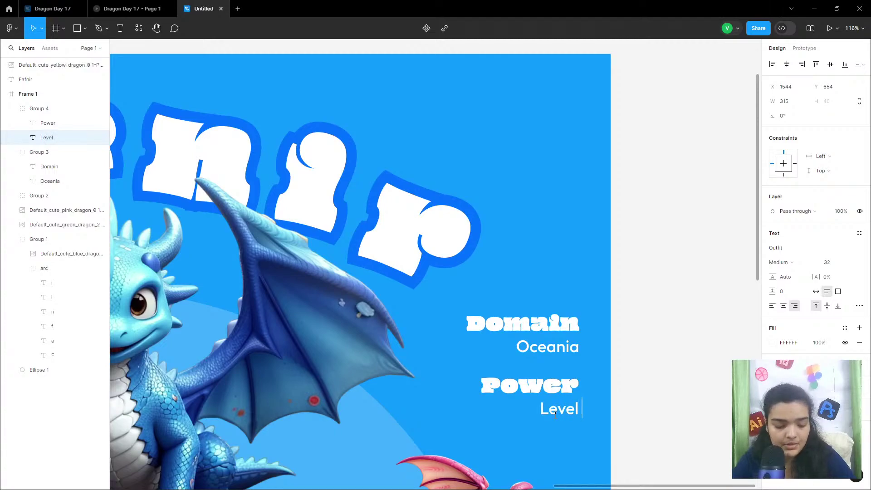
pyautogui.write(' 6')
pyautogui.click(735, 308)
# Group the Domain and Power sections together and shift the group slightly down to Y 501
pyautogui.scroll(-5, 702, 315)
pyautogui.scroll(-1, 702, 315)
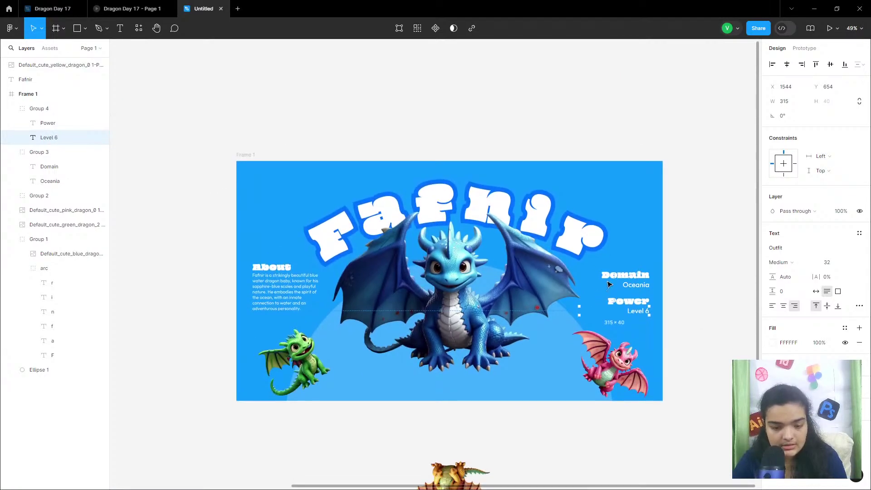
pyautogui.click(643, 247)
pyautogui.click(639, 267)
pyautogui.keyDown('shift'); pyautogui.click(639, 303); pyautogui.keyUp('shift')
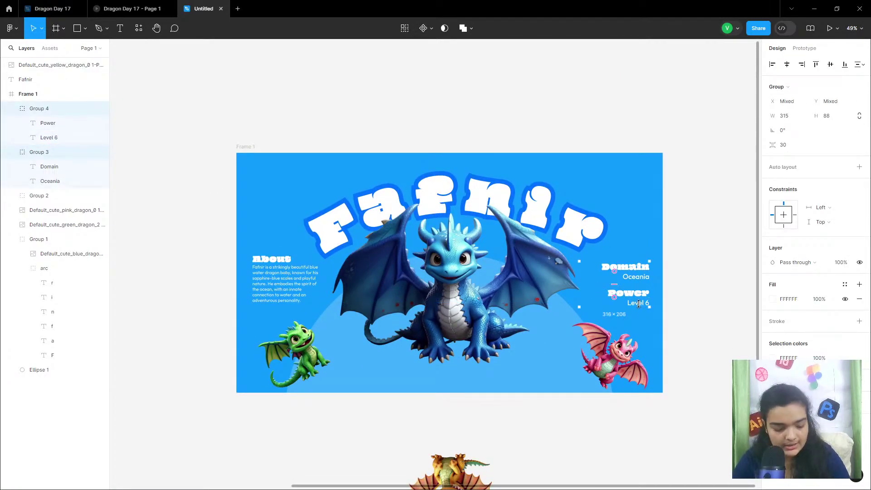
pyautogui.hotkey('ctrl', 'g')
pyautogui.moveTo(639, 285); pyautogui.dragTo(640, 289)
# Centre the About group vertically in the frame, then nudge it down to Y 459
pyautogui.click(263, 275)
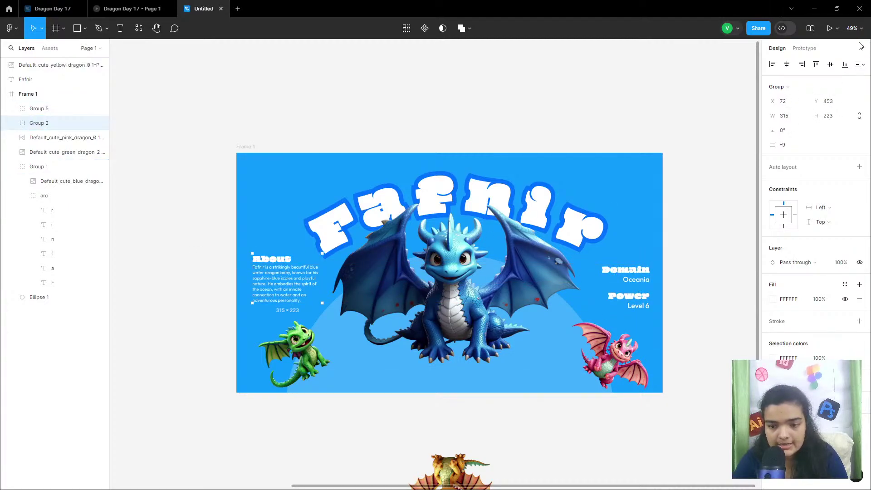
pyautogui.click(831, 65)
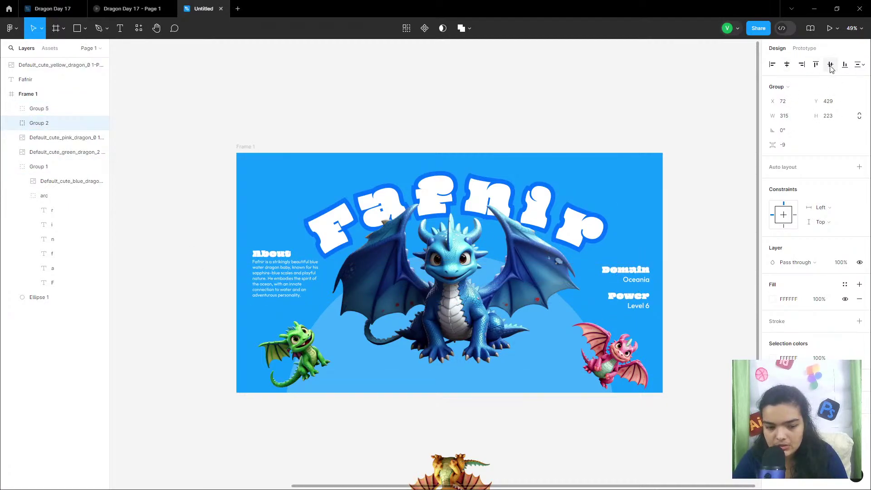
pyautogui.press('Down')
pyautogui.press('Down')
pyautogui.press('Down')
pyautogui.press('Down')
pyautogui.press('Down')
pyautogui.press('Down')
pyautogui.press('Down')
pyautogui.press('Down')
pyautogui.press('Down')
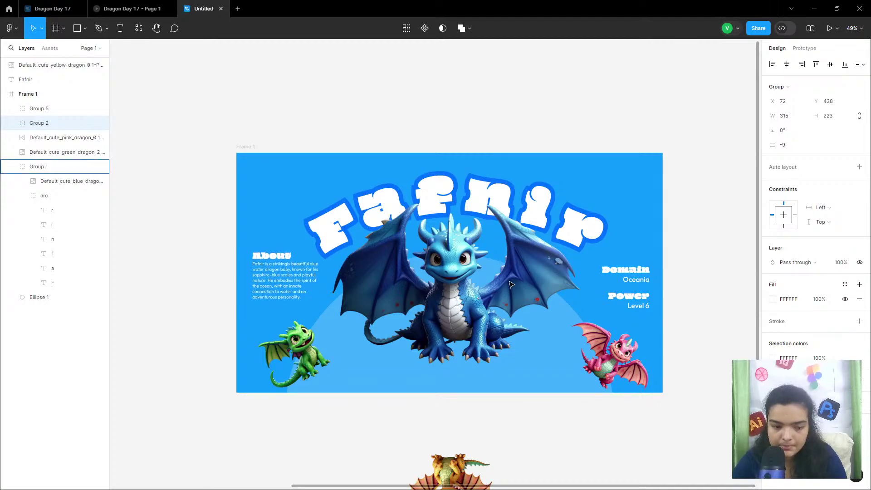
pyautogui.press('Down')
pyautogui.press('Down')
pyautogui.press('Down')
pyautogui.press('Down')
pyautogui.press('Down')
pyautogui.press('Down')
pyautogui.press('Down')
pyautogui.press('Down')
pyautogui.press('Down')
pyautogui.press('Down')
pyautogui.press('Down')
pyautogui.press('Down')
pyautogui.press('Down')
pyautogui.press('Down')
pyautogui.press('Down')
pyautogui.press('Down')
pyautogui.press('Down')
pyautogui.press('Down')
pyautogui.press('Down')
pyautogui.press('Down')
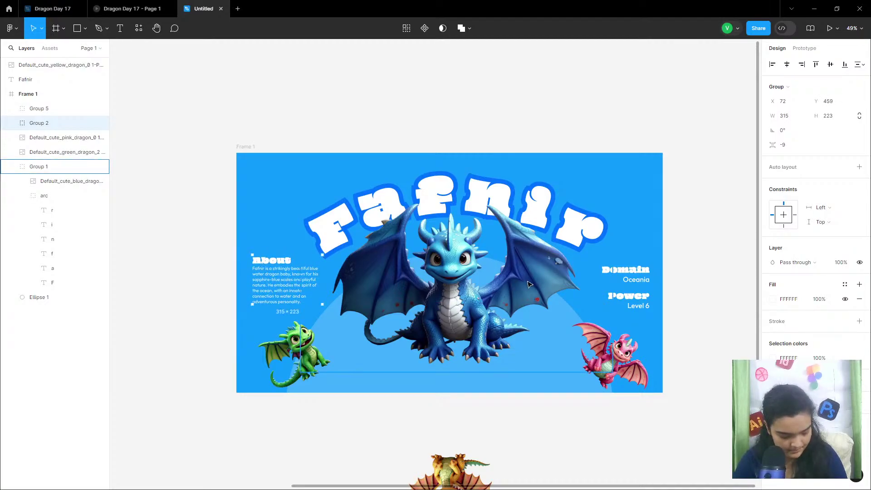
# Centre the combined Domain and Power group vertically in the frame, then nudge it down to Y 467
pyautogui.click(651, 282)
pyautogui.click(645, 270)
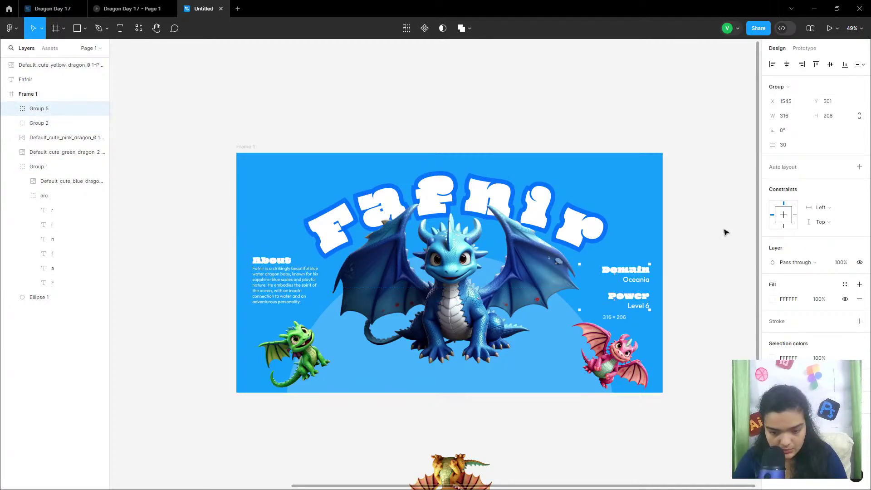
pyautogui.click(831, 64)
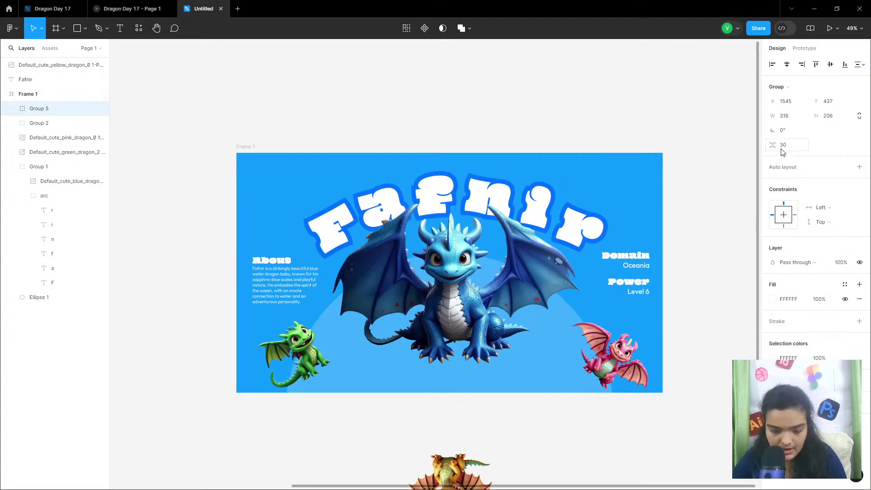
pyautogui.press('Down')
pyautogui.press('Down')
pyautogui.press('Down')
pyautogui.press('Down')
pyautogui.press('Down')
pyautogui.press('Down')
pyautogui.press('Down')
pyautogui.press('Down')
pyautogui.press('Down')
pyautogui.press('Down')
pyautogui.press('Down')
pyautogui.press('Down')
pyautogui.press('Down')
pyautogui.press('Down')
pyautogui.press('Down')
pyautogui.press('Down')
pyautogui.press('Down')
pyautogui.press('Down')
pyautogui.press('Down')
pyautogui.press('Down')
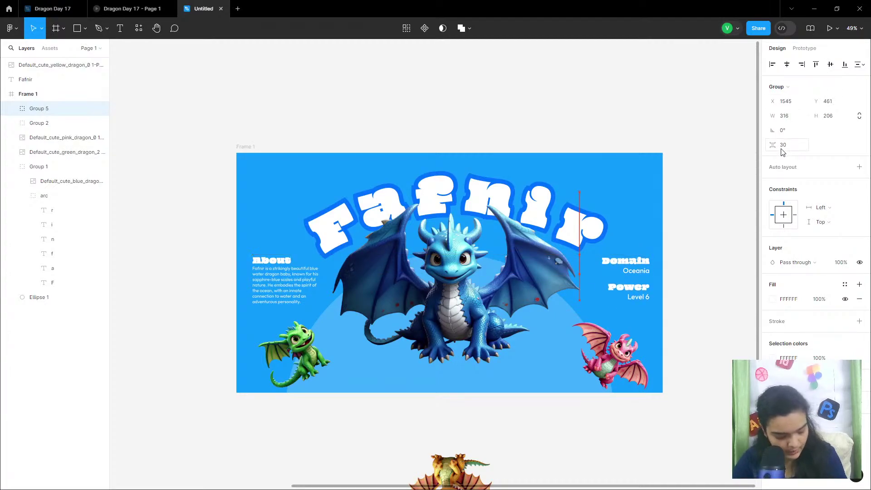
pyautogui.press('Down')
pyautogui.press('Down')
pyautogui.press('Down')
pyautogui.press('Down')
pyautogui.press('Down')
pyautogui.press('Down')
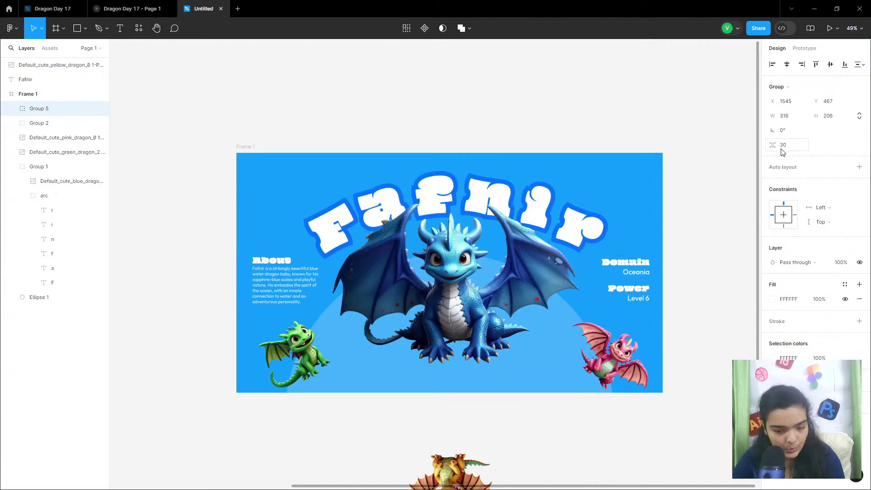
# Compare the layout with the Fafnir slide in the Dragon Day 17 prototype
pyautogui.click(132, 8)
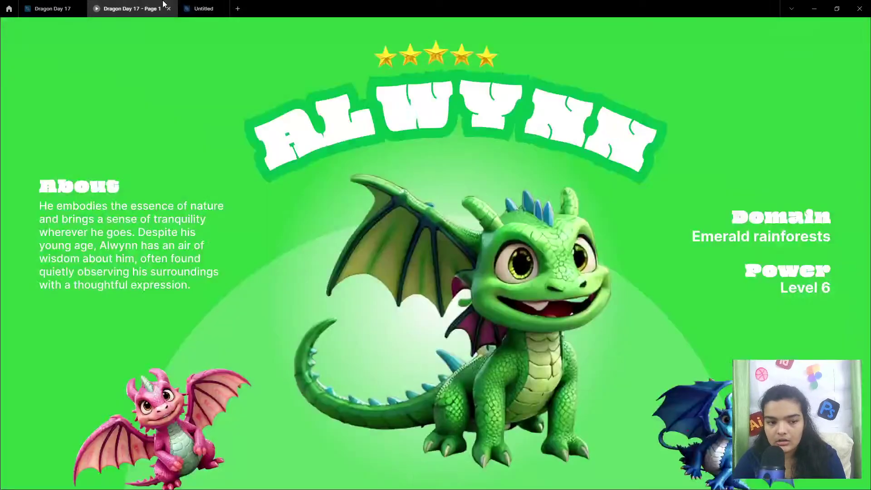
pyautogui.click(515, 254)
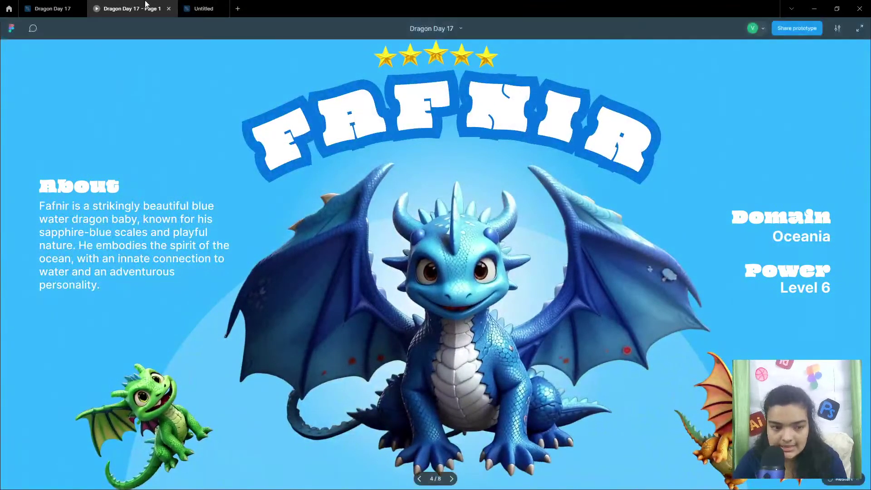
pyautogui.click(203, 9)
# Preview Frame 1 in presentation view and return to the design file
pyautogui.click(238, 152)
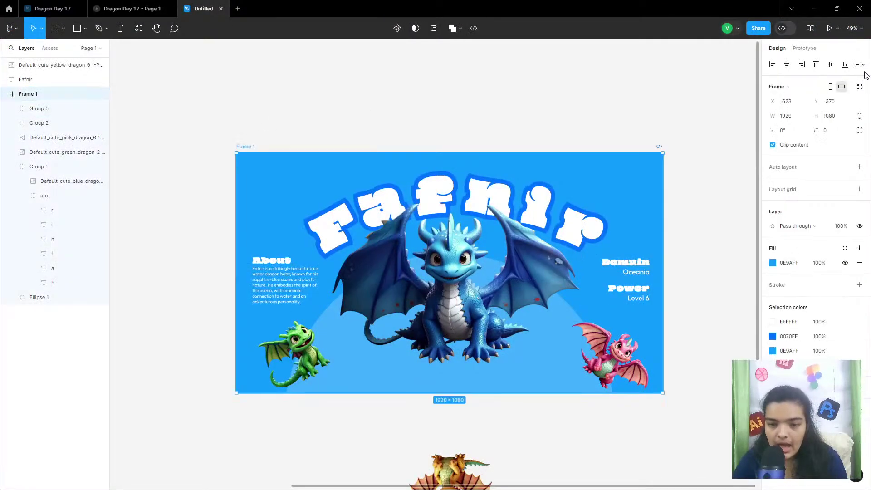
pyautogui.click(830, 28)
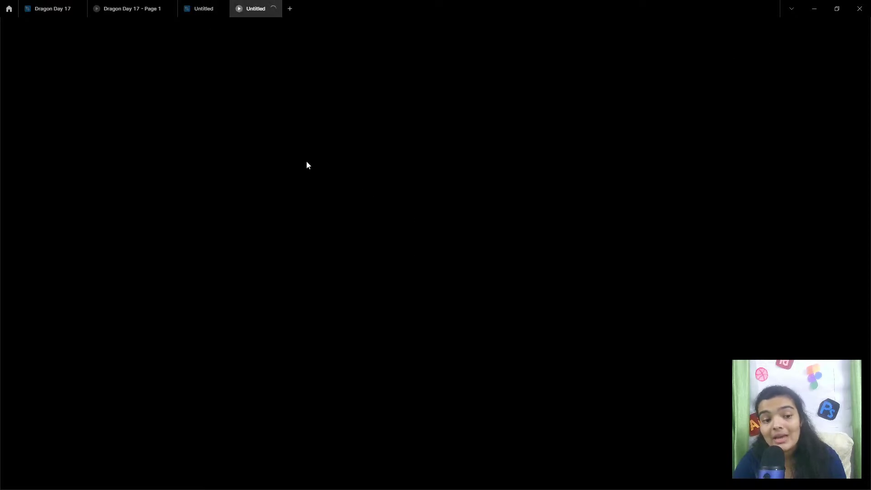
pyautogui.click(199, 8)
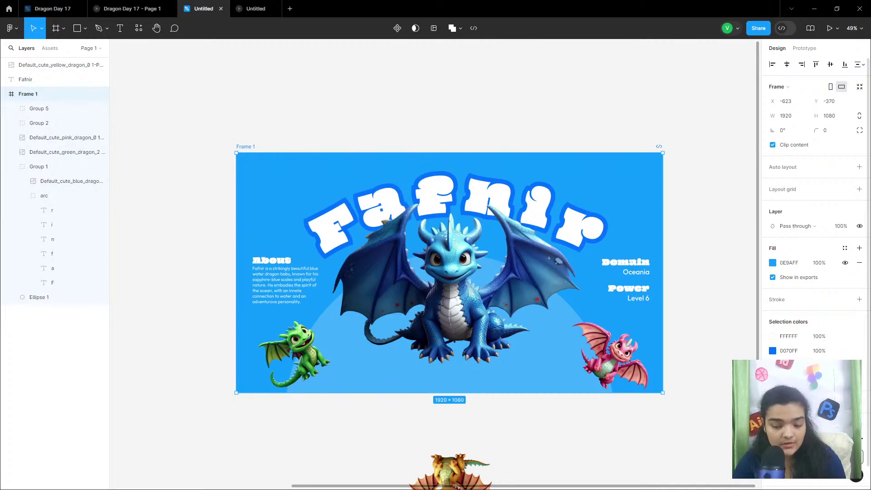
# Export Frame 1 into the STREAMING New folder under the file name Frame 1
pyautogui.click(816, 457)
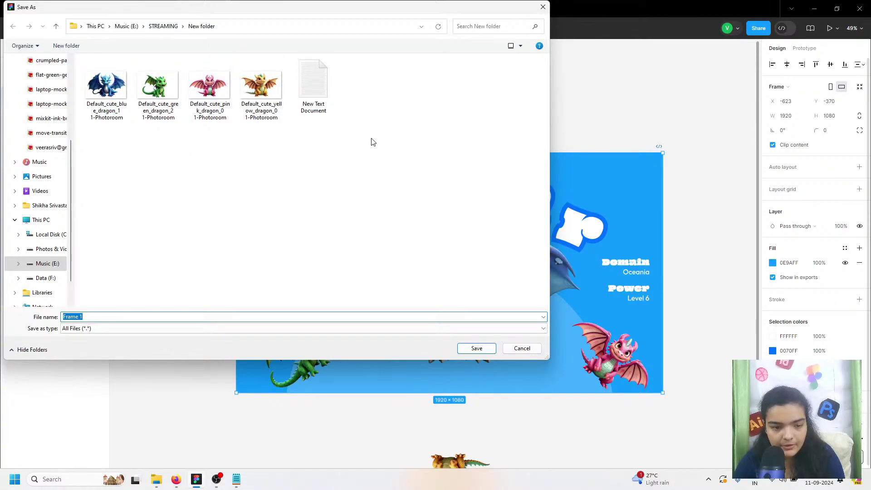
pyautogui.click(472, 352)
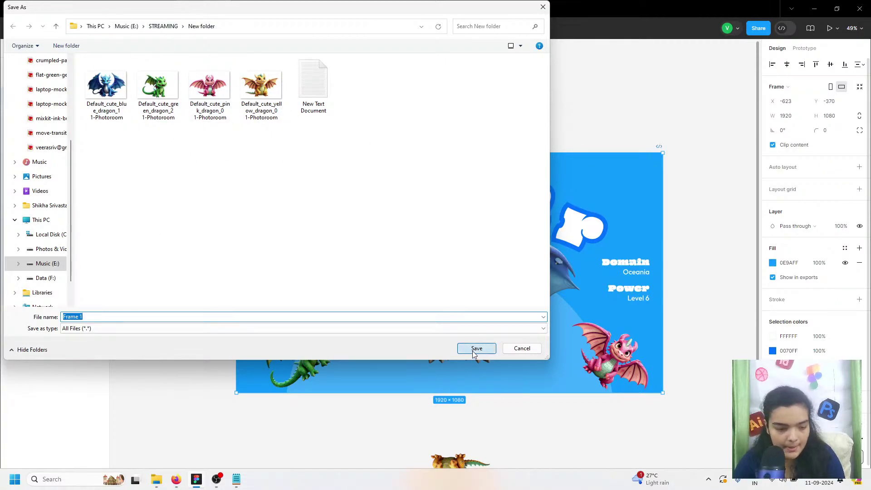
# Place the exported Frame 1 image from New folder on the empty canvas above the original frame
pyautogui.scroll(6, 337, 299)
pyautogui.scroll(3, 337, 299)
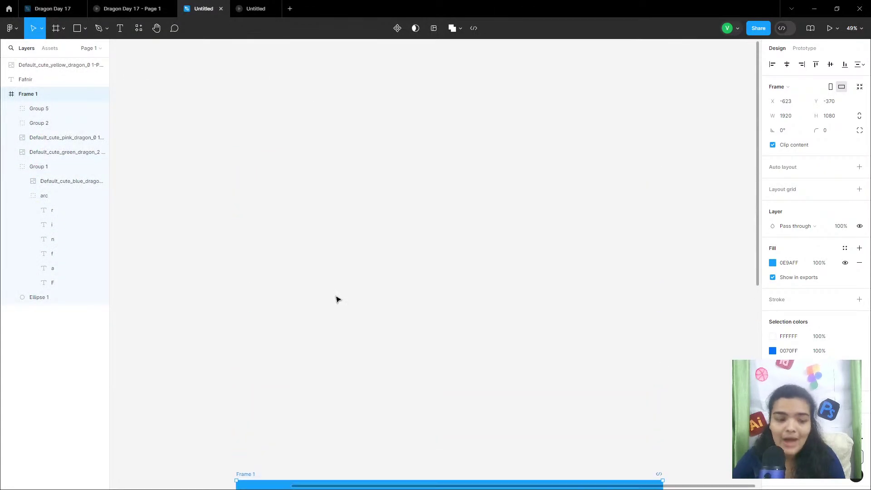
pyautogui.hotkey('ctrl', 'shift', 'k')
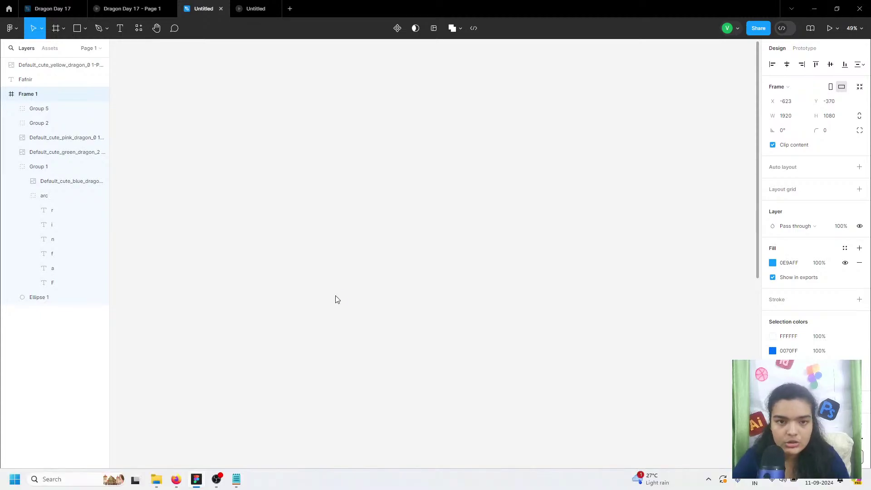
pyautogui.click(369, 69)
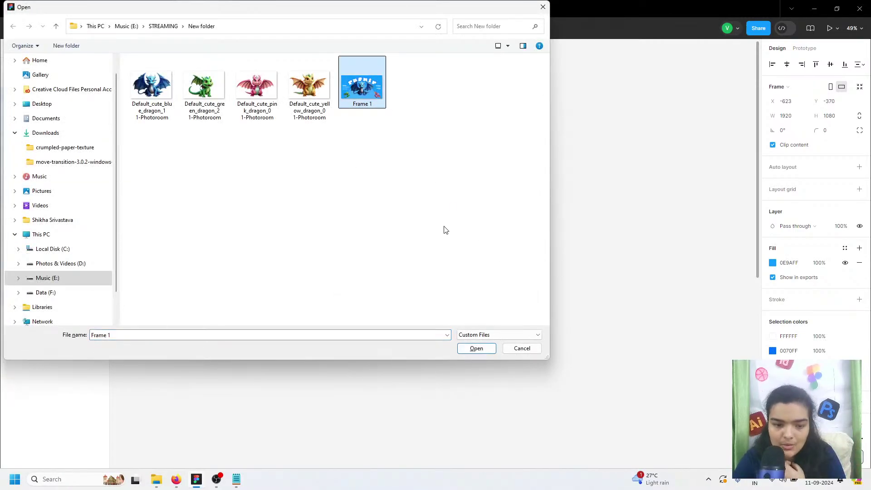
pyautogui.click(480, 349)
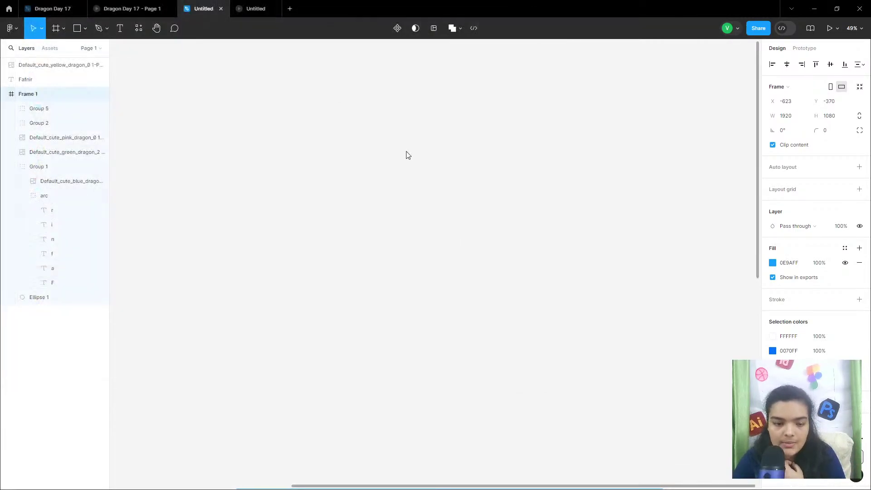
pyautogui.click(400, 184)
pyautogui.scroll(2, 414, 196)
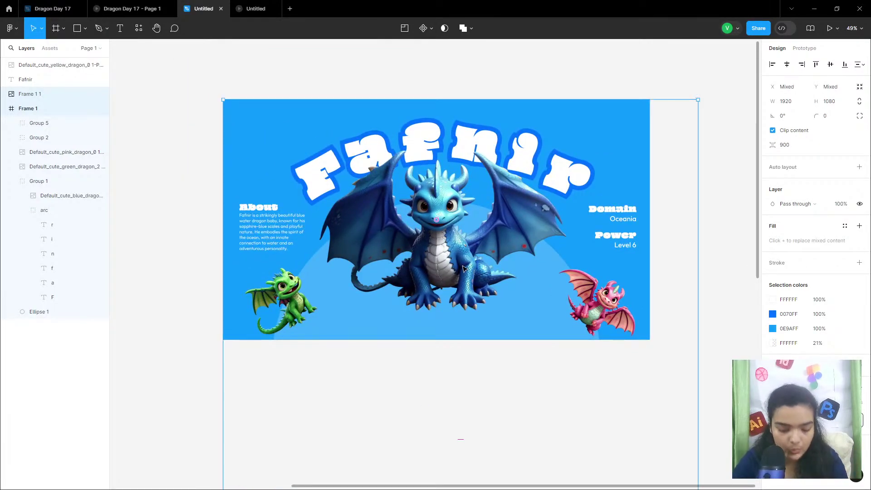
# Delete the placed image together with the original Frame 1, and undo the deletion to restore both
pyautogui.press('Delete')
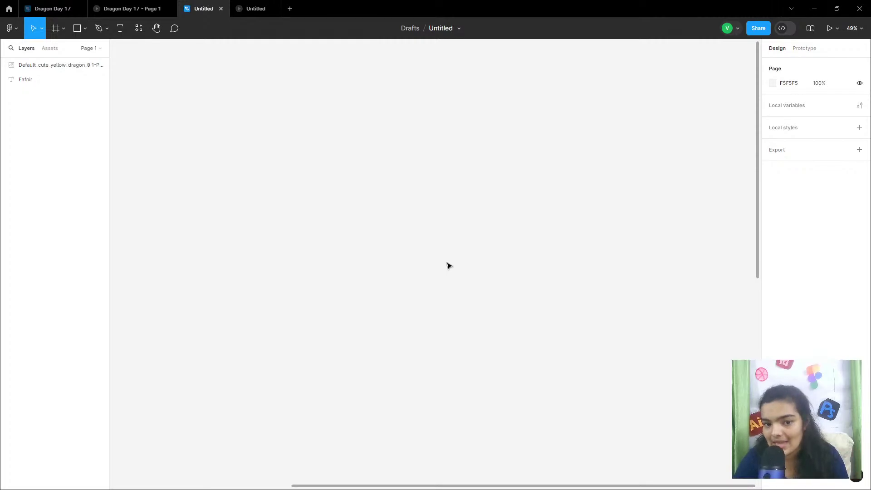
pyautogui.scroll(-8, 449, 281)
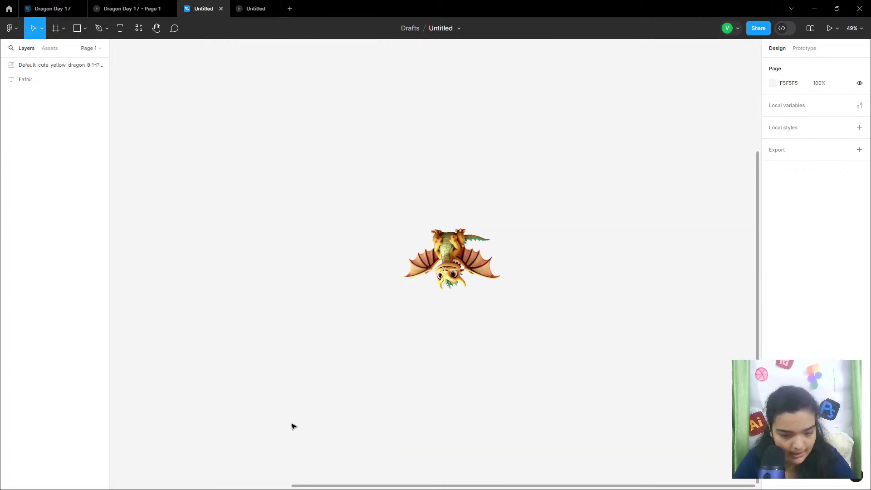
pyautogui.scroll(-5, 292, 427)
pyautogui.scroll(-4, 292, 427)
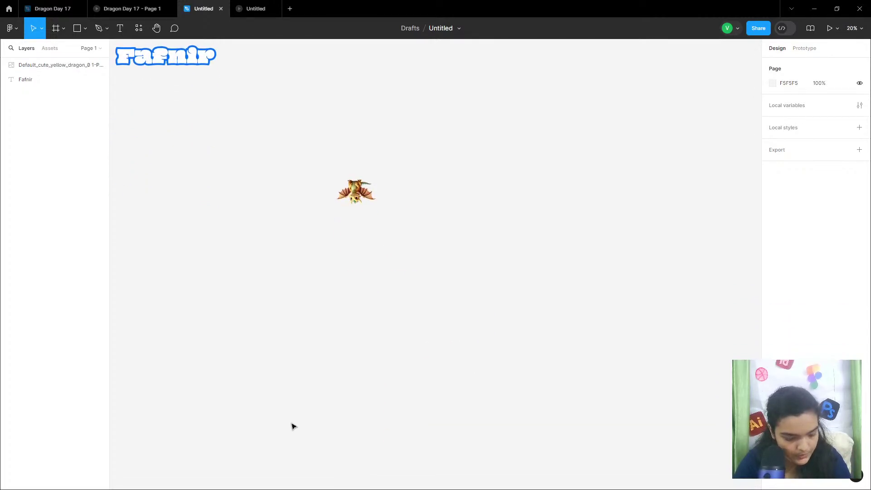
pyautogui.hotkey('ctrl', 'z')
pyautogui.hotkey('ctrl', 'z')
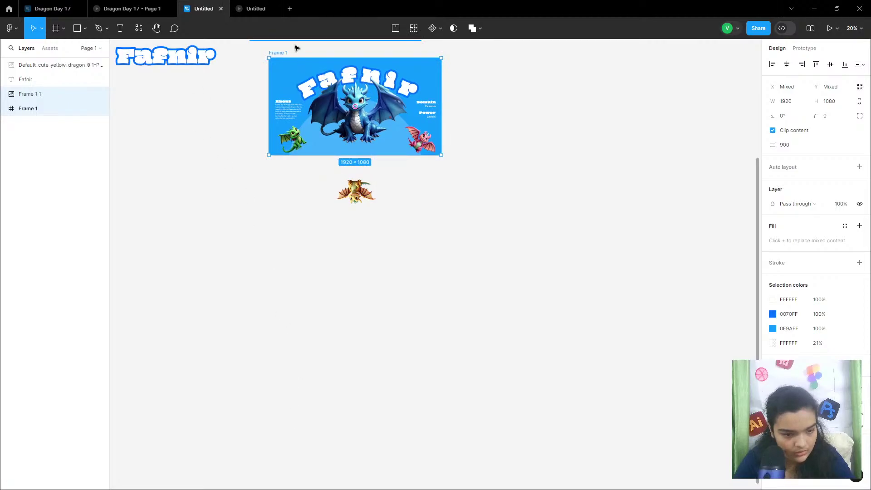
# Select only the placed image above the original frame and delete it
pyautogui.click(295, 47)
pyautogui.scroll(3, 291, 68)
pyautogui.scroll(3, 279, 186)
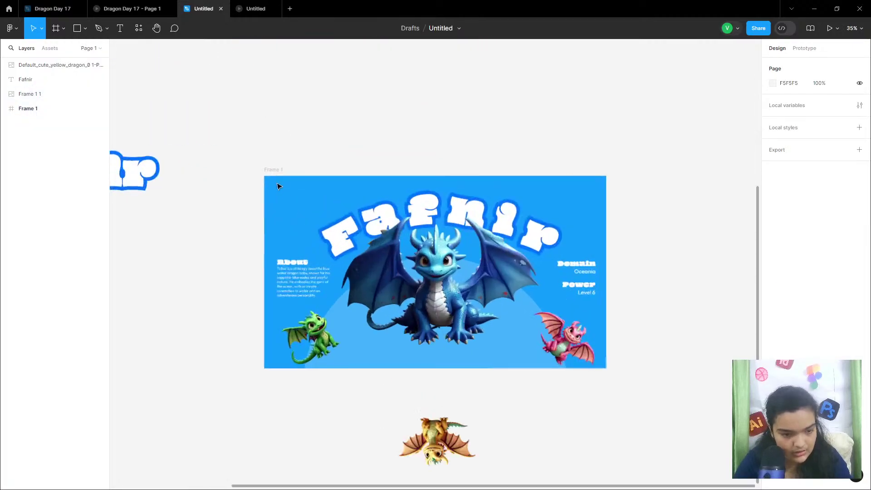
pyautogui.scroll(1, 279, 186)
pyautogui.scroll(4, 282, 111)
pyautogui.click(282, 108)
pyautogui.moveTo(328, 149); pyautogui.dragTo(345, 167)
pyautogui.press('Delete')
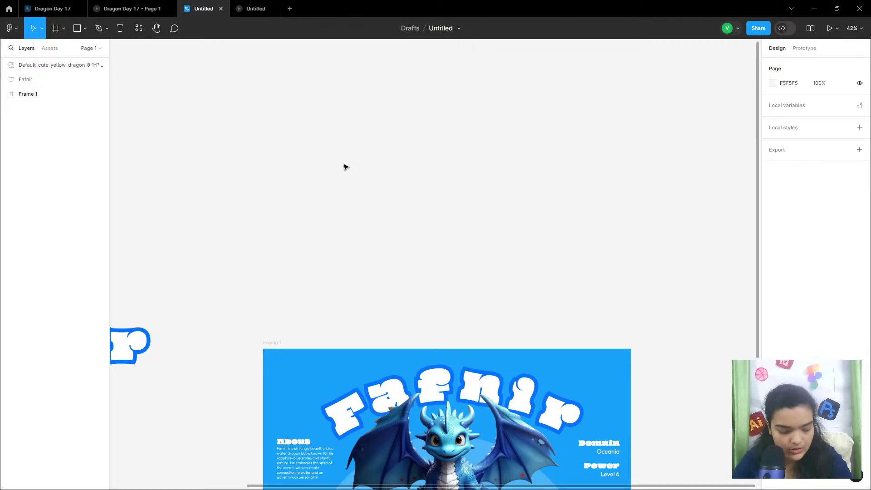
# Delete the exported Frame 1 image file from New folder in File Explorer and return to the design file
pyautogui.press('super+Tab')
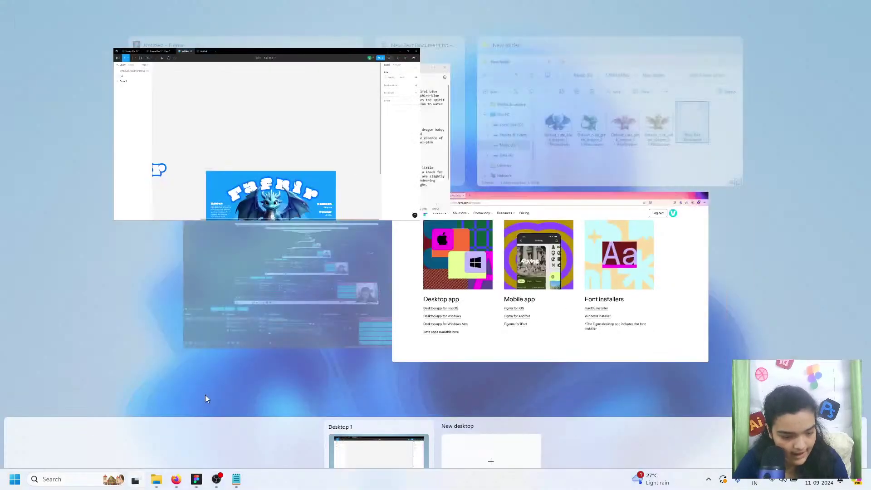
pyautogui.click(229, 114)
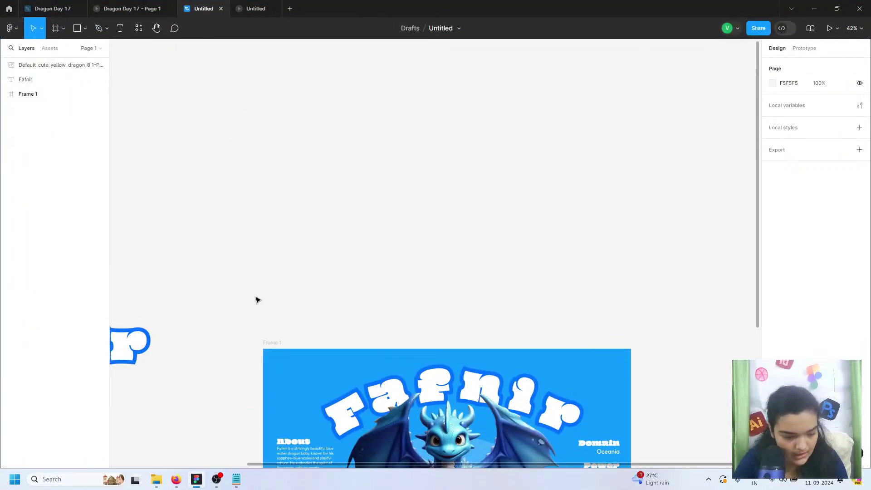
pyautogui.click(157, 480)
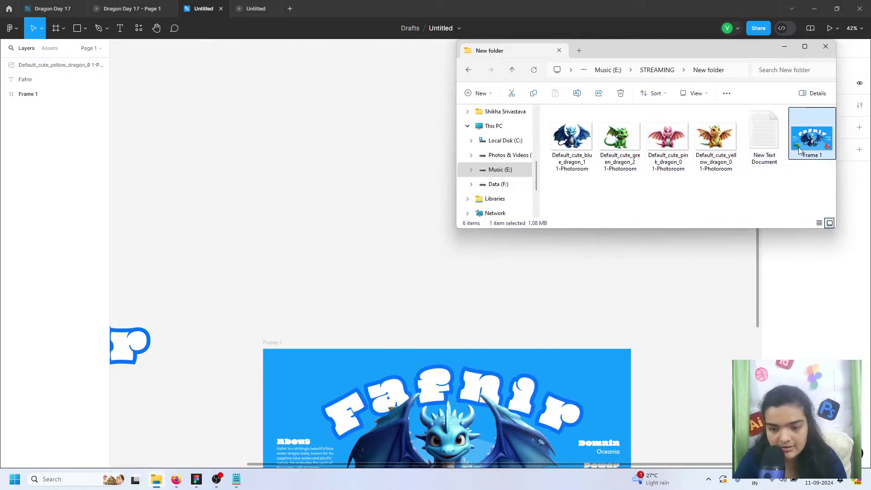
pyautogui.press('Delete')
pyautogui.click(432, 325)
# Set the font size of Fafnir's About paragraph to 18
pyautogui.scroll(-5, 447, 318)
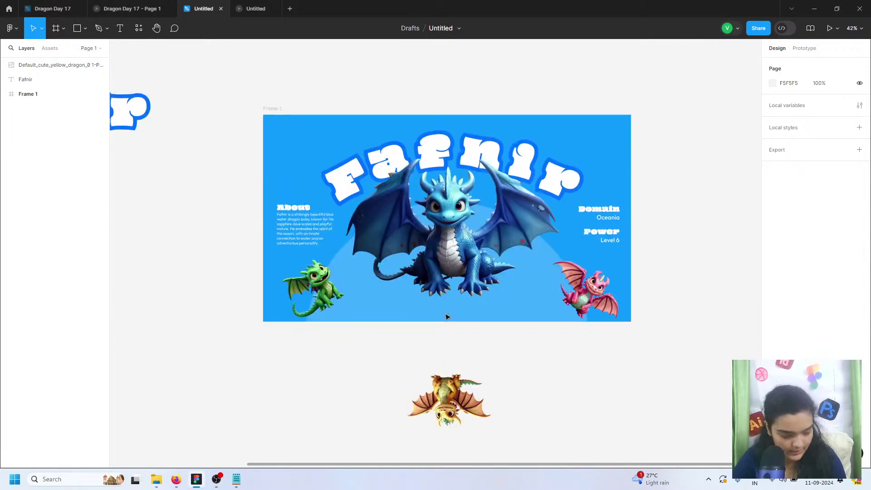
pyautogui.scroll(3, 447, 318)
pyautogui.hscroll(-3, 220, 236)
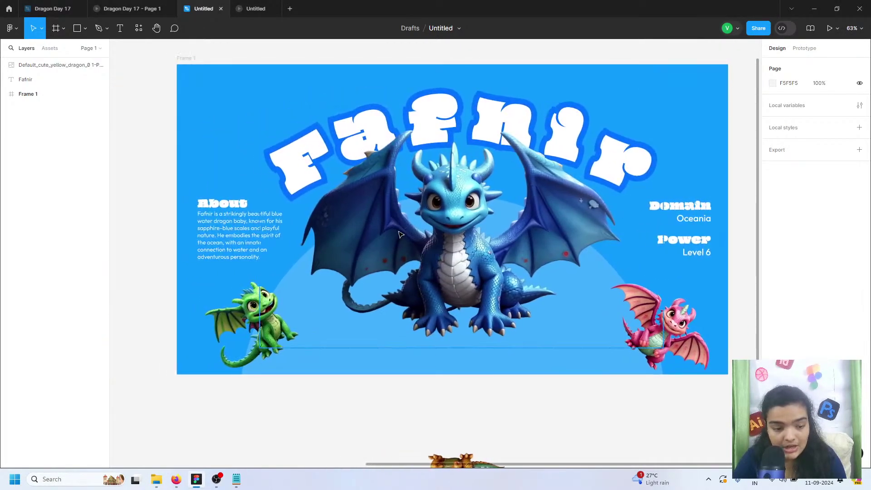
pyautogui.click(221, 235)
pyautogui.click(221, 236)
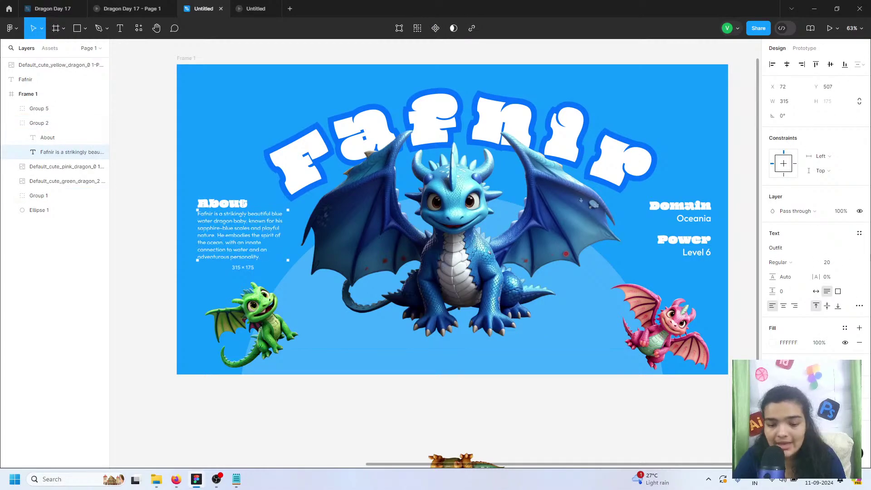
pyautogui.click(838, 264)
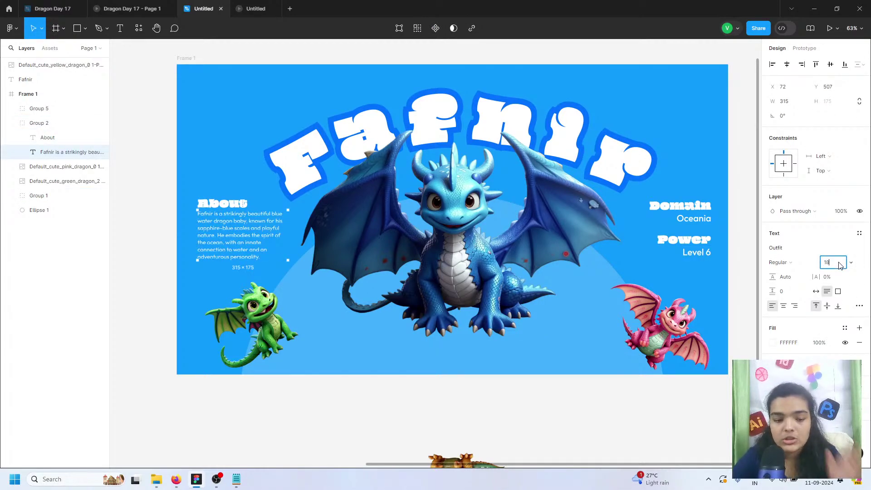
pyautogui.press('Return')
pyautogui.click(317, 424)
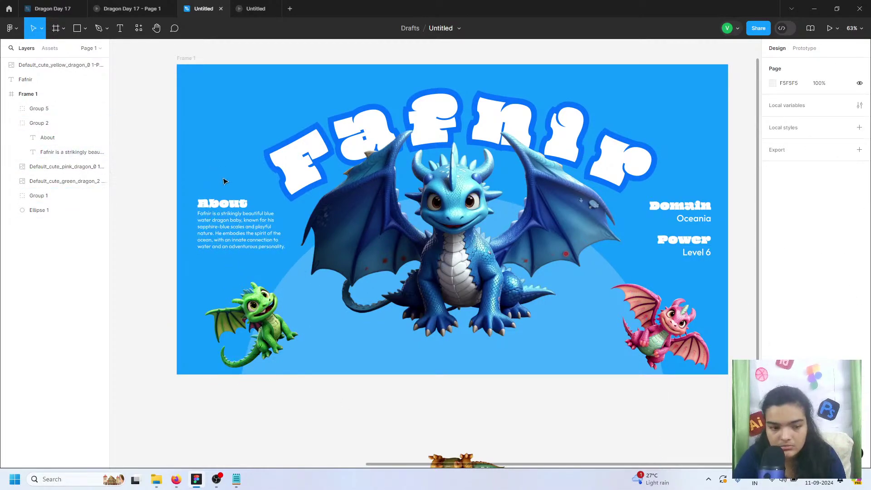
# Draw a rectangle about 1907 × 208 across the frame over both text groups and send it to the back
pyautogui.click(238, 210)
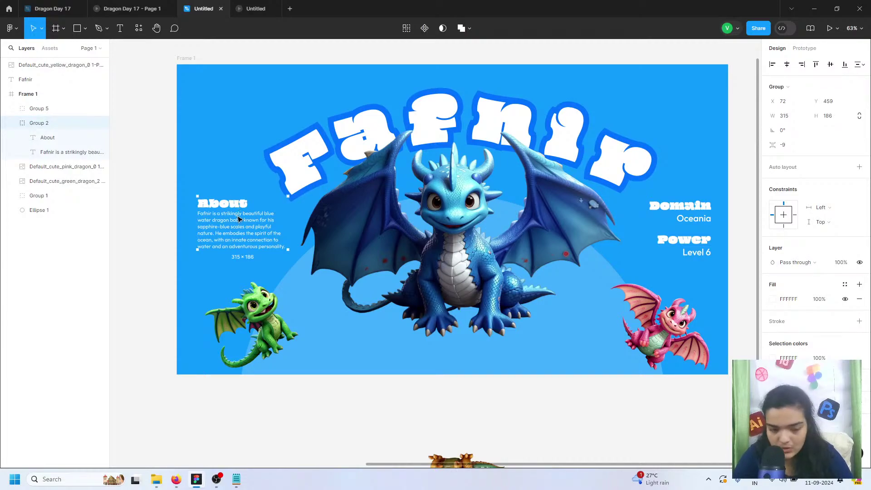
pyautogui.click(699, 218)
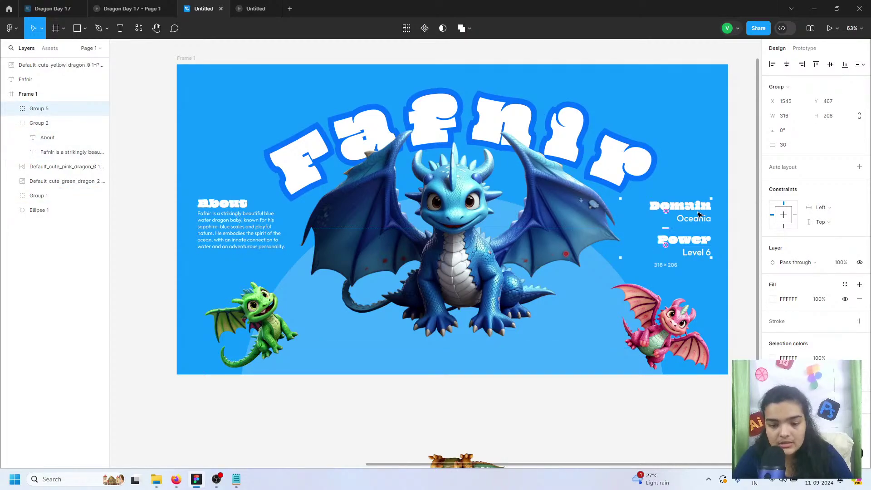
pyautogui.click(77, 28)
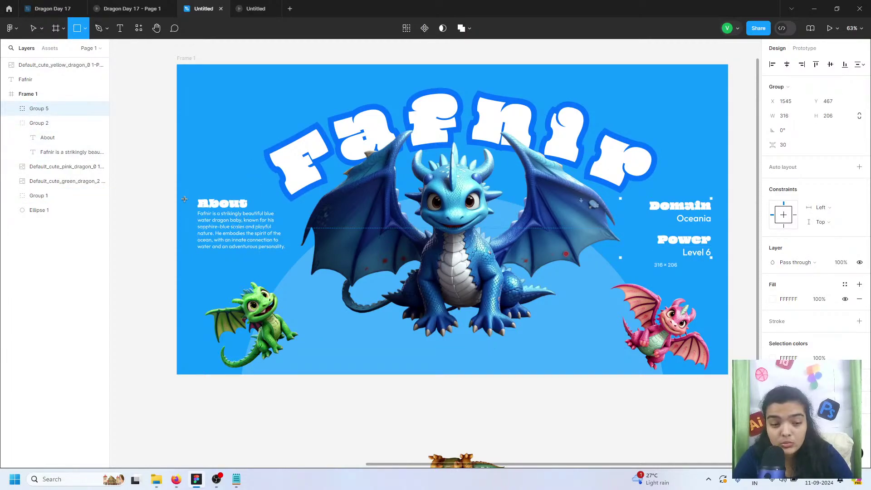
pyautogui.moveTo(184, 199); pyautogui.dragTo(729, 259)
pyautogui.moveTo(584, 246); pyautogui.dragTo(584, 246)
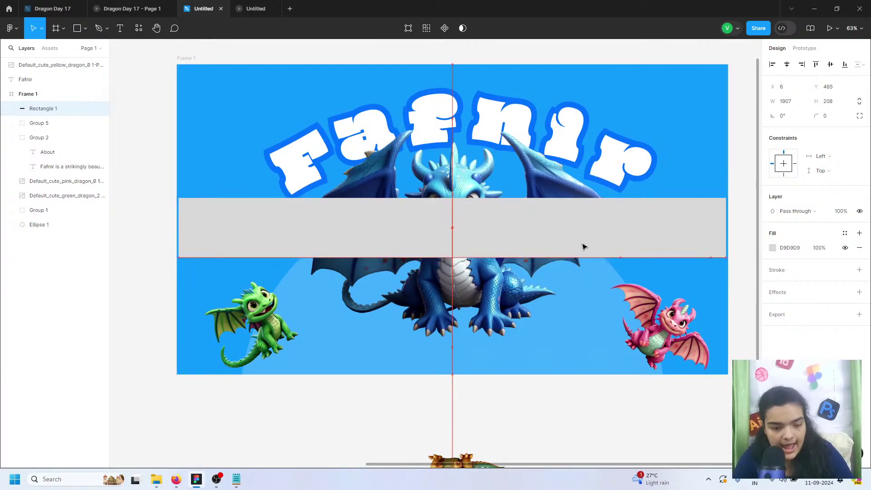
pyautogui.rightClick(584, 246)
pyautogui.click(625, 257)
pyautogui.click(588, 245)
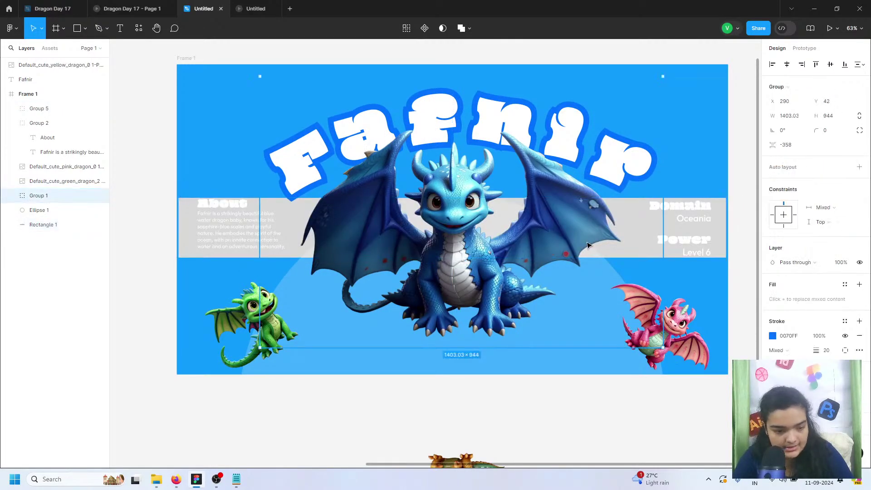
# Trim the guide rectangle to a height of 190 at Y 475 and move the About group down to Y 475
pyautogui.click(706, 219)
pyautogui.click(722, 228)
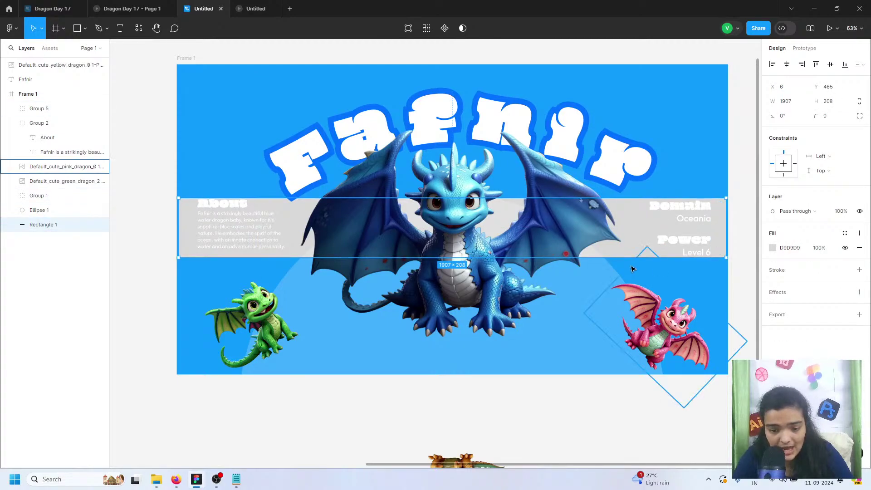
pyautogui.moveTo(630, 258); pyautogui.dragTo(630, 254)
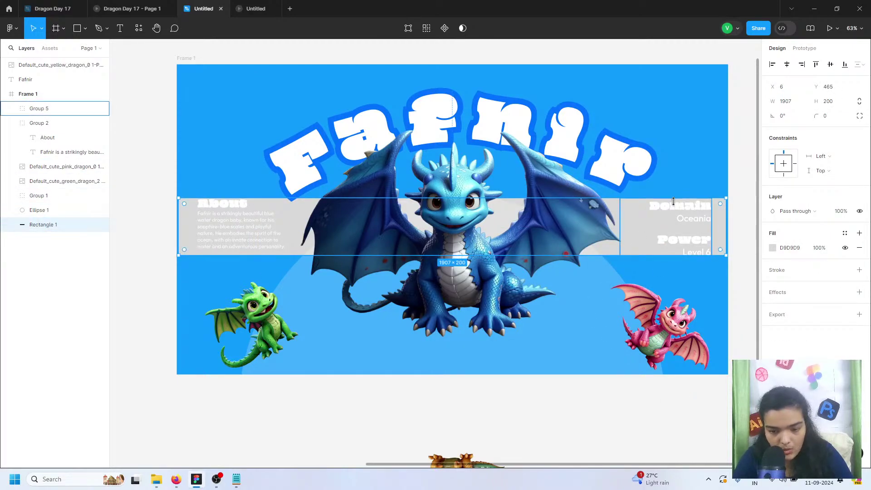
pyautogui.moveTo(675, 198); pyautogui.dragTo(676, 201)
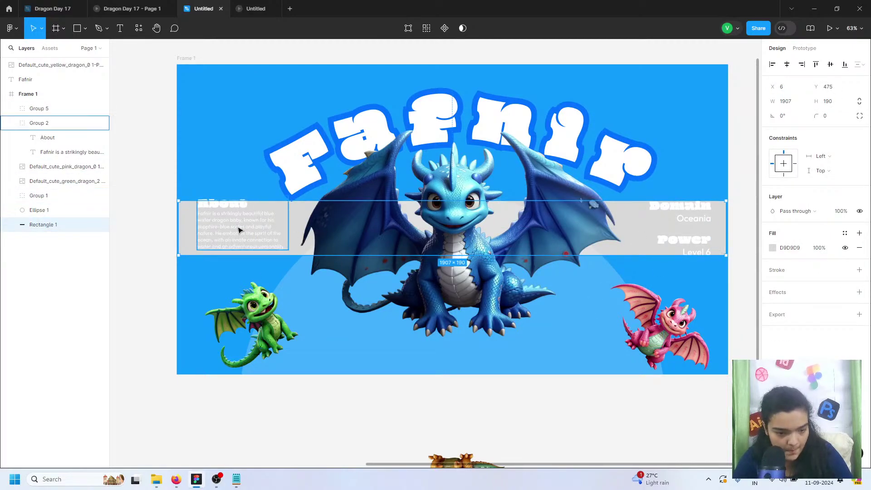
pyautogui.moveTo(239, 230); pyautogui.dragTo(235, 232)
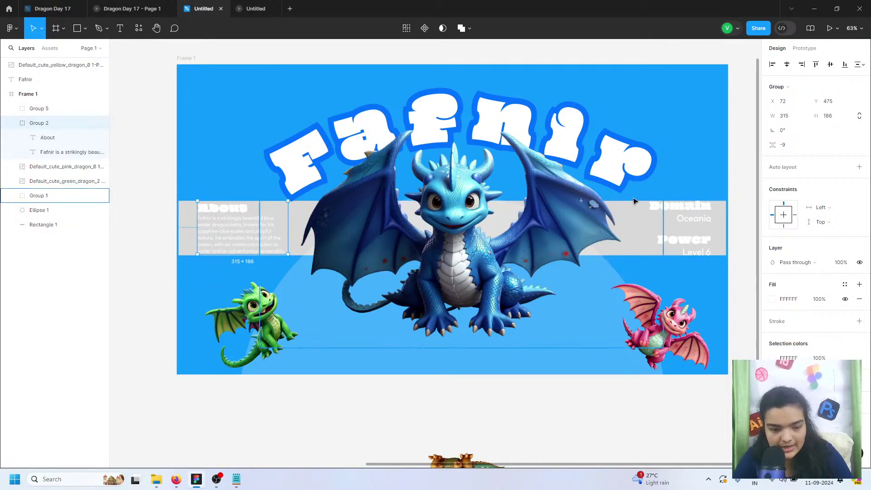
# Narrow the rectangle to a 60 × 190 margin guide beside Domain and move it to the frame's left edge at X 0, Y 475
pyautogui.click(179, 225)
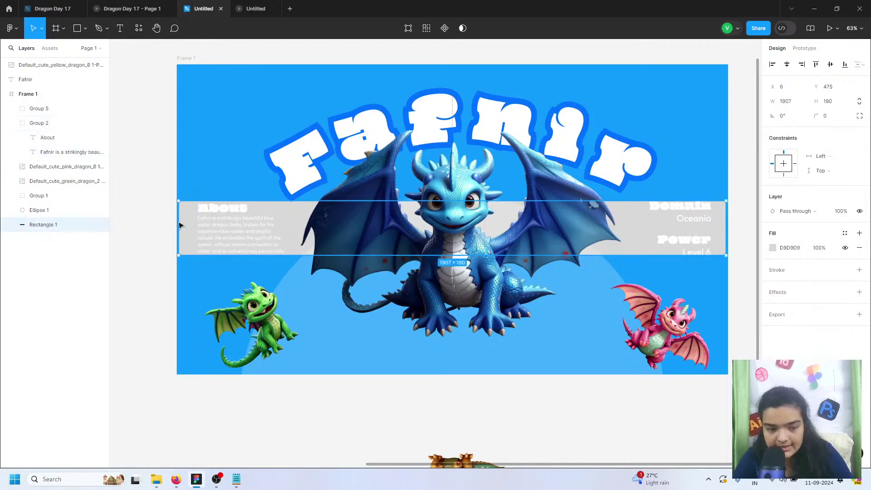
pyautogui.moveTo(179, 226); pyautogui.dragTo(711, 207)
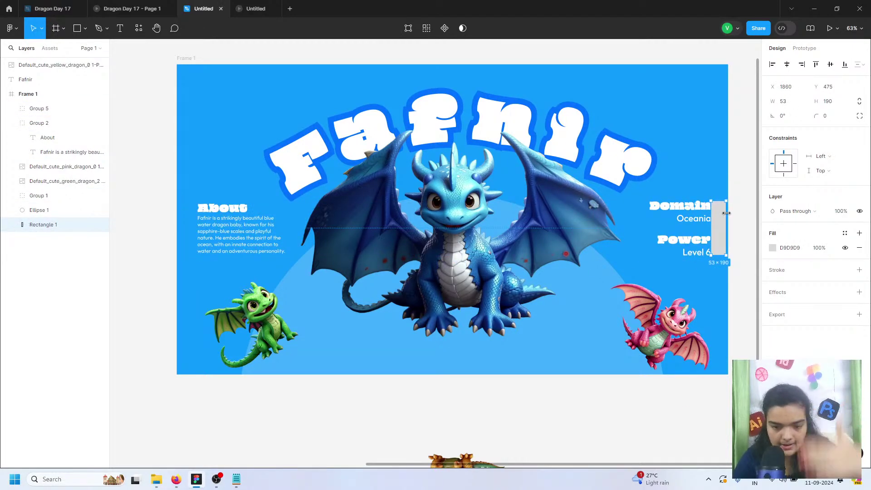
pyautogui.moveTo(729, 213); pyautogui.dragTo(360, 234)
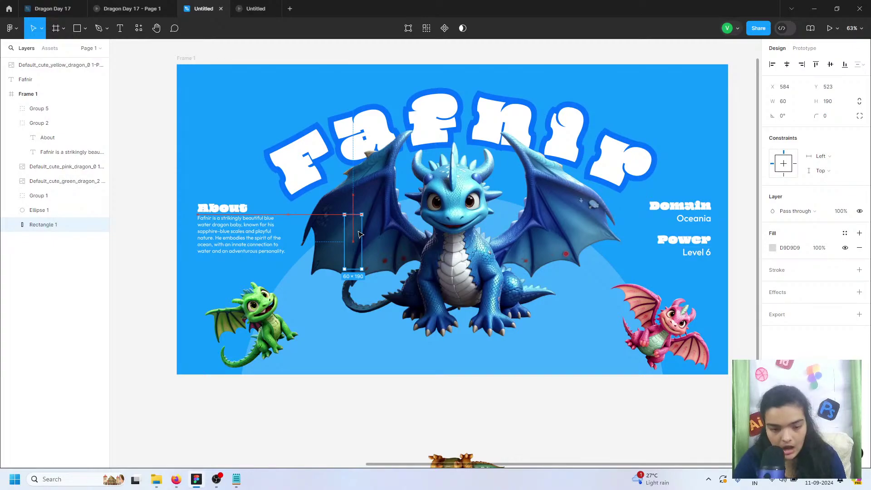
pyautogui.moveTo(359, 234); pyautogui.dragTo(191, 221)
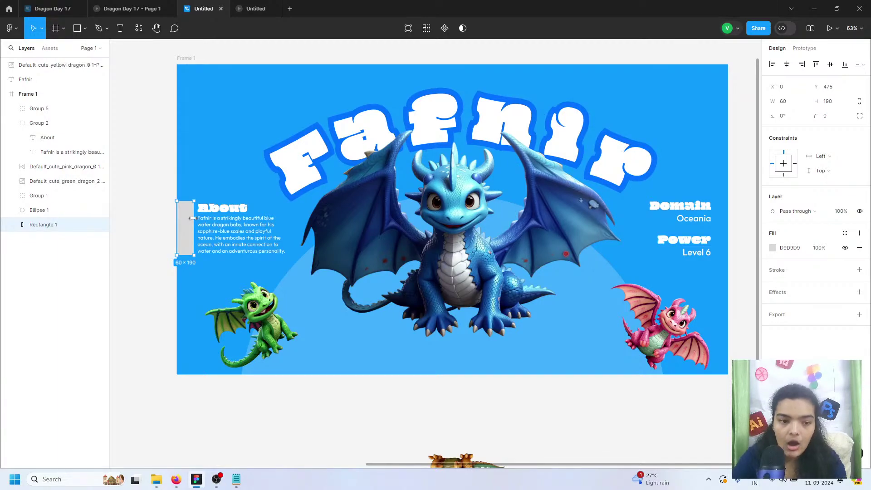
# Review the Fafnir slide in the Dragon Day 17 prototype and bring up the OBS window
pyautogui.click(143, 8)
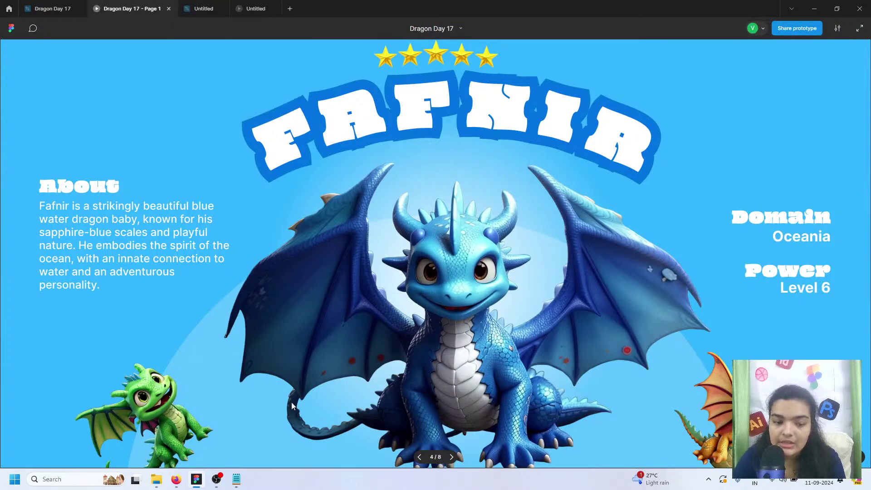
pyautogui.click(222, 487)
pyautogui.click(820, 5)
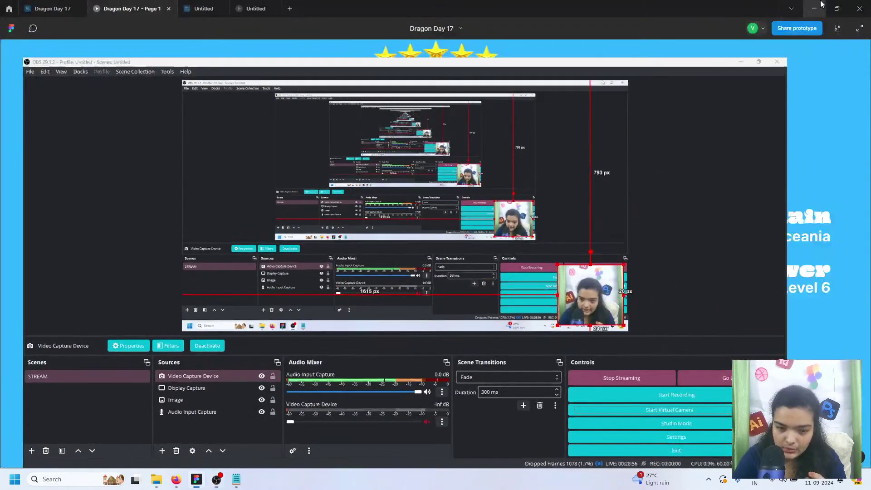
pyautogui.click(217, 479)
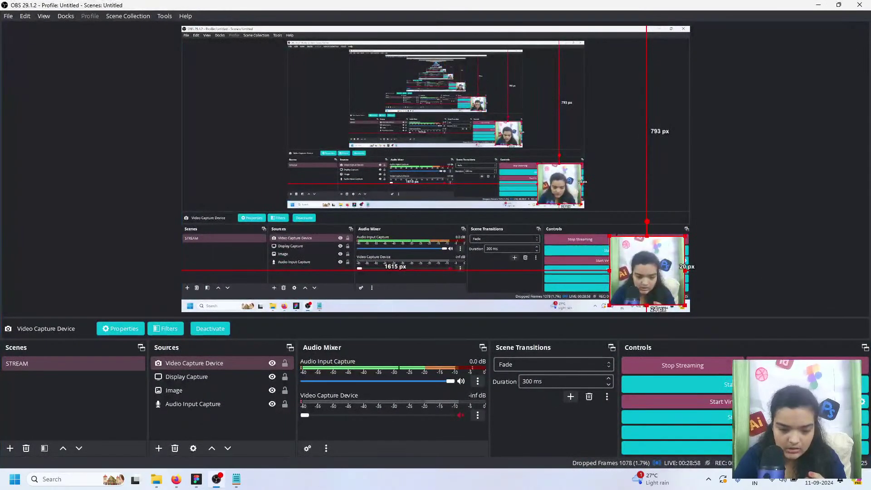
# Review the text placement on the Fafnir and Alwynn slides of the Dragon Day 17 prototype in full screen
pyautogui.click(217, 479)
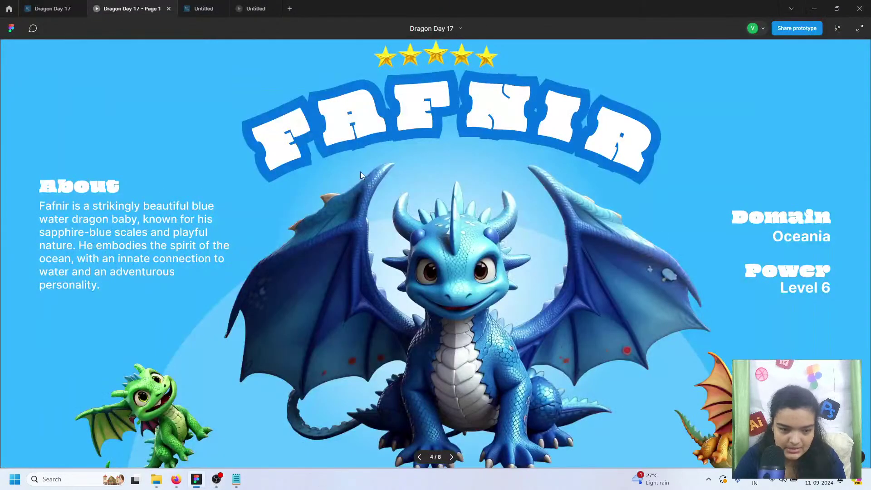
pyautogui.press('F11')
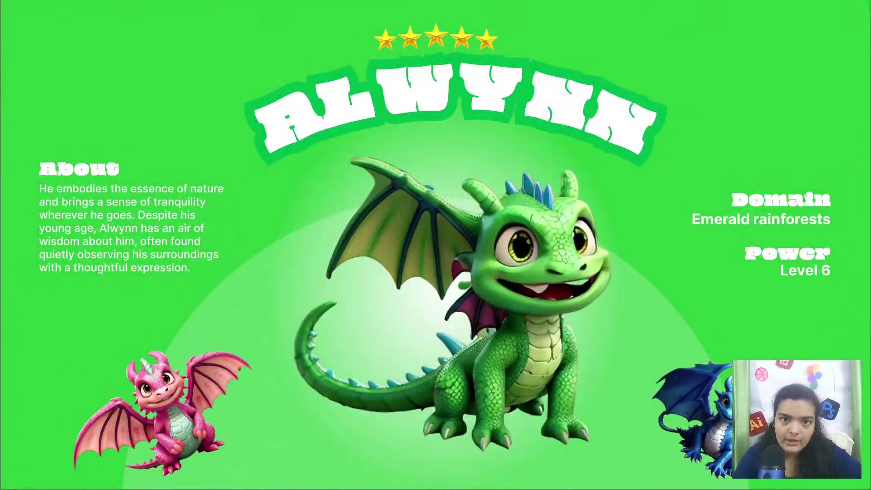
pyautogui.press('F11')
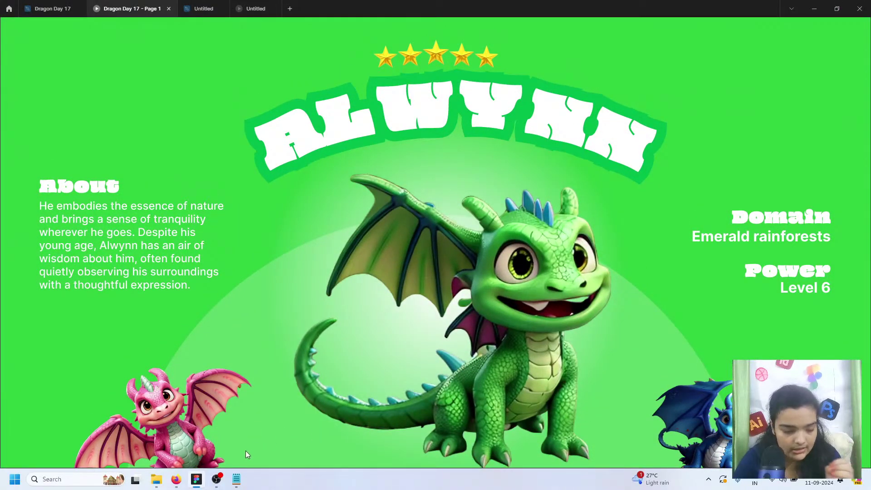
# In the Untitled file, place the margin guide 72 wide at the frame's right edge and shift the Domain and Power group to X 1532
pyautogui.click(204, 8)
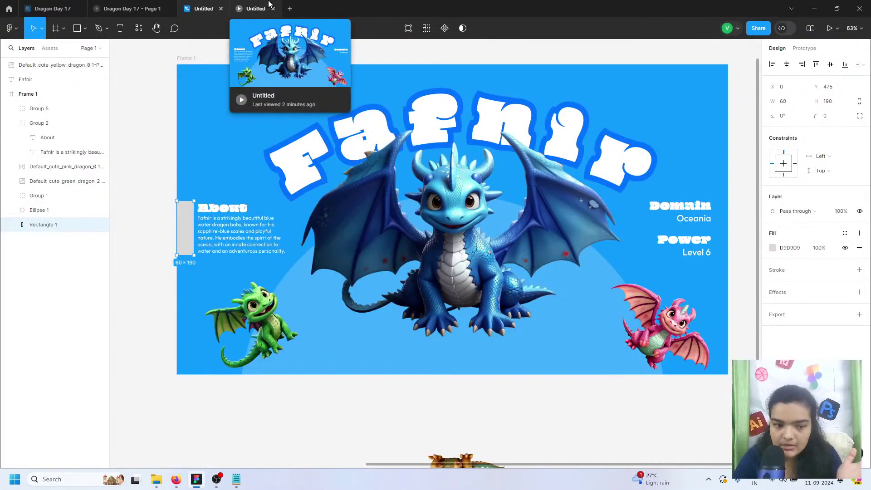
pyautogui.moveTo(194, 222); pyautogui.dragTo(685, 215)
pyautogui.click(687, 212)
pyautogui.press('Left')
pyautogui.press('Left')
pyautogui.press('Left')
pyautogui.press('Left')
pyautogui.press('Left')
pyautogui.press('Left')
pyautogui.press('Left')
pyautogui.press('Left')
pyautogui.press('Left')
pyautogui.press('Left')
pyautogui.press('Left')
pyautogui.press('Left')
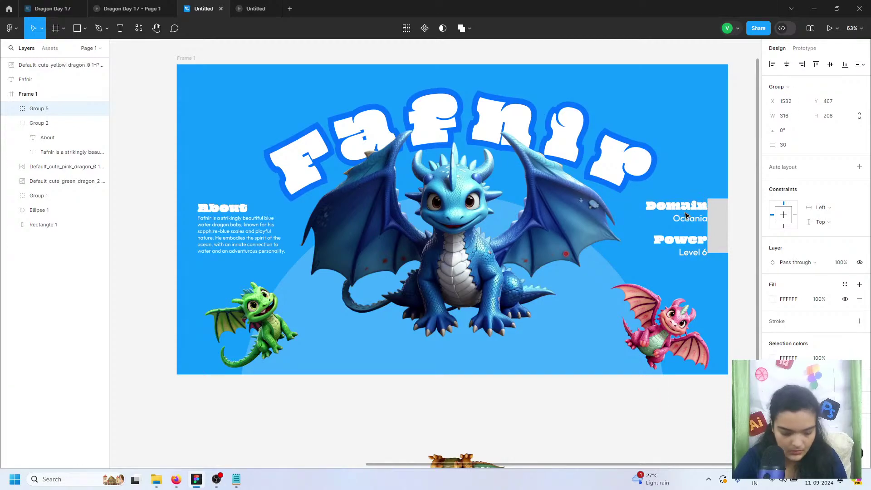
# Delete the 72 × 190 margin guide rectangle beside Domain
pyautogui.click(724, 216)
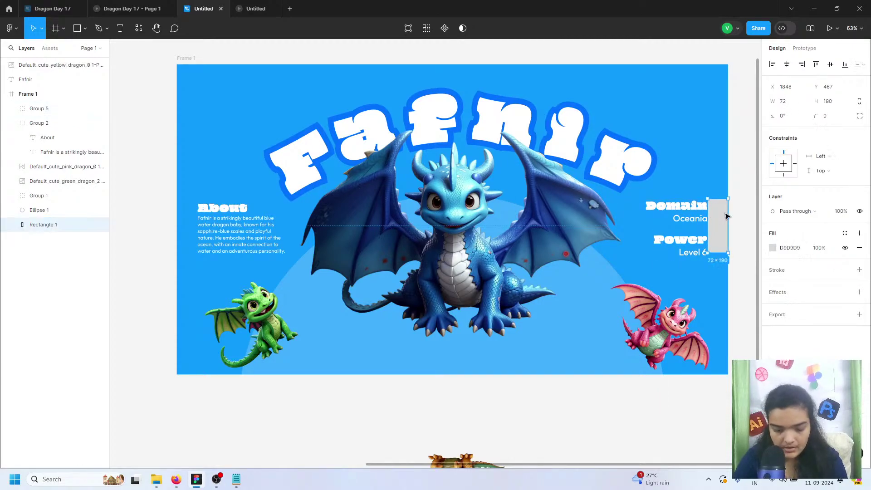
pyautogui.press('Delete')
pyautogui.click(701, 219)
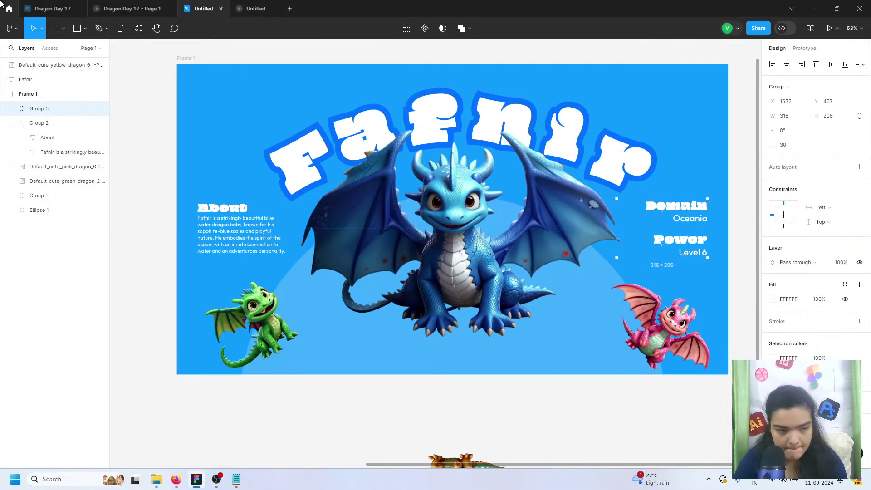
# Draw a 1920 × 232 guide rectangle across both text groups at X 0, Y 475 and send it to the back
pyautogui.click(73, 30)
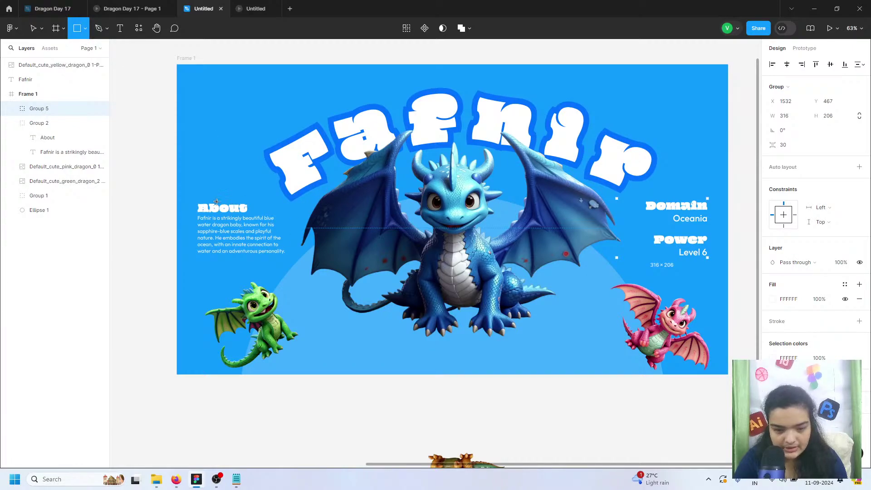
pyautogui.moveTo(178, 200); pyautogui.dragTo(728, 268)
pyautogui.moveTo(231, 252); pyautogui.dragTo(231, 250)
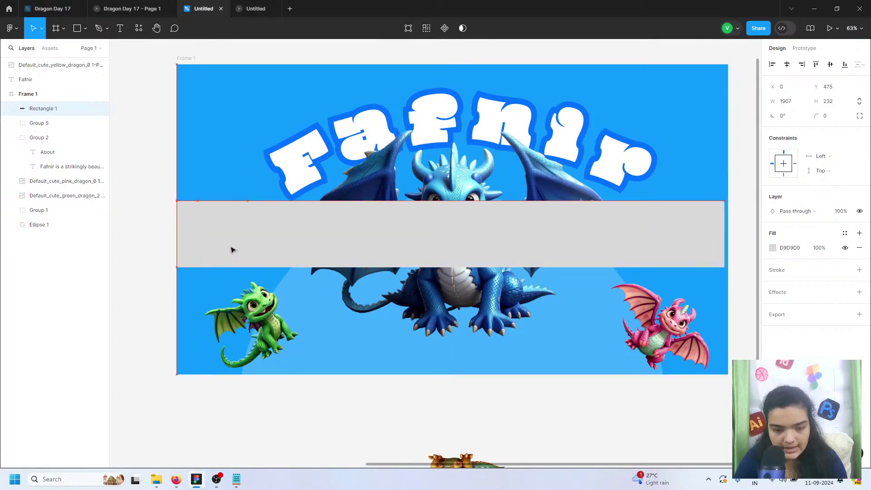
pyautogui.rightClick(300, 242)
pyautogui.click(331, 255)
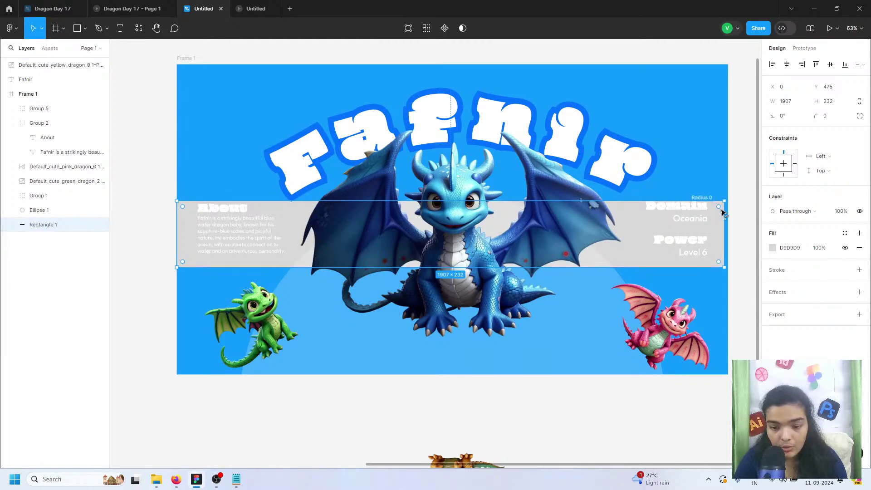
pyautogui.moveTo(724, 210); pyautogui.dragTo(728, 212)
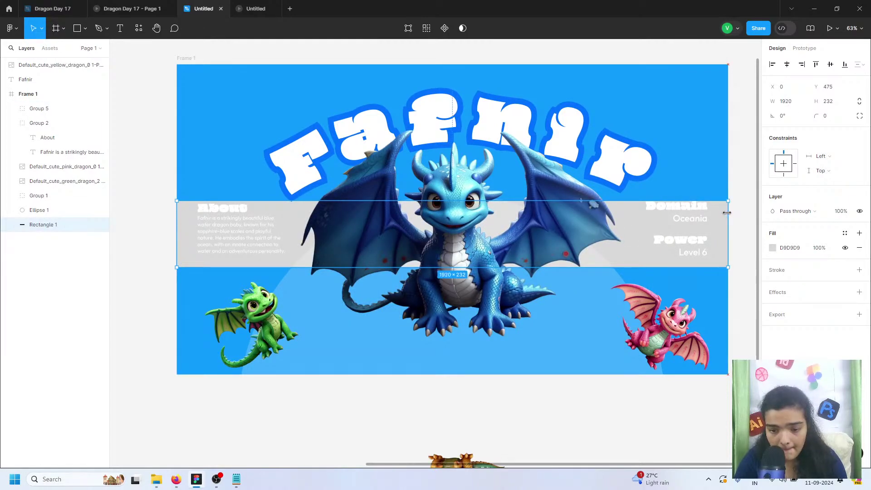
# Nudge the Domain and Power group down to centre it vertically within the guide rectangle
pyautogui.click(700, 224)
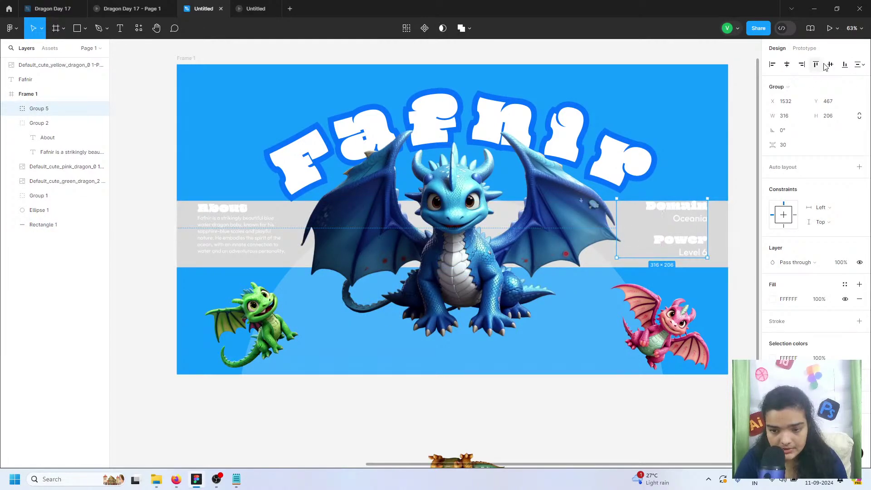
pyautogui.press('Down')
pyautogui.press('Down')
pyautogui.press('Down')
pyautogui.press('Down')
pyautogui.press('Down')
pyautogui.press('Down')
pyautogui.press('Down')
pyautogui.press('Down')
pyautogui.press('Down')
pyautogui.press('Down')
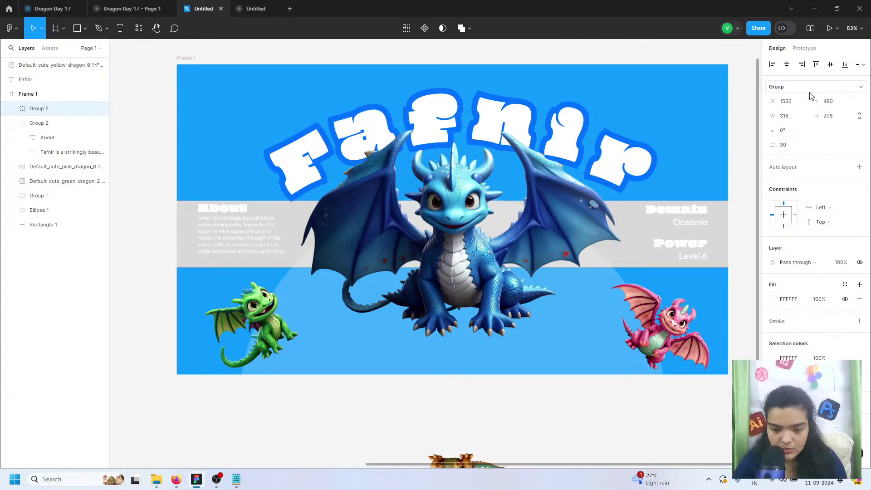
pyautogui.press('Down')
pyautogui.press('Down')
pyautogui.press('Up')
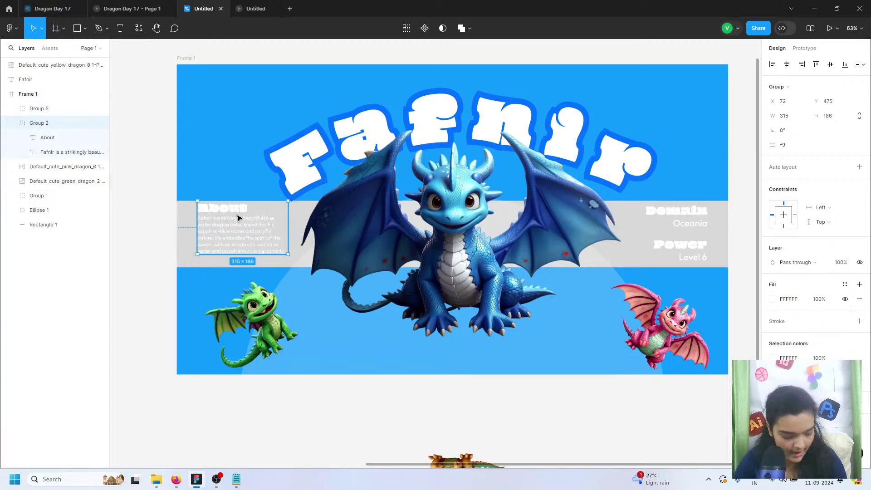
# Move the About group down to Y 487 and delete the full-width guide rectangle
pyautogui.press('Down')
pyautogui.press('Down')
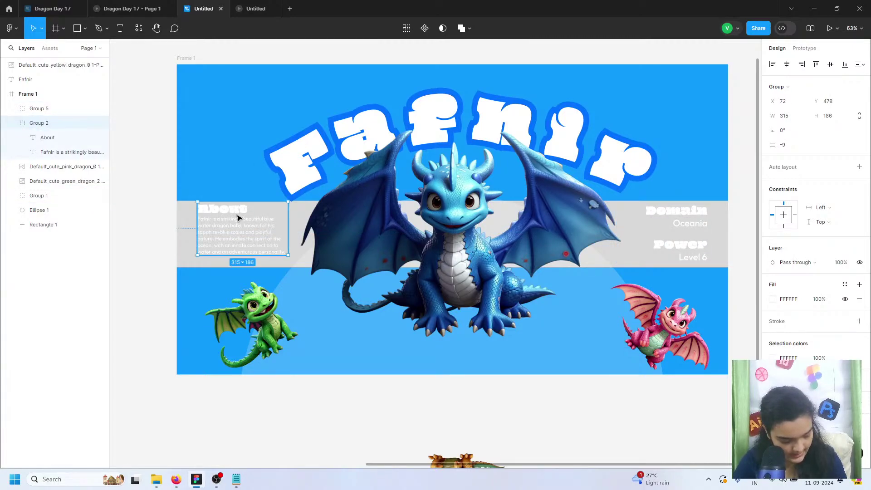
pyautogui.press('Down')
pyautogui.press('Down')
pyautogui.press('Down')
pyautogui.press('Down')
pyautogui.press('Down')
pyautogui.press('Down')
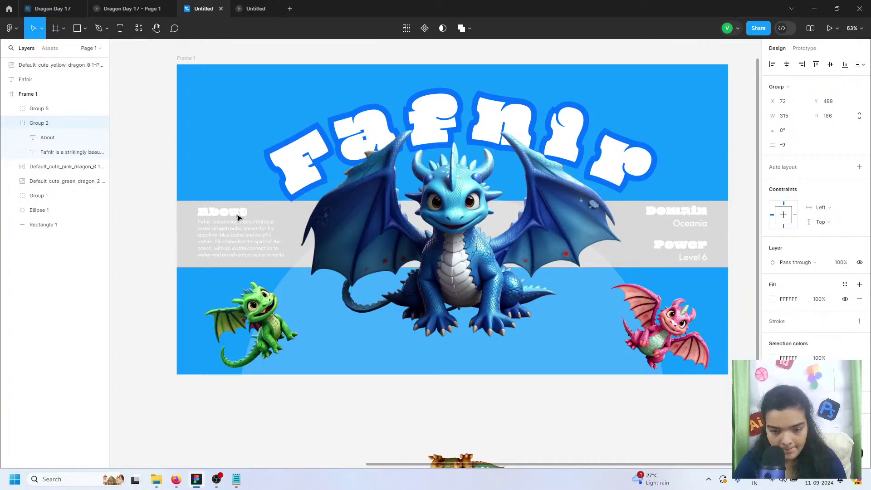
pyautogui.press('Down')
pyautogui.press('Down')
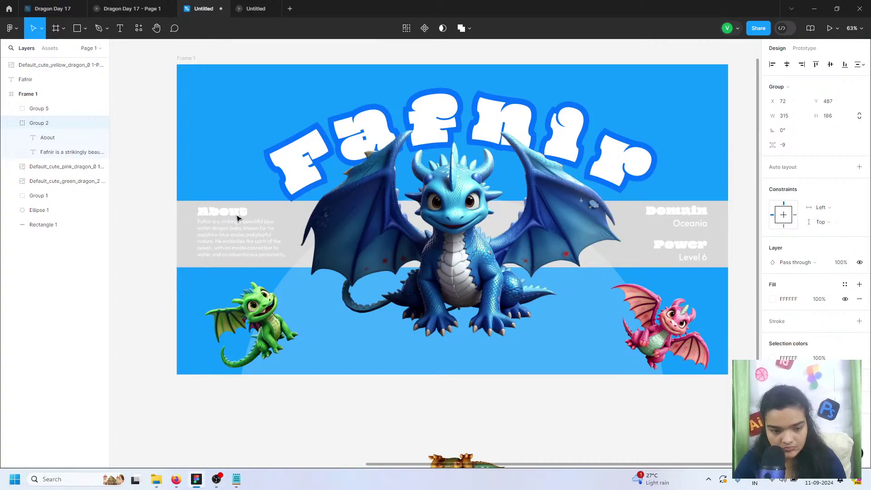
pyautogui.click(186, 234)
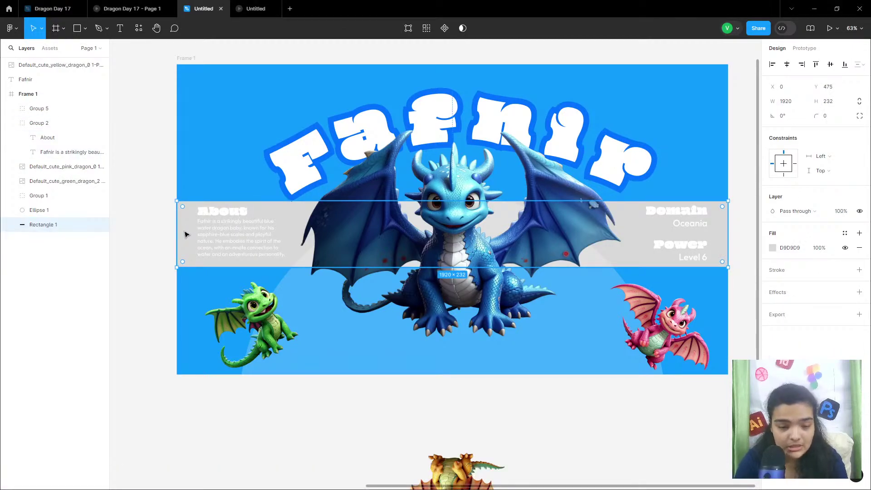
pyautogui.press('Delete')
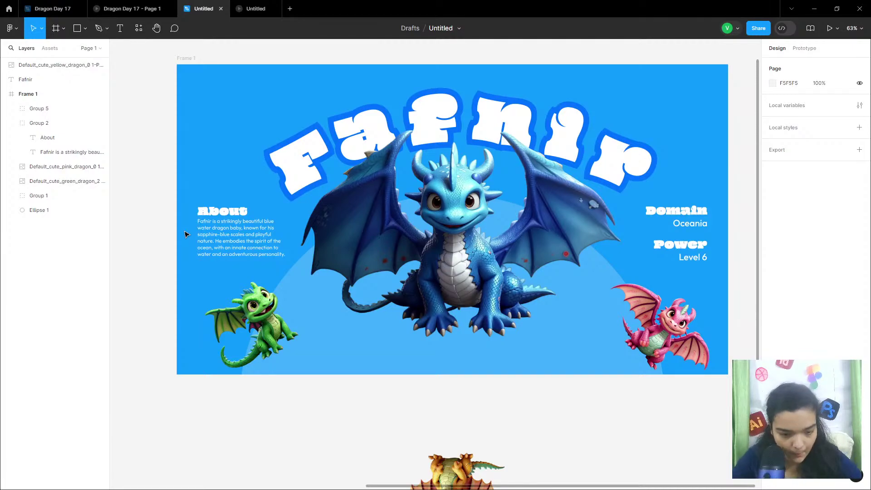
# Move the spare yellow dragon image from the canvas into Frame 1, at the top of its layers
pyautogui.scroll(-2, 409, 345)
pyautogui.scroll(-3, 408, 345)
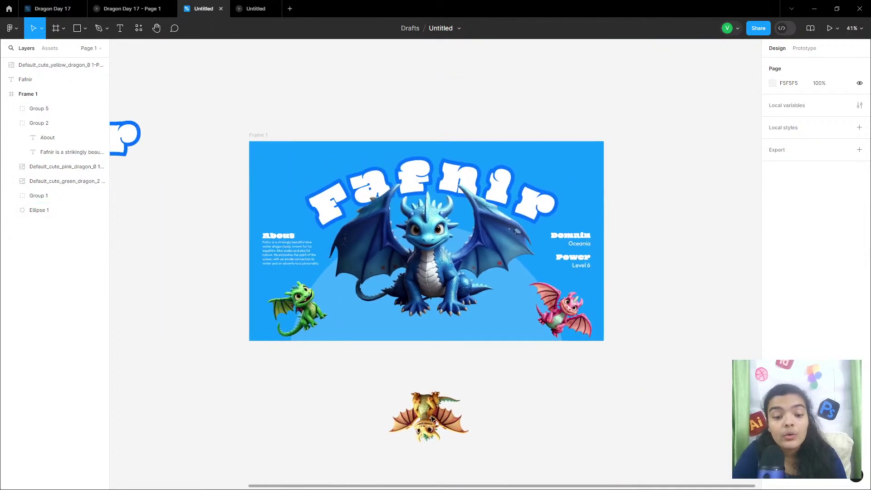
pyautogui.click(409, 418)
pyautogui.click(409, 418)
pyautogui.keyDown('shift'); pyautogui.click(292, 307); pyautogui.keyUp('shift')
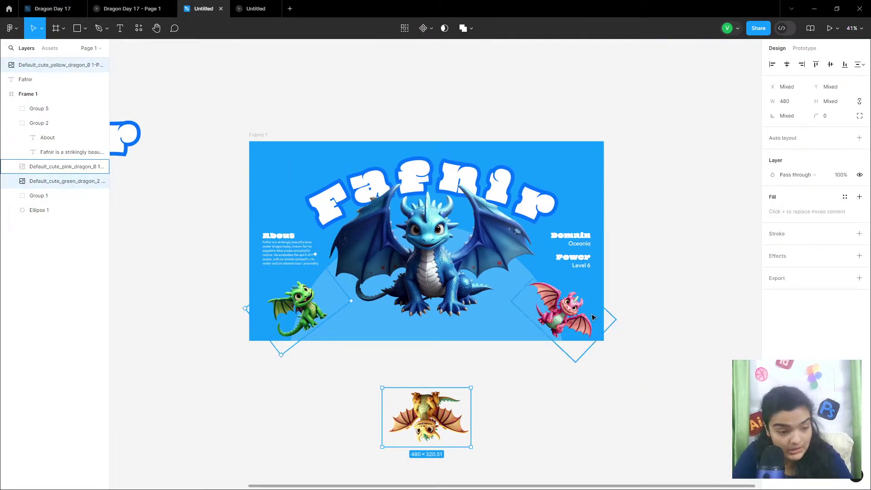
pyautogui.keyDown('shift'); pyautogui.click(562, 298); pyautogui.keyUp('shift')
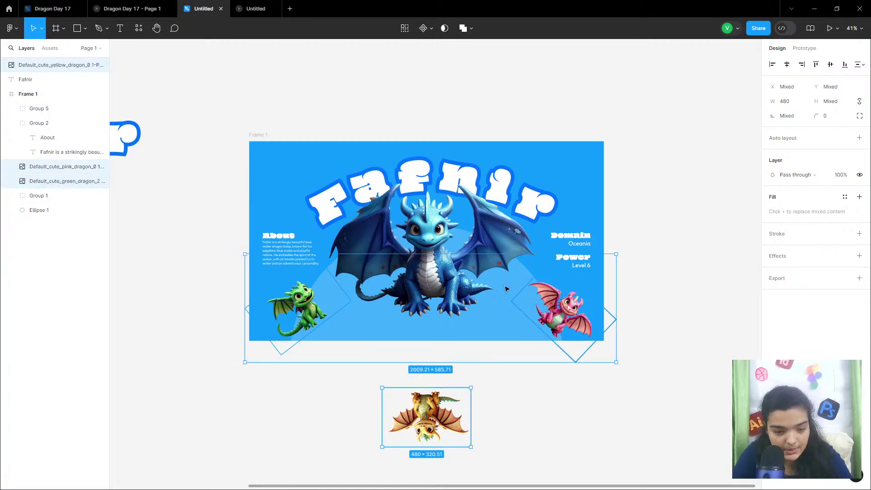
pyautogui.click(51, 66)
pyautogui.moveTo(51, 68); pyautogui.dragTo(45, 104)
pyautogui.click(31, 65)
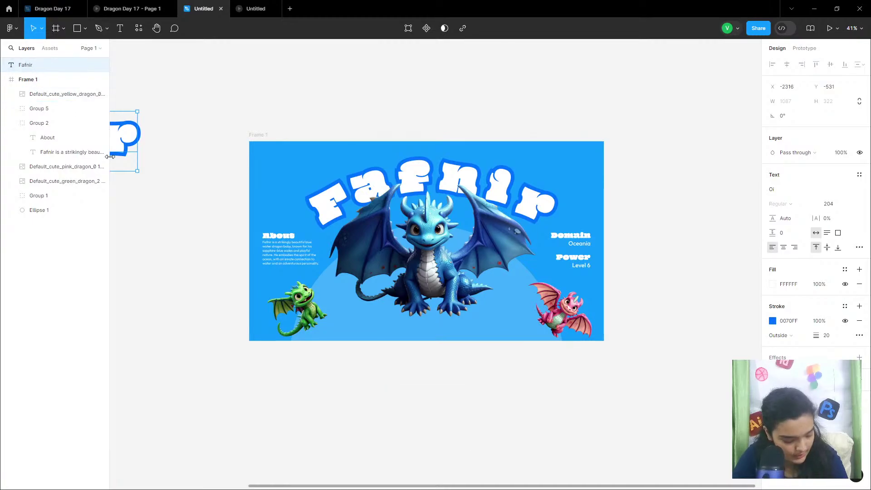
# Duplicate Frame 1 to make the next slide beside it
pyautogui.click(245, 151)
pyautogui.click(255, 136)
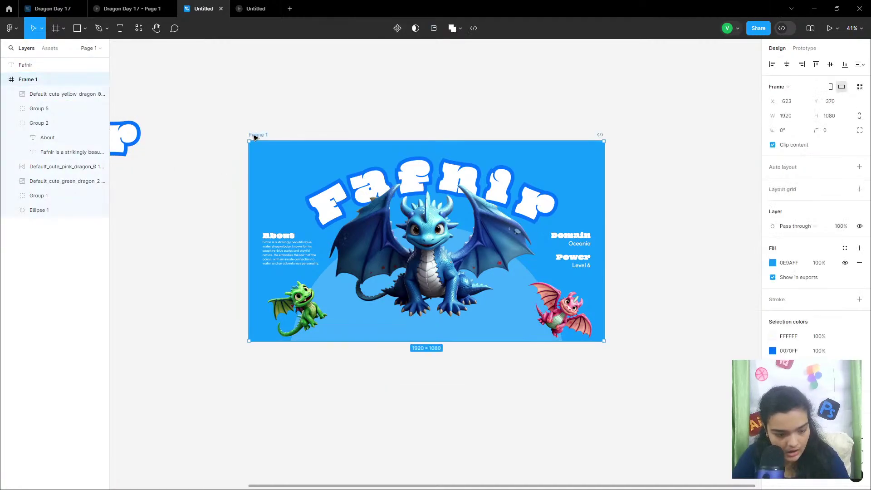
pyautogui.hotkey('ctrl', 'd')
pyautogui.hscroll(7, 270, 148)
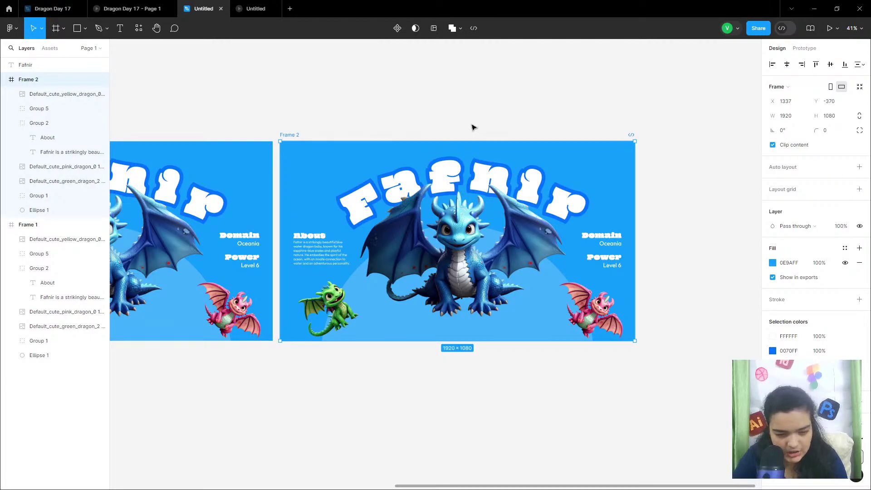
pyautogui.hscroll(-2, 472, 127)
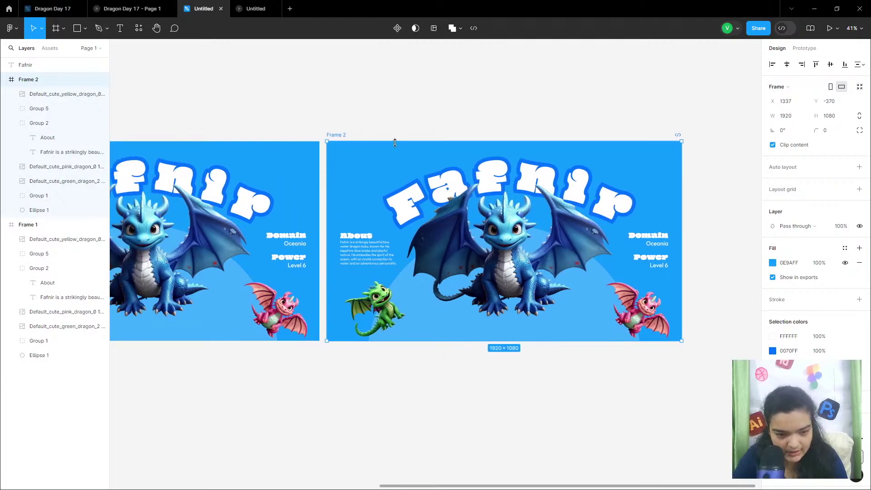
# Try a lime green C0FF0E fill on the duplicated frame, and undo it
pyautogui.click(772, 267)
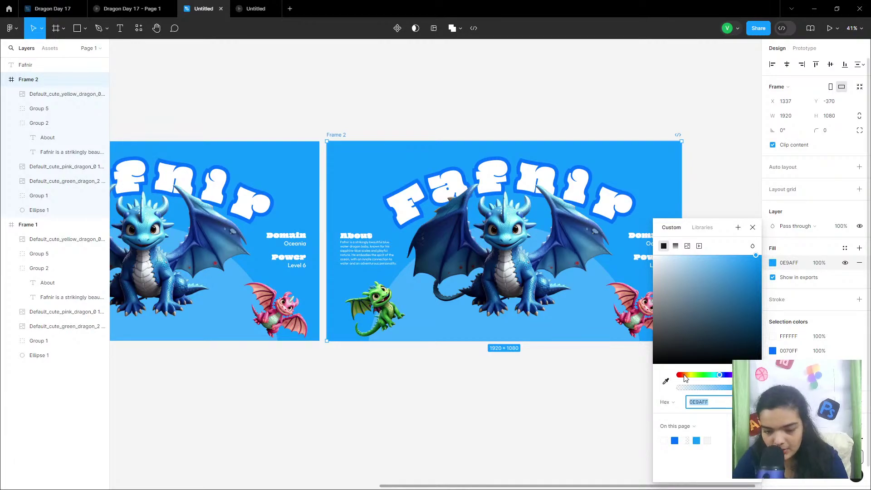
pyautogui.moveTo(686, 375)
pyautogui.mouseDown()
pyautogui.moveTo(701, 375)
pyautogui.moveTo(694, 376)
pyautogui.mouseUp()
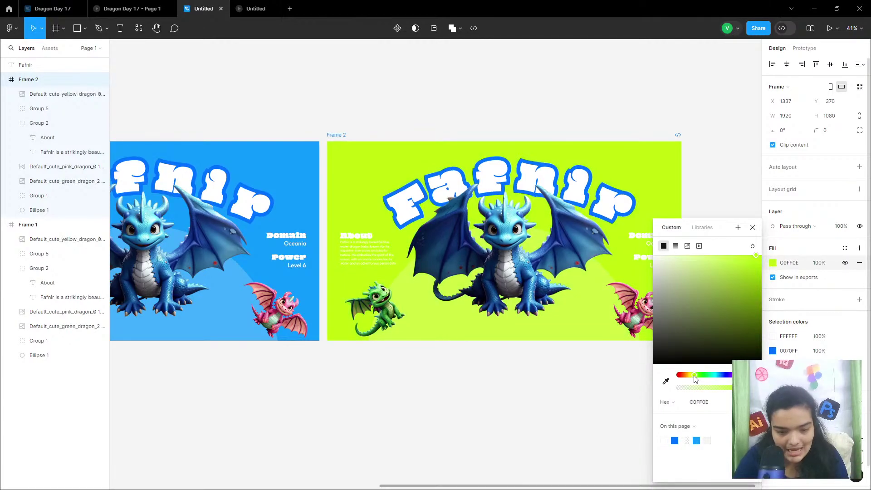
pyautogui.scroll(3, 477, 319)
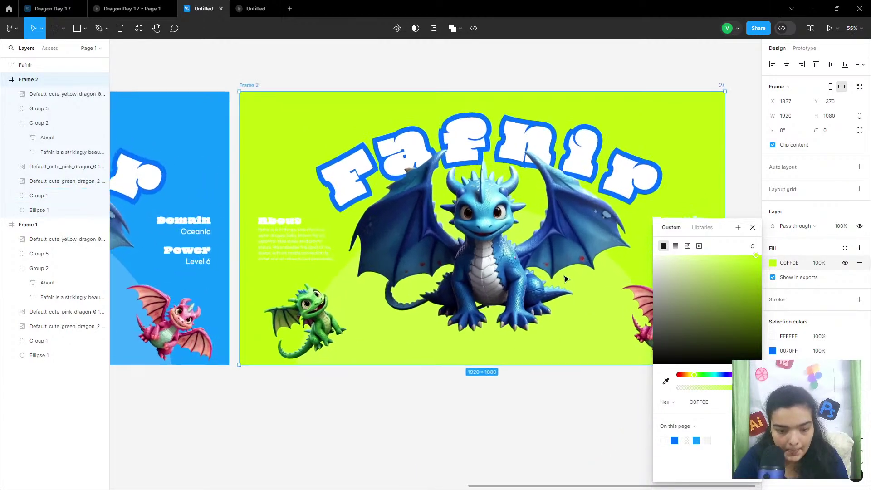
pyautogui.scroll(-2, 477, 319)
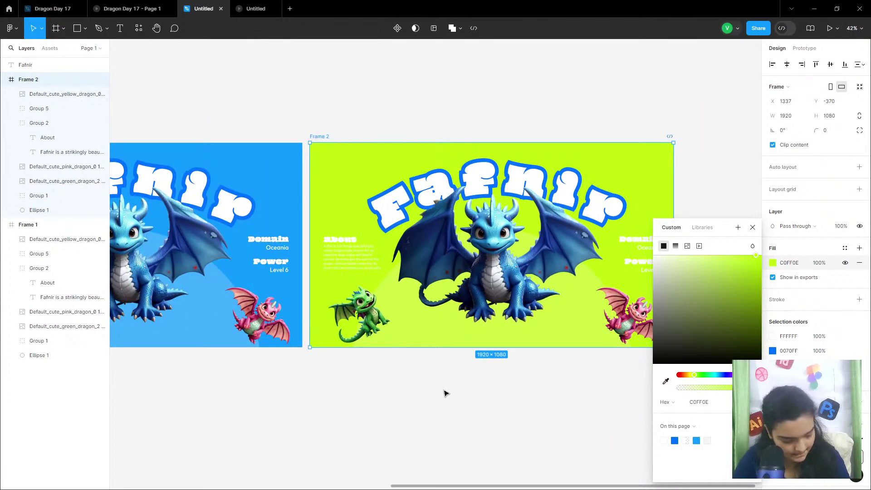
pyautogui.hotkey('ctrl', 'z')
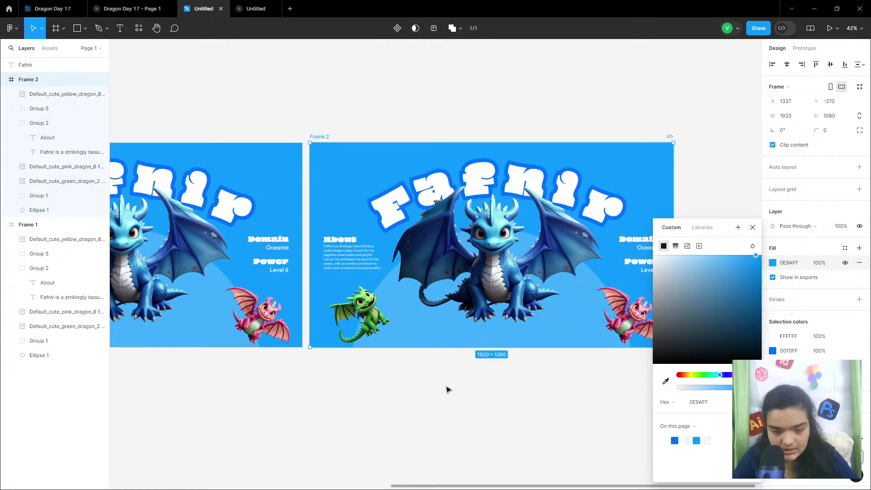
pyautogui.click(450, 392)
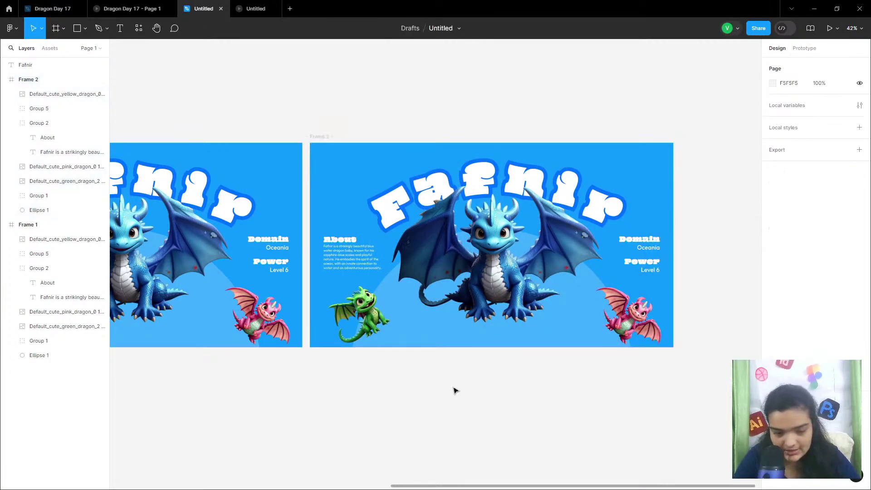
# Replace the large central dragon's image fill in Frame 2 with the file Default_cute_pink_dragon_0 1-Photoroom
pyautogui.doubleClick(514, 229)
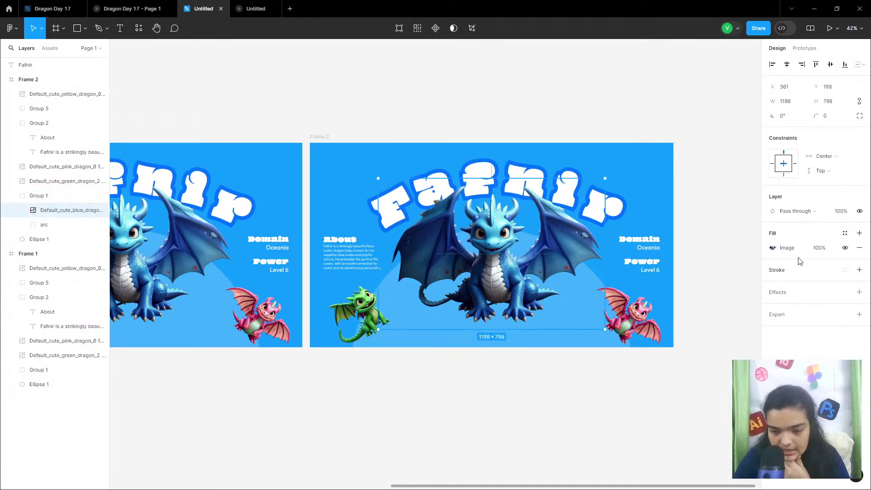
pyautogui.click(773, 248)
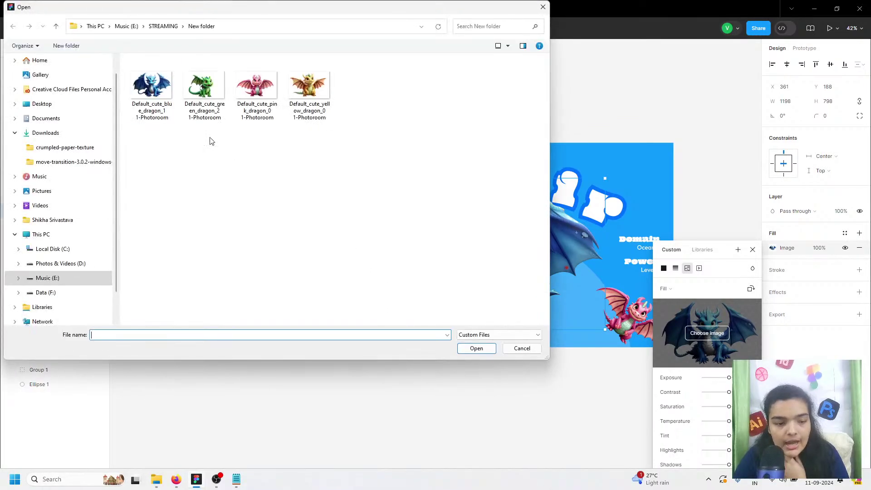
pyautogui.click(245, 98)
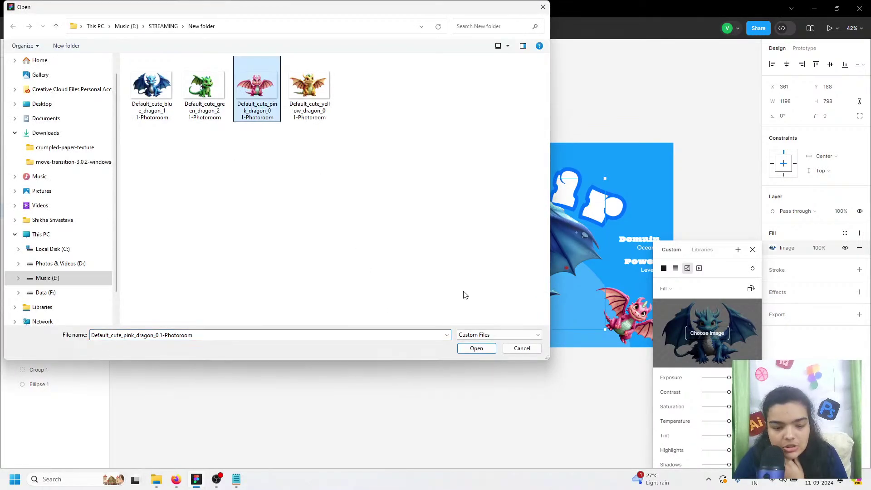
pyautogui.click(475, 348)
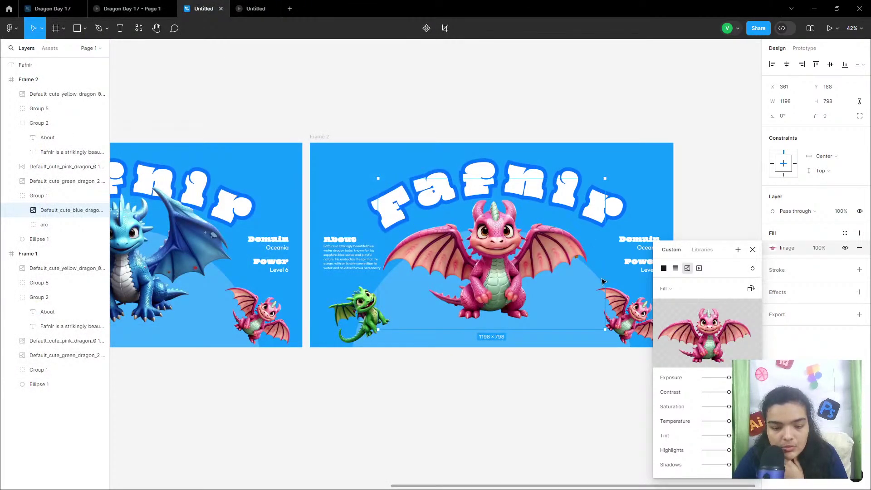
# Swap the image fill of Frame 2's small pink dragon for the file Default_cute_yellow_dragon_0 1-Photoroom
pyautogui.click(640, 308)
pyautogui.click(737, 303)
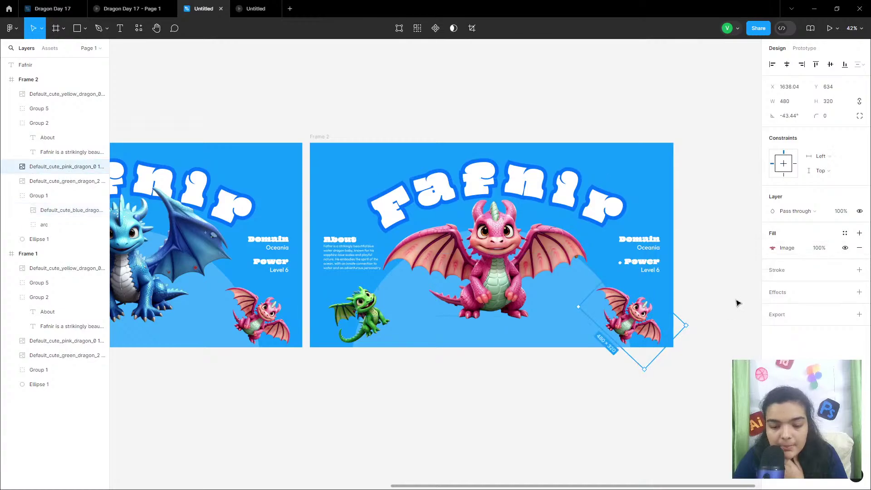
pyautogui.click(773, 250)
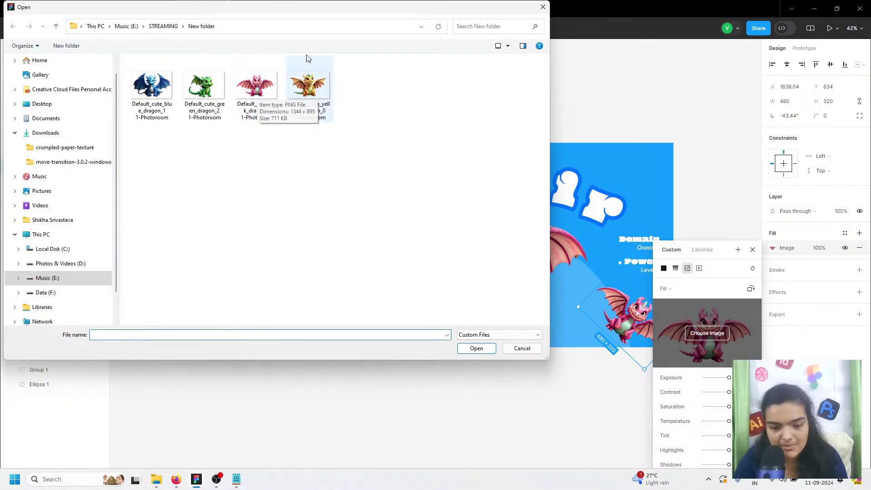
pyautogui.moveTo(350, 1); pyautogui.dragTo(410, 327)
pyautogui.moveTo(296, 236); pyautogui.dragTo(456, 372)
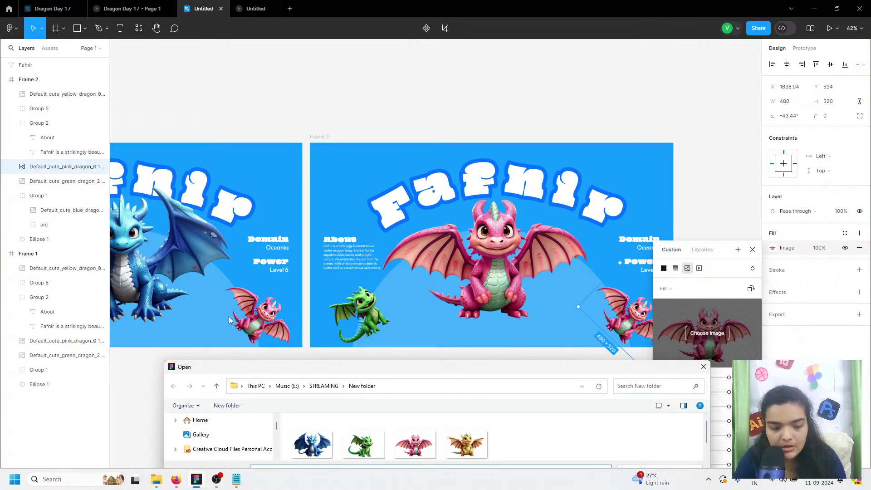
pyautogui.click(468, 447)
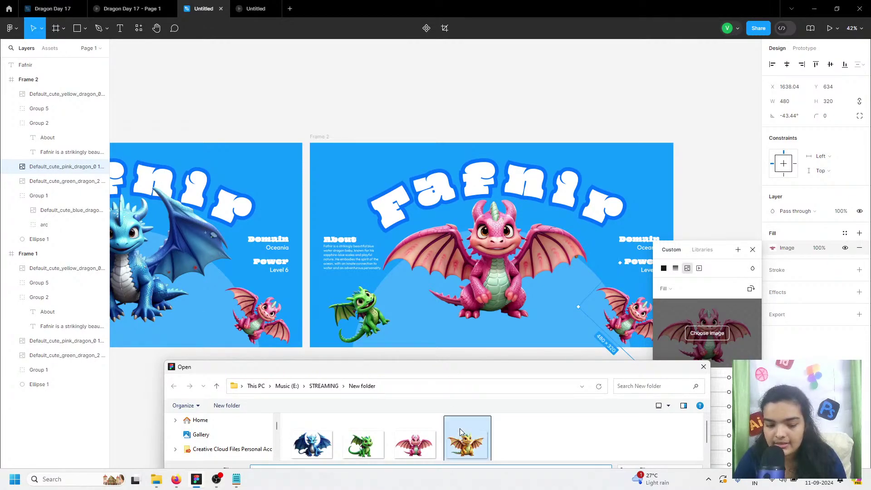
pyautogui.click(637, 451)
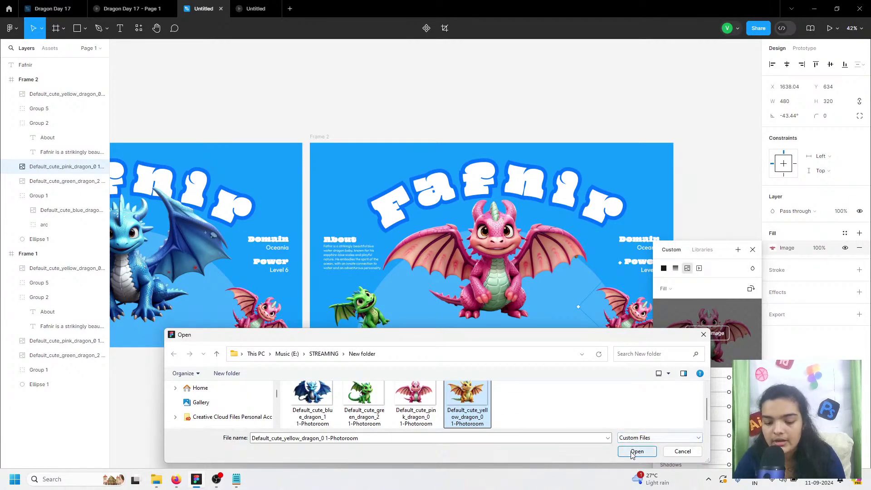
# Swap the image fill of Frame 2's small green dragon for the file Default_cute_blue_dragon_1 1-Photoroom
pyautogui.click(343, 306)
pyautogui.click(787, 248)
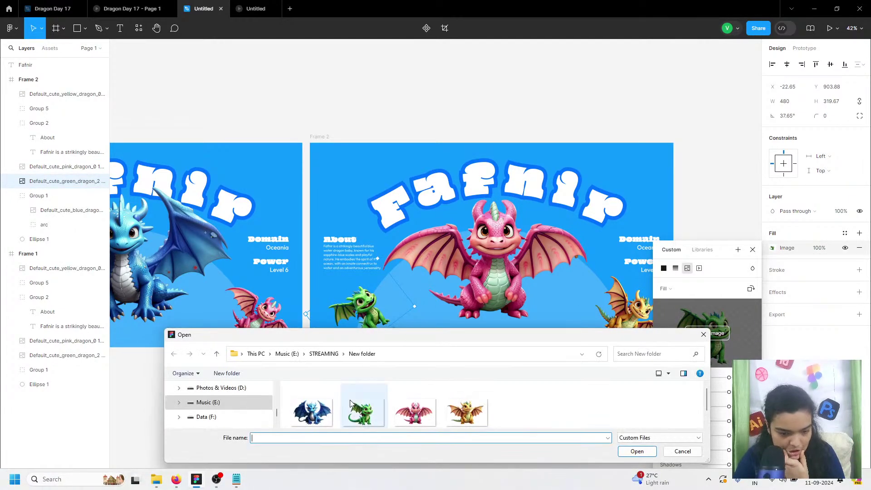
pyautogui.click(314, 409)
pyautogui.click(635, 451)
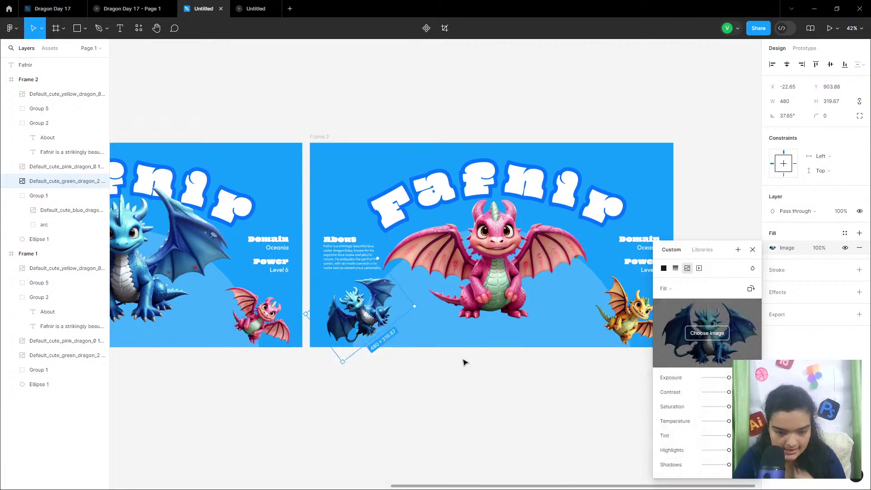
pyautogui.hscroll(-5, 499, 372)
pyautogui.hscroll(2, 492, 363)
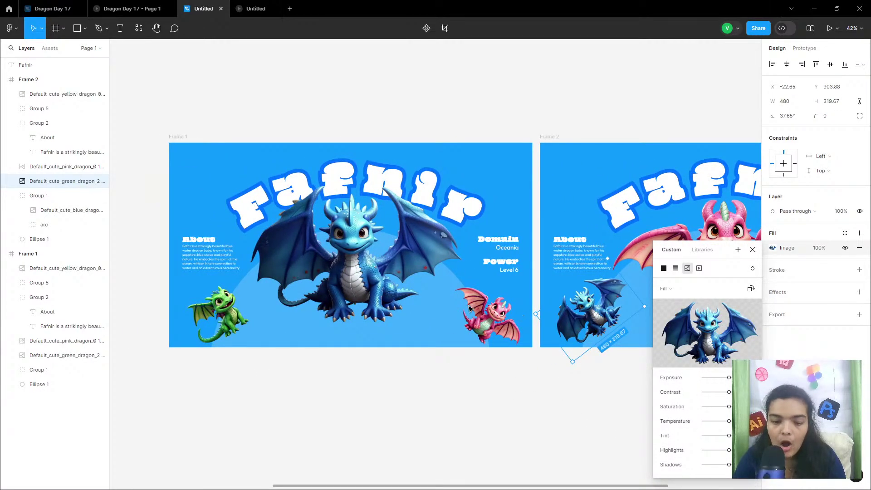
# Replace the image fill of the yellow dragon layer in Frame 2 with the Default_cute_green_dragon_2 1-Photoroom image
pyautogui.hscroll(3, 469, 309)
pyautogui.hscroll(10, 468, 325)
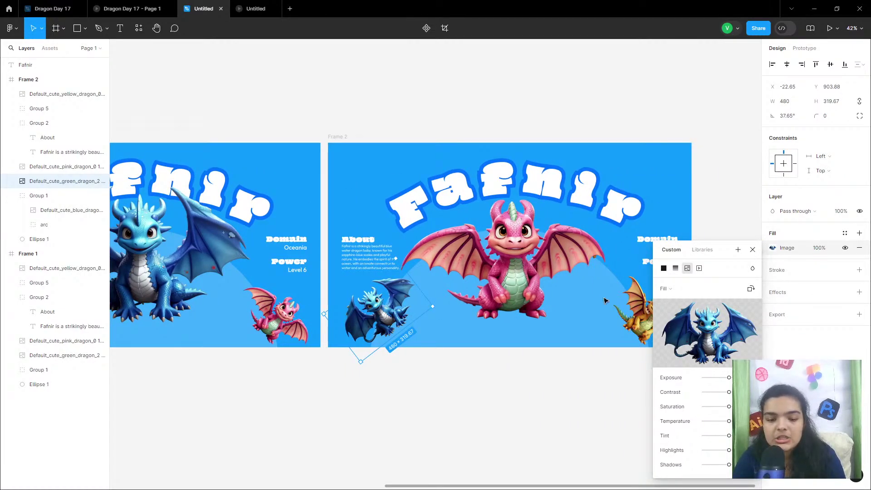
pyautogui.hscroll(4, 533, 286)
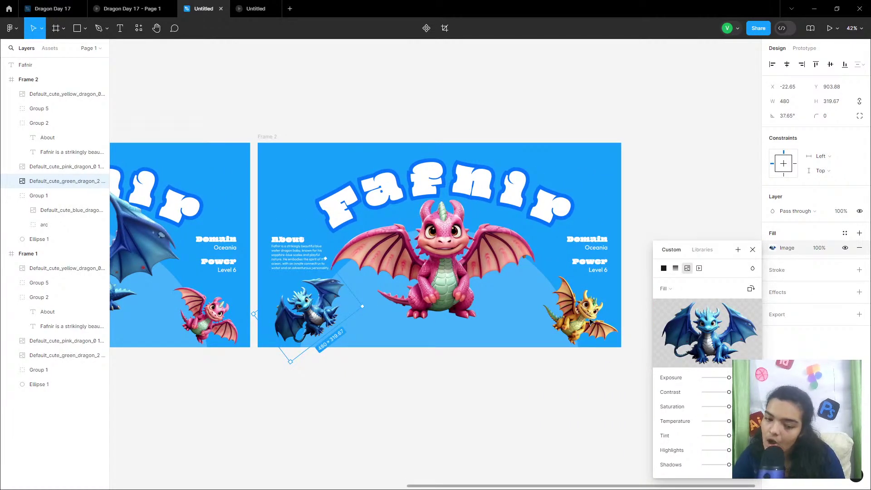
pyautogui.click(59, 94)
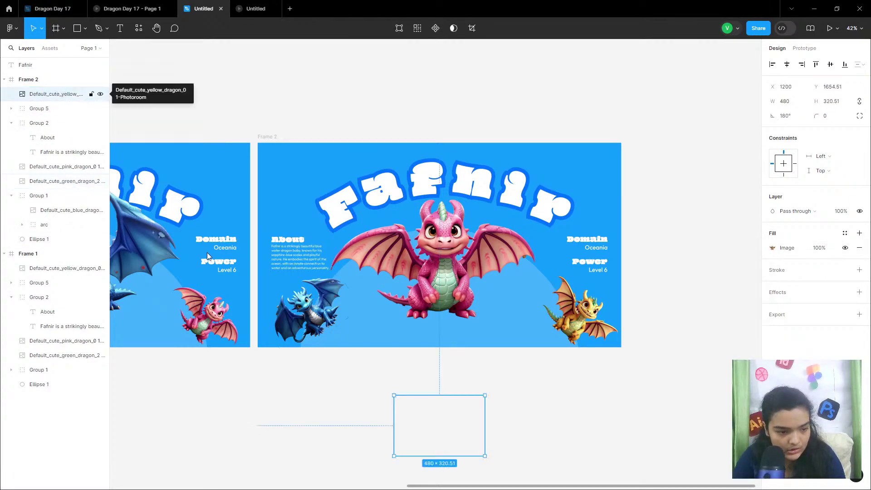
pyautogui.click(772, 247)
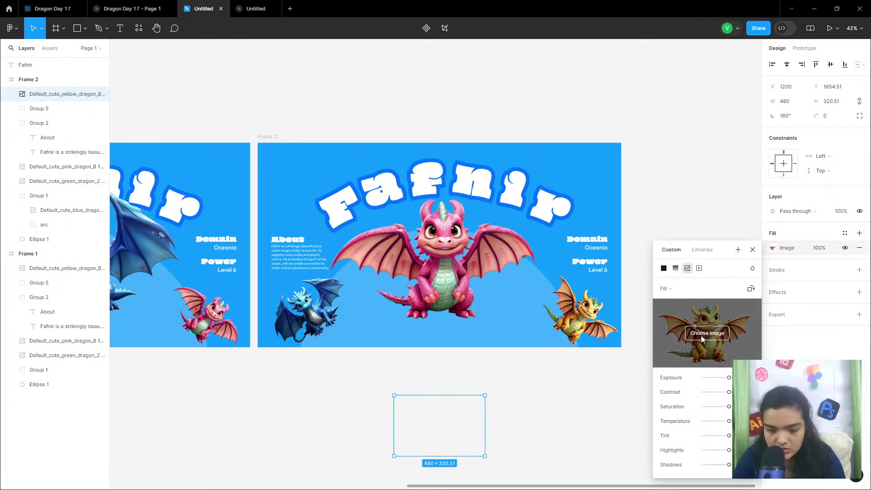
pyautogui.click(703, 334)
pyautogui.click(363, 393)
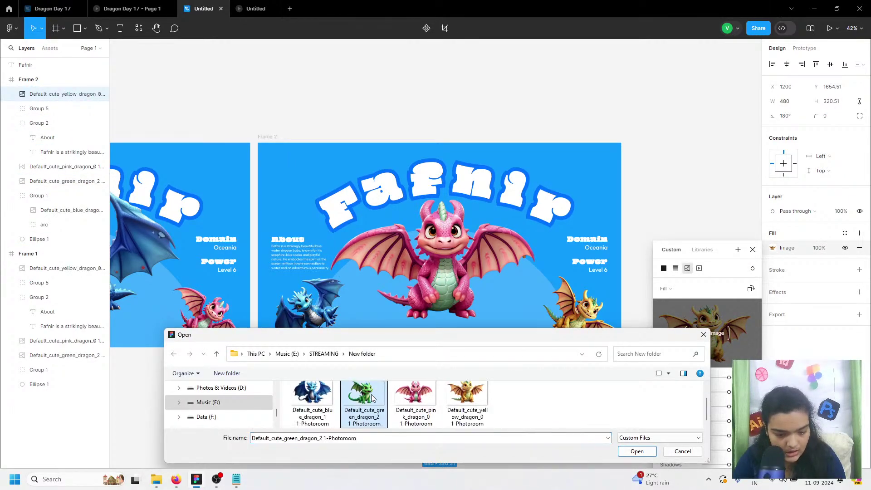
pyautogui.click(637, 452)
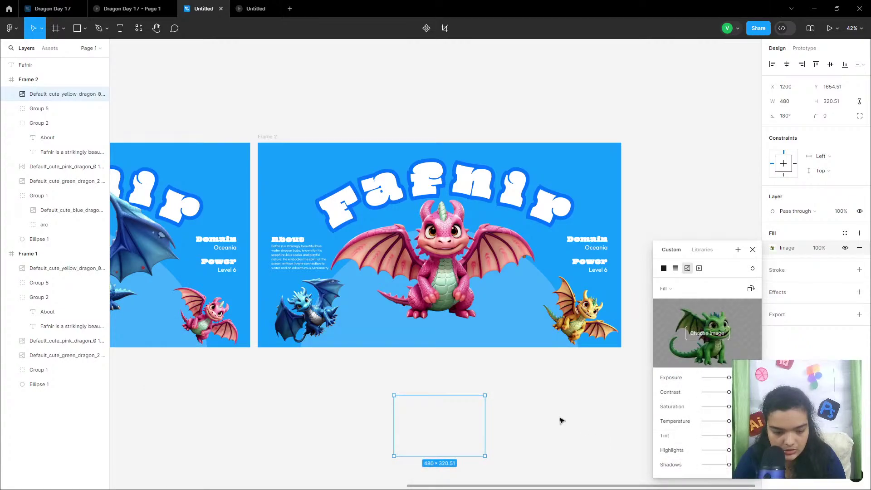
pyautogui.click(562, 416)
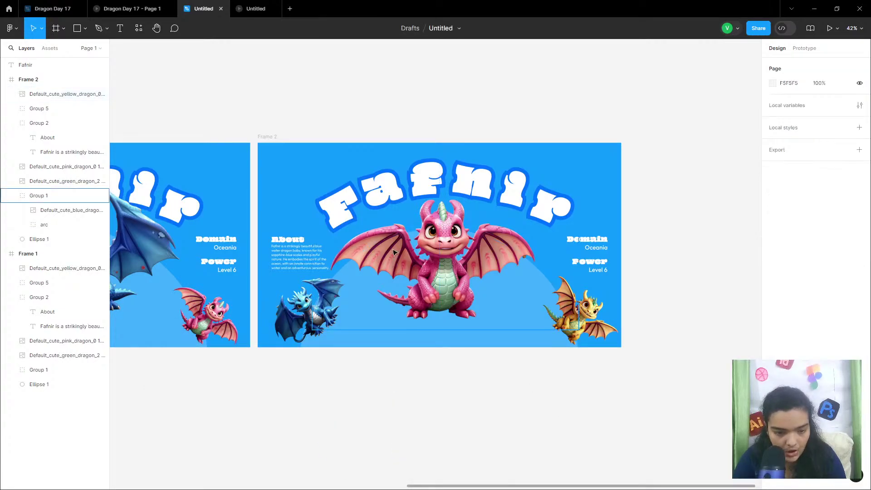
# Recolour Frame 2's background pink by sampling the central dragon and intensifying the fill to FF2E78
pyautogui.click(266, 142)
pyautogui.click(771, 265)
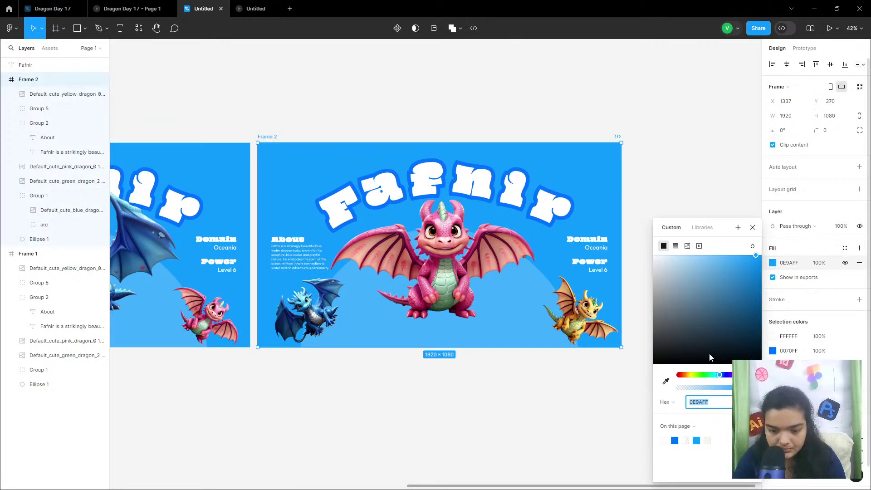
pyautogui.moveTo(720, 328); pyautogui.dragTo(779, 264)
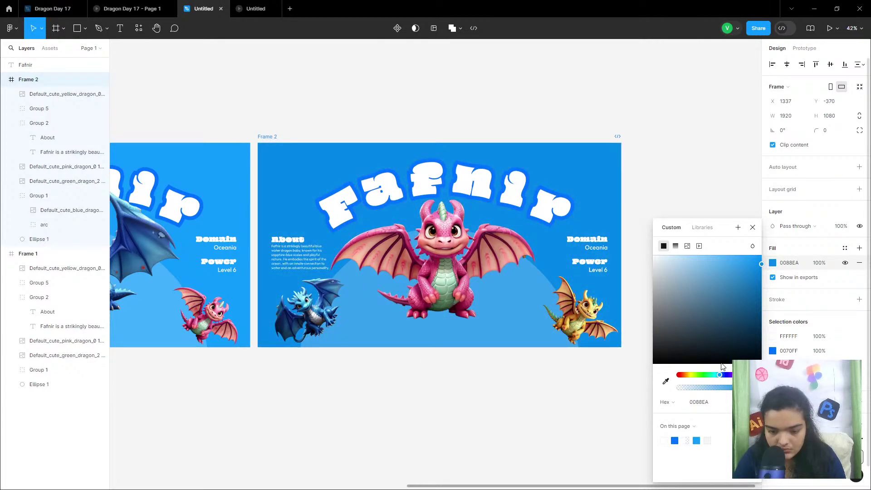
pyautogui.moveTo(720, 373); pyautogui.dragTo(692, 385)
pyautogui.click(681, 387)
pyautogui.click(666, 381)
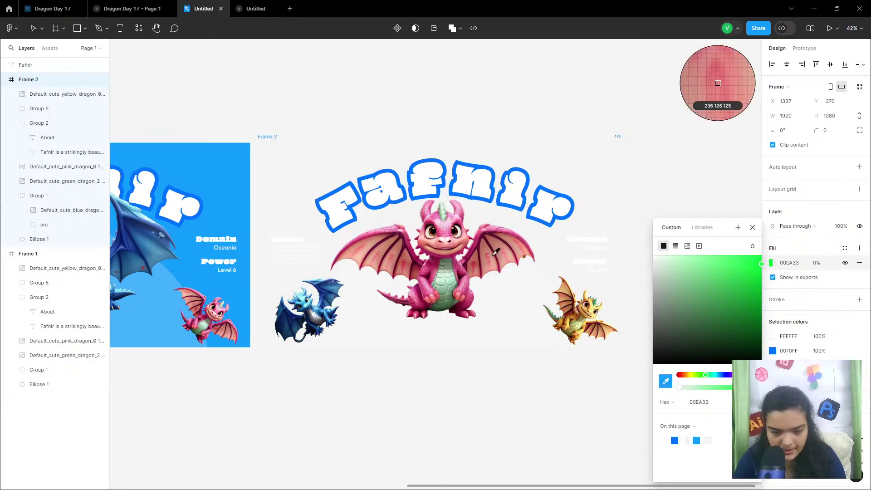
pyautogui.click(498, 226)
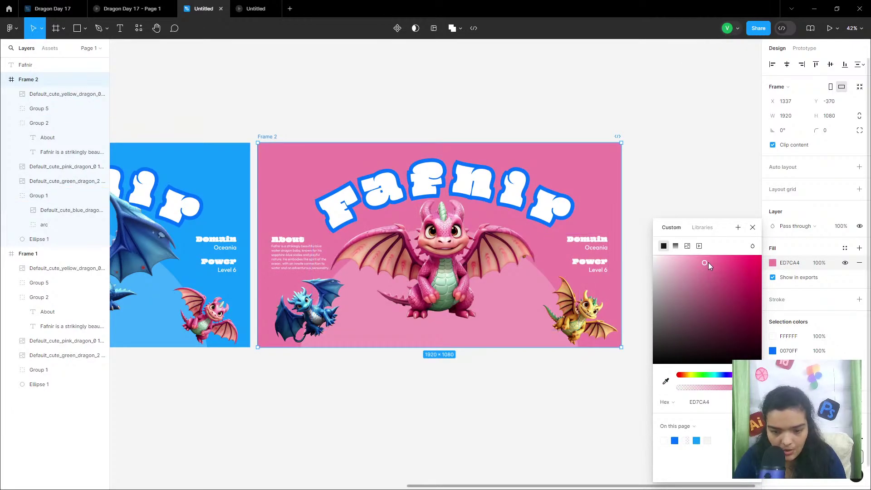
pyautogui.moveTo(709, 262); pyautogui.dragTo(743, 246)
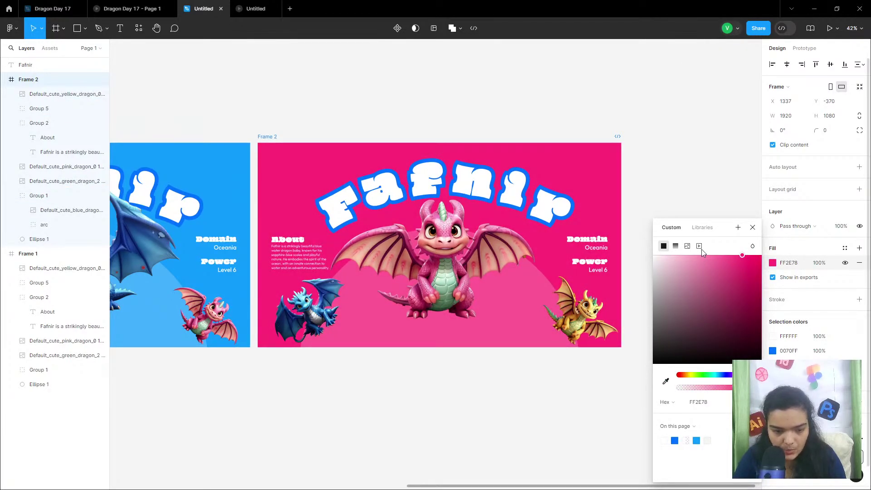
# Replace the first and third letters of Frame 2's arched title with D and p
pyautogui.click(396, 192)
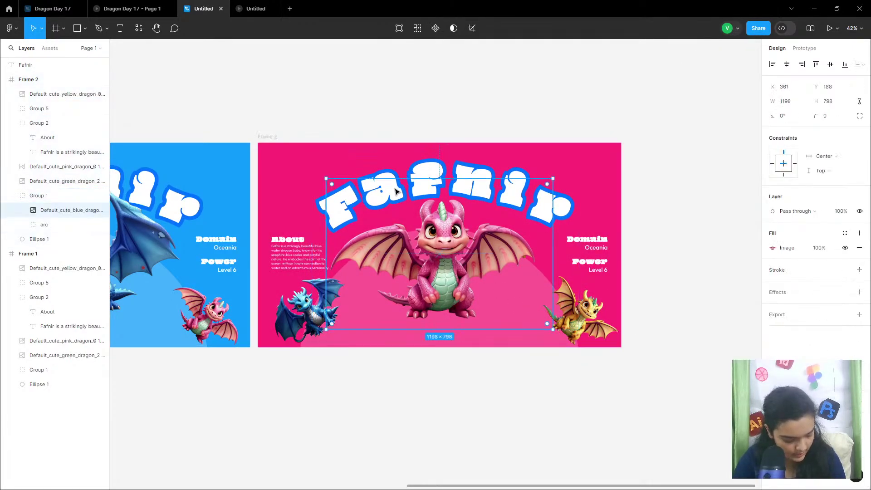
pyautogui.scroll(5, 384, 184)
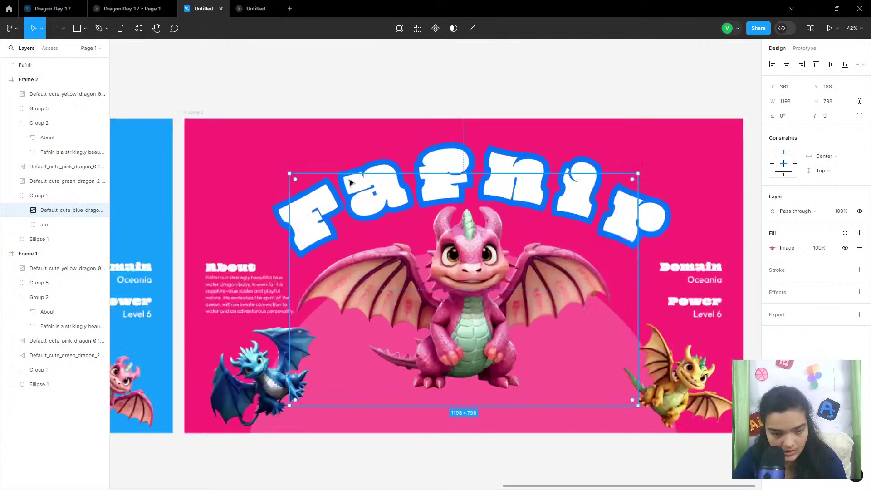
pyautogui.doubleClick(214, 226)
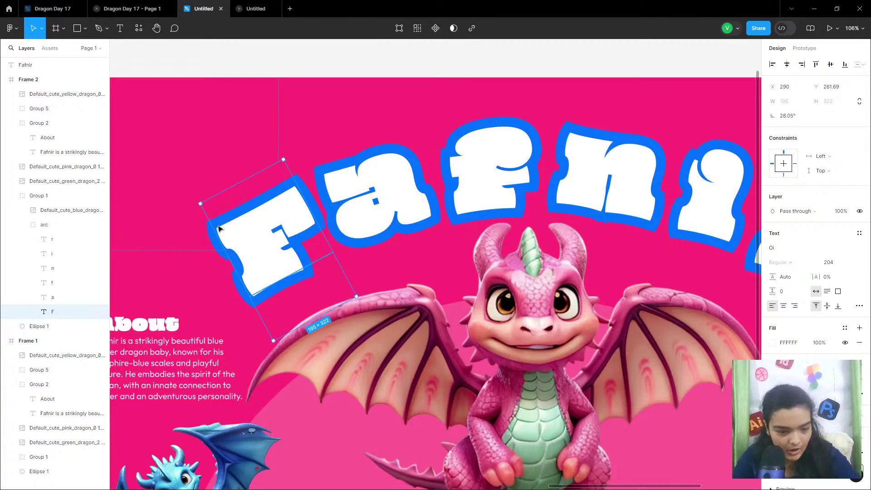
pyautogui.doubleClick(226, 233)
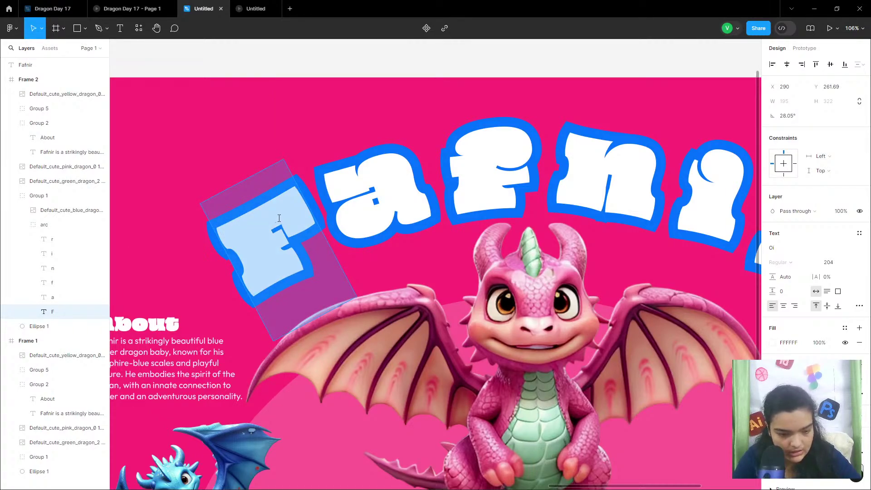
pyautogui.write('D')
pyautogui.doubleClick(372, 188)
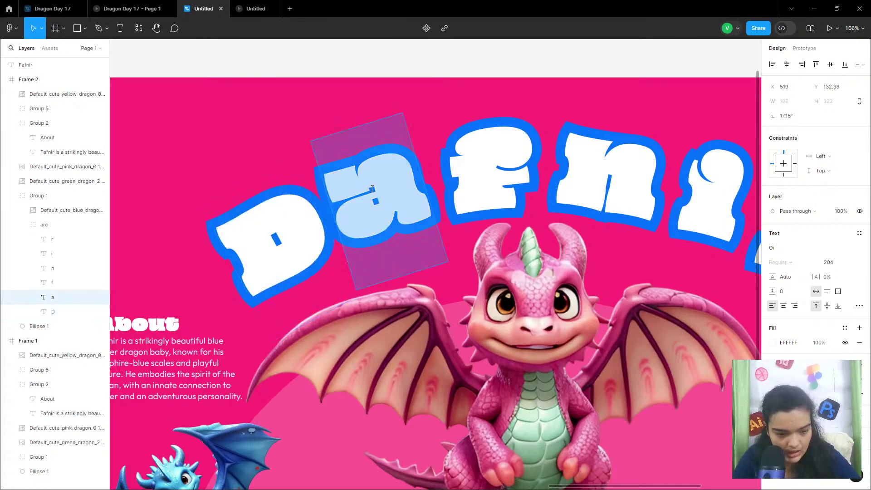
pyautogui.doubleClick(485, 173)
pyautogui.write('p')
# Replace the last three letters of Frame 2's arched title with h, n and e to spell Daphne
pyautogui.doubleClick(577, 166)
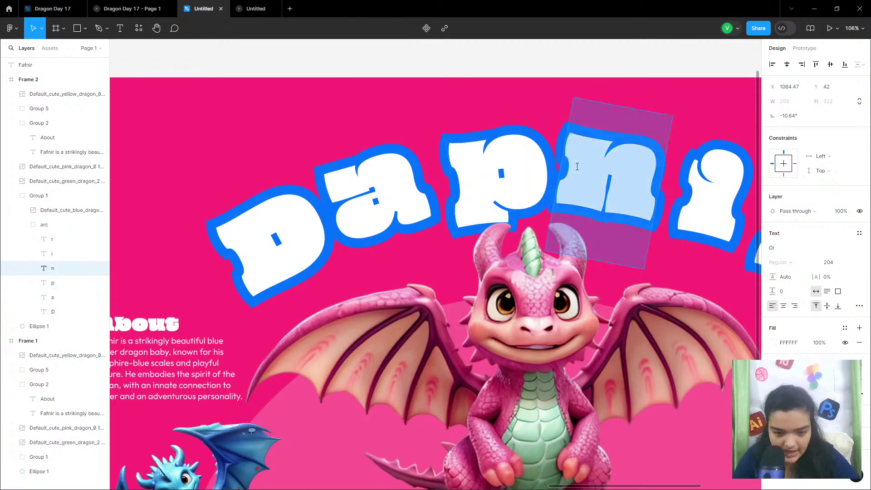
pyautogui.write('h')
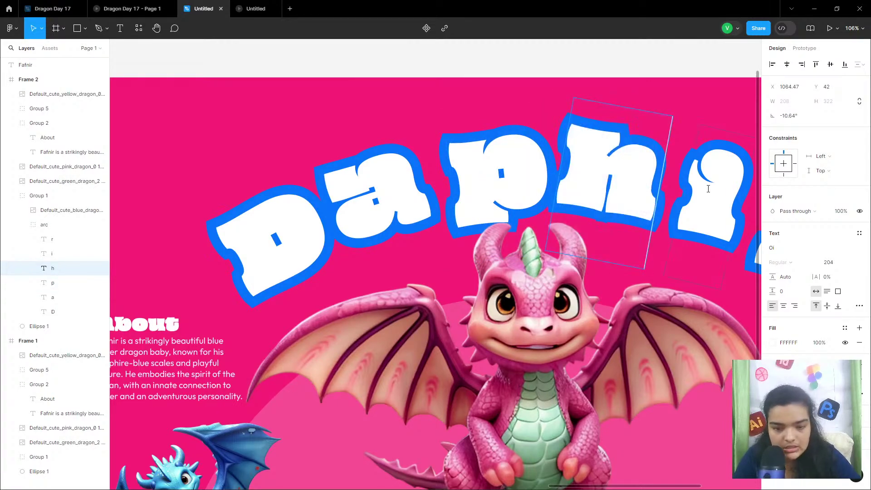
pyautogui.doubleClick(713, 189)
pyautogui.write('n')
pyautogui.hscroll(5, 681, 204)
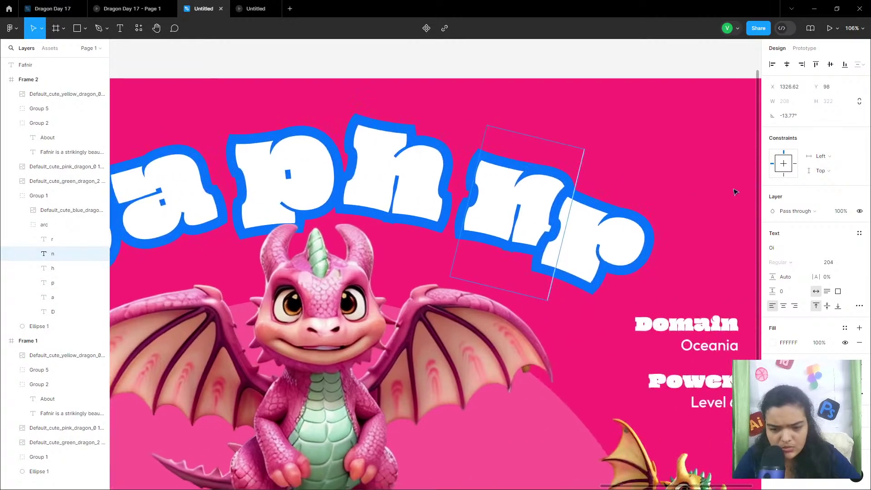
pyautogui.doubleClick(632, 218)
pyautogui.write('e')
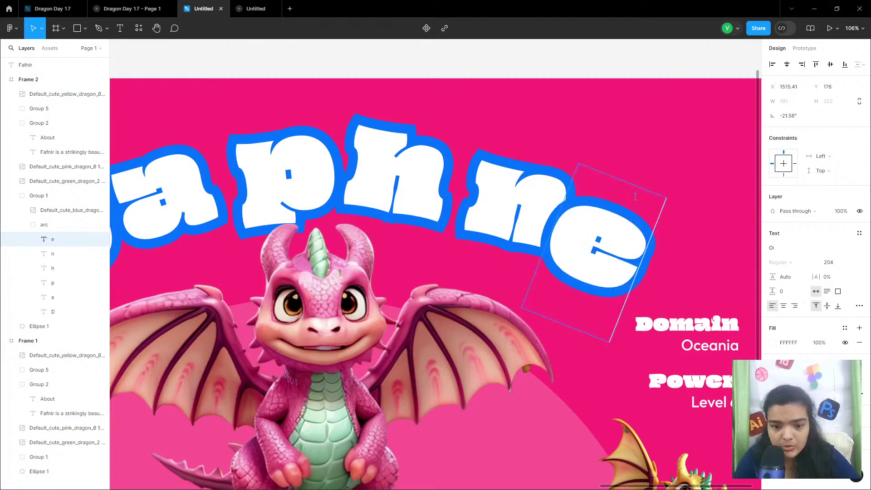
pyautogui.press('Escape')
# Adjust the title's letter spacing by moving the p left to X 782 and the h slightly right
pyautogui.hscroll(-3, 294, 168)
pyautogui.hscroll(-2, 294, 168)
pyautogui.click(323, 153)
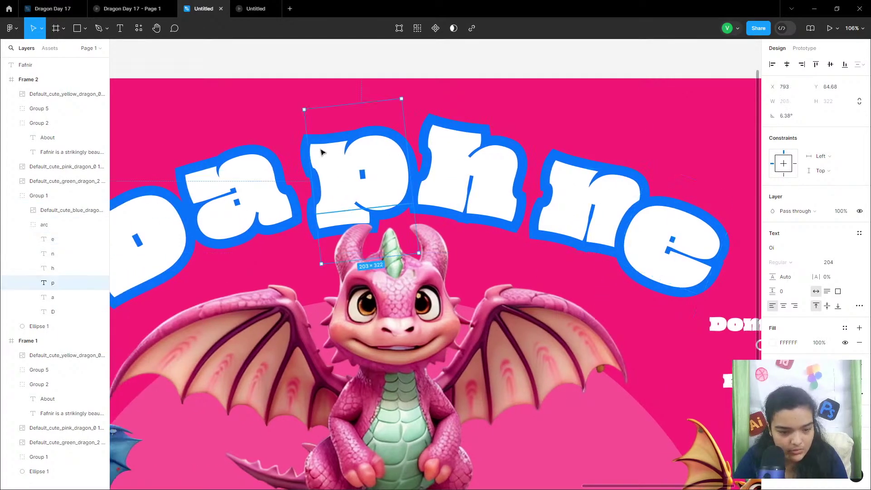
pyautogui.moveTo(352, 160); pyautogui.dragTo(345, 160)
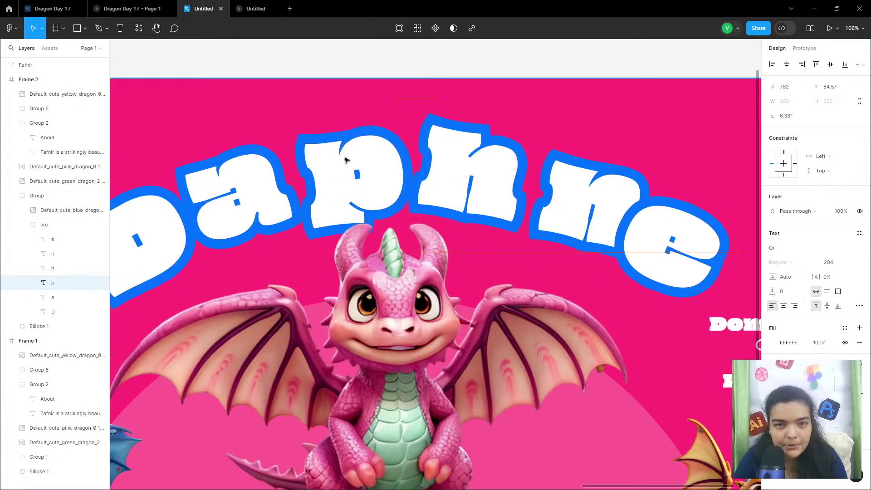
pyautogui.click(461, 151)
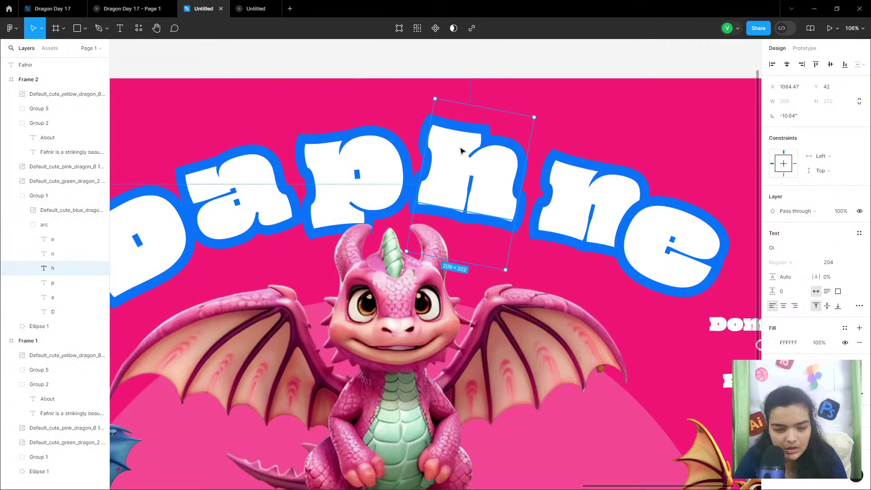
pyautogui.moveTo(460, 152); pyautogui.dragTo(465, 151)
pyautogui.hotkey('ctrl', 'z')
# Move the title's n left to X 1319.62 and place the e farther along the arc at X 1564.41, Y 207
pyautogui.click(570, 172)
pyautogui.click(575, 164)
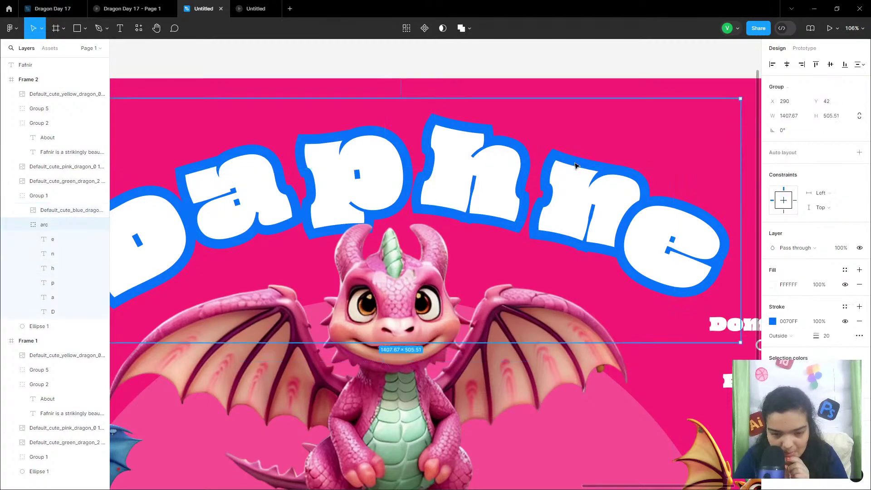
pyautogui.click(575, 165)
pyautogui.press('Escape')
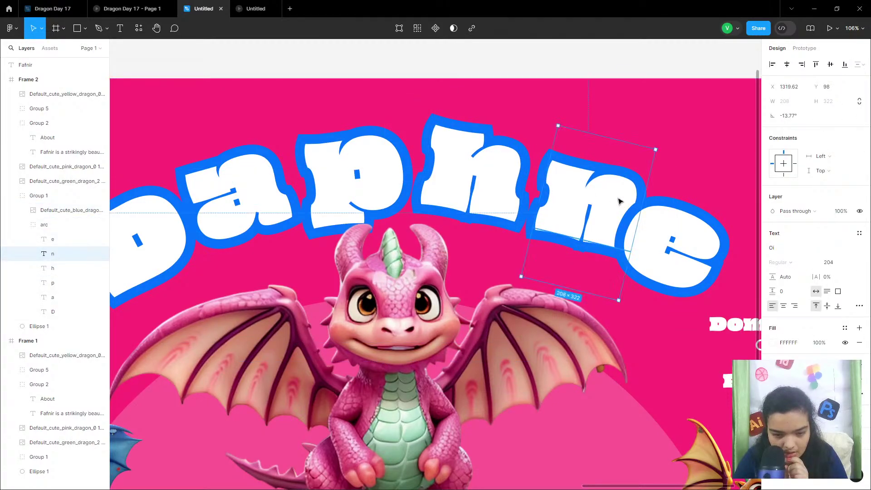
pyautogui.click(688, 206)
pyautogui.click(688, 207)
pyautogui.moveTo(671, 214); pyautogui.dragTo(684, 232)
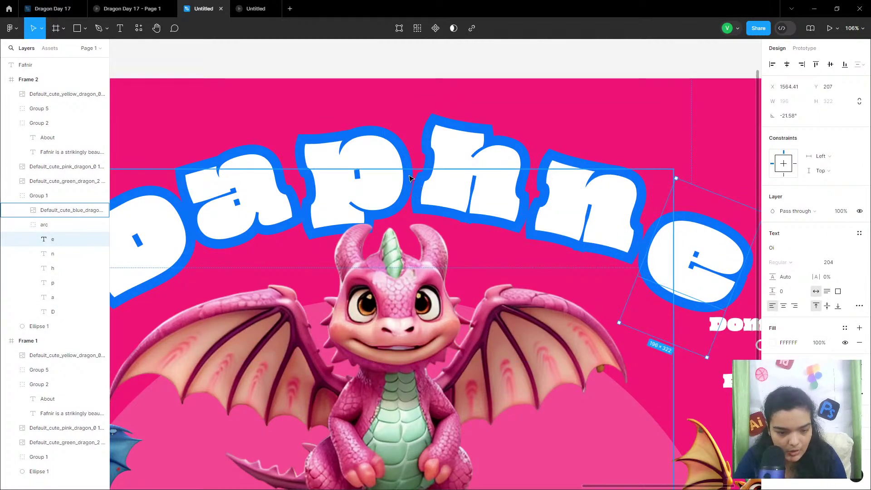
pyautogui.press('Escape')
# Nudge the title's letter p to X 783
pyautogui.click(379, 130)
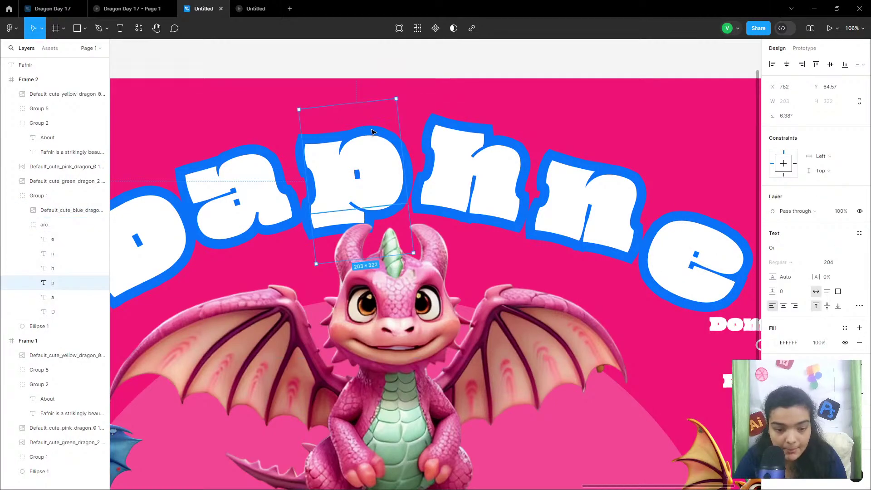
pyautogui.scroll(-3, 371, 131)
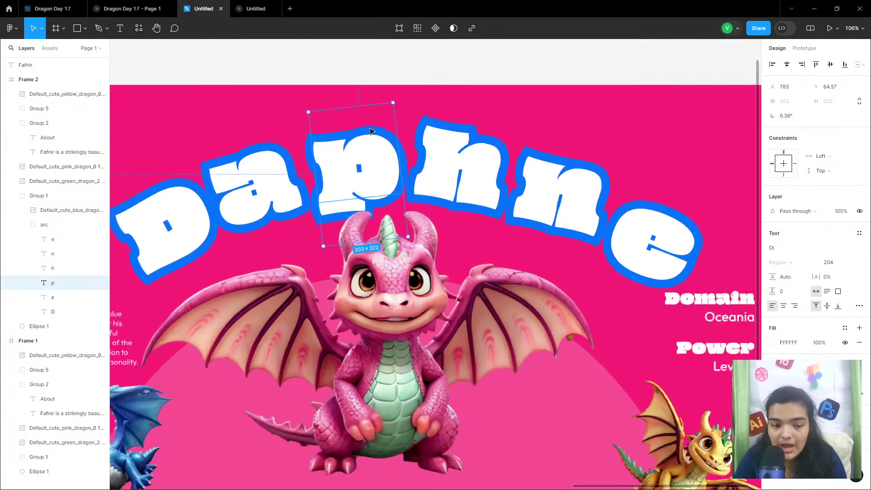
pyautogui.click(455, 110)
# Change the outline colour of the Daphne title group to the darker pink DD2063
pyautogui.click(424, 133)
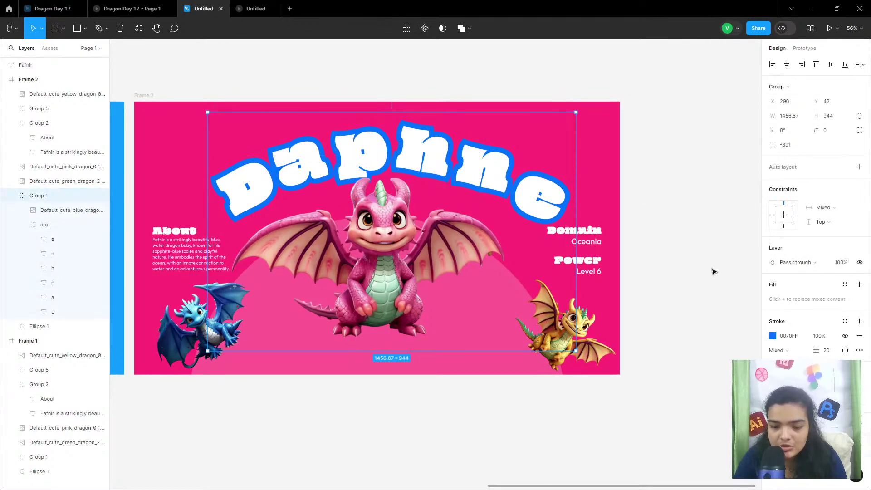
pyautogui.click(773, 337)
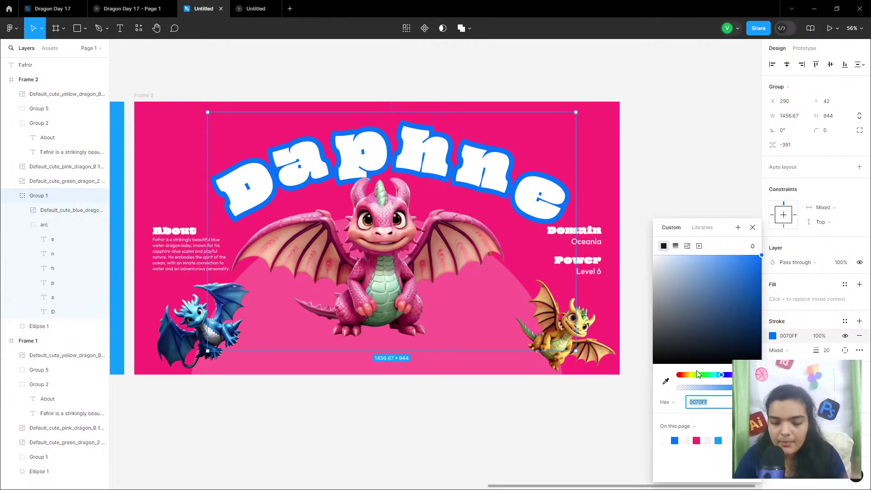
pyautogui.click(696, 440)
pyautogui.moveTo(723, 337)
pyautogui.mouseDown()
pyautogui.moveTo(776, 235)
pyautogui.moveTo(783, 267)
pyautogui.moveTo(766, 281)
pyautogui.moveTo(752, 273)
pyautogui.moveTo(750, 283)
pyautogui.moveTo(768, 283)
pyautogui.moveTo(746, 269)
pyautogui.mouseUp()
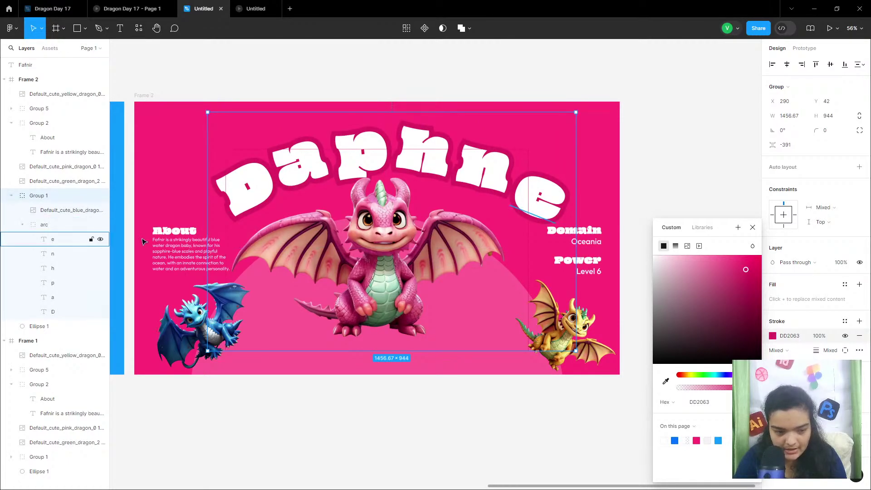
pyautogui.click(249, 423)
# Copy Daphne's About description, without its label, from the dragon notes in the open text document
pyautogui.hscroll(-5, 248, 423)
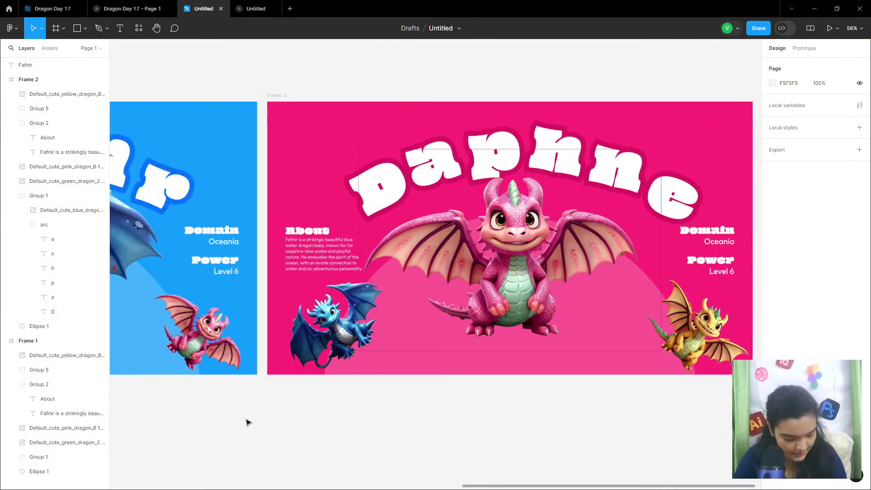
pyautogui.scroll(5, 288, 371)
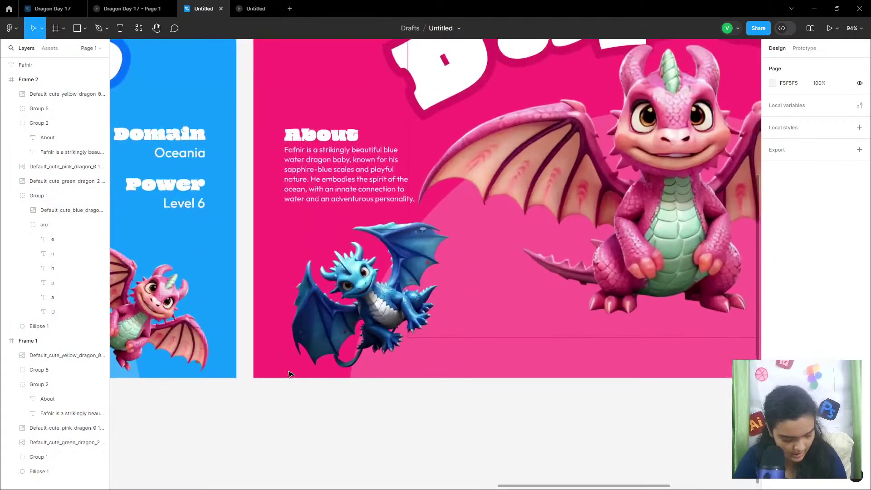
pyautogui.click(320, 196)
pyautogui.press('super+Tab')
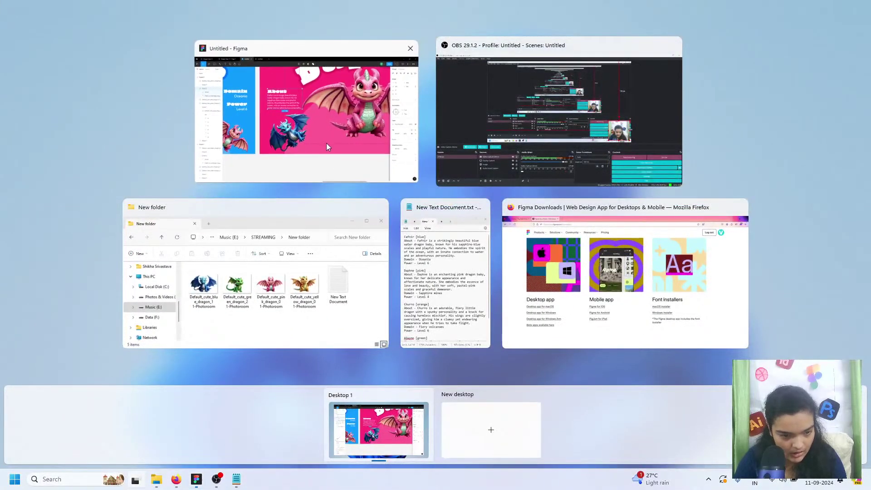
pyautogui.click(326, 143)
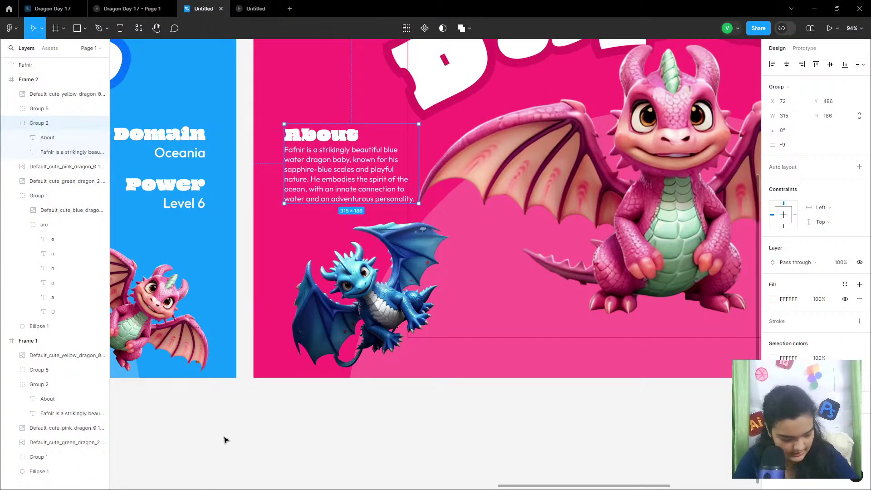
pyautogui.scroll(1, 225, 441)
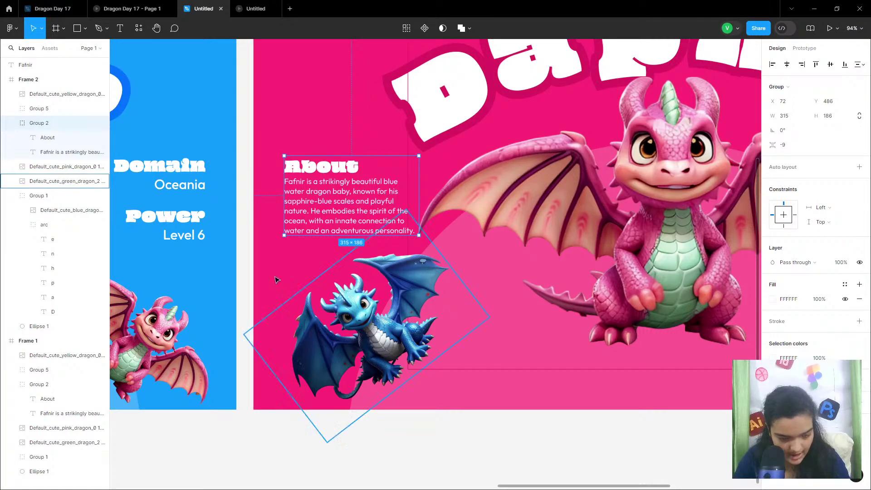
pyautogui.doubleClick(310, 206)
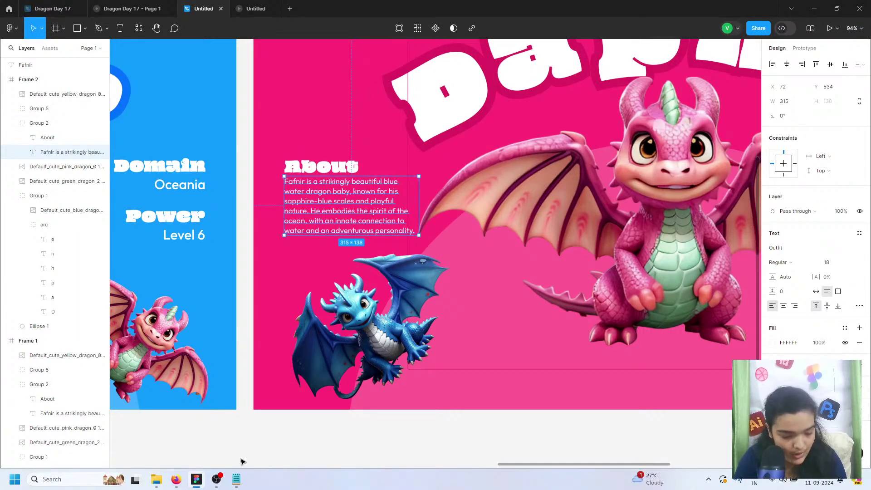
pyautogui.click(238, 479)
pyautogui.tripleClick(232, 297)
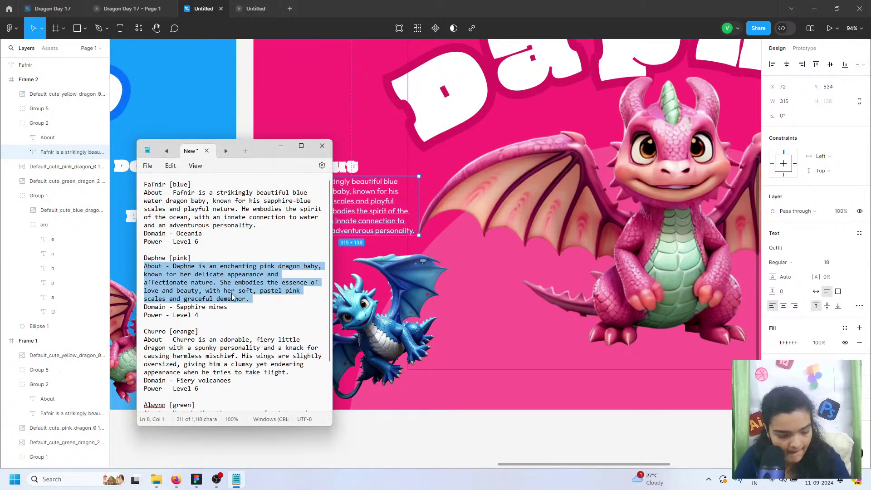
pyautogui.click(181, 267)
pyautogui.moveTo(173, 266); pyautogui.dragTo(266, 304)
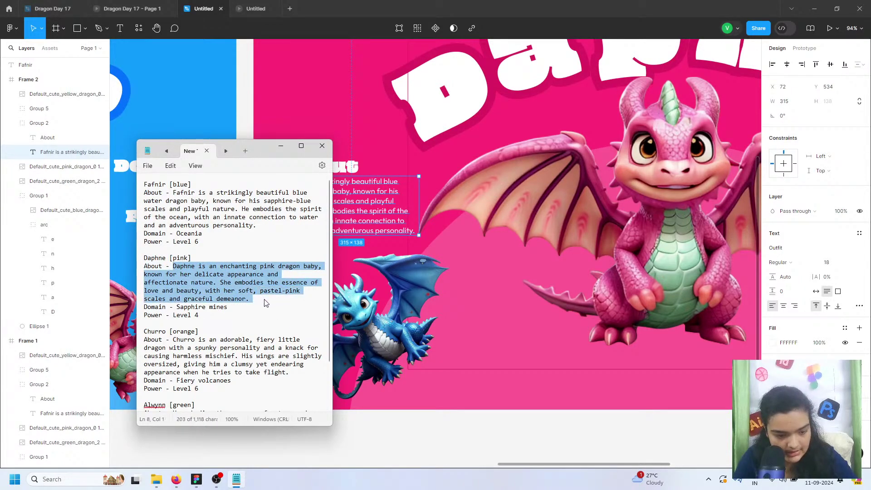
pyautogui.hotkey('ctrl', 'c')
# Replace the About paragraph on the pink Daphne frame with the copied description and remove its trailing empty line
pyautogui.click(372, 217)
pyautogui.press('Return')
pyautogui.hotkey('ctrl', 'v')
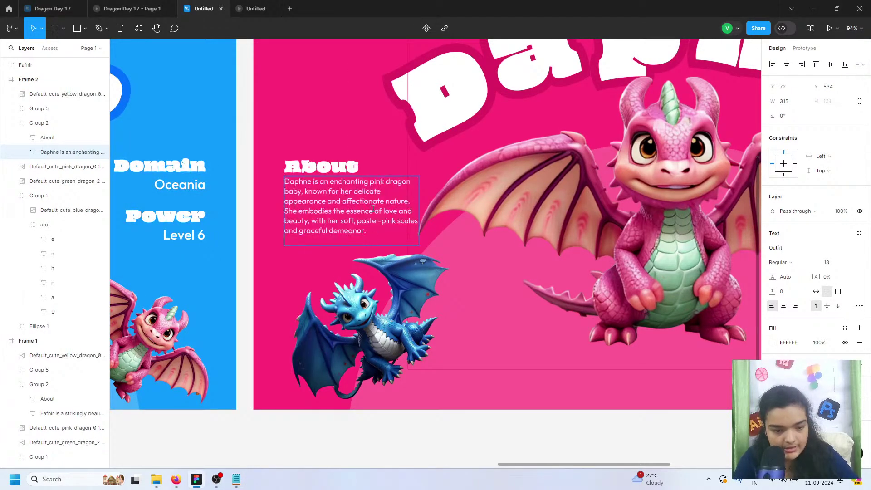
pyautogui.press('BackSpace')
# Replace the Domain value on the Daphne frame with "Sapphire mines" from the text document, without trailing space or line break
pyautogui.hscroll(8, 338, 313)
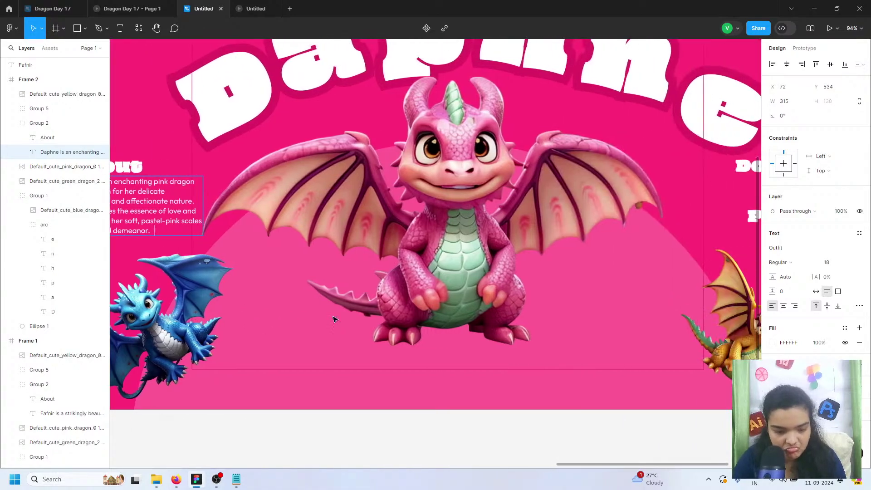
pyautogui.doubleClick(621, 184)
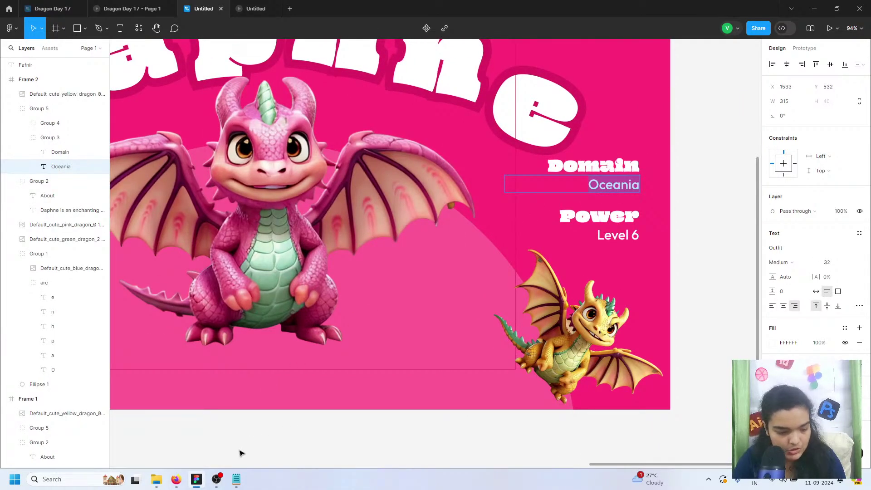
pyautogui.click(236, 479)
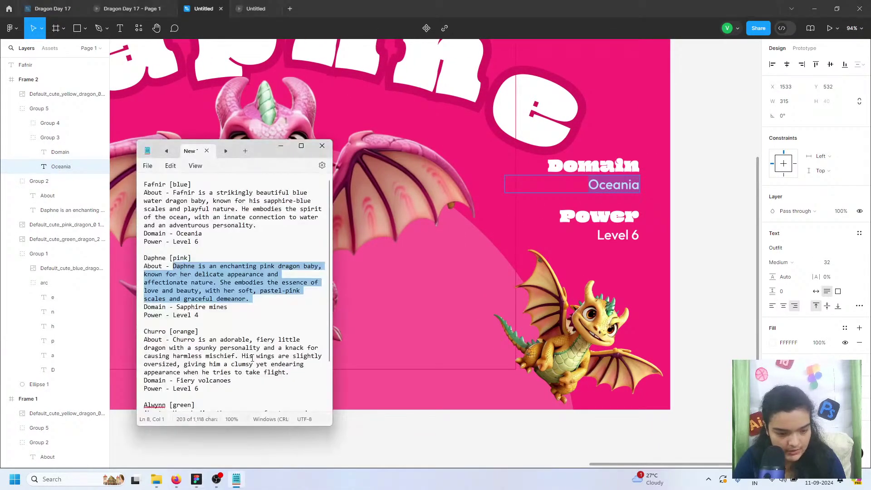
pyautogui.doubleClick(209, 314)
pyautogui.moveTo(177, 307); pyautogui.dragTo(252, 310)
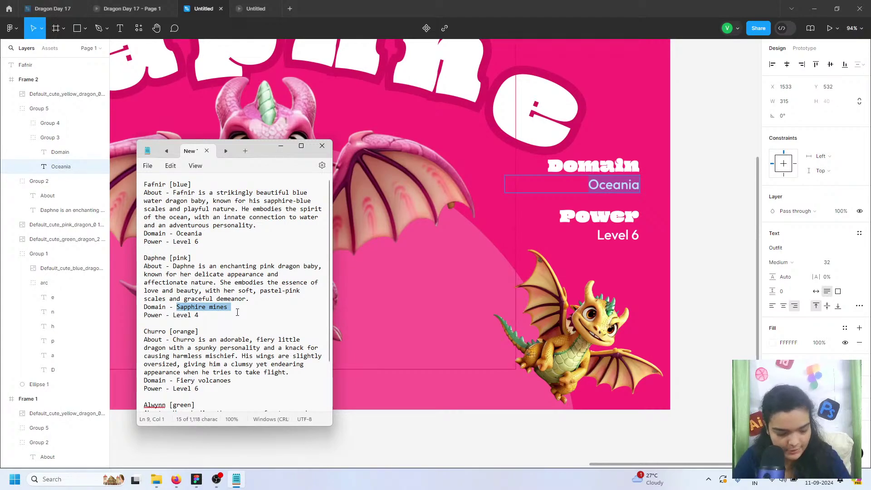
pyautogui.click(615, 173)
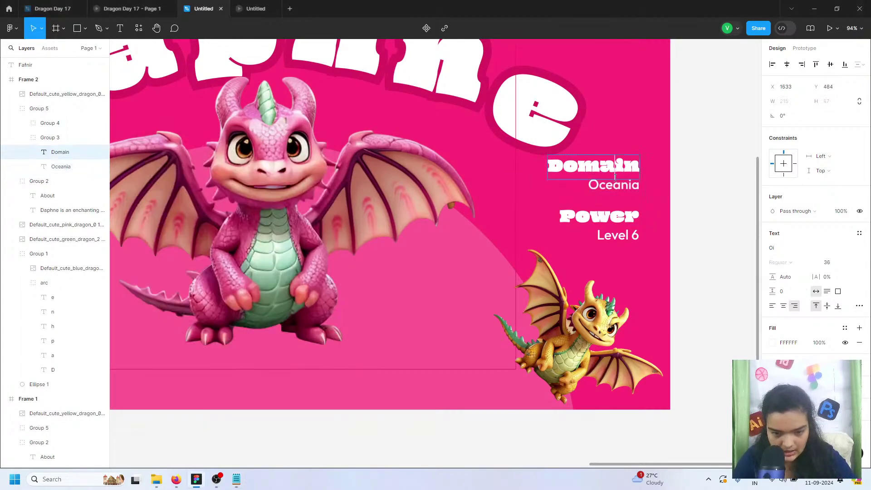
pyautogui.doubleClick(611, 185)
pyautogui.hotkey('ctrl', 'v')
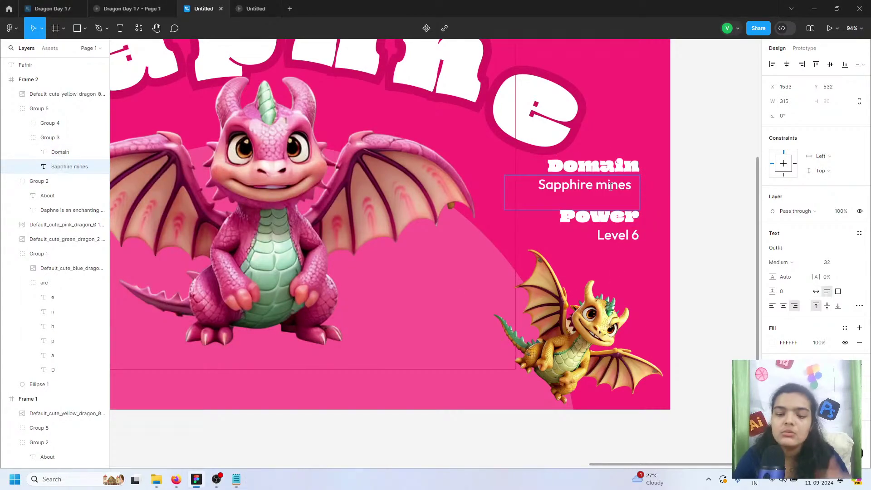
pyautogui.press('BackSpace')
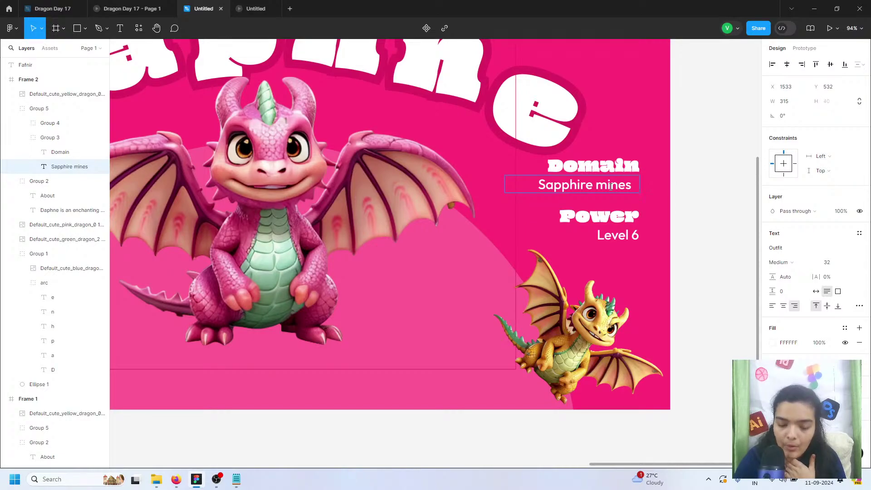
pyautogui.press('BackSpace')
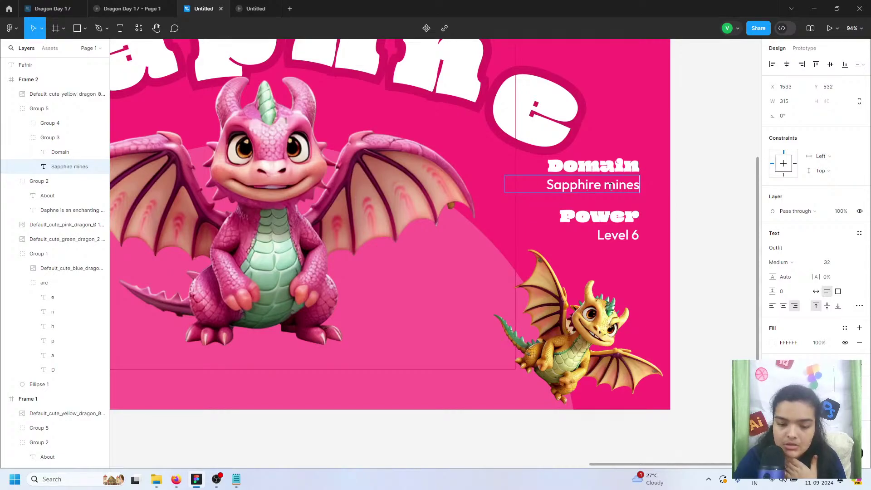
# Change the Power value on the Daphne frame to "Level 4" and deselect the text
pyautogui.doubleClick(620, 240)
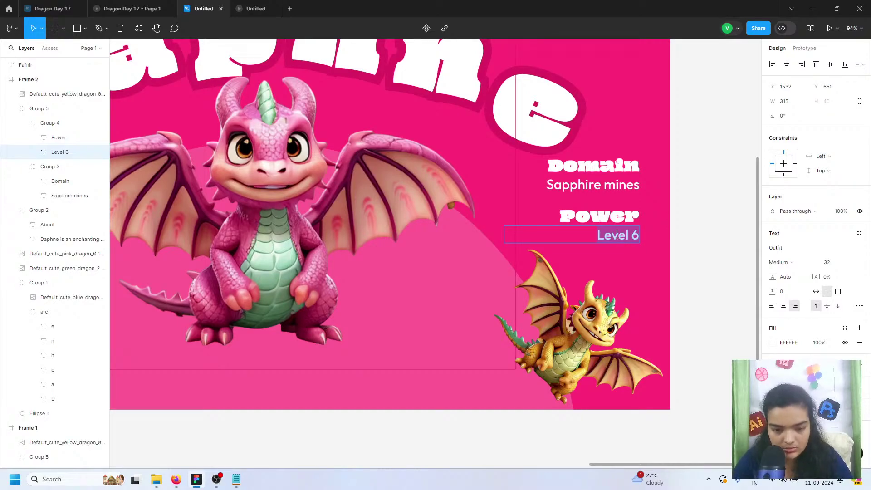
pyautogui.click(618, 234)
pyautogui.press('BackSpace')
pyautogui.write('4')
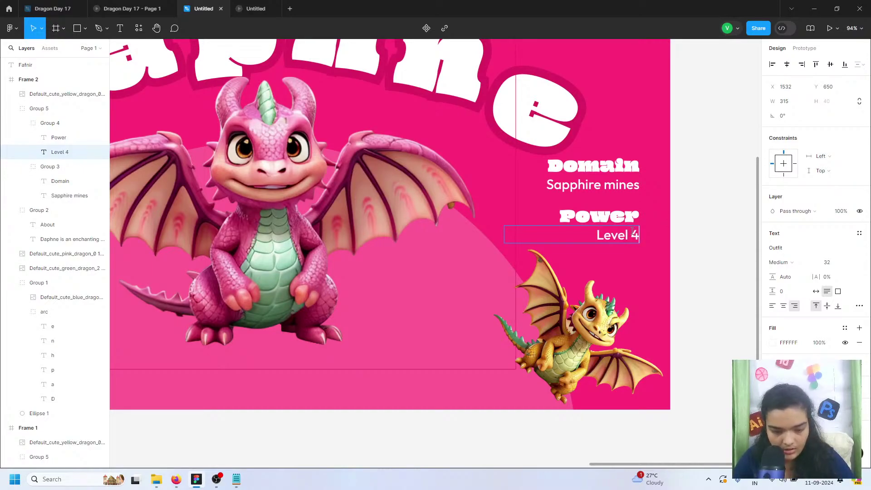
pyautogui.press('Escape')
pyautogui.press('Escape')
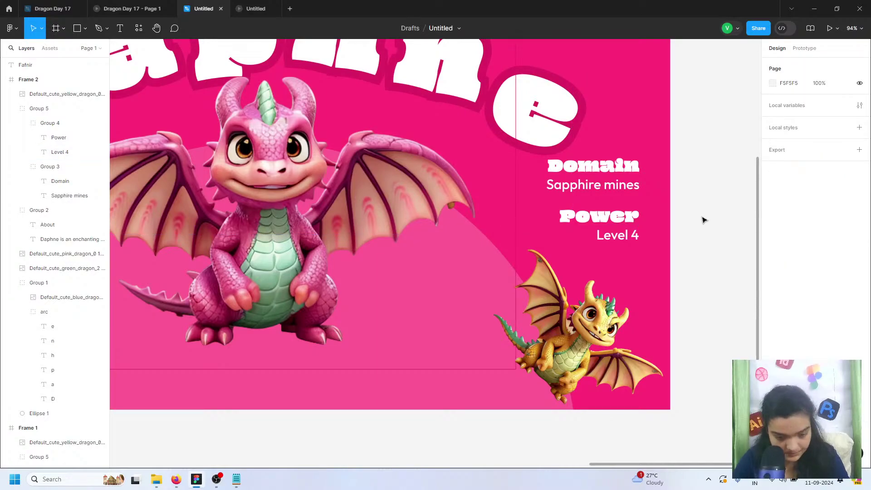
# Review the Fafnir and Daphne frames together, and view the finished Dragon Day 17 prototype full screen for comparison
pyautogui.scroll(-5, 702, 220)
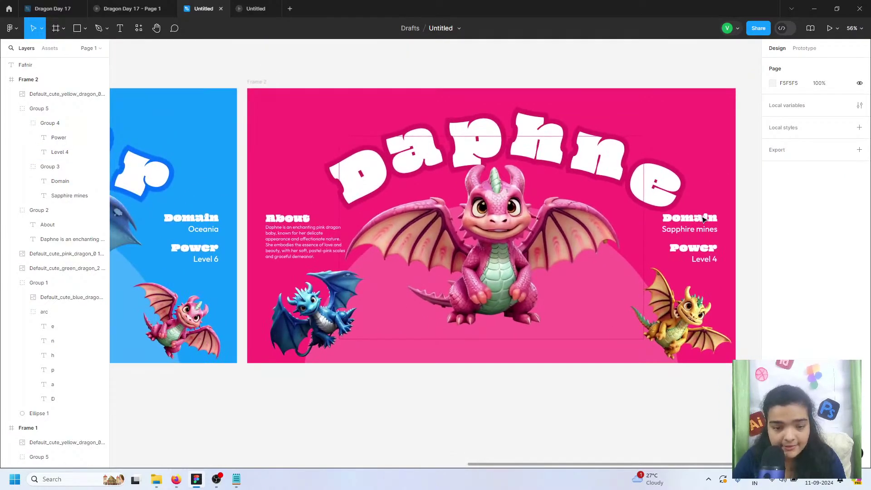
pyautogui.scroll(-2, 702, 220)
pyautogui.scroll(-3, 703, 220)
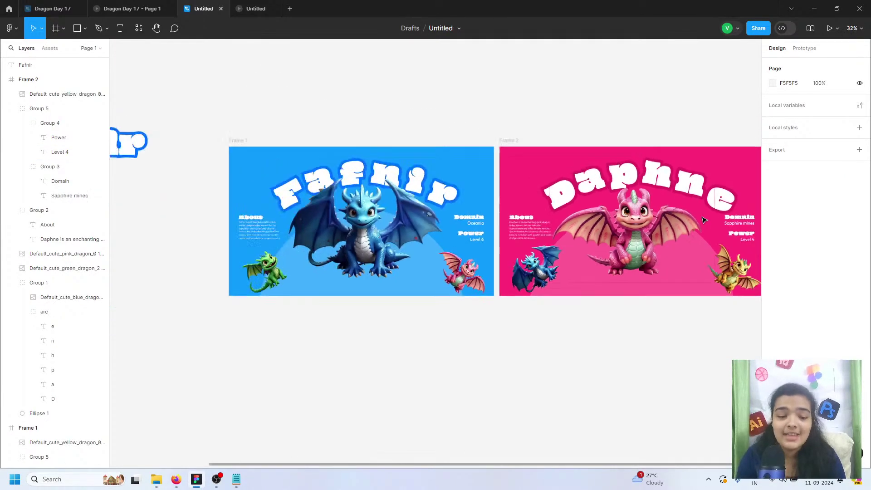
pyautogui.hscroll(2, 703, 220)
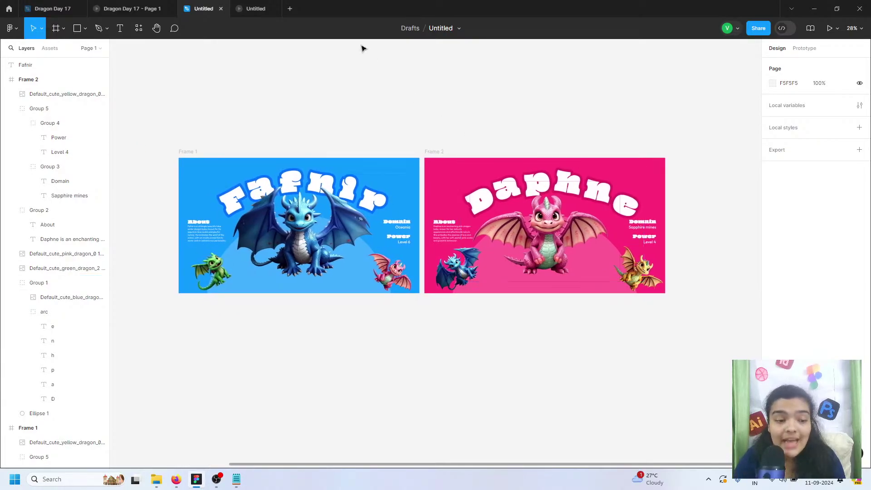
pyautogui.click(132, 9)
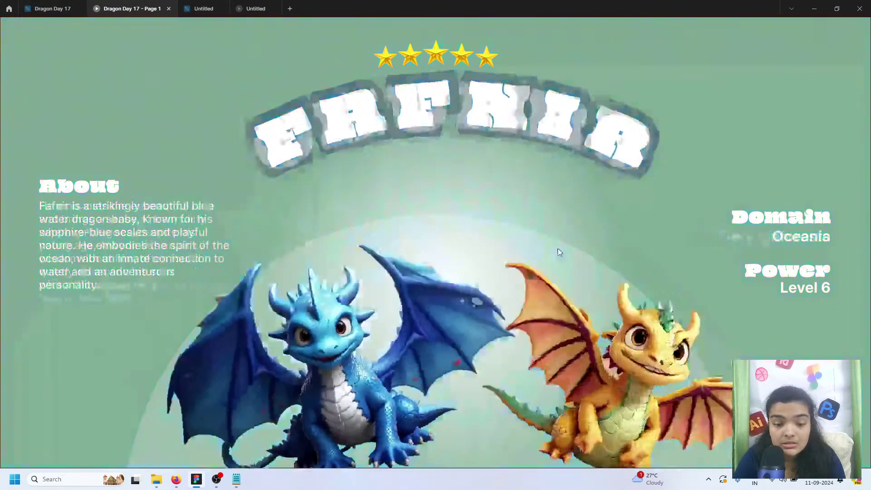
pyautogui.press('f')
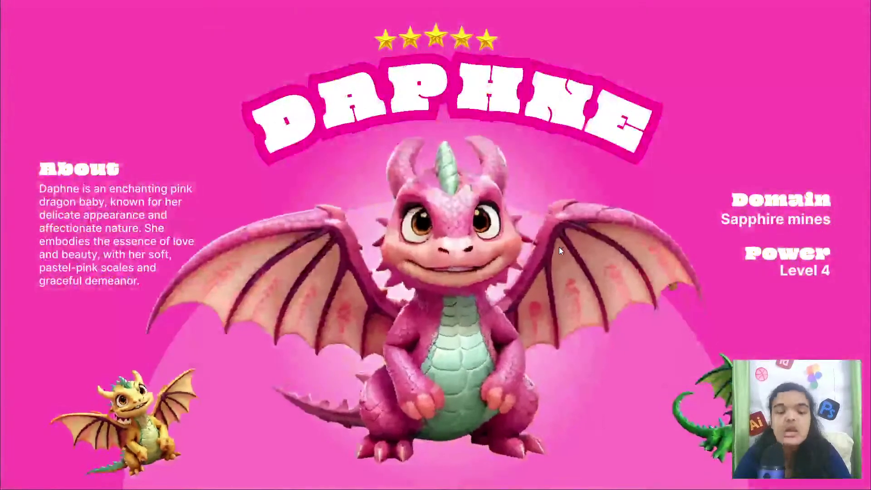
pyautogui.press('Escape')
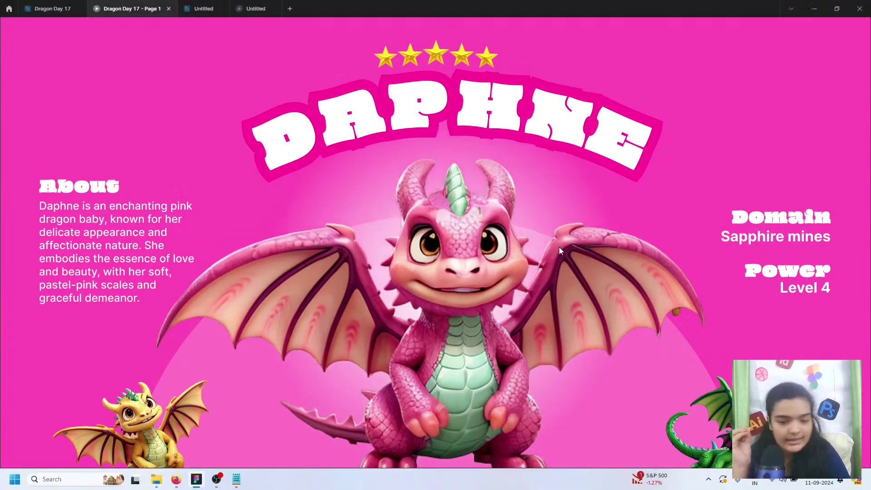
pyautogui.click(209, 8)
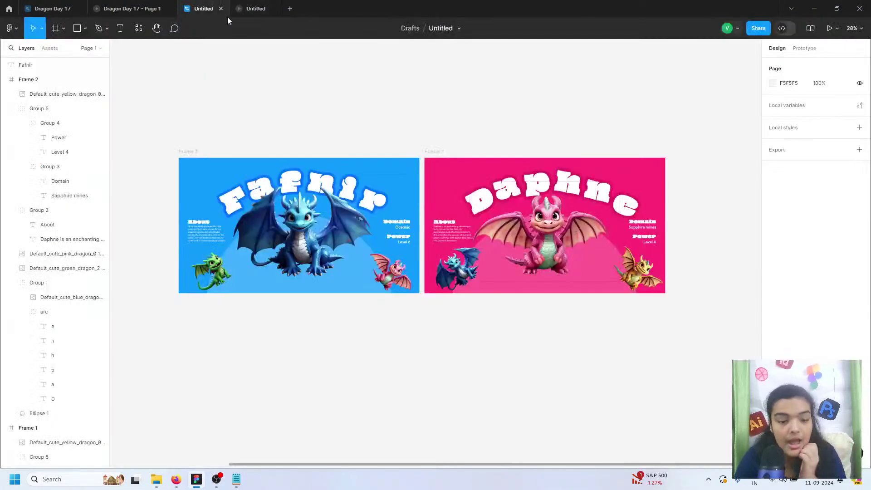
# Duplicate the pink Daphne frame, Frame 2, to create a third dragon page beside it
pyautogui.click(433, 152)
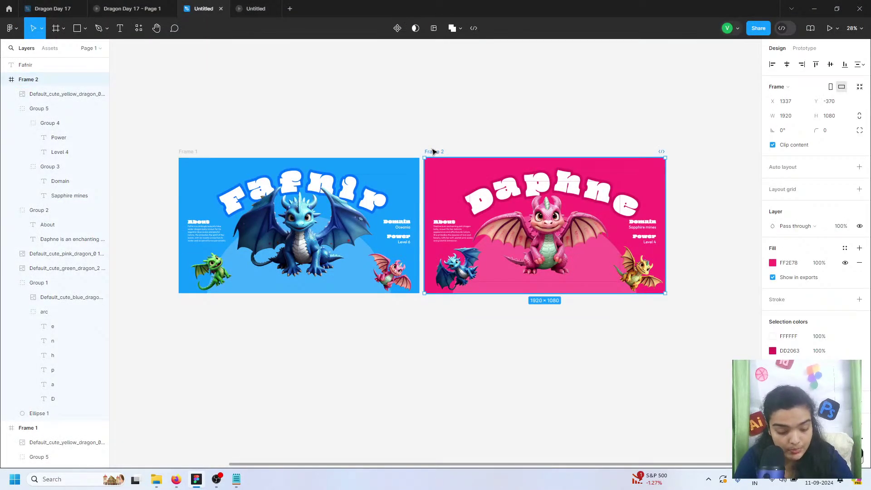
pyautogui.hotkey('ctrl', 'd')
pyautogui.hscroll(5, 432, 150)
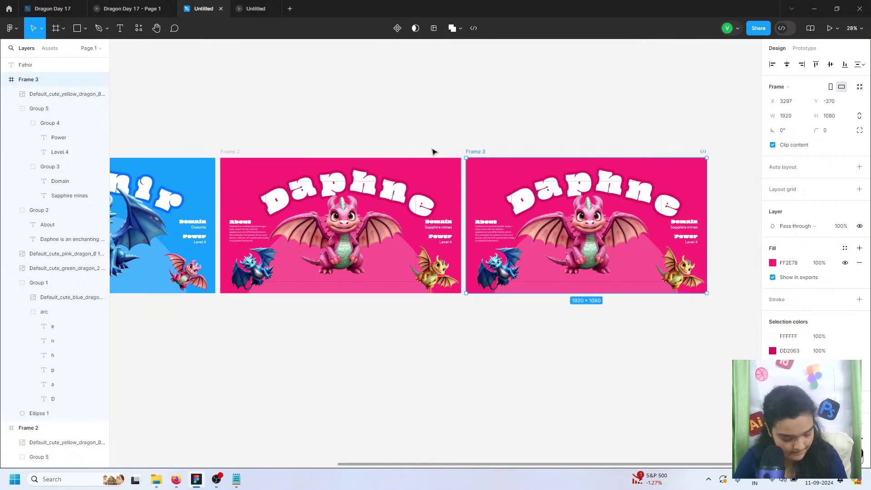
# Replace the central dragon image in Frame 3 with Default_cute_yellow_dragon_0 1-Photoroom
pyautogui.hscroll(2, 508, 128)
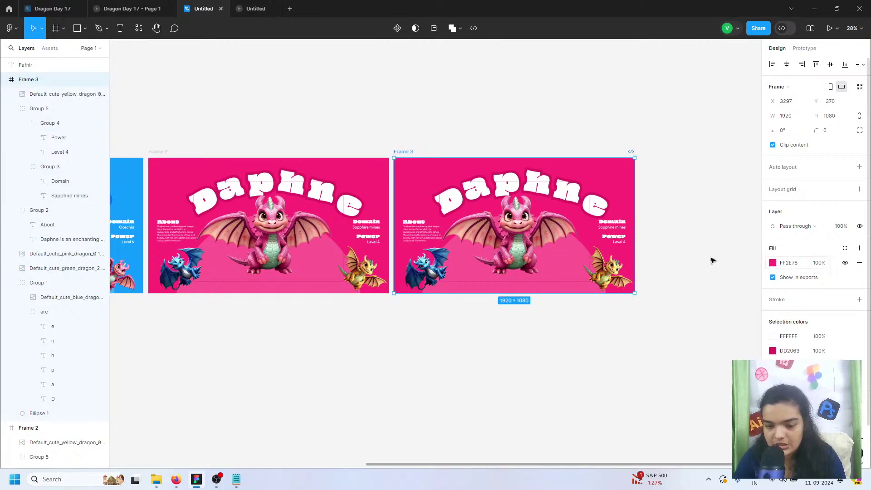
pyautogui.doubleClick(571, 266)
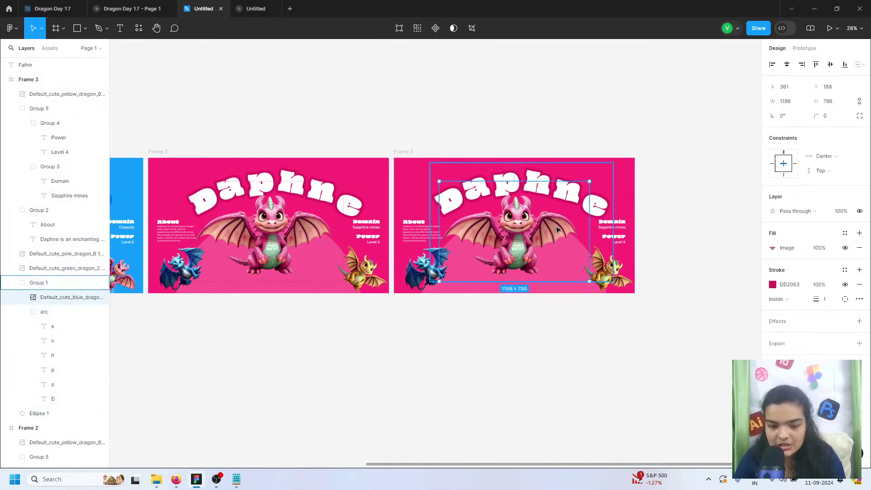
pyautogui.click(773, 249)
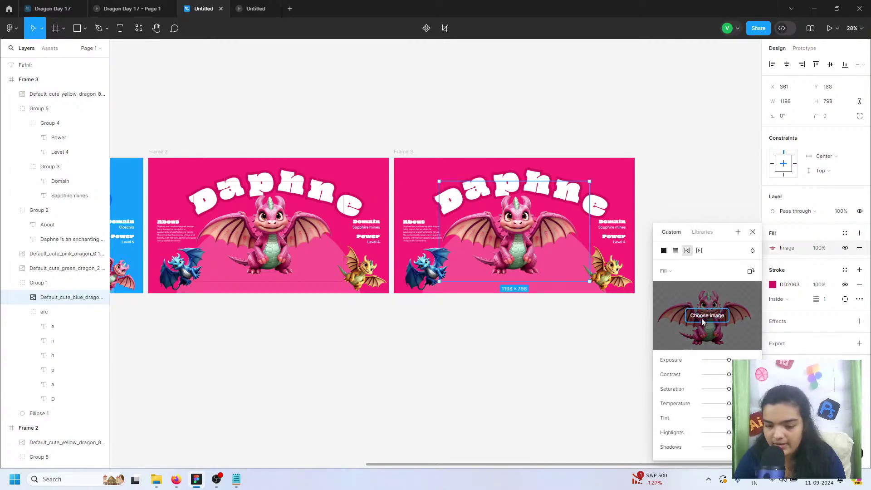
pyautogui.click(702, 318)
pyautogui.click(307, 84)
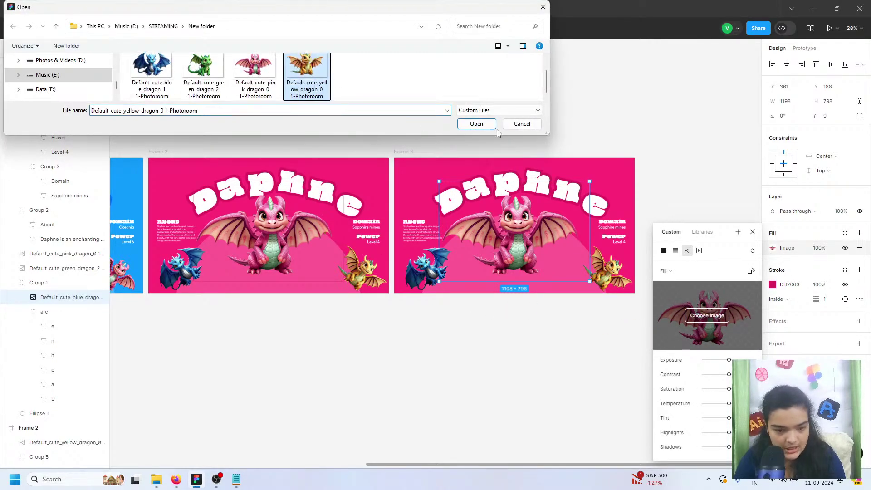
pyautogui.click(477, 124)
# Replace the small yellow dragon image in Frame 3's lower corner with Default_cute_green_dragon_2 1-Photoroom
pyautogui.click(603, 266)
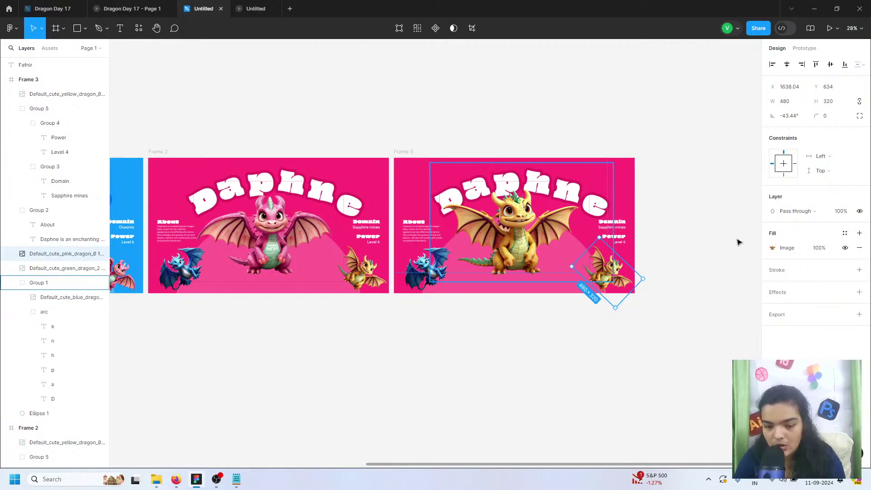
pyautogui.click(773, 247)
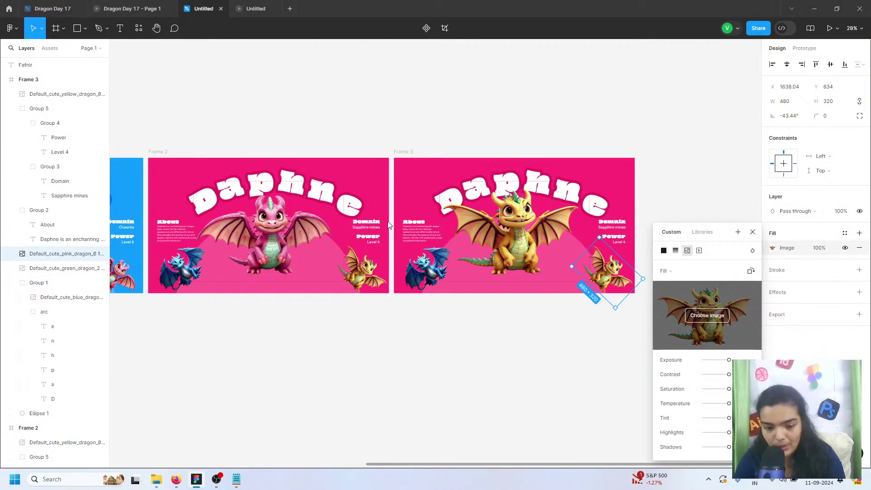
pyautogui.click(156, 84)
pyautogui.click(202, 84)
pyautogui.click(478, 128)
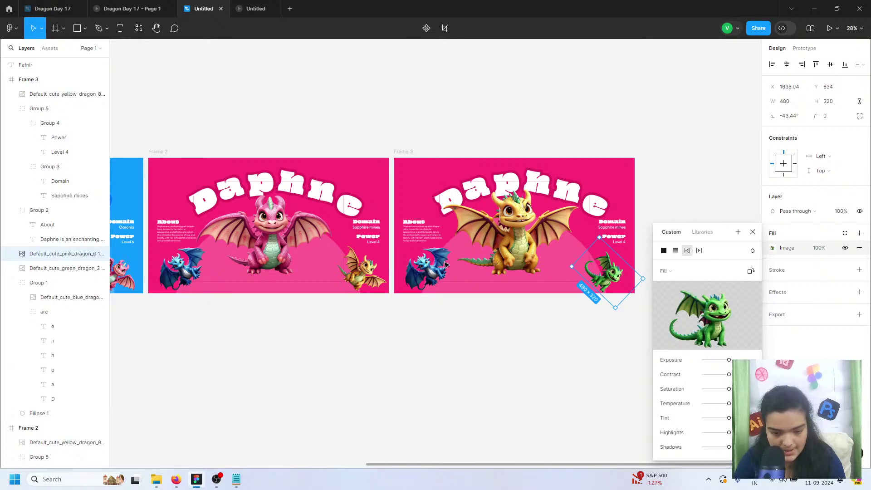
# Replace the small blue dragon image in Frame 3 with Default_cute_pink_dragon_0 1-Photoroom
pyautogui.click(452, 282)
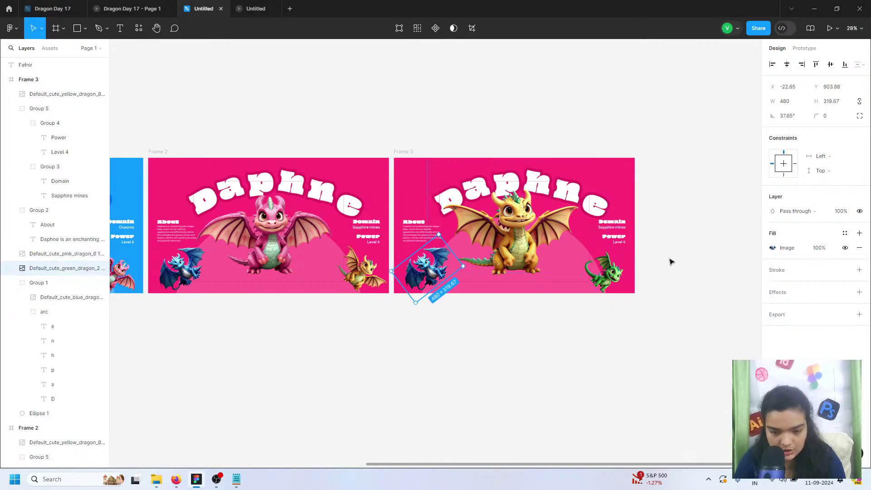
pyautogui.click(778, 245)
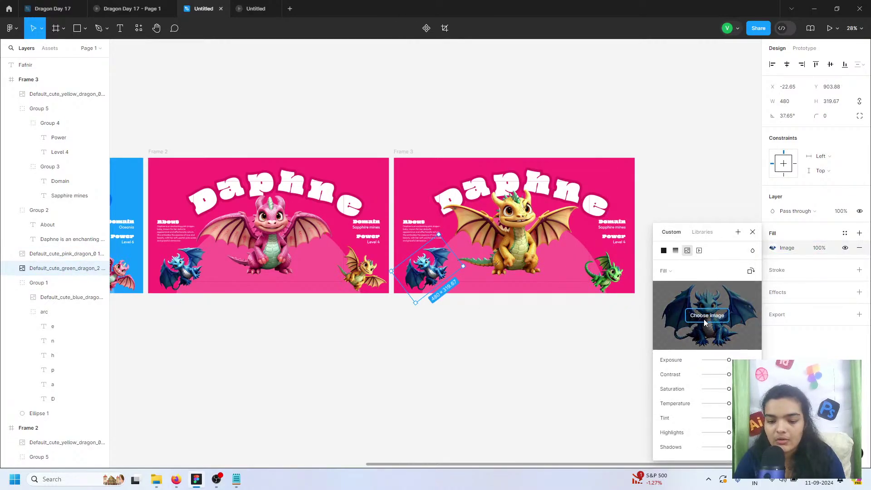
pyautogui.click(704, 318)
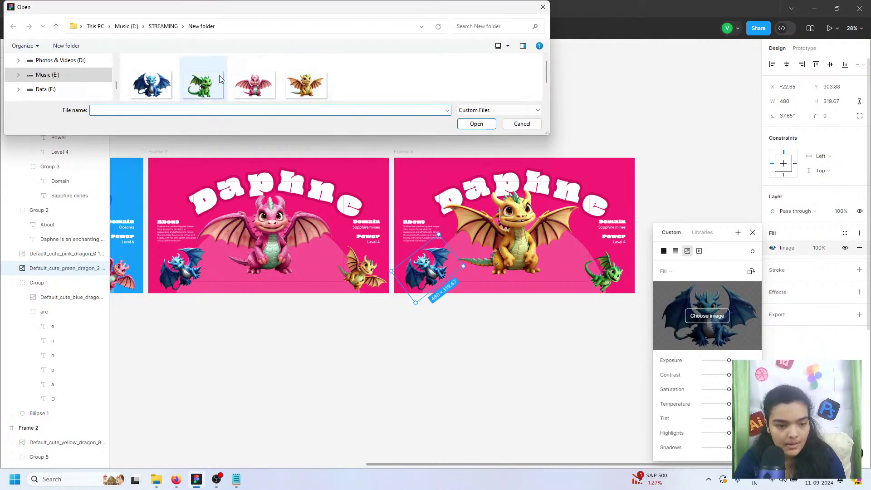
pyautogui.click(254, 75)
pyautogui.click(480, 126)
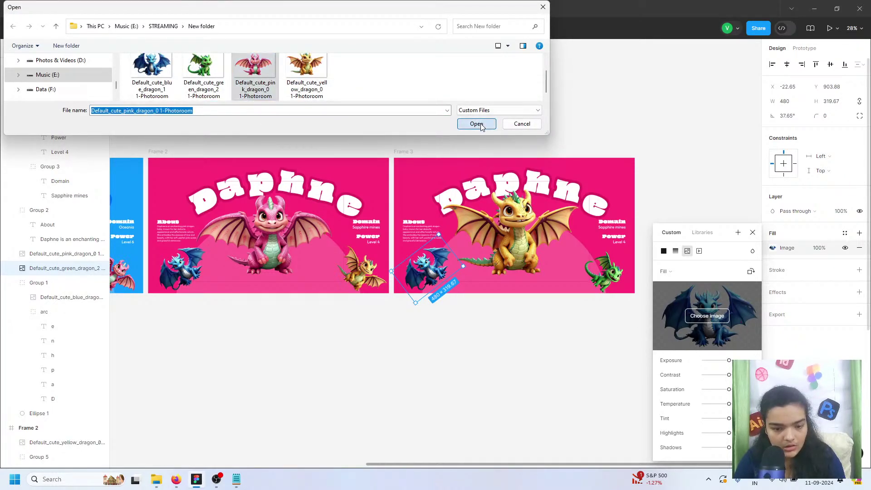
# Replace the fill of the hidden dragon image below Frame 3 with Default_cute_blue_dragon_1 1-Photoroom
pyautogui.click(404, 151)
pyautogui.click(75, 94)
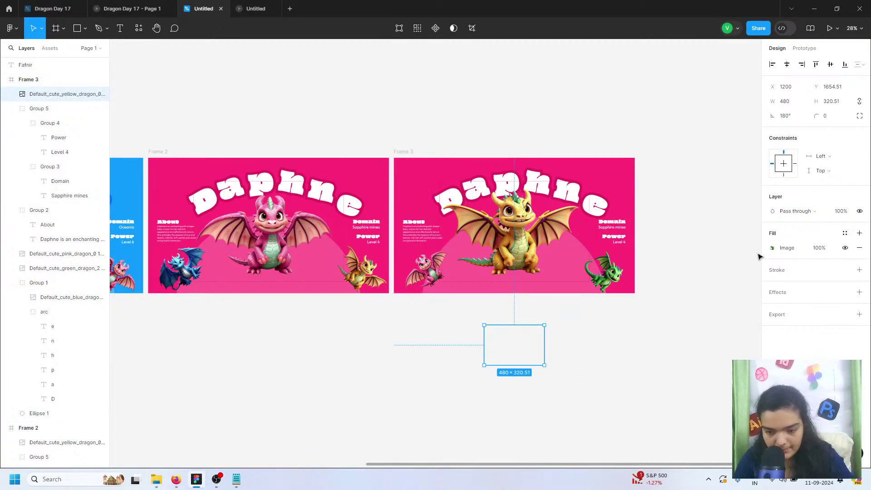
pyautogui.click(772, 248)
pyautogui.click(717, 314)
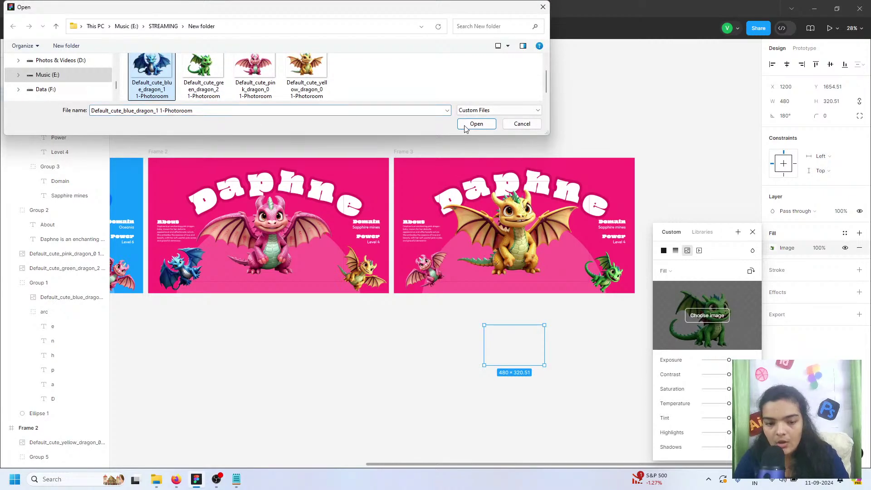
pyautogui.click(467, 126)
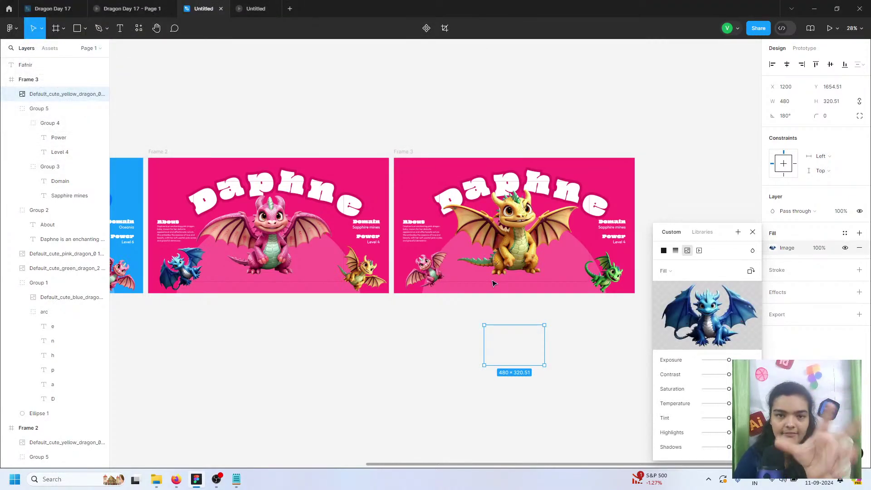
# Sample a colour from the yellow dragon for Frame 3's background fill and adjust it to the orange FF861C
pyautogui.click(407, 167)
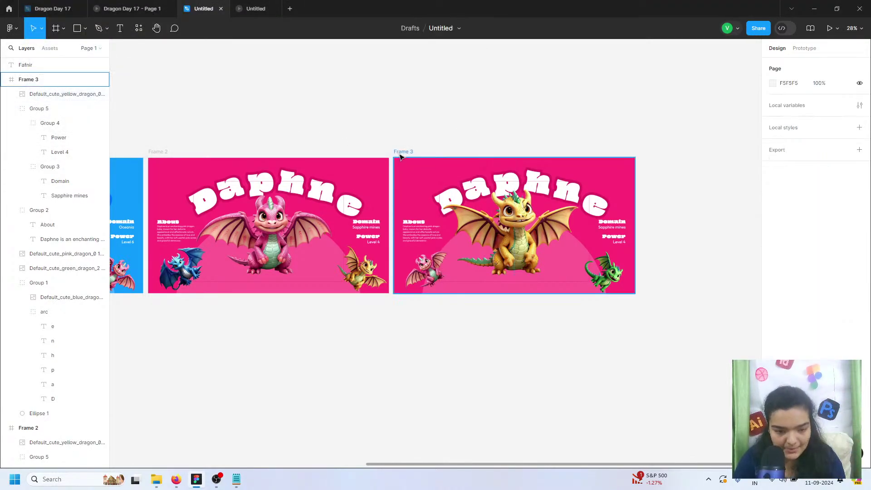
pyautogui.click(403, 152)
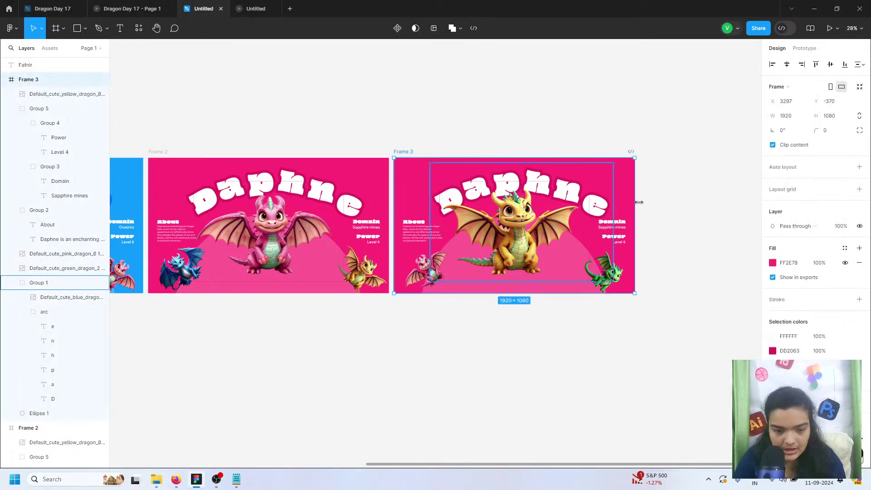
pyautogui.click(772, 263)
pyautogui.click(666, 359)
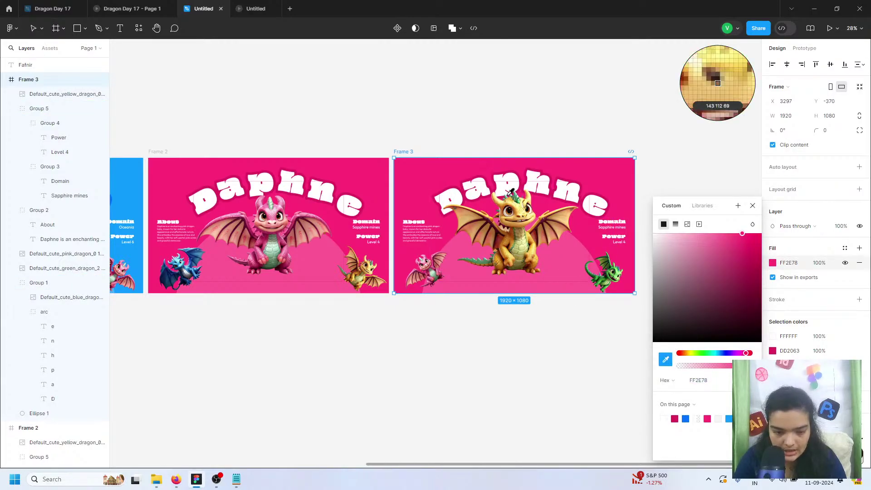
pyautogui.click(513, 208)
pyautogui.click(743, 233)
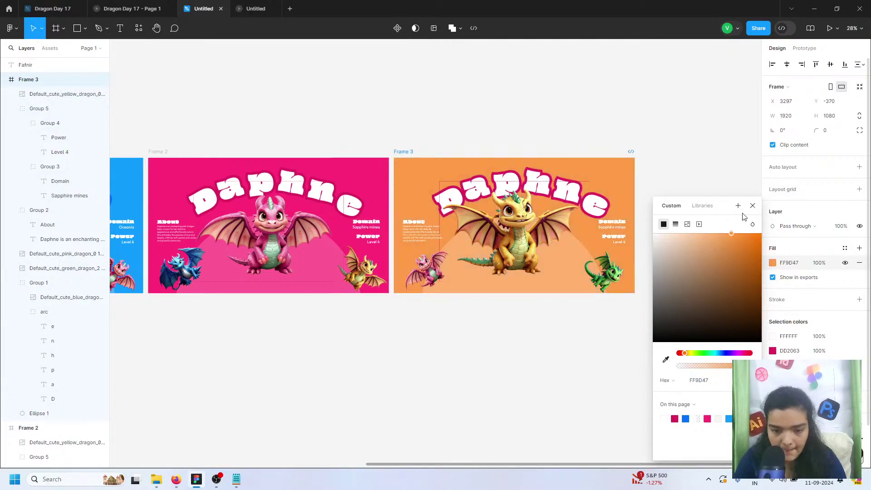
pyautogui.moveTo(726, 238); pyautogui.dragTo(751, 231)
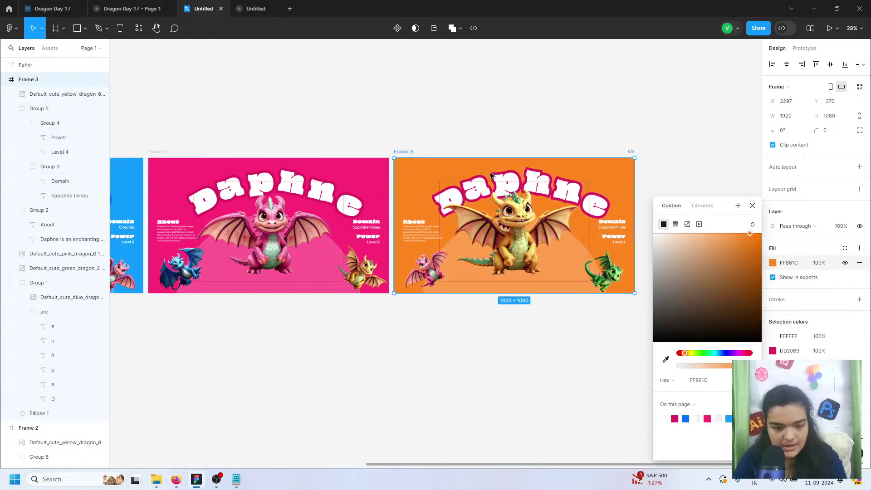
# Change the first letter of Frame 3's arched title from D to "A"
pyautogui.click(518, 187)
pyautogui.press('Escape')
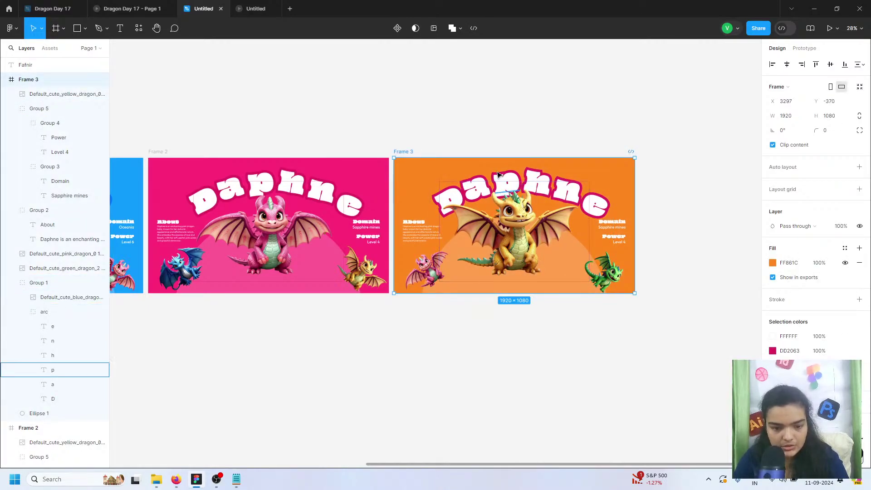
pyautogui.click(526, 175)
pyautogui.press('Escape')
pyautogui.press('Escape')
pyautogui.scroll(6, 500, 175)
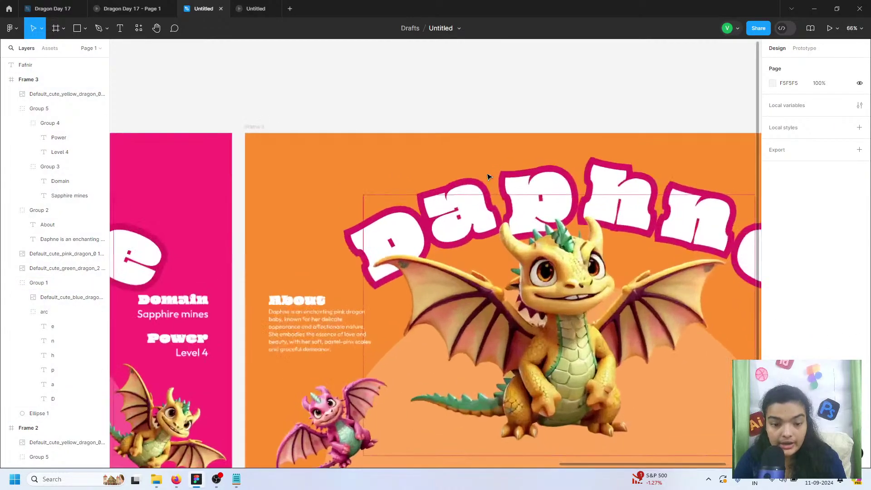
pyautogui.doubleClick(330, 256)
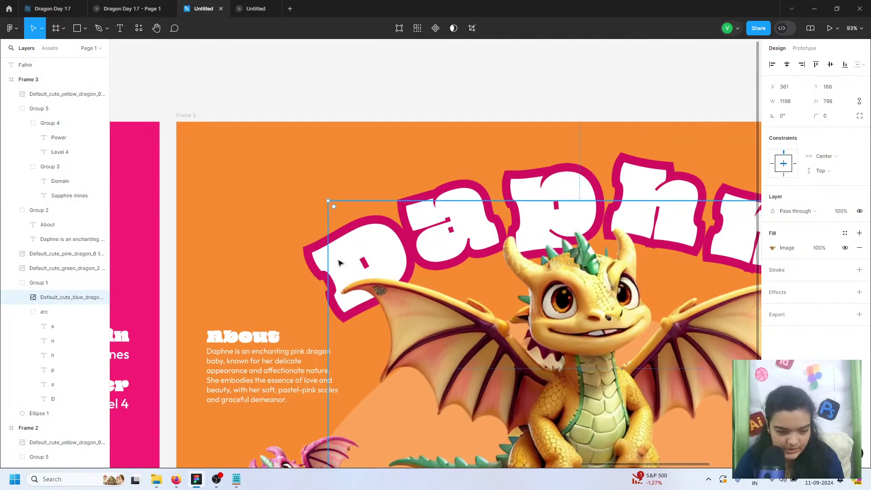
pyautogui.click(321, 256)
pyautogui.doubleClick(321, 257)
pyautogui.doubleClick(320, 257)
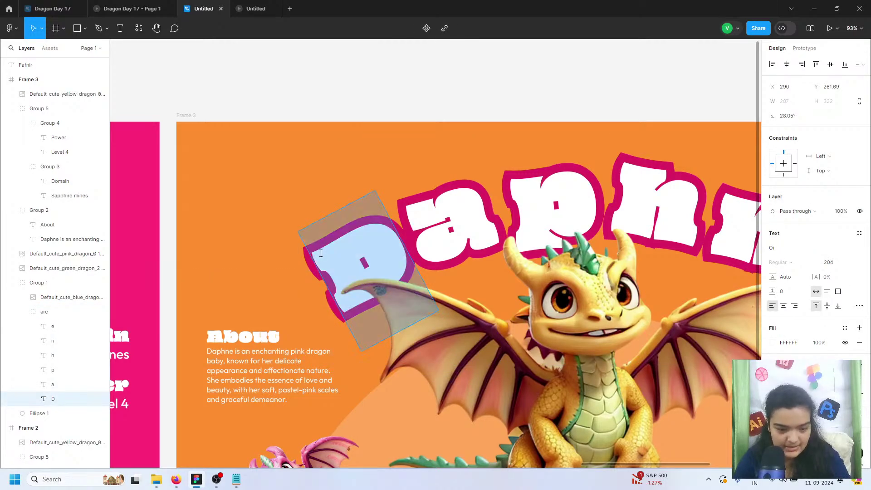
pyautogui.write('A')
# Change the second title letter to "l" and shift it right, away from the A
pyautogui.click(451, 216)
pyautogui.doubleClick(451, 216)
pyautogui.write('l')
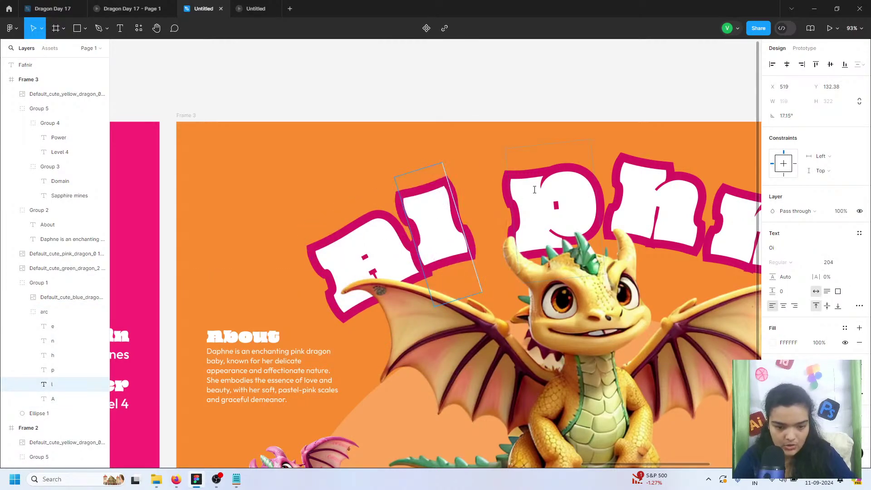
pyautogui.press('Escape')
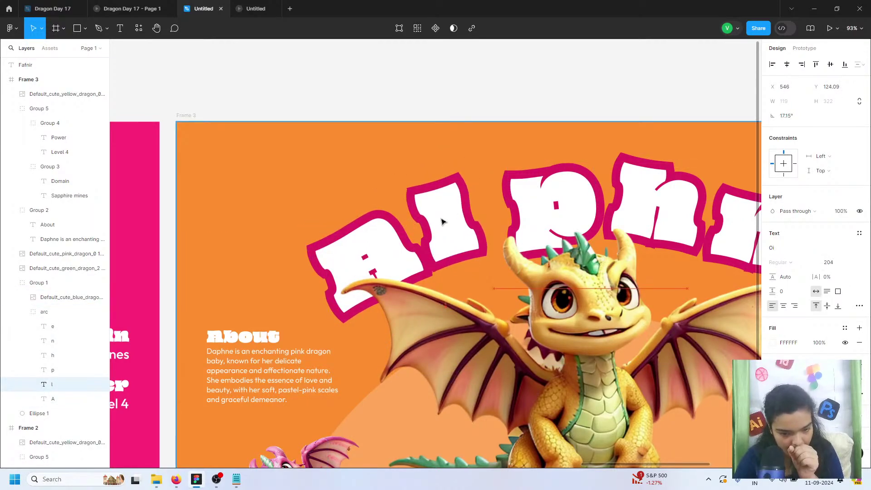
pyautogui.press('Right')
pyautogui.press('Right')
pyautogui.press('Right')
pyautogui.press('Right')
pyautogui.press('Right')
pyautogui.press('Right')
pyautogui.press('Right')
pyautogui.press('Right')
pyautogui.press('Right')
# Change the third title letter to "w" and move it left beside the l
pyautogui.click(557, 191)
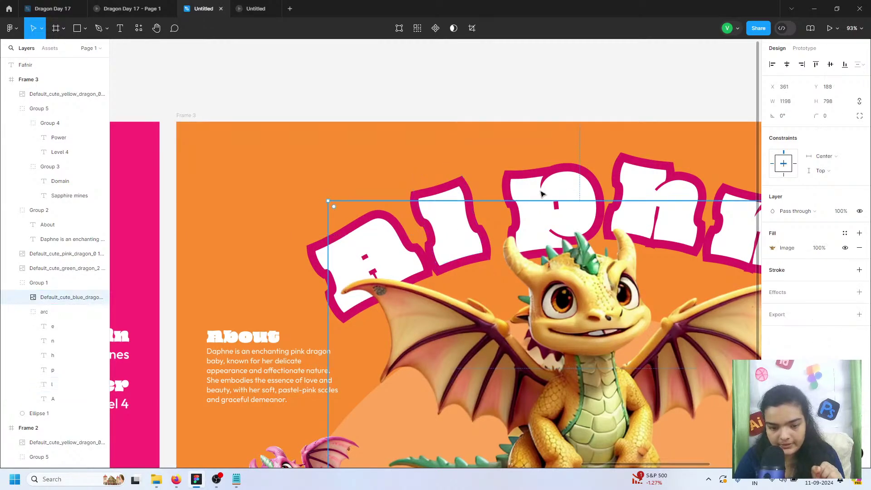
pyautogui.doubleClick(557, 191)
pyautogui.doubleClick(558, 181)
pyautogui.write('w')
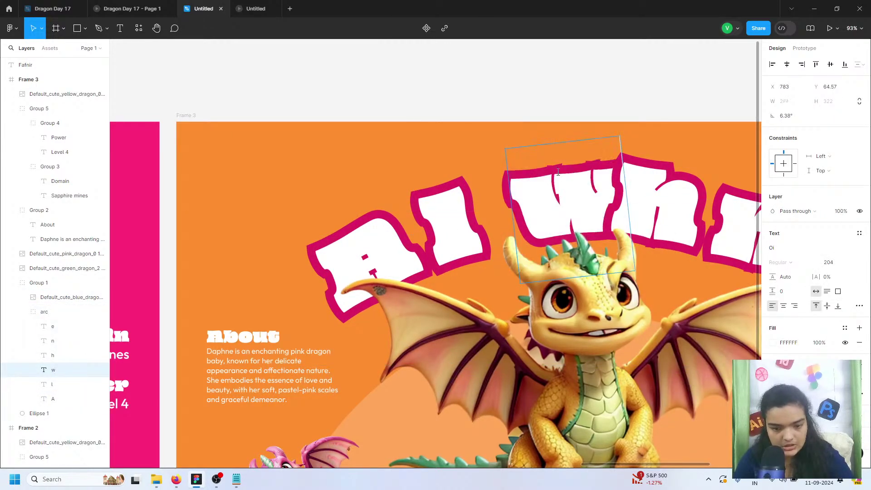
pyautogui.press('Escape')
pyautogui.moveTo(559, 177); pyautogui.dragTo(530, 181)
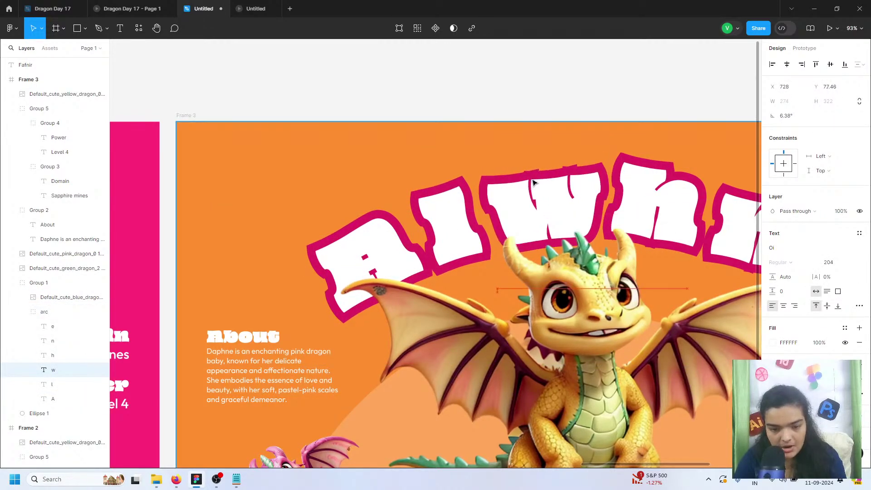
# Move the title's letter l slightly up to align it along the arc
pyautogui.click(448, 193)
pyautogui.doubleClick(447, 194)
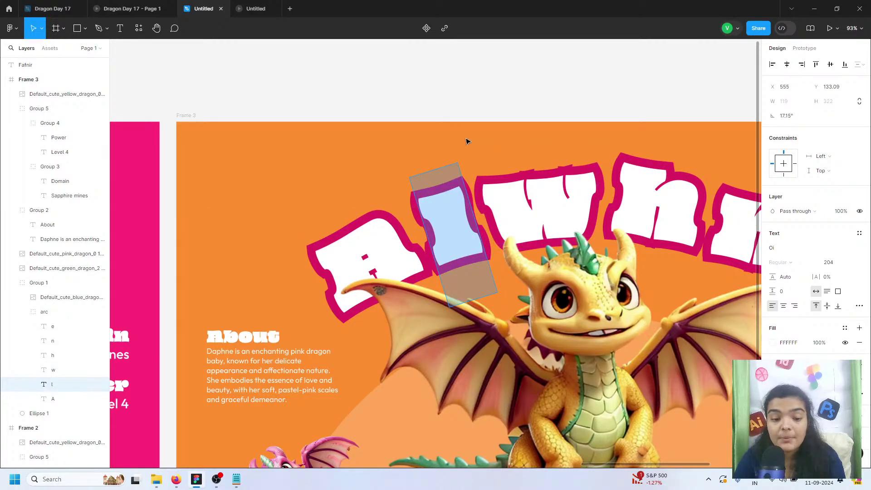
pyautogui.press('Escape')
pyautogui.moveTo(454, 196); pyautogui.dragTo(455, 194)
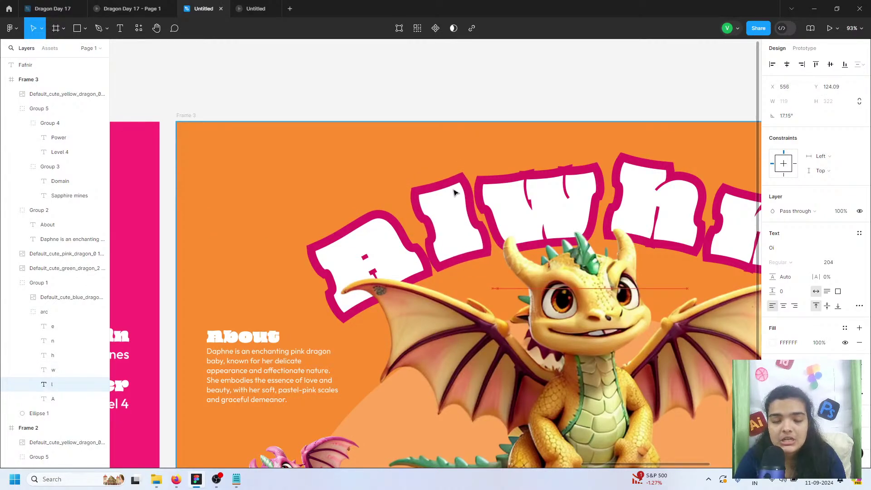
# Change the fourth title letter to "y" and shift it slightly left to even out the spacing
pyautogui.hscroll(3, 403, 159)
pyautogui.click(536, 184)
pyautogui.doubleClick(535, 181)
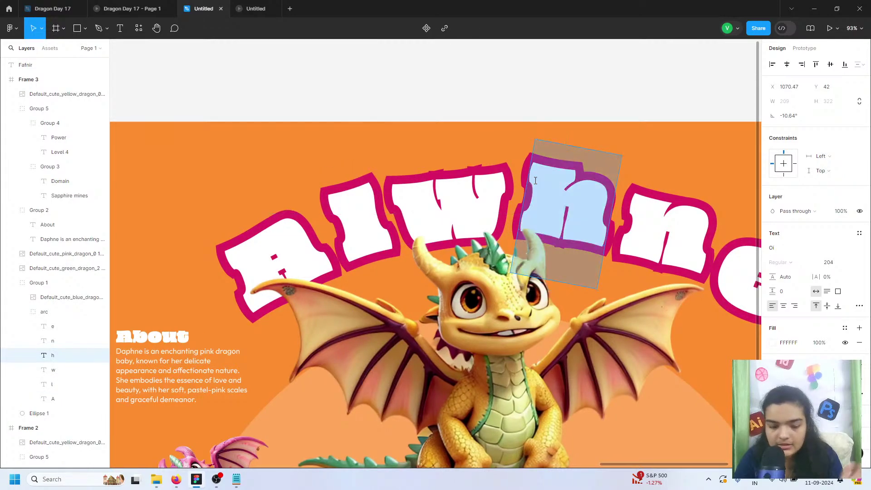
pyautogui.write('y')
pyautogui.click(587, 182)
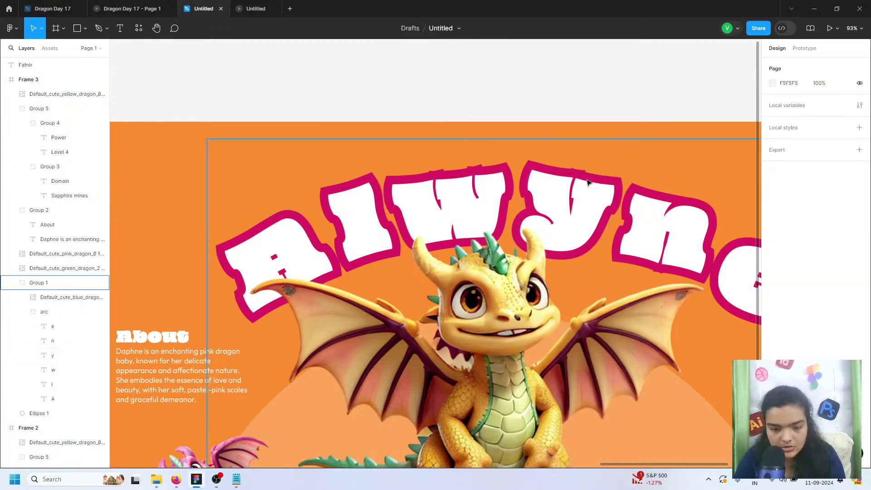
pyautogui.doubleClick(586, 182)
pyautogui.doubleClick(581, 184)
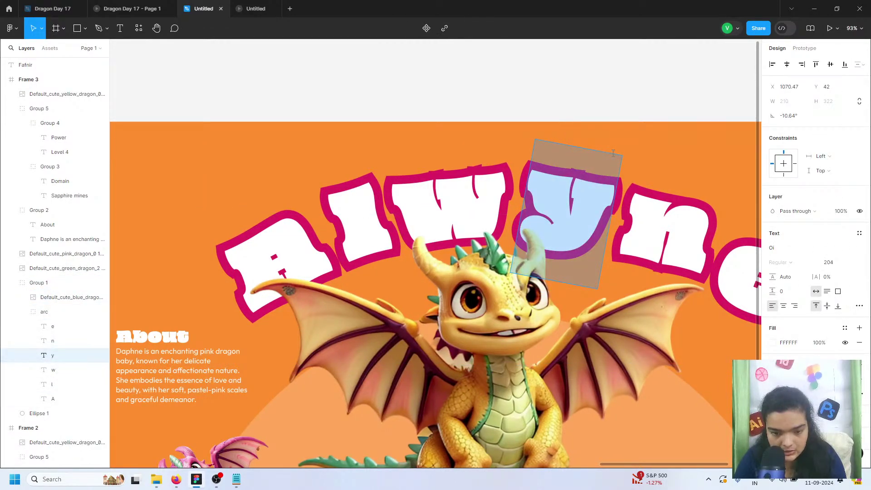
pyautogui.press('Escape')
pyautogui.moveTo(587, 191); pyautogui.dragTo(585, 190)
pyautogui.hscroll(2, 536, 196)
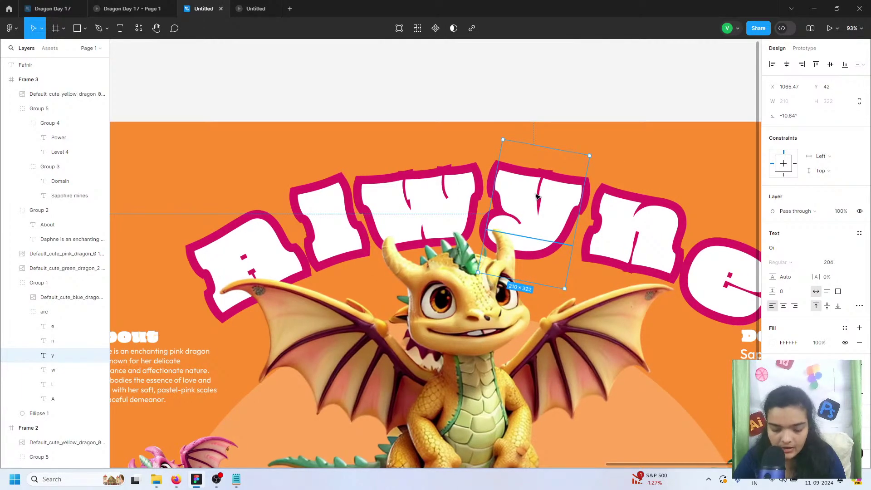
# Change the last title letter to "n" and shift it slightly right along the arc
pyautogui.hscroll(5, 536, 196)
pyautogui.click(670, 254)
pyautogui.doubleClick(669, 254)
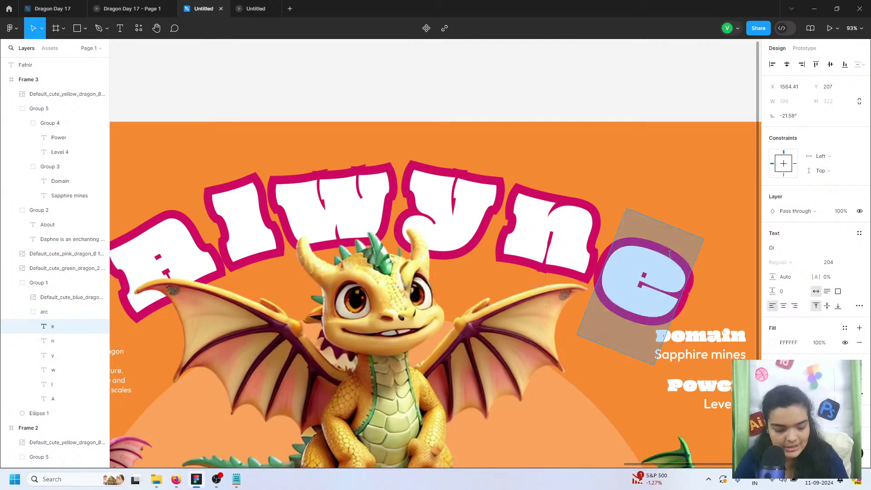
pyautogui.write('n')
pyautogui.press('Escape')
pyautogui.moveTo(636, 271); pyautogui.dragTo(637, 272)
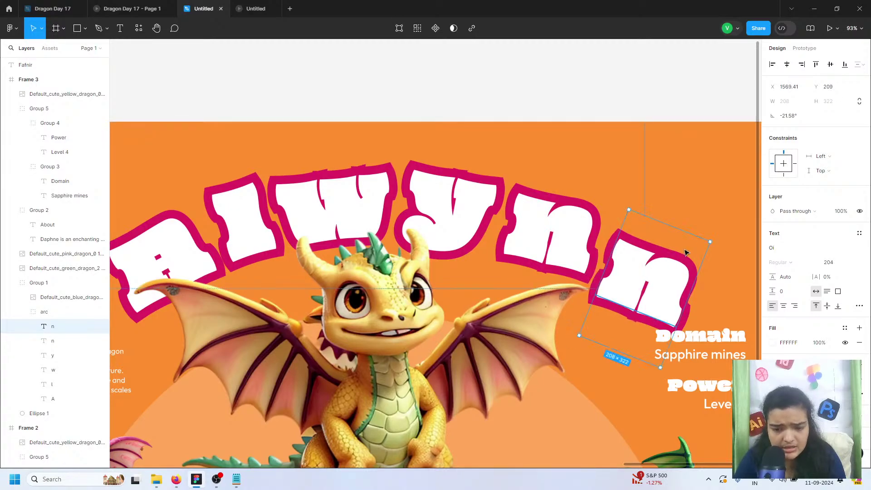
# Rotate the last title letter n slightly to about -23.58° so that it follows the arc
pyautogui.moveTo(714, 240); pyautogui.dragTo(719, 252)
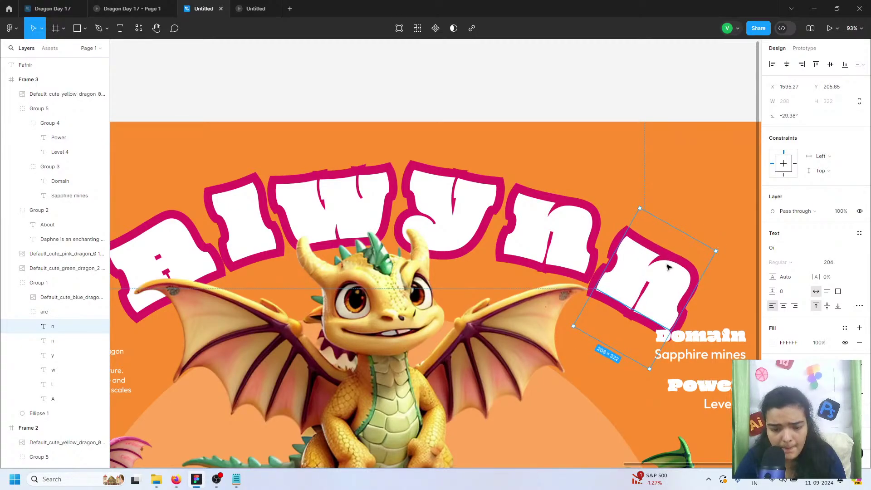
pyautogui.hotkey('ctrl', 'z')
pyautogui.hotkey('ctrl', 'z')
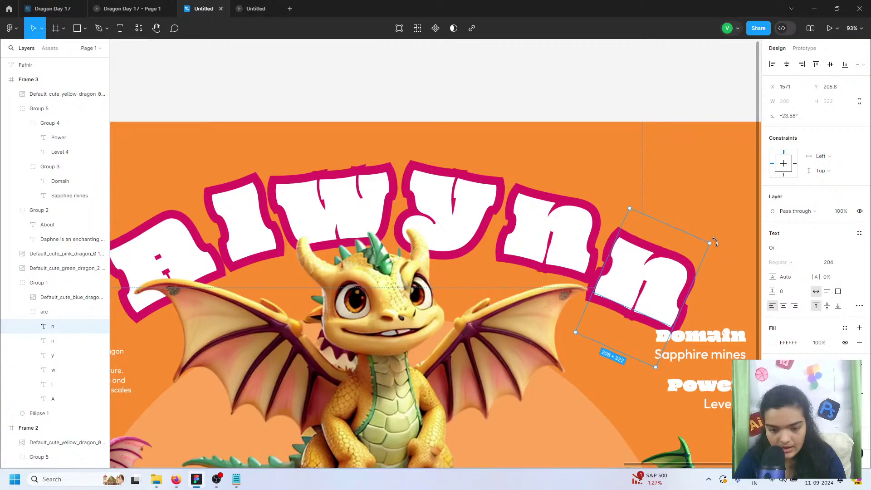
# Shift the fifth title letter n slightly left to even out the spacing along the arc
pyautogui.click(559, 234)
pyautogui.click(546, 199)
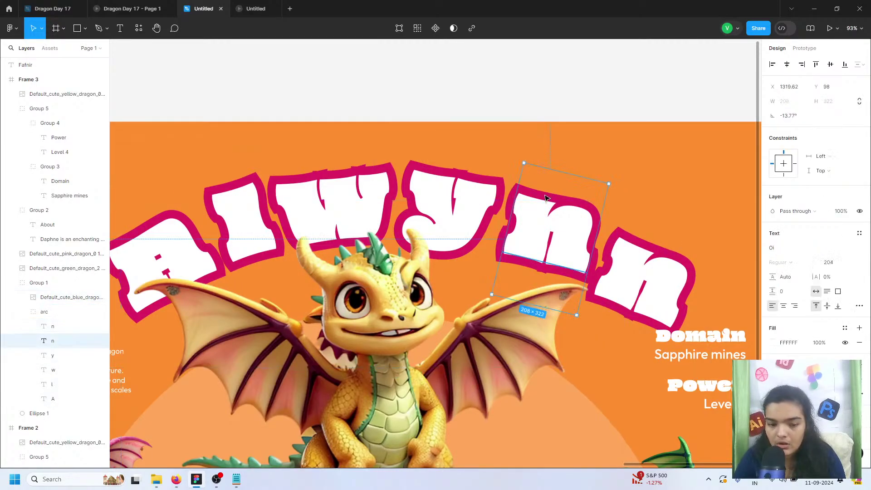
pyautogui.moveTo(546, 199); pyautogui.dragTo(544, 198)
# Rotate the last title letter n to -22.5° and move it slightly up to about X 1570.2, Y 200
pyautogui.doubleClick(641, 252)
pyautogui.click(729, 237)
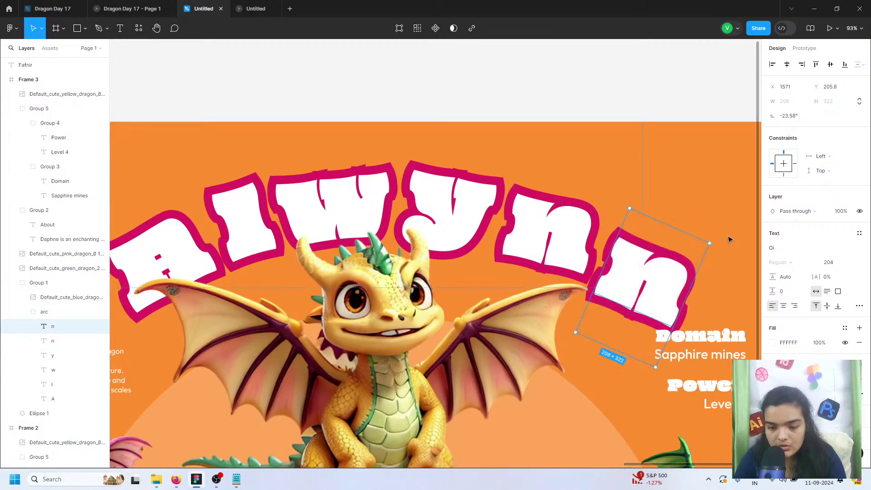
pyautogui.click(723, 246)
pyautogui.doubleClick(684, 252)
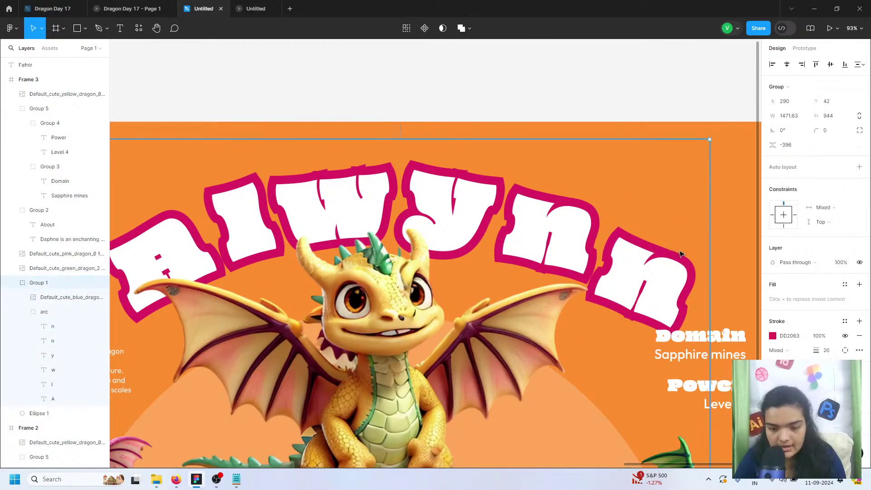
pyautogui.doubleClick(683, 252)
pyautogui.doubleClick(683, 252)
pyautogui.press('Escape')
pyautogui.moveTo(715, 240); pyautogui.dragTo(714, 239)
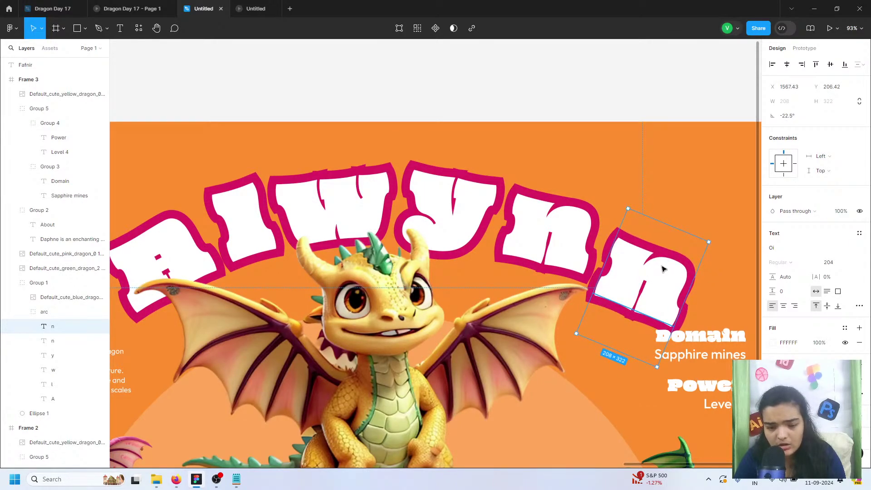
pyautogui.moveTo(662, 269); pyautogui.dragTo(663, 267)
# Switch to Notepad and copy Churro's About description from the dragon notes
pyautogui.scroll(-5, 664, 267)
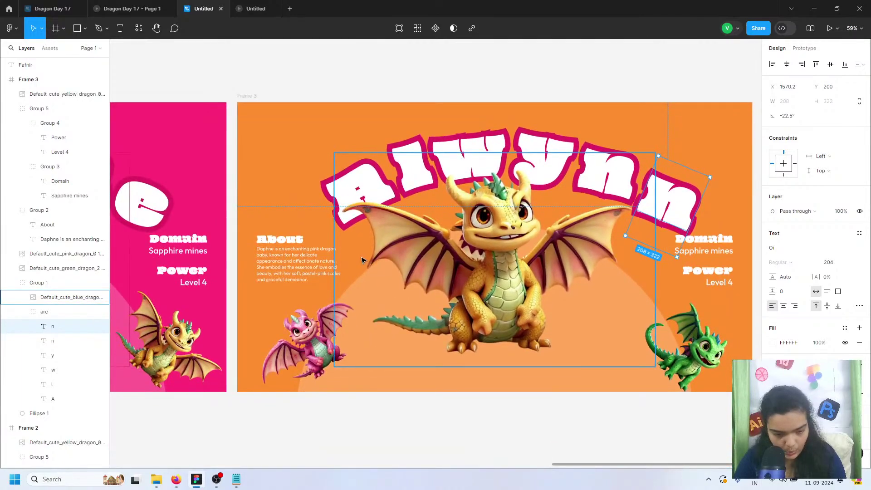
pyautogui.hscroll(1, 301, 267)
pyautogui.doubleClick(302, 267)
pyautogui.doubleClick(303, 268)
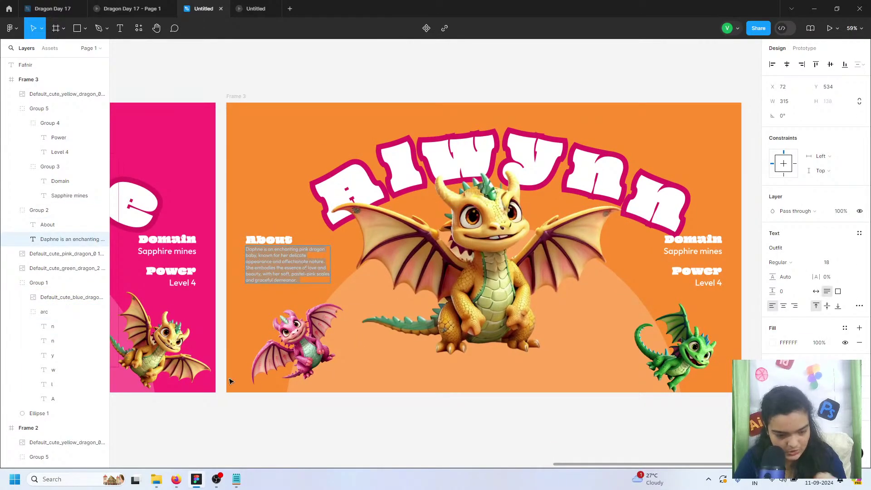
pyautogui.click(237, 479)
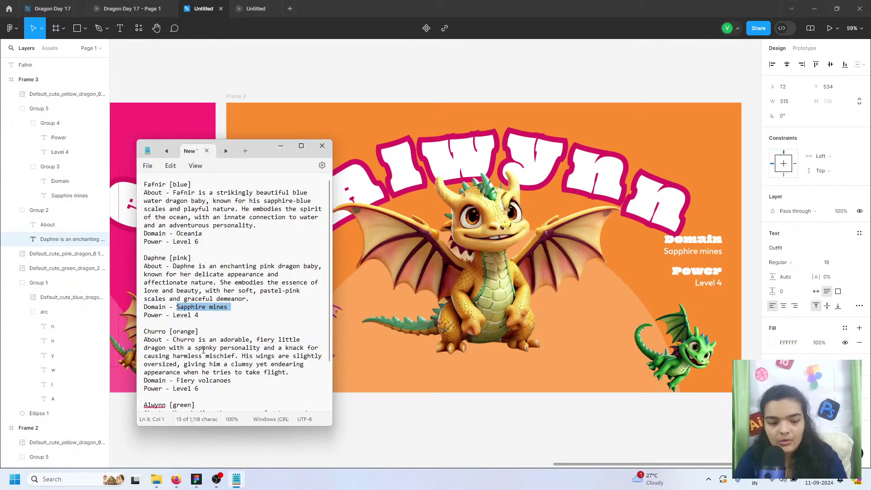
pyautogui.moveTo(174, 342); pyautogui.dragTo(298, 374)
pyautogui.hotkey('ctrl', 'c')
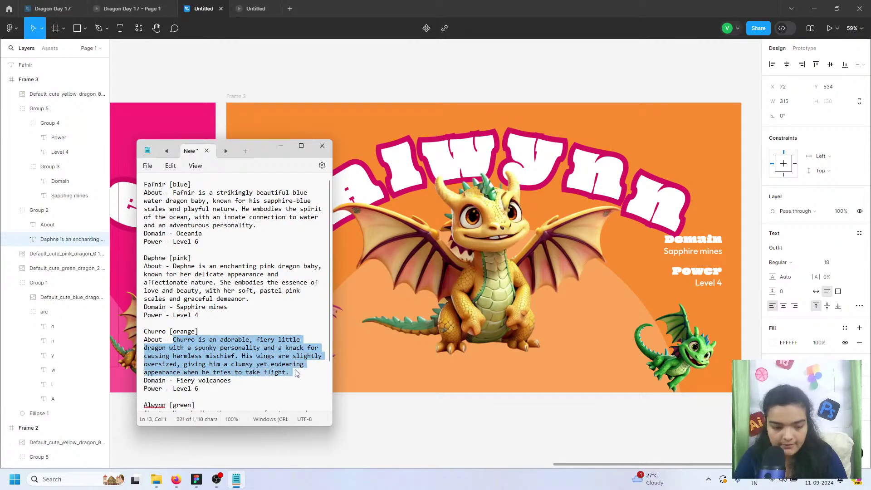
# Back in Figma, replace Frame 3's About paragraph with the copied Churro description, remove the trailing blank line and widen its box to 324
pyautogui.click(361, 400)
pyautogui.click(292, 330)
pyautogui.click(293, 258)
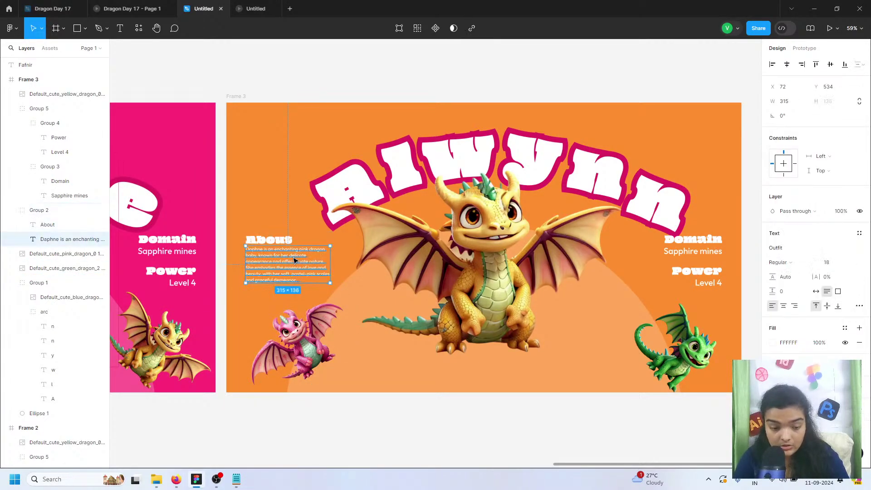
pyautogui.doubleClick(294, 260)
pyautogui.hotkey('ctrl', 'v')
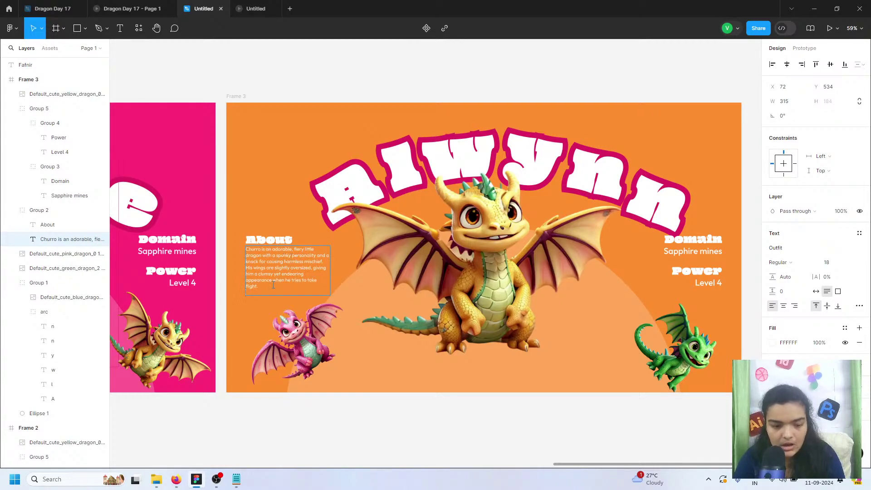
pyautogui.press('BackSpace')
pyautogui.press('Escape')
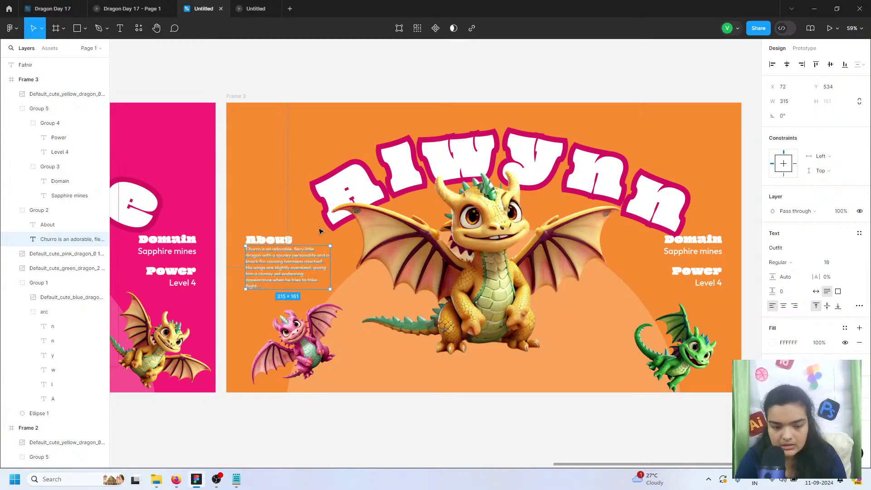
pyautogui.moveTo(330, 263); pyautogui.dragTo(336, 264)
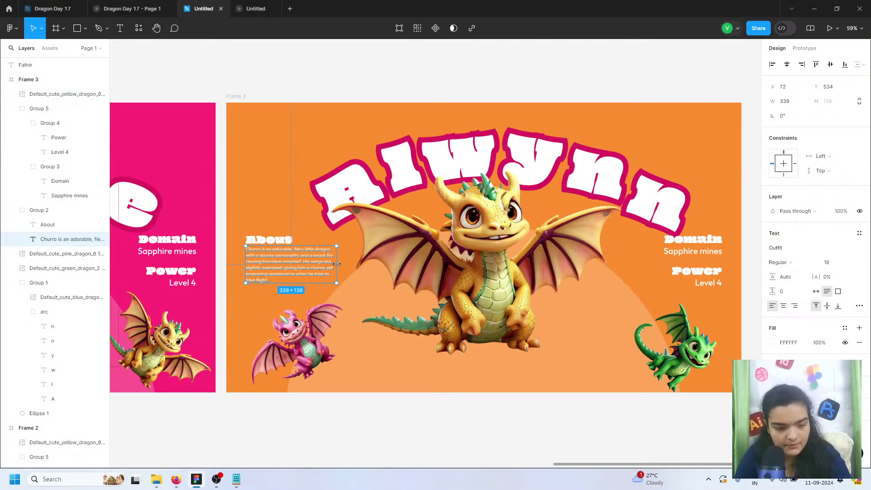
pyautogui.moveTo(337, 264); pyautogui.dragTo(334, 258)
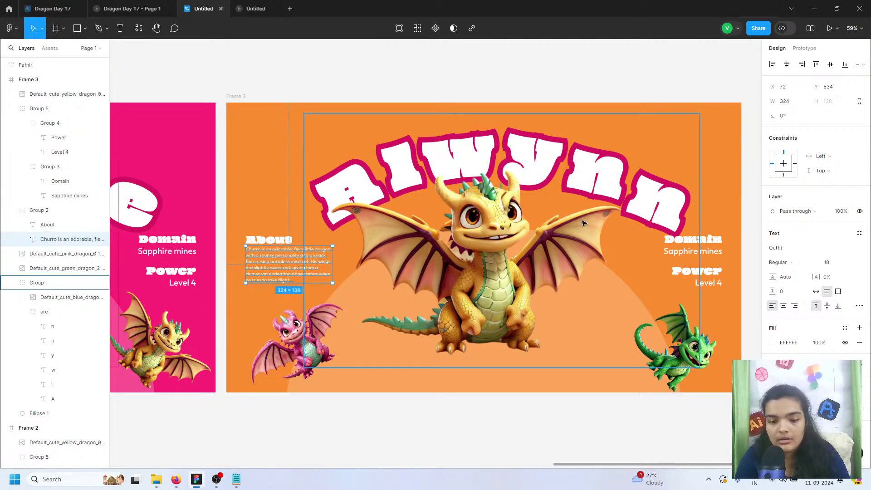
# Change the outline colour of the arched title group to the darker orange F37200
pyautogui.click(480, 182)
pyautogui.click(474, 137)
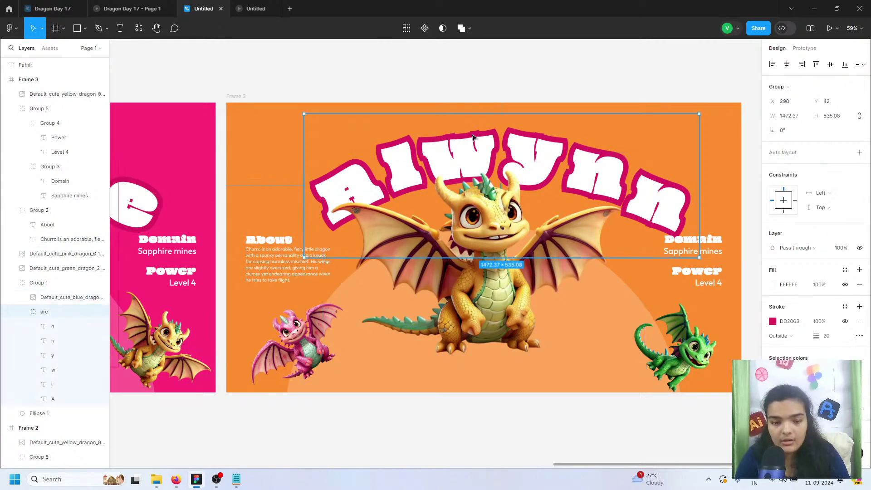
pyautogui.moveTo(490, 140); pyautogui.dragTo(492, 141)
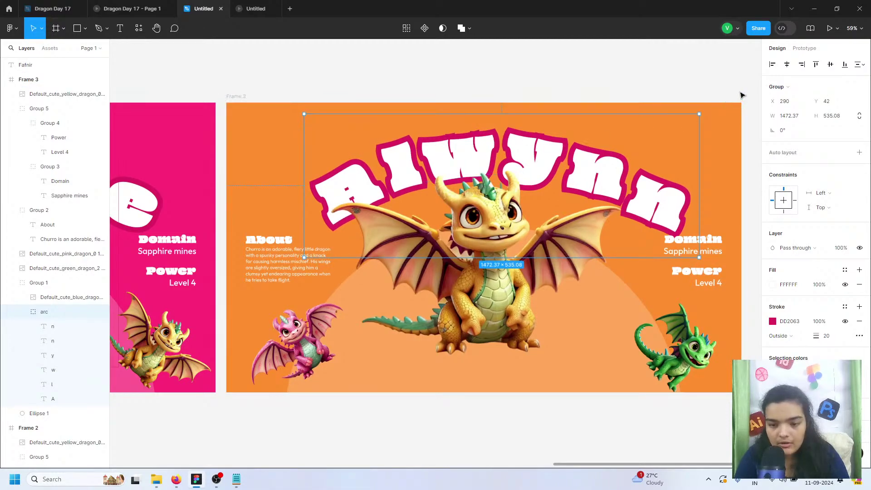
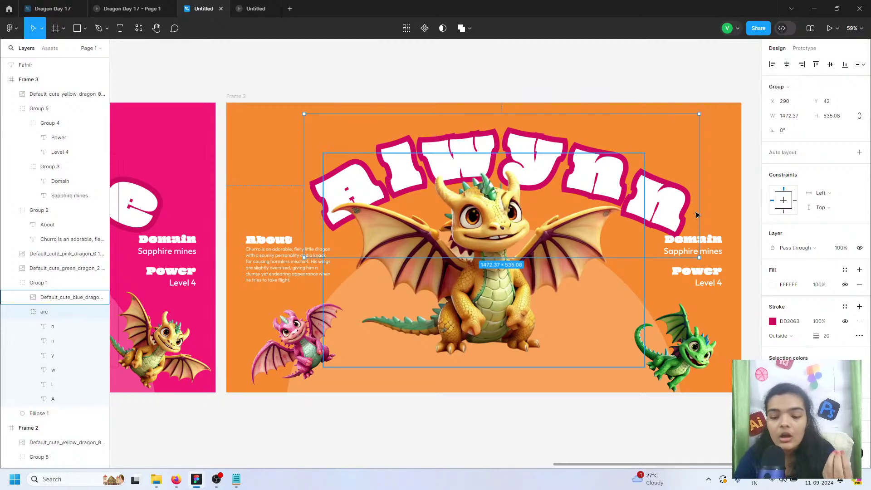
pyautogui.click(773, 321)
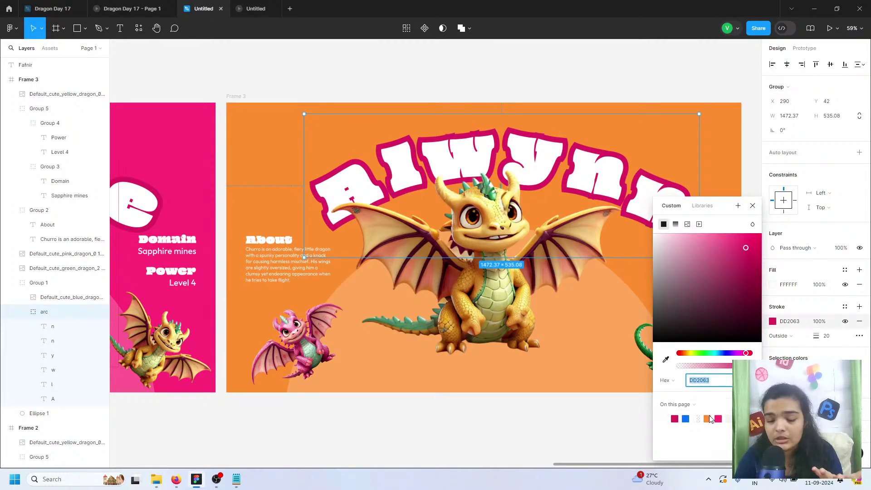
pyautogui.click(708, 419)
pyautogui.moveTo(731, 288)
pyautogui.mouseDown()
pyautogui.moveTo(799, 190)
pyautogui.moveTo(756, 245)
pyautogui.moveTo(779, 246)
pyautogui.mouseUp()
pyautogui.moveTo(595, 363); pyautogui.dragTo(592, 362)
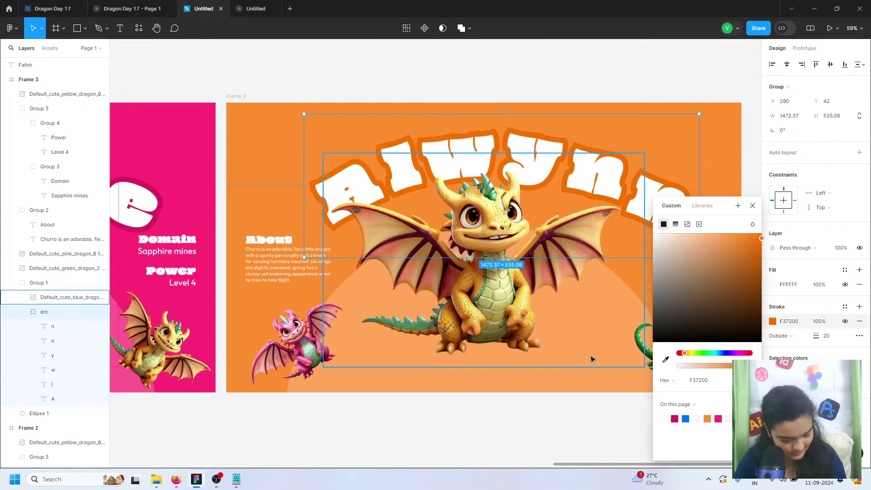
pyautogui.press('Escape')
# Nudge the arched title group left to X 266 to centre it over the dragon
pyautogui.hscroll(2, 592, 359)
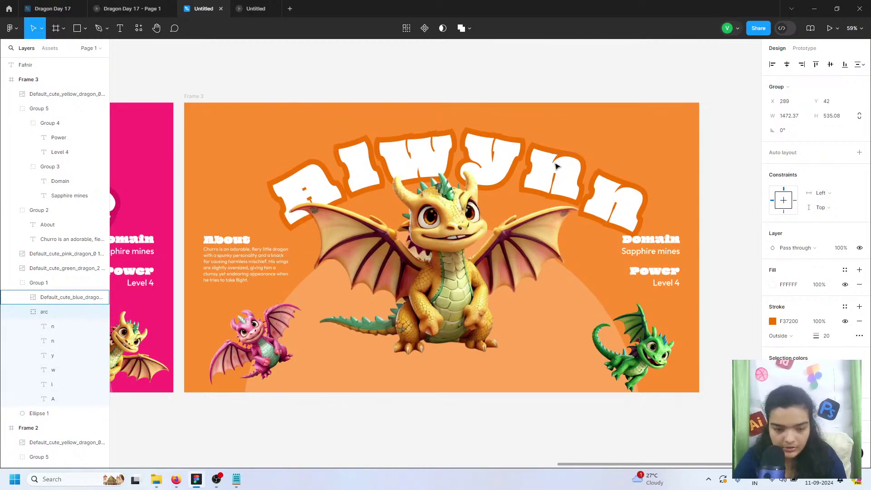
pyautogui.press('Left')
pyautogui.press('Left')
pyautogui.press('Left')
pyautogui.press('Left')
pyautogui.press('Left')
pyautogui.press('Left')
pyautogui.press('Left')
pyautogui.press('Left')
pyautogui.press('Left')
pyautogui.press('Left')
pyautogui.press('Left')
pyautogui.press('Left')
pyautogui.press('Left')
pyautogui.press('Left')
pyautogui.press('Left')
pyautogui.press('Left')
pyautogui.press('Left')
pyautogui.press('Left')
pyautogui.press('Left')
pyautogui.press('Left')
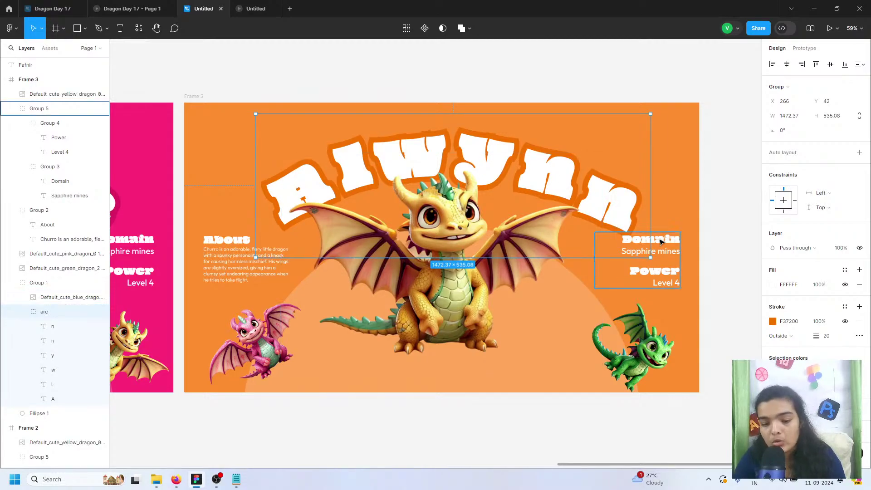
# Switch to Notepad and copy Churro's domain text "Fiery volcanoes" from the notes
pyautogui.doubleClick(664, 249)
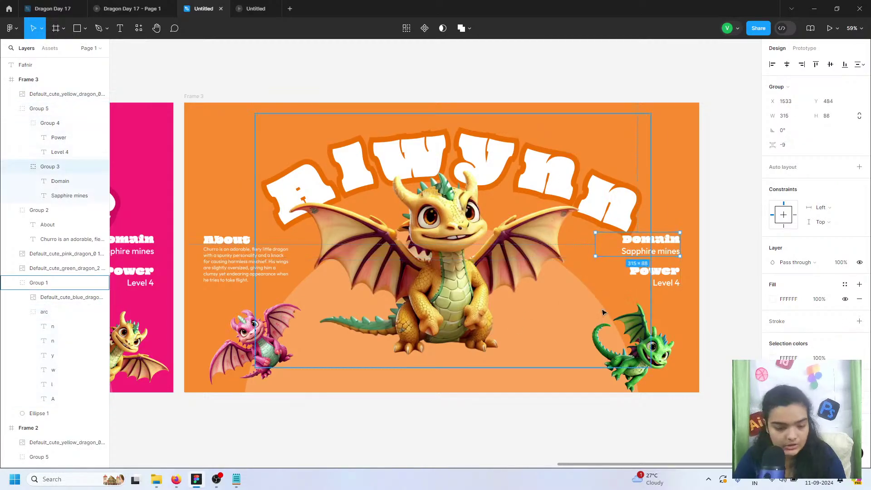
pyautogui.click(236, 479)
pyautogui.scroll(-2, 217, 369)
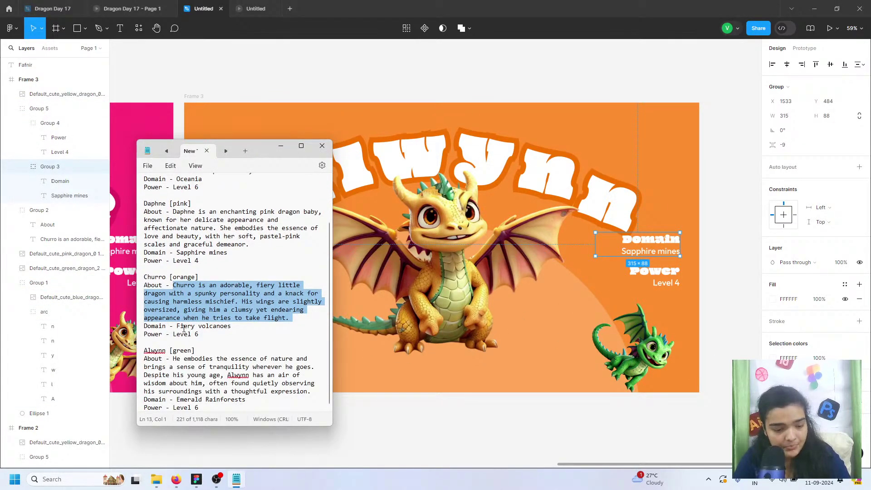
pyautogui.moveTo(178, 326); pyautogui.dragTo(249, 328)
pyautogui.hotkey('ctrl', 'c')
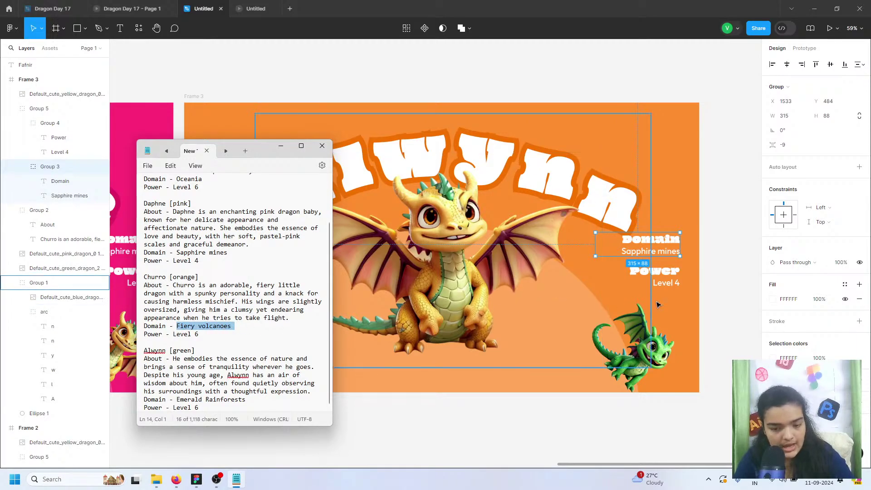
# Back in Figma, replace the Domain value in Frame 3 with "Fiery volcanoes" and remove the trailing blank line
pyautogui.doubleClick(668, 253)
pyautogui.doubleClick(665, 253)
pyautogui.click(664, 252)
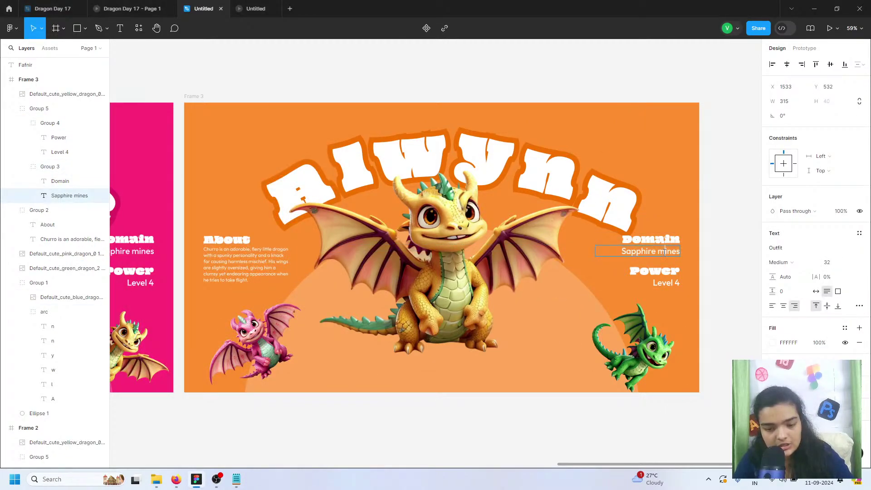
pyautogui.tripleClick(665, 252)
pyautogui.hotkey('ctrl', 'v')
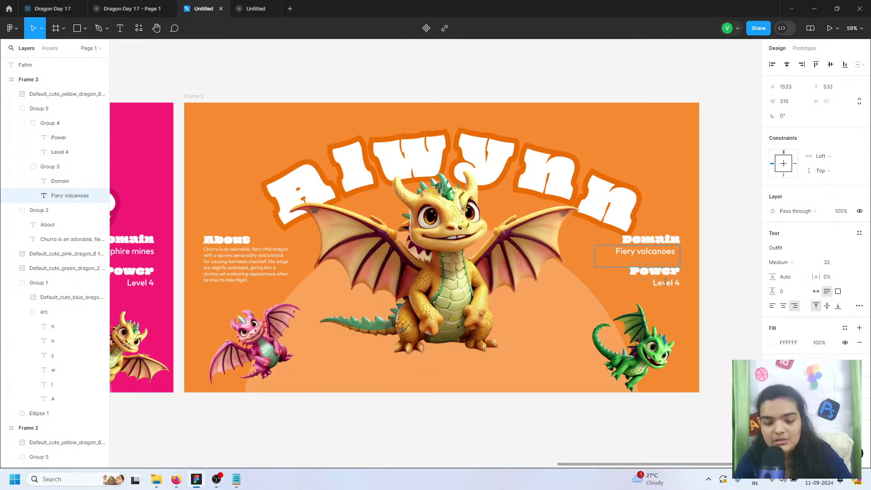
pyautogui.press('BackSpace')
pyautogui.press('BackSpace')
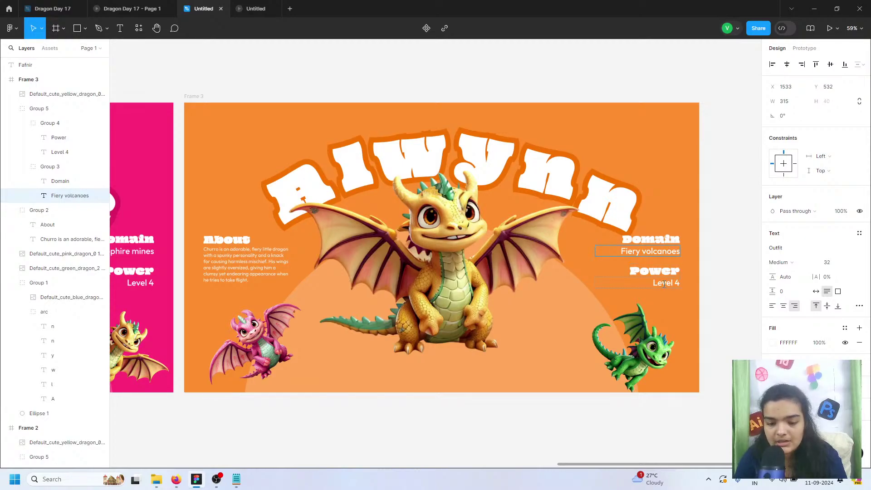
# Change the Power value in Frame 3 to "Level 6"
pyautogui.doubleClick(664, 284)
pyautogui.click(676, 283)
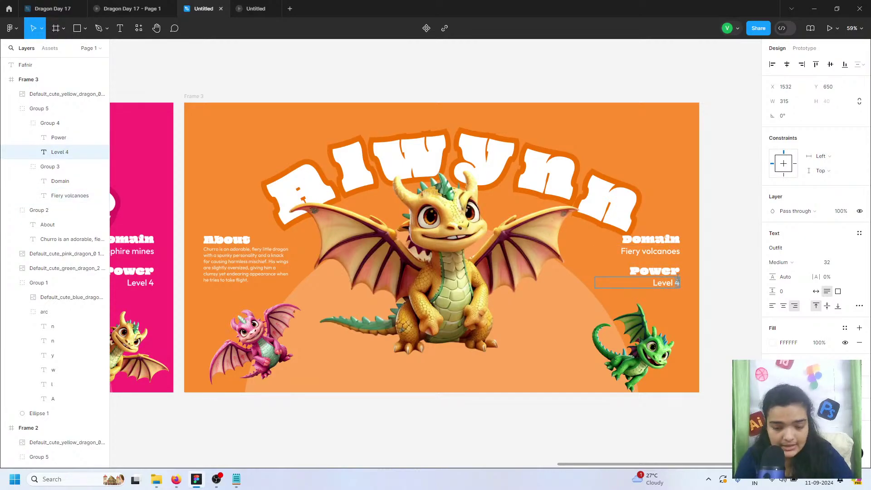
pyautogui.press('Escape')
# Duplicate the finished orange Frame 3 to create a fourth page beside it
pyautogui.keyDown('ctrl'); pyautogui.scroll(-5, 725, 345); pyautogui.keyUp('ctrl')
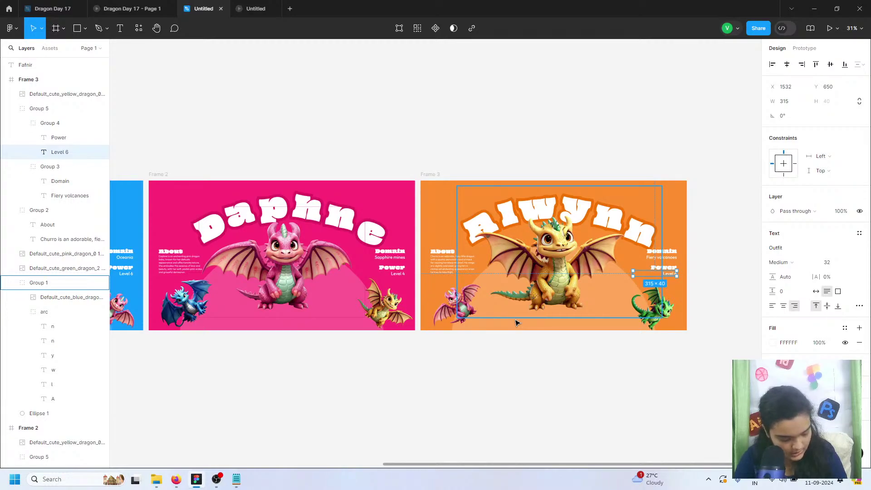
pyautogui.click(436, 175)
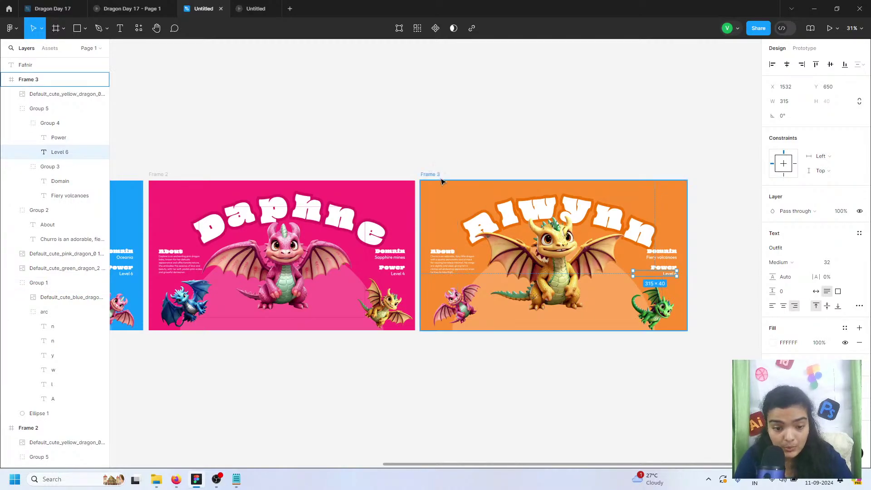
pyautogui.hotkey('ctrl', 'd')
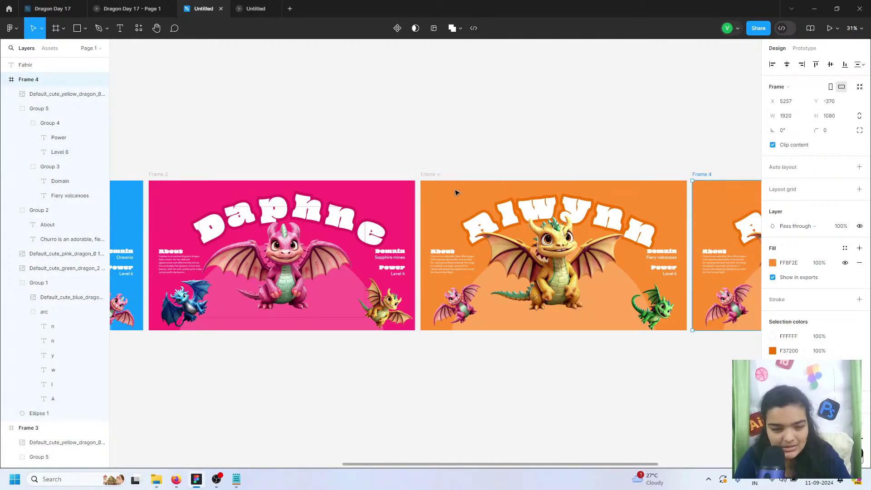
pyautogui.hscroll(3, 451, 194)
pyautogui.keyDown('ctrl'); pyautogui.scroll(-1, 448, 196); pyautogui.keyUp('ctrl')
pyautogui.hscroll(1, 447, 195)
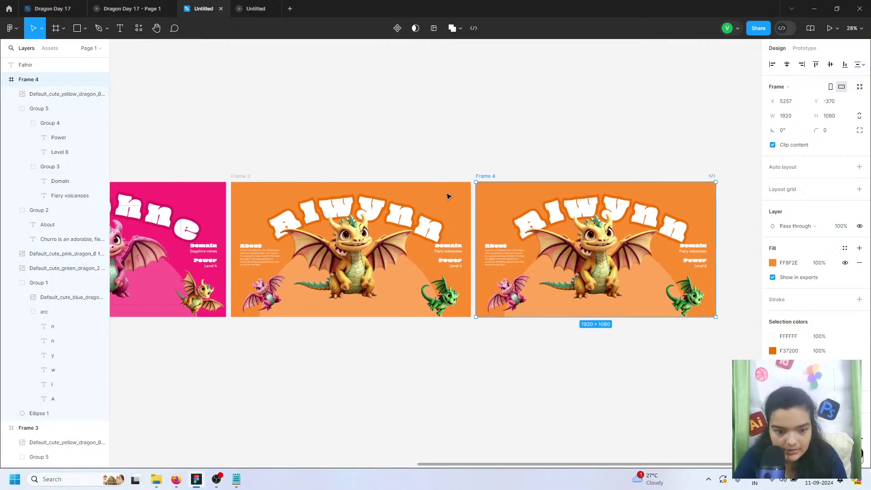
pyautogui.hscroll(1, 431, 196)
# Set Frame 3's background fill to a more saturated orange, around FF8112
pyautogui.click(222, 176)
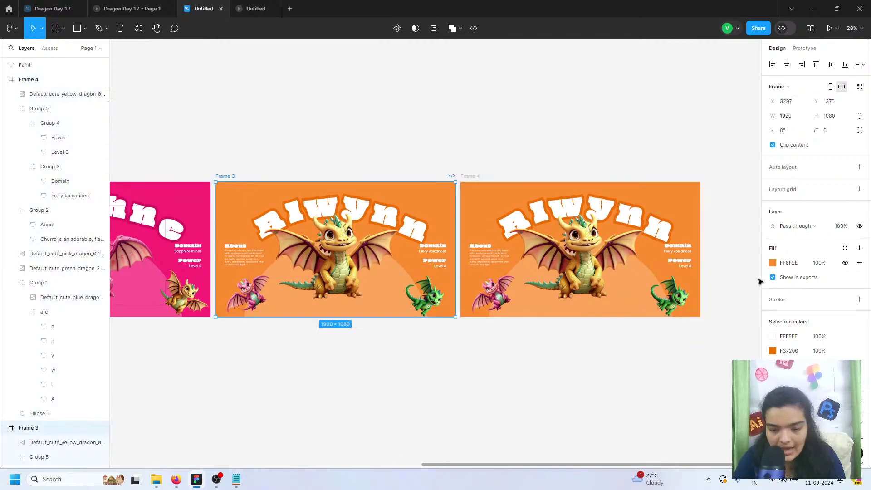
pyautogui.click(773, 263)
pyautogui.click(752, 238)
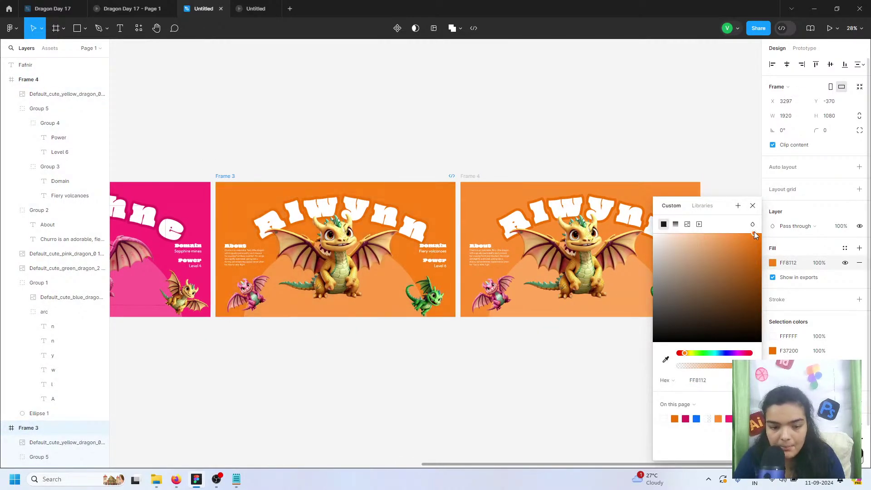
# Replace Frame 4's large central dragon picture with the image Default_cute_green_dragon_2 1-Photoroom
pyautogui.click(459, 173)
pyautogui.click(651, 215)
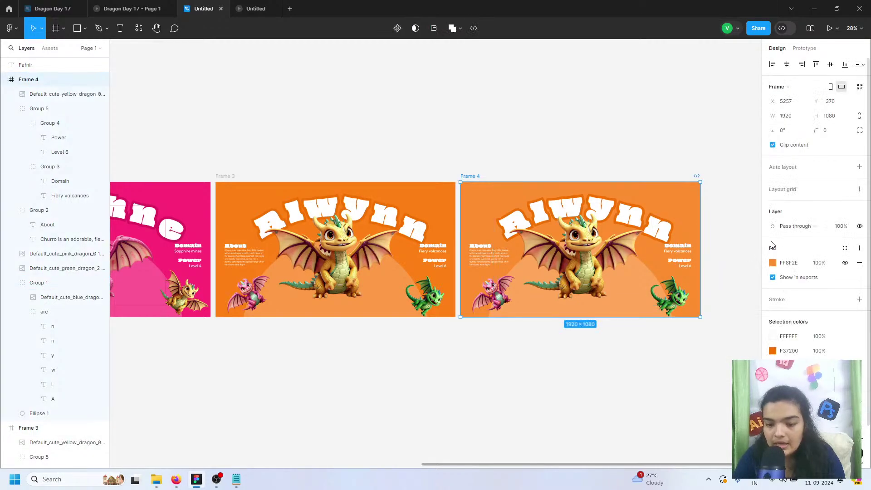
pyautogui.doubleClick(635, 255)
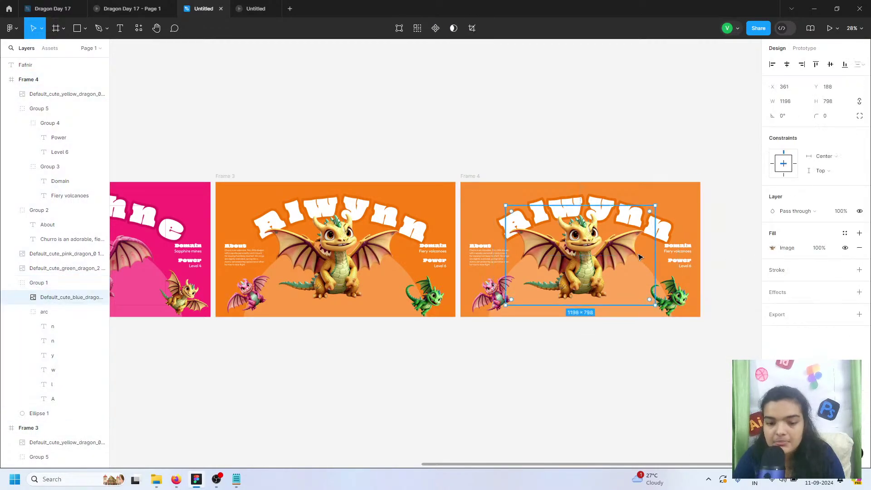
pyautogui.click(773, 248)
pyautogui.click(710, 320)
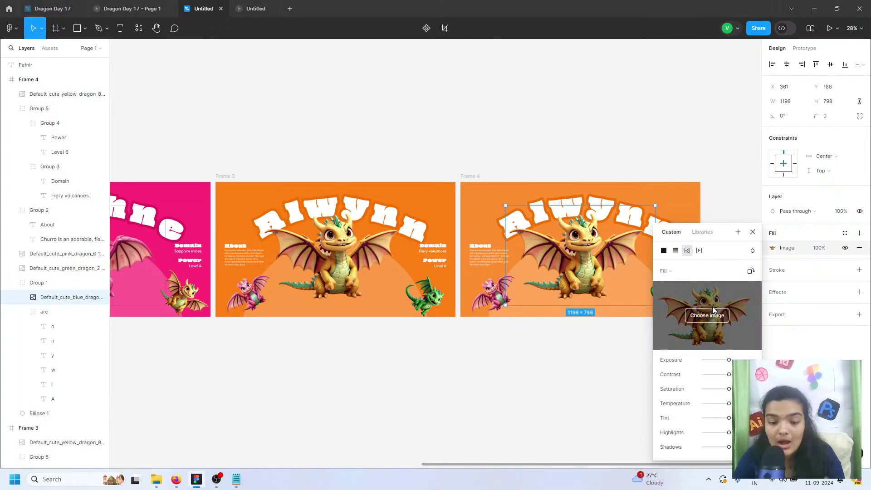
pyautogui.click(203, 77)
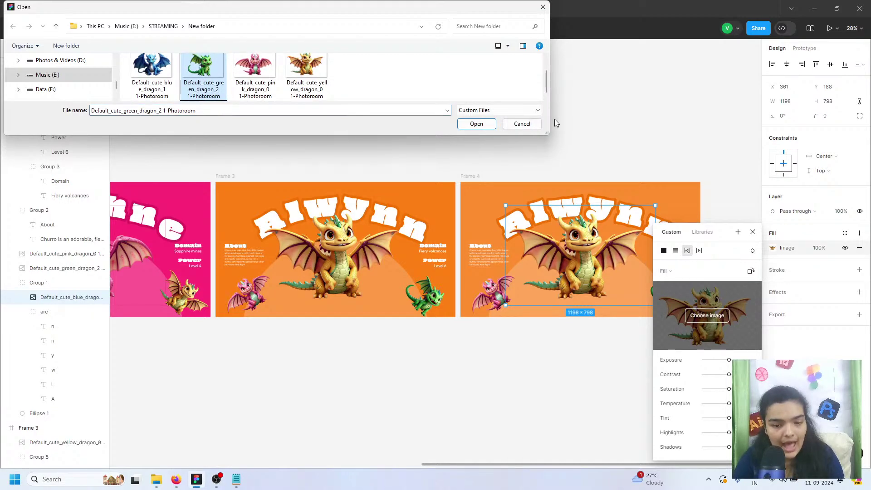
pyautogui.click(487, 125)
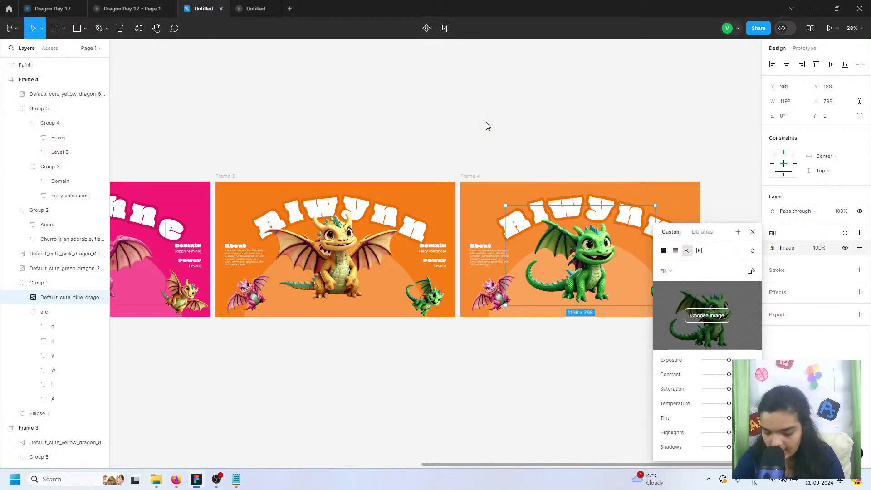
# Replace the small green dragon in Frame 4's lower-right corner with the blue dragon image
pyautogui.hscroll(2, 563, 331)
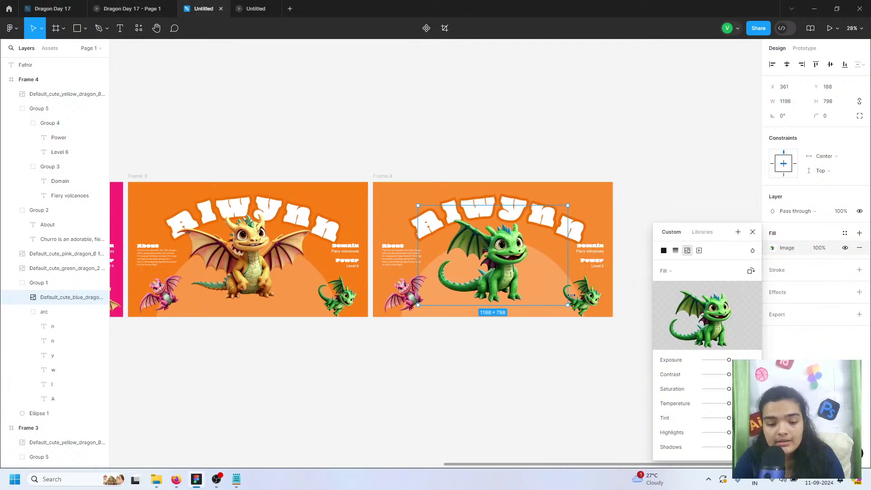
pyautogui.click(580, 304)
pyautogui.click(772, 248)
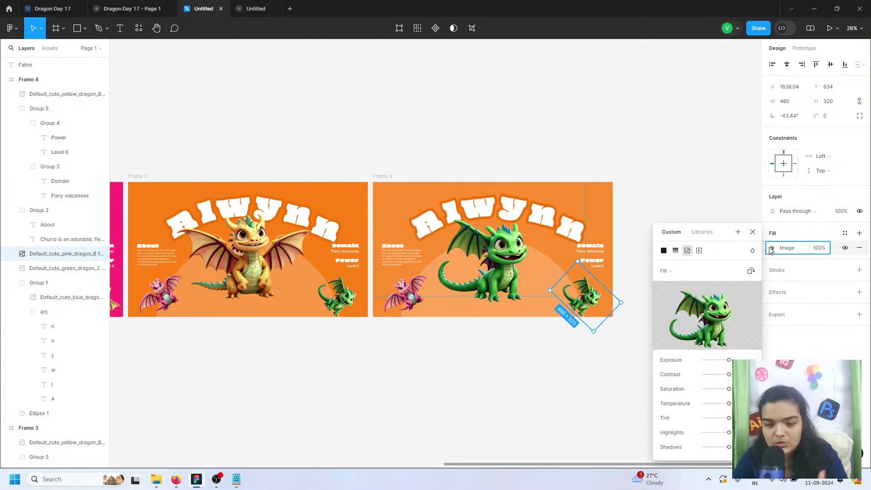
pyautogui.click(699, 315)
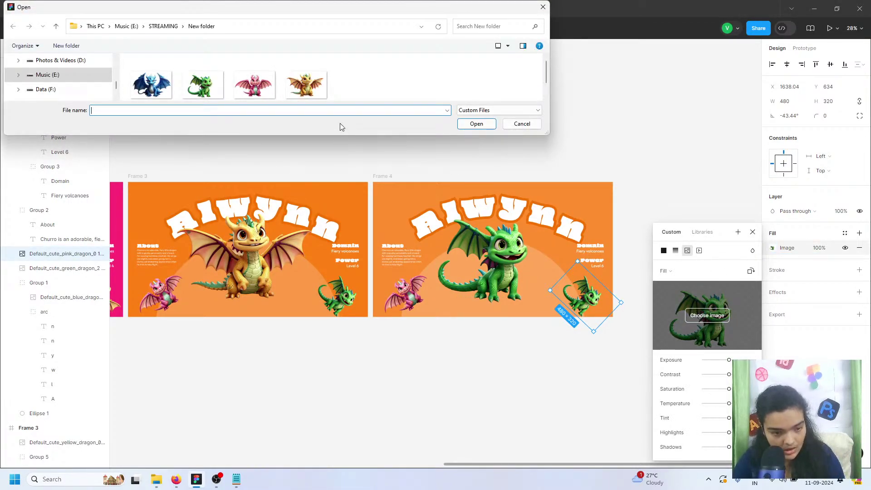
pyautogui.click(133, 74)
pyautogui.click(487, 128)
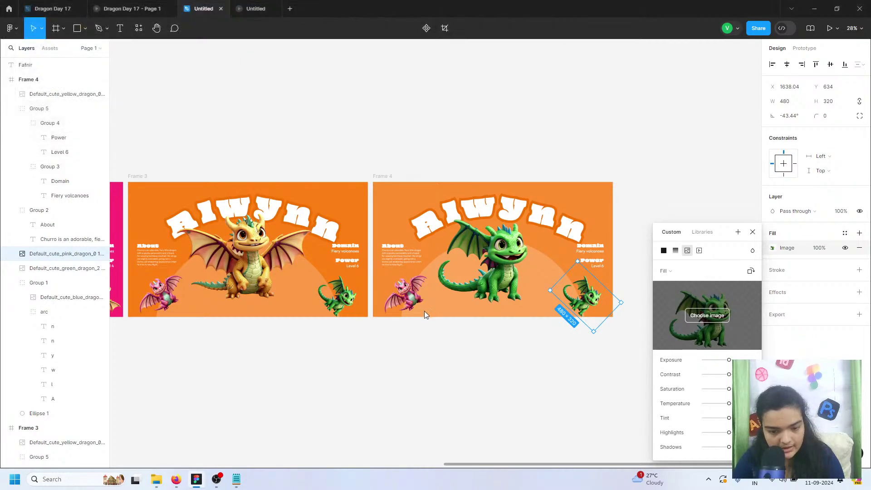
# Replace the small pink dragon in Frame 4's lower-left corner with the yellow dragon image
pyautogui.click(406, 290)
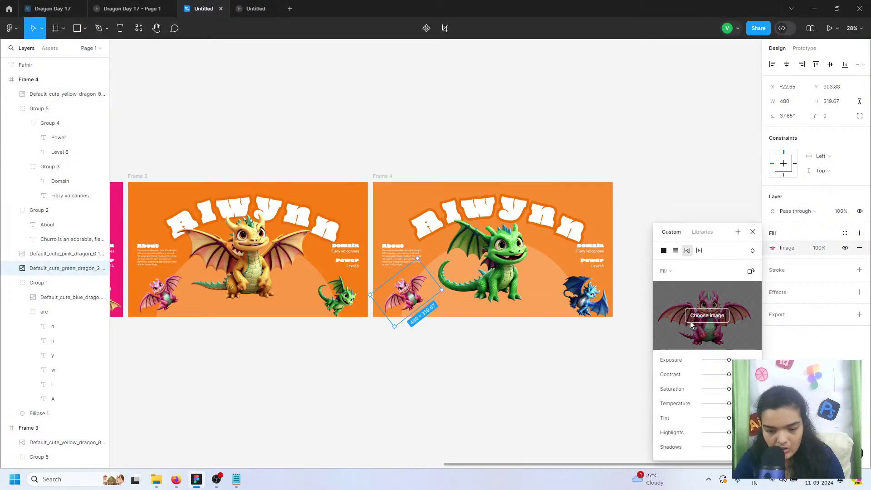
pyautogui.click(708, 315)
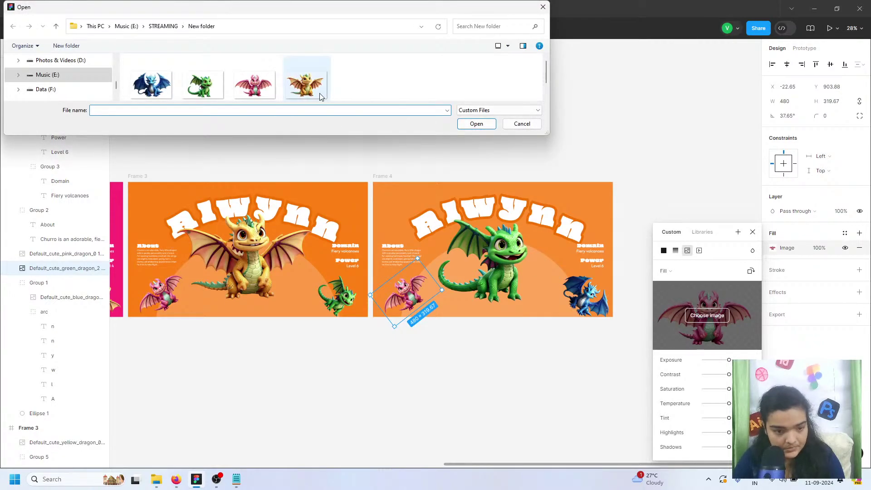
pyautogui.click(306, 85)
pyautogui.click(477, 123)
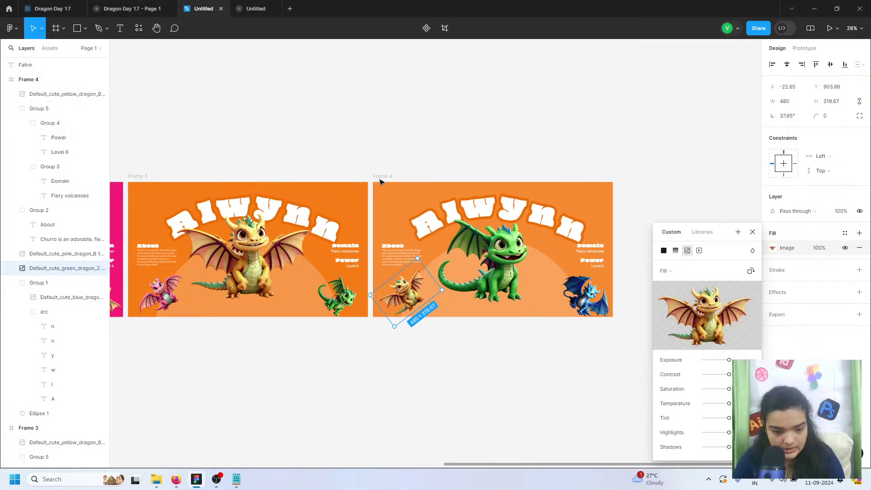
# Replace the picture of the clipped dragon layer below Frame 4 with Default_cute_pink_dragon_0 1-Photoroom
pyautogui.click(384, 177)
pyautogui.click(55, 95)
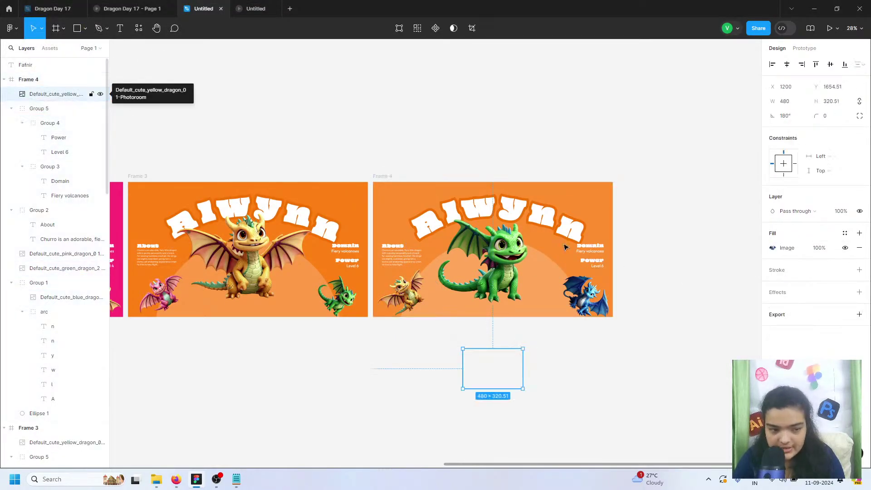
pyautogui.click(772, 248)
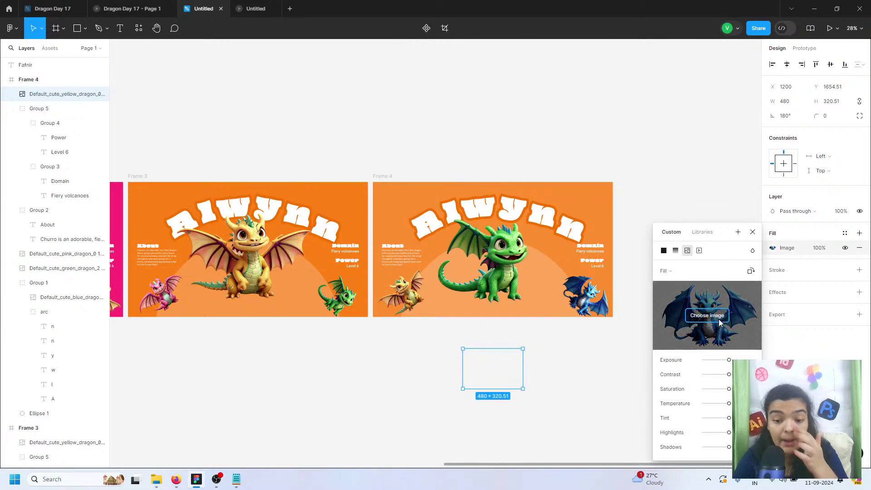
pyautogui.click(707, 315)
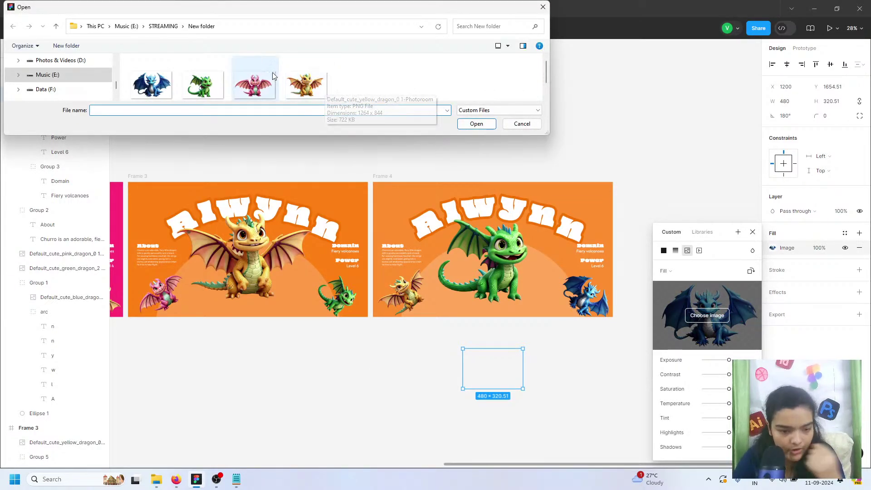
pyautogui.click(246, 86)
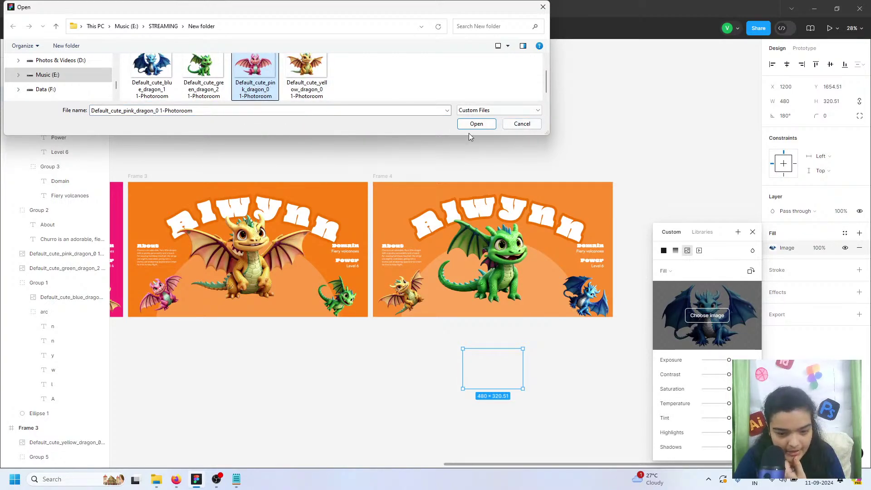
pyautogui.click(481, 129)
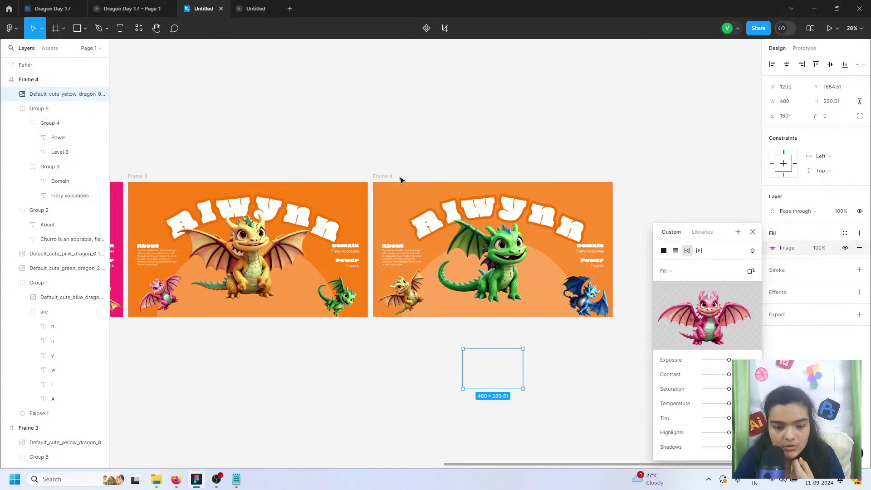
pyautogui.click(402, 180)
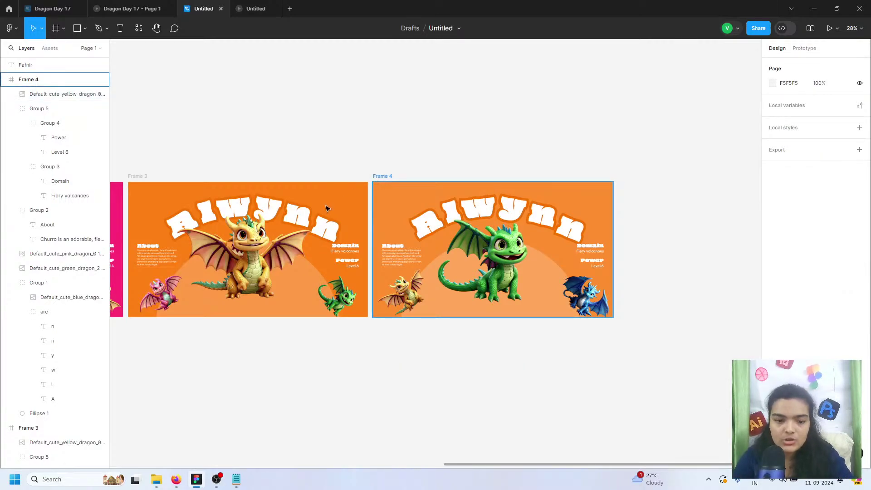
# Change Frame 4's background fill to green sampled from the central dragon and saturate it to about 00E20F
pyautogui.click(385, 177)
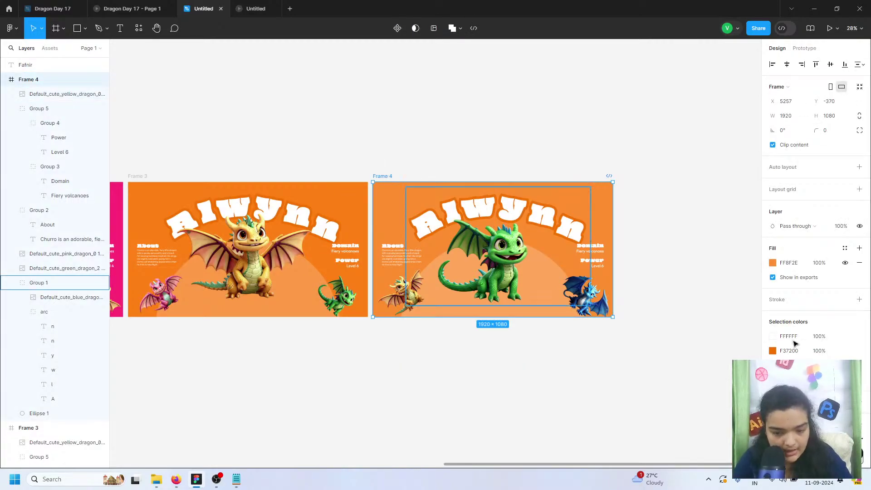
pyautogui.click(773, 263)
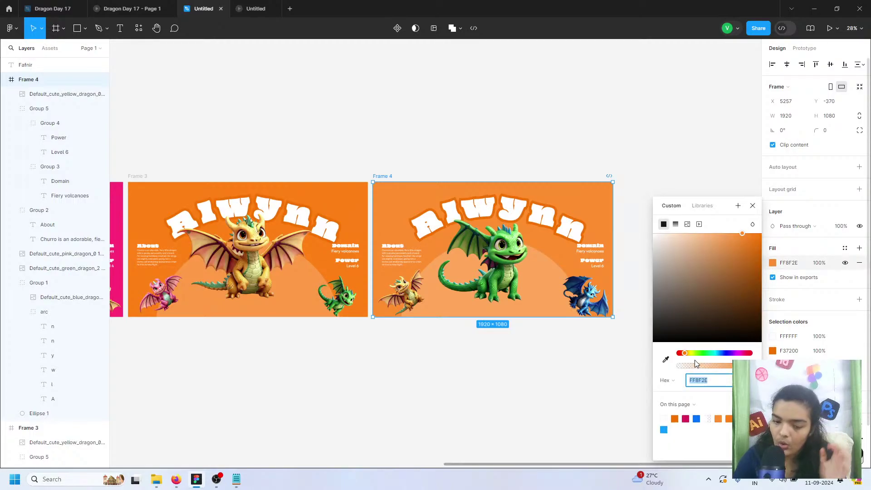
pyautogui.moveTo(699, 353); pyautogui.dragTo(710, 354)
pyautogui.click(666, 360)
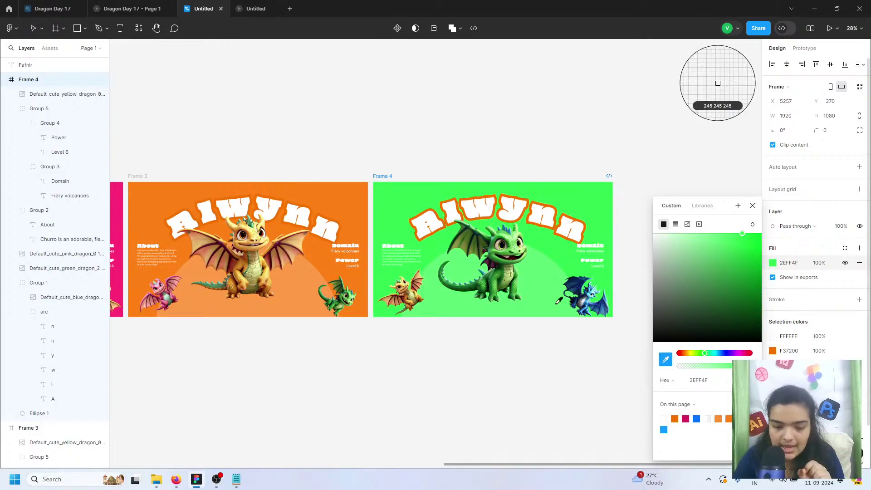
pyautogui.click(506, 229)
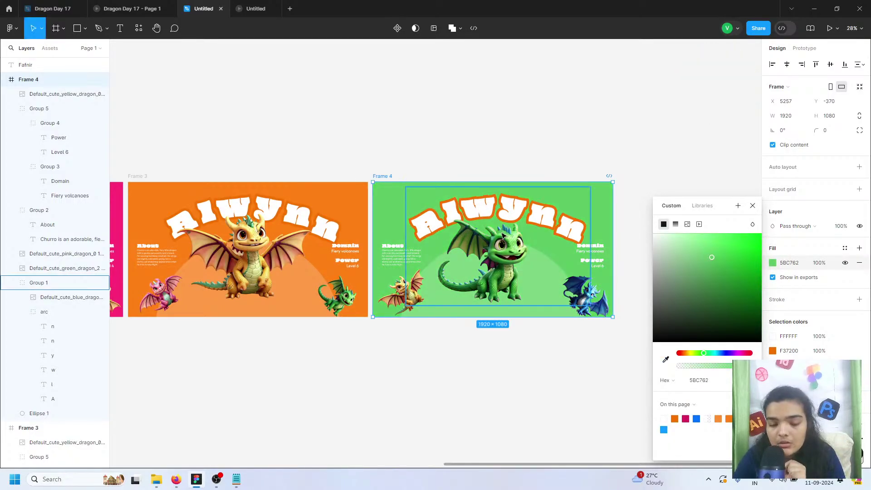
pyautogui.moveTo(754, 285); pyautogui.dragTo(767, 246)
pyautogui.scroll(3, 481, 239)
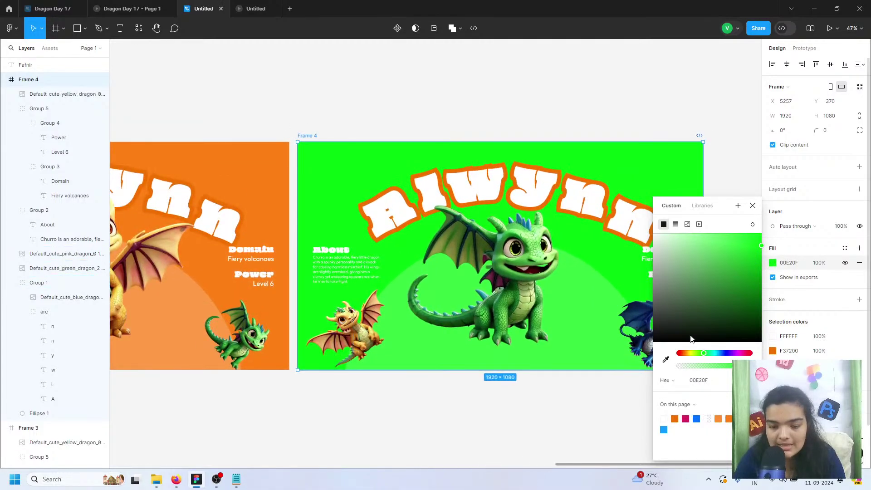
# Resample Frame 4's background fill from the green dragon's face and deepen it to about 00A80E
pyautogui.click(665, 360)
pyautogui.click(520, 232)
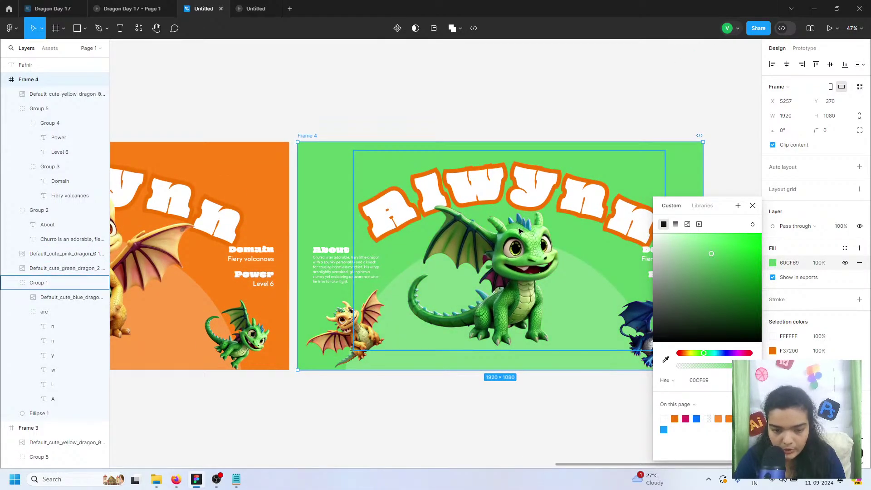
pyautogui.scroll(3, 520, 231)
pyautogui.moveTo(712, 259); pyautogui.dragTo(775, 263)
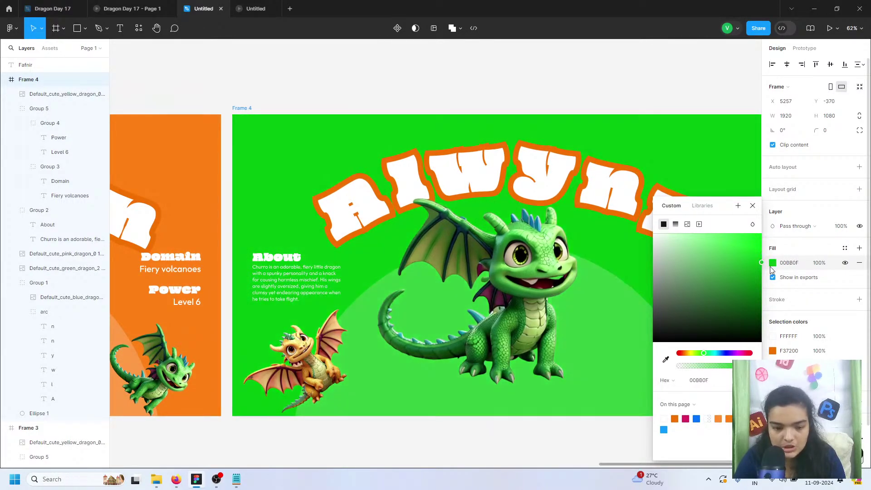
pyautogui.hscroll(1, 574, 268)
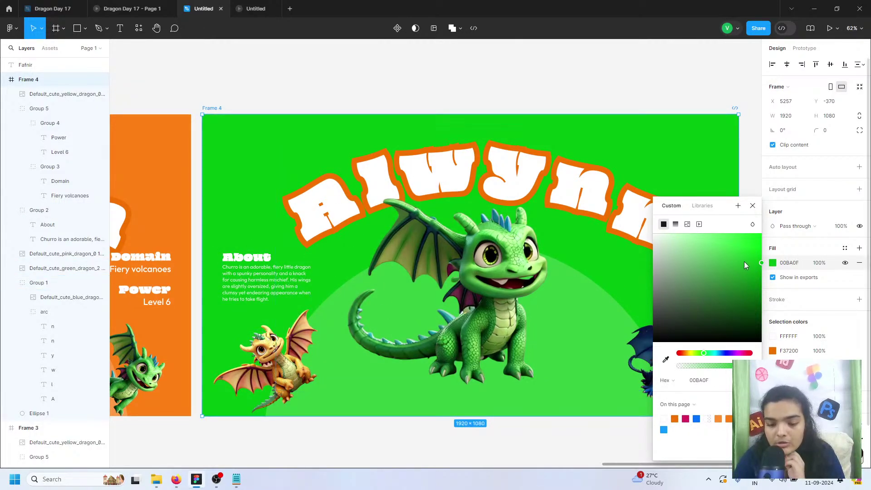
pyautogui.moveTo(757, 262); pyautogui.dragTo(779, 276)
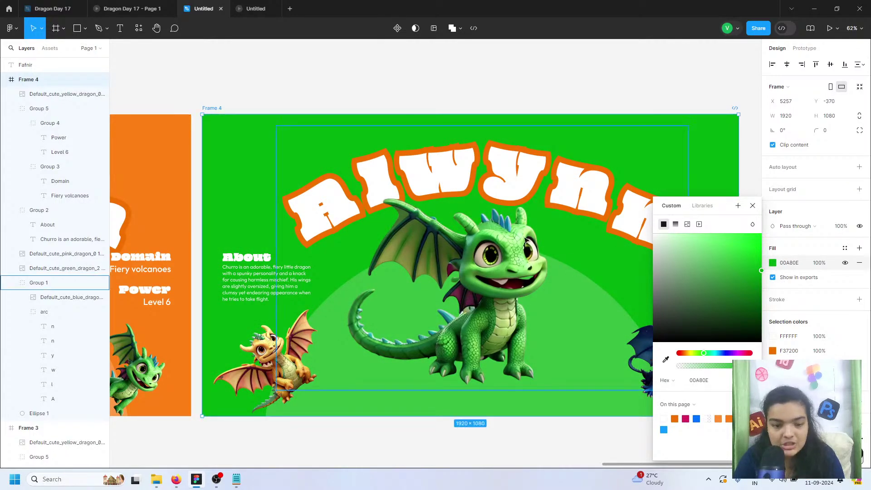
pyautogui.moveTo(466, 208); pyautogui.dragTo(528, 239)
pyautogui.hotkey('ctrl', 'z')
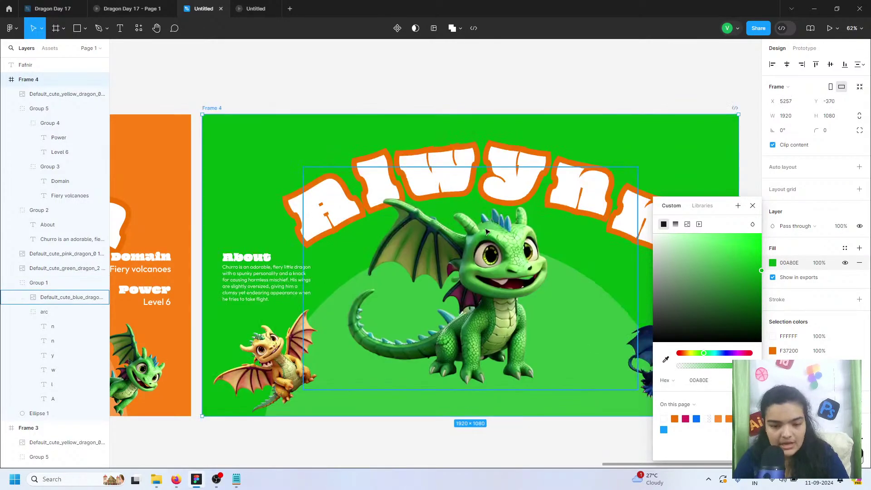
# Brighten Frame 4's green background fill to about 00BE13, adjusting its hue slightly
pyautogui.click(761, 267)
pyautogui.moveTo(768, 261); pyautogui.dragTo(769, 257)
pyautogui.moveTo(709, 357); pyautogui.dragTo(706, 357)
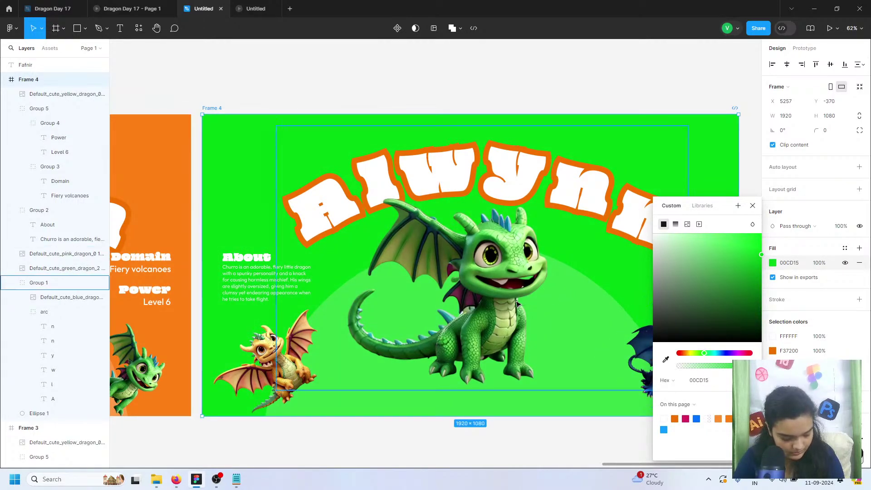
pyautogui.hscroll(2, 658, 299)
pyautogui.moveTo(763, 260); pyautogui.dragTo(767, 264)
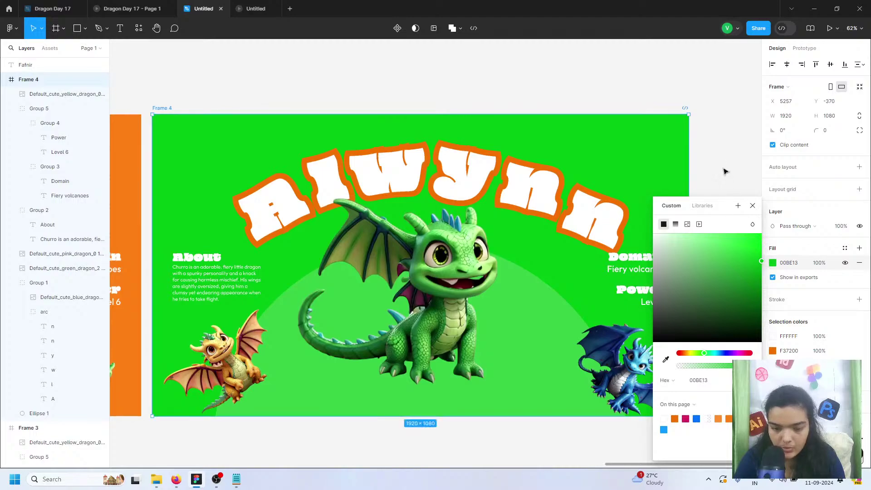
# Sample Frame 4's background fill from the green dragon's eye, fully saturate it, and shift its hue to a medium green
pyautogui.click(666, 360)
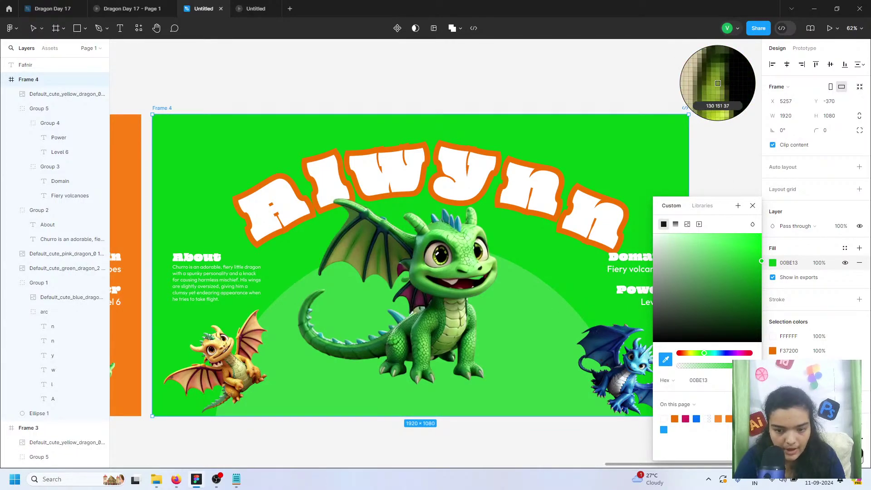
pyautogui.click(718, 83)
pyautogui.click(750, 277)
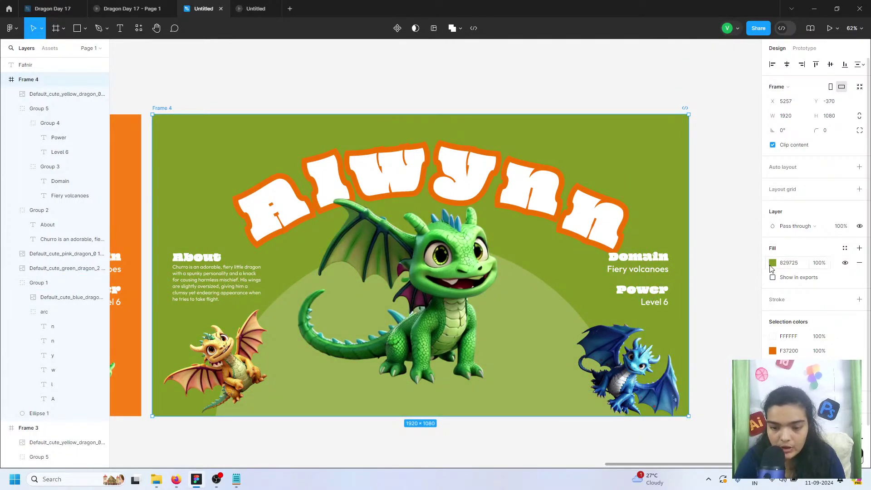
pyautogui.click(773, 263)
pyautogui.moveTo(737, 273); pyautogui.dragTo(763, 274)
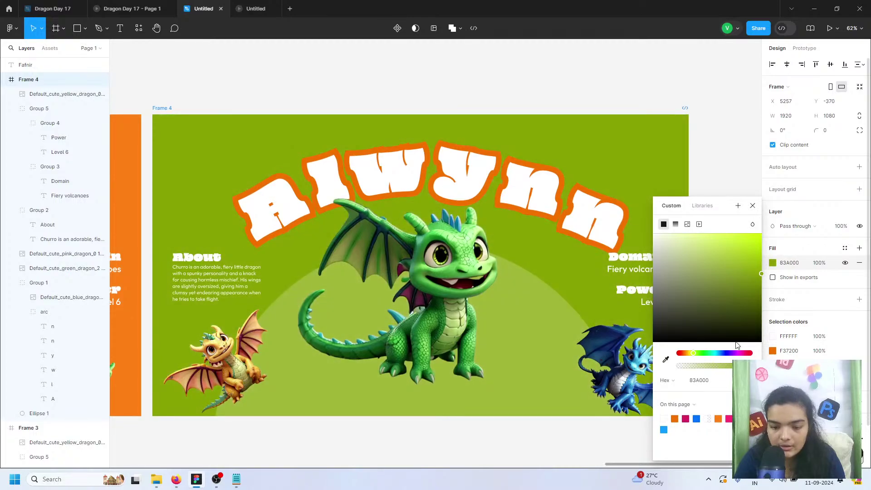
pyautogui.click(706, 354)
pyautogui.click(383, 56)
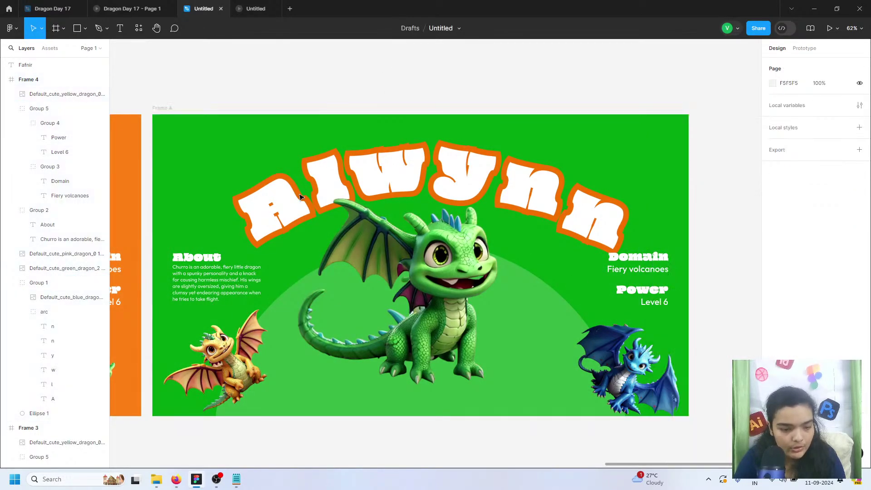
# Nudge the letter w in Frame 4's arched Alwynn title one pixel to the right, to X 694
pyautogui.doubleClick(292, 212)
pyautogui.doubleClick(378, 150)
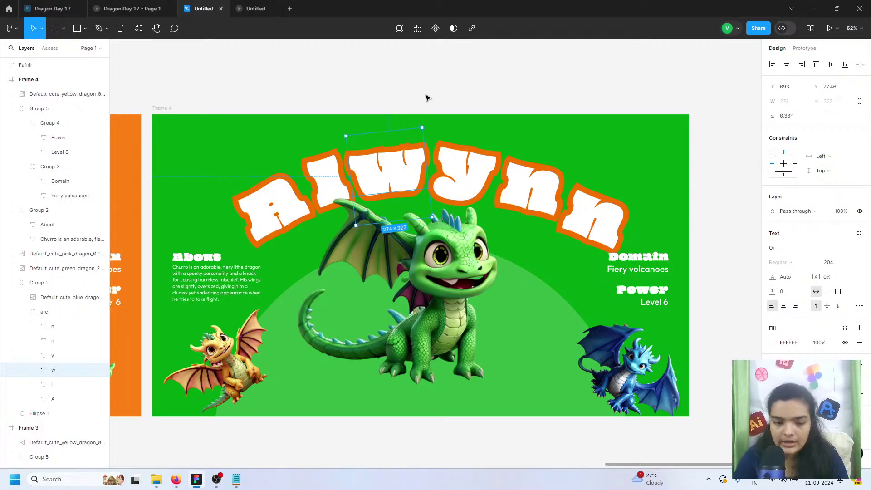
pyautogui.press('Right')
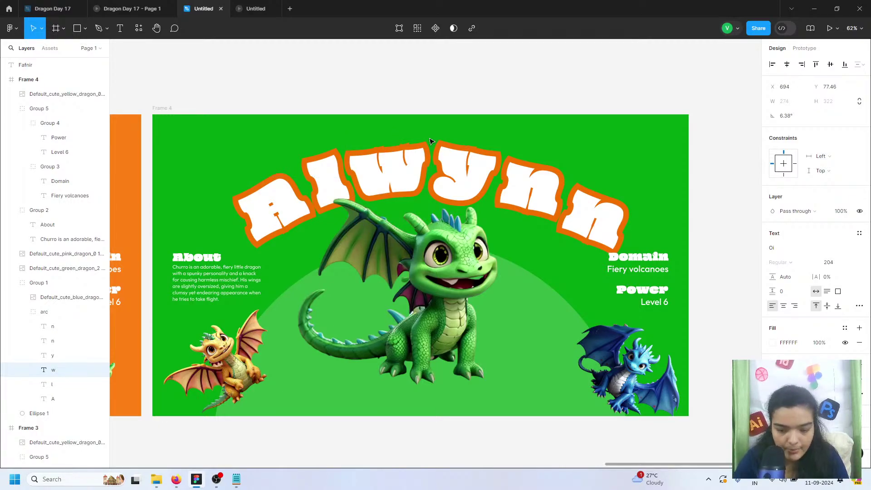
pyautogui.click(53, 399)
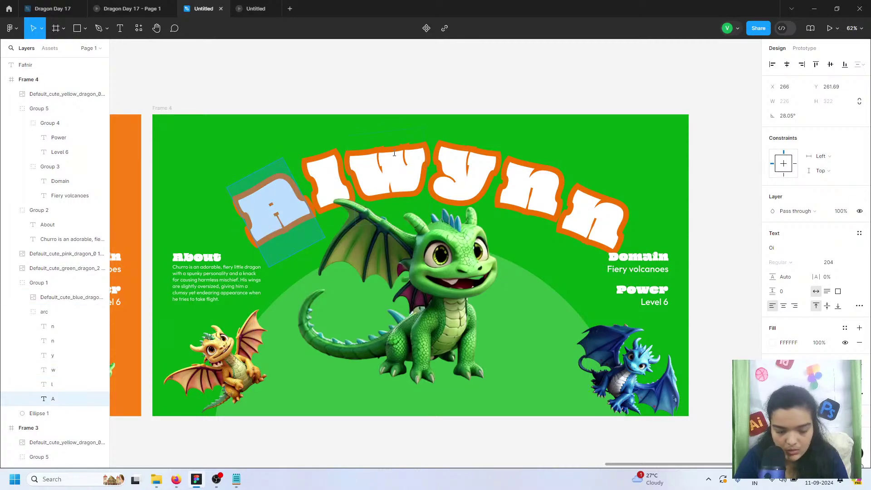
pyautogui.keyDown('shift'); pyautogui.click(322, 170); pyautogui.keyUp('shift')
pyautogui.keyDown('shift'); pyautogui.click(394, 156); pyautogui.keyUp('shift')
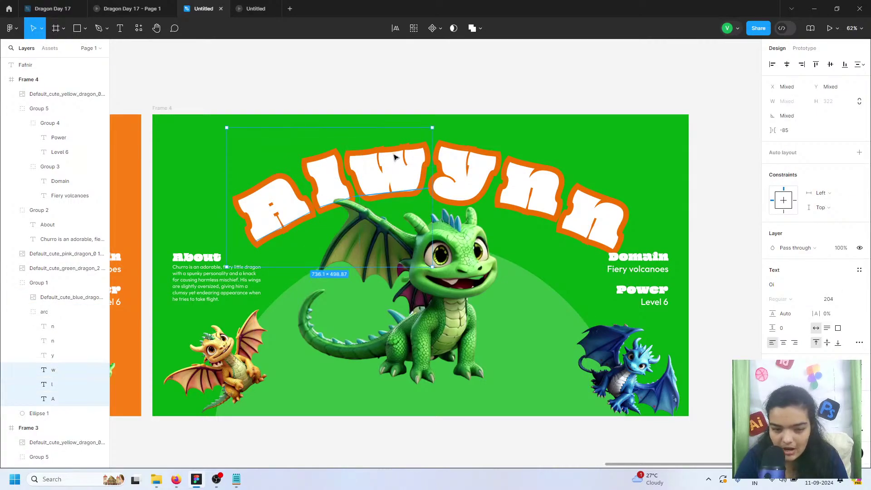
pyautogui.keyDown('shift'); pyautogui.click(481, 157); pyautogui.keyUp('shift')
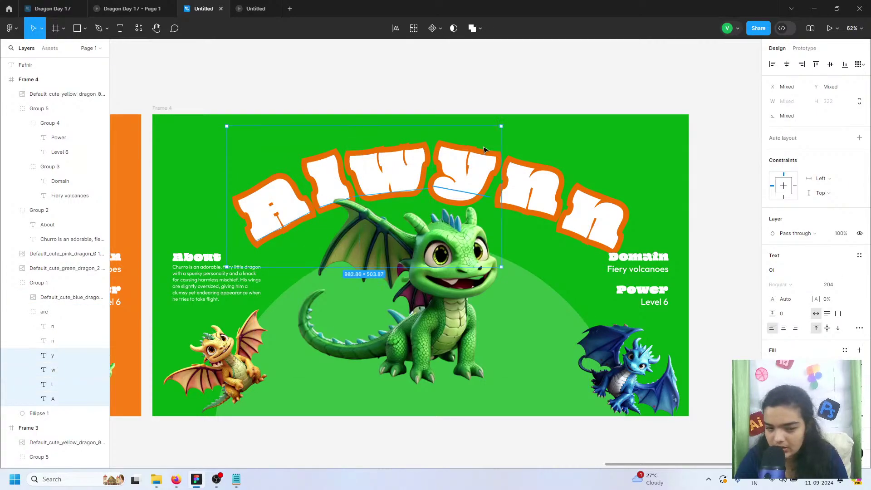
pyautogui.click(537, 163)
pyautogui.keyDown('shift'); pyautogui.click(467, 158); pyautogui.keyUp('shift')
pyautogui.keyDown('shift'); pyautogui.click(395, 157); pyautogui.keyUp('shift')
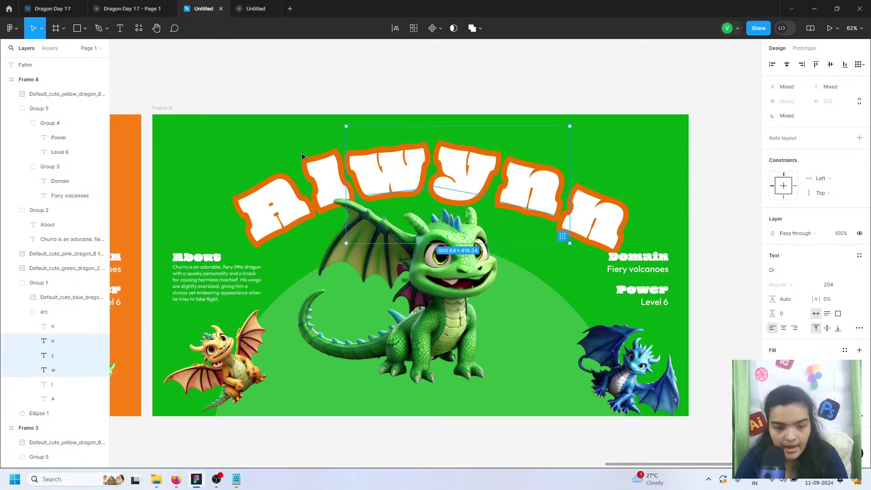
pyautogui.keyDown('shift'); pyautogui.click(315, 164); pyautogui.keyUp('shift')
pyautogui.keyDown('shift'); pyautogui.click(290, 192); pyautogui.keyUp('shift')
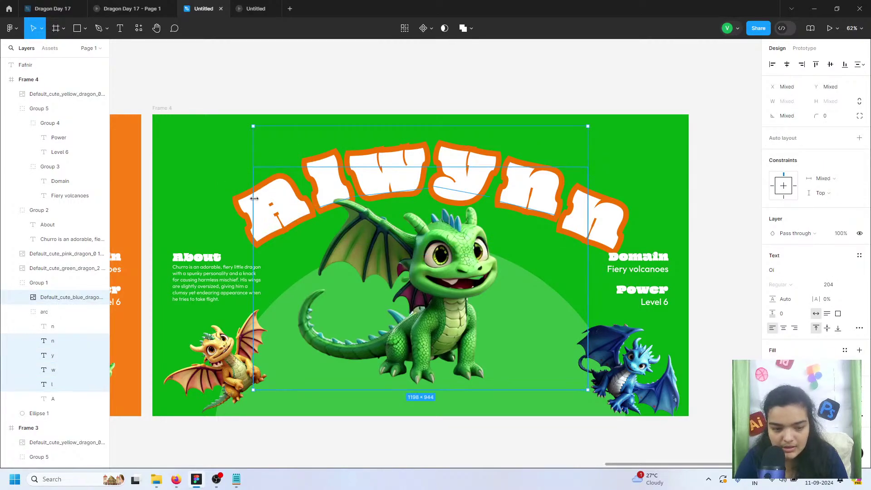
pyautogui.click(255, 198)
pyautogui.keyDown('shift'); pyautogui.click(325, 159); pyautogui.keyUp('shift')
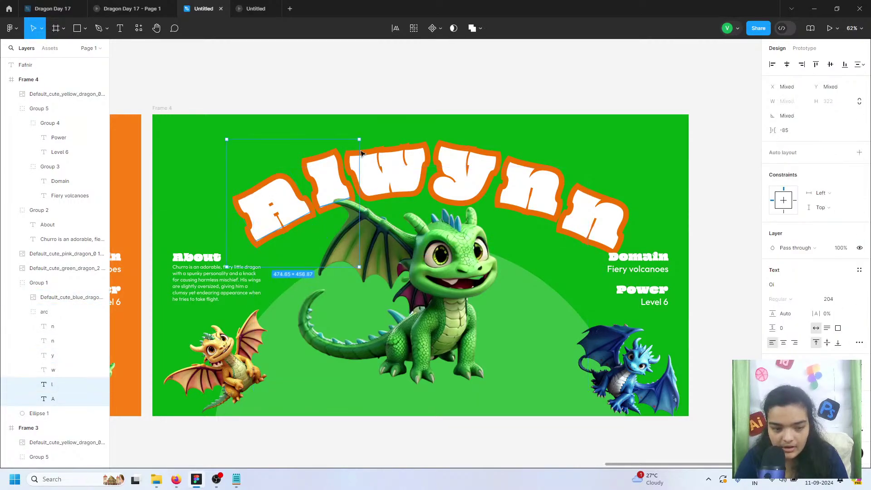
pyautogui.keyDown('shift'); pyautogui.click(412, 141); pyautogui.keyUp('shift')
pyautogui.keyDown('shift'); pyautogui.click(461, 147); pyautogui.keyUp('shift')
pyautogui.keyDown('shift'); pyautogui.click(552, 169); pyautogui.keyUp('shift')
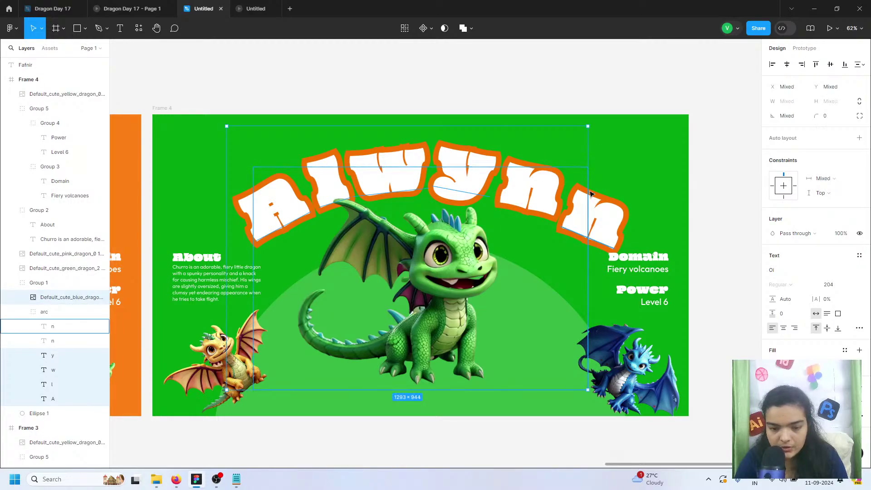
pyautogui.click(529, 191)
pyautogui.keyDown('shift'); pyautogui.click(463, 172); pyautogui.keyUp('shift')
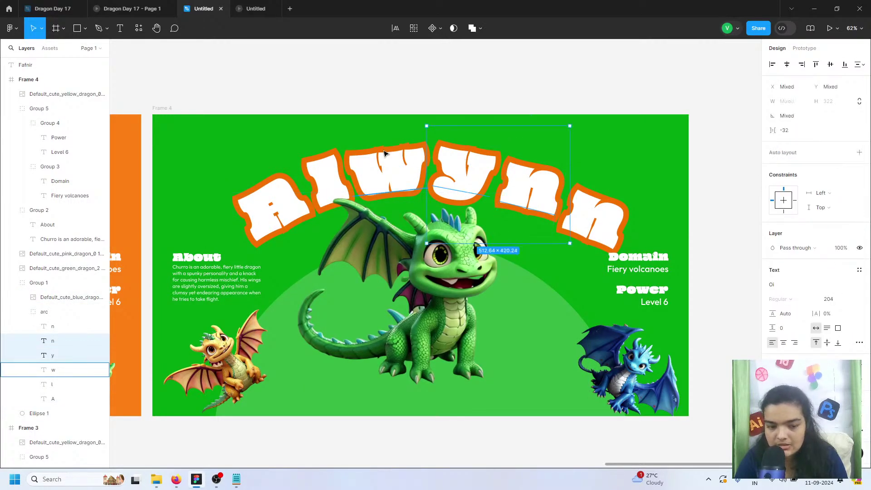
pyautogui.keyDown('shift'); pyautogui.click(384, 154); pyautogui.keyUp('shift')
pyautogui.keyDown('shift'); pyautogui.click(316, 163); pyautogui.keyUp('shift')
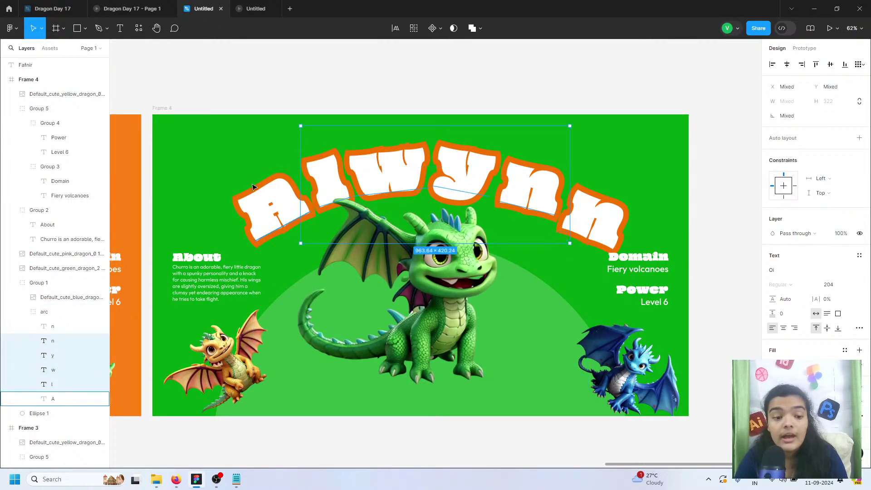
pyautogui.keyDown('shift'); pyautogui.click(249, 198); pyautogui.keyUp('shift')
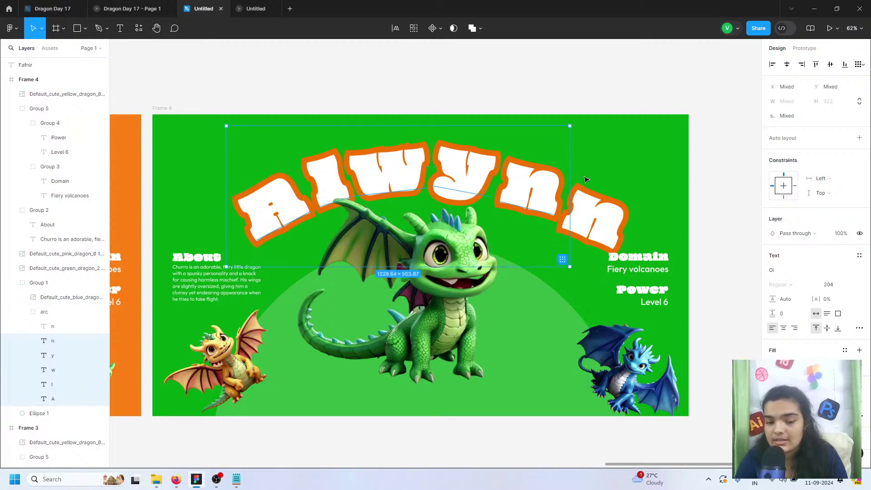
pyautogui.keyDown('shift'); pyautogui.click(628, 209); pyautogui.keyUp('shift')
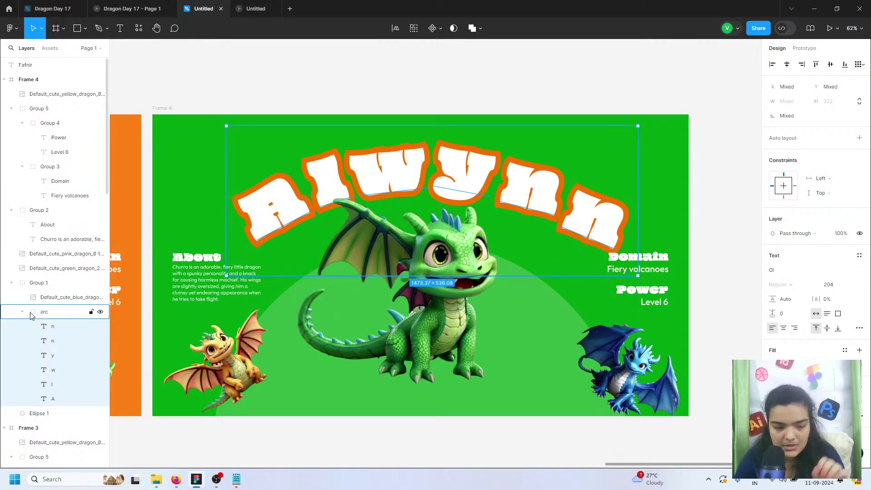
# Recolor the outline stroke of Frame 4's arched Alwynn title to the muted dark green 278731
pyautogui.click(44, 314)
pyautogui.click(773, 322)
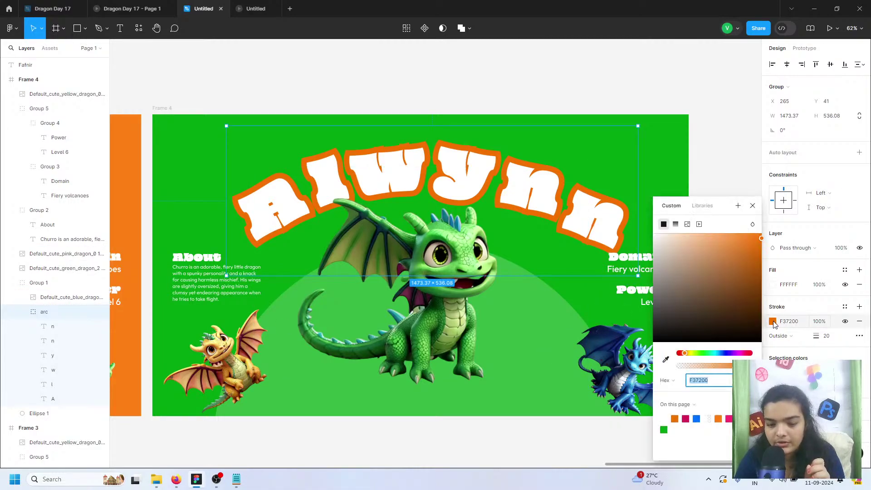
pyautogui.click(664, 429)
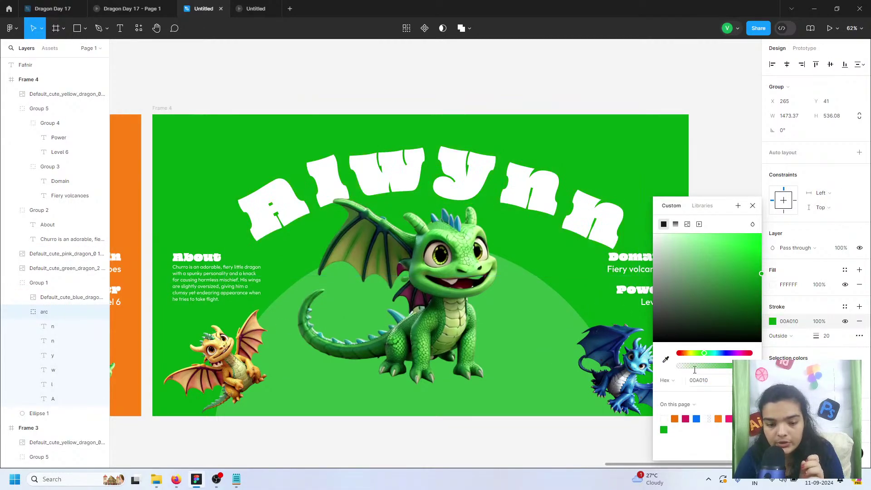
pyautogui.moveTo(729, 278)
pyautogui.mouseDown()
pyautogui.moveTo(748, 317)
pyautogui.moveTo(753, 277)
pyautogui.mouseUp()
pyautogui.moveTo(745, 311); pyautogui.dragTo(732, 292)
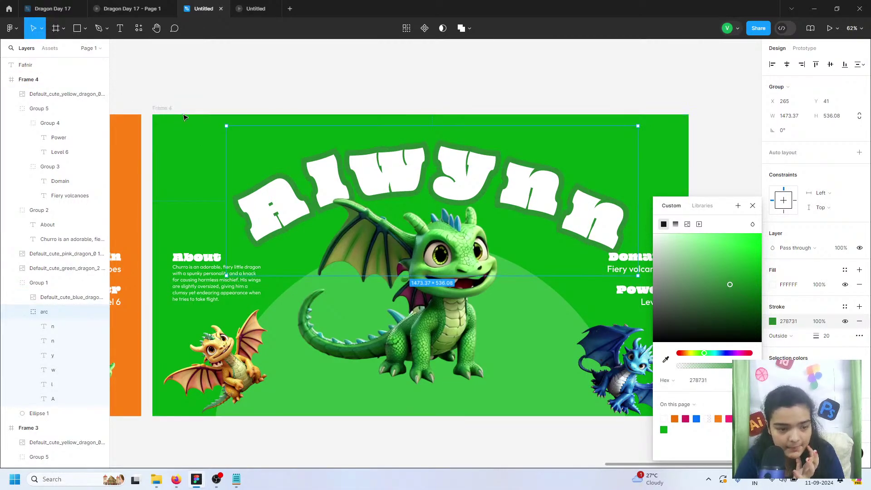
# Lighten Frame 4's background fill to the softer green 2BC53A
pyautogui.click(40, 79)
pyautogui.click(773, 262)
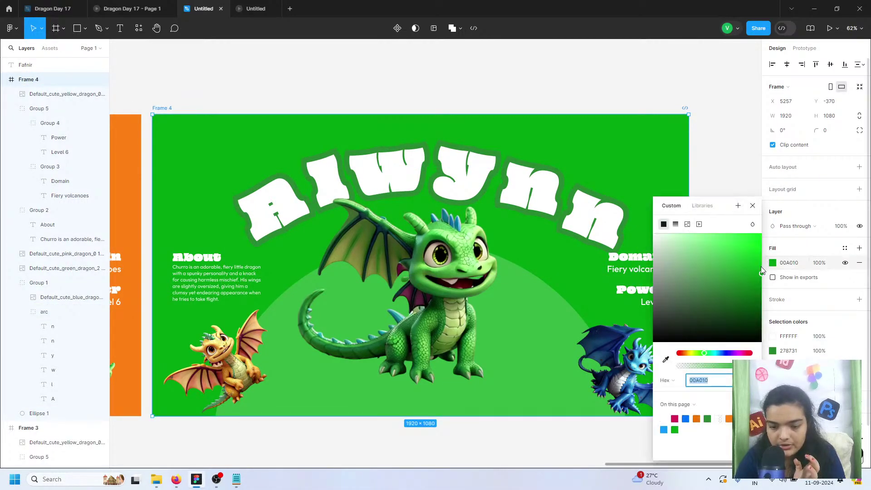
pyautogui.click(756, 262)
pyautogui.click(748, 266)
pyautogui.moveTo(741, 266); pyautogui.dragTo(739, 266)
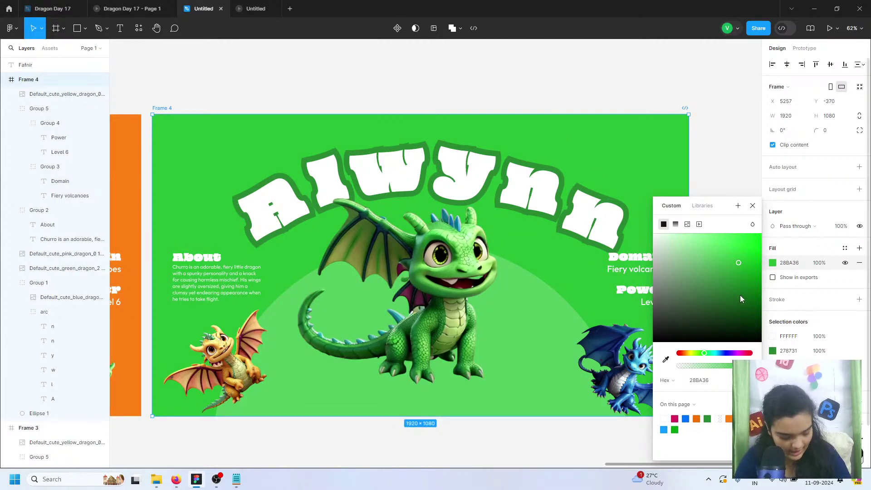
pyautogui.moveTo(736, 262); pyautogui.dragTo(738, 257)
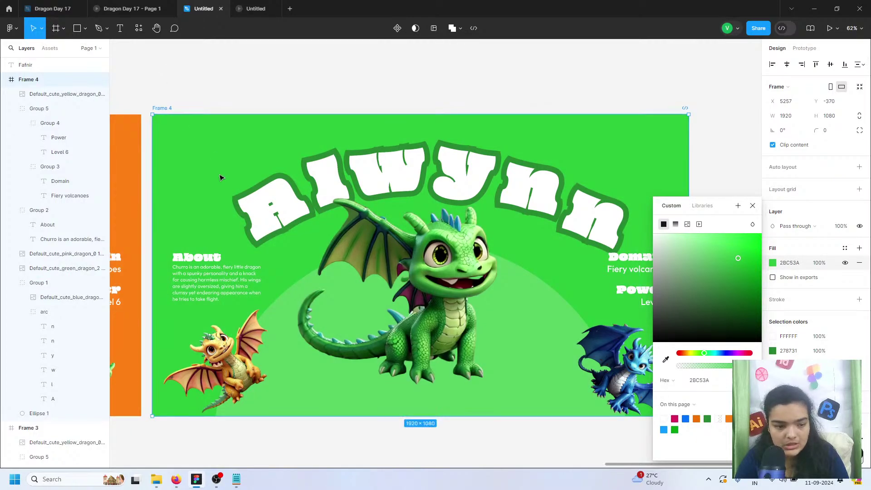
# Set the outline stroke of Frame 4's Alwynn title to the saturated green 00AB11
pyautogui.doubleClick(264, 190)
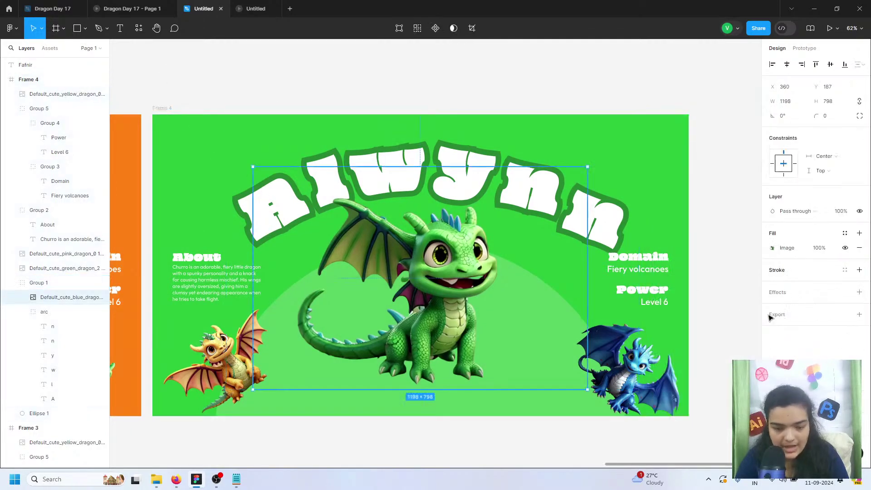
pyautogui.click(375, 130)
pyautogui.click(522, 170)
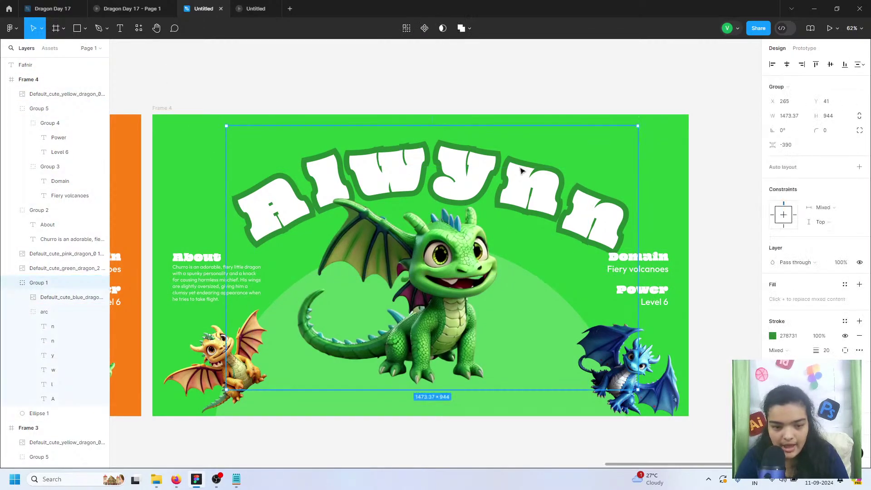
pyautogui.click(772, 336)
pyautogui.moveTo(752, 302)
pyautogui.mouseDown()
pyautogui.moveTo(774, 283)
pyautogui.moveTo(776, 260)
pyautogui.moveTo(781, 273)
pyautogui.mouseUp()
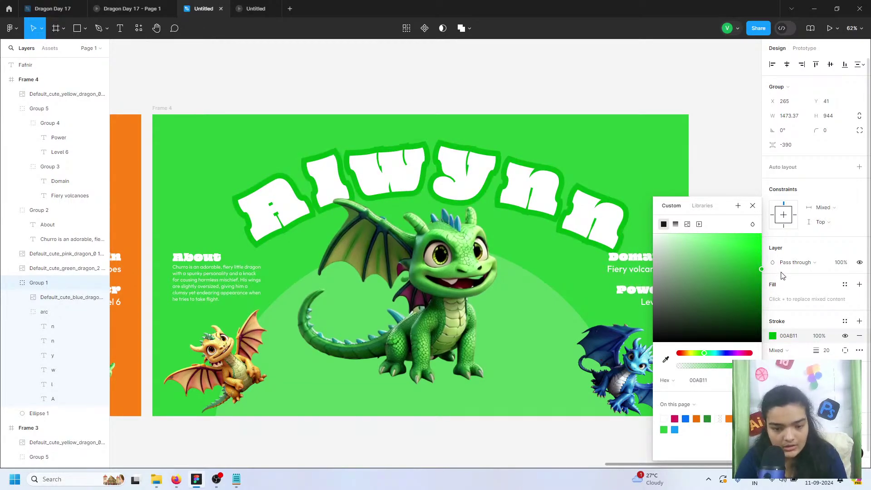
pyautogui.click(303, 95)
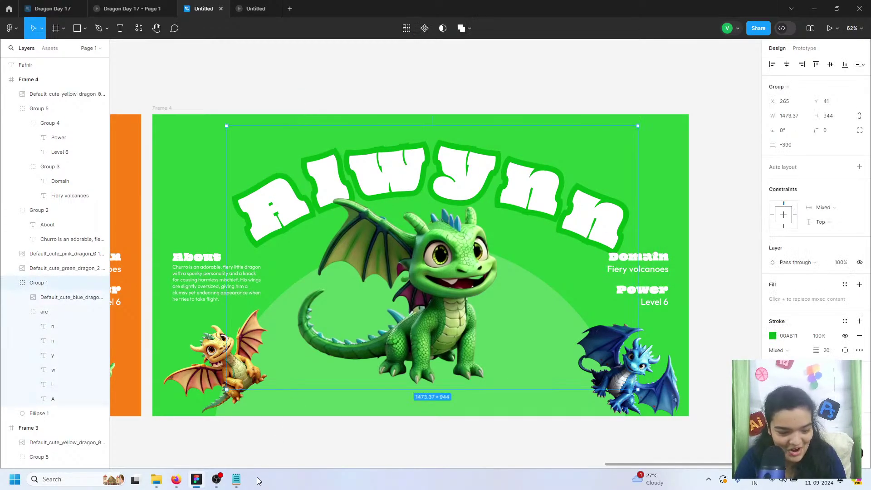
# Look up the orange dragon's name in the Notepad dragon notes, then return to Frame 3 in Figma
pyautogui.click(240, 481)
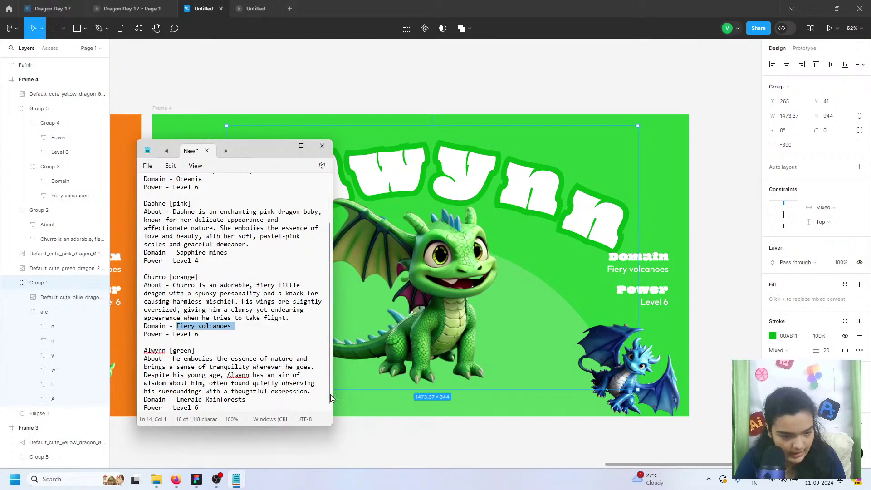
pyautogui.hscroll(-2, 332, 398)
pyautogui.doubleClick(164, 276)
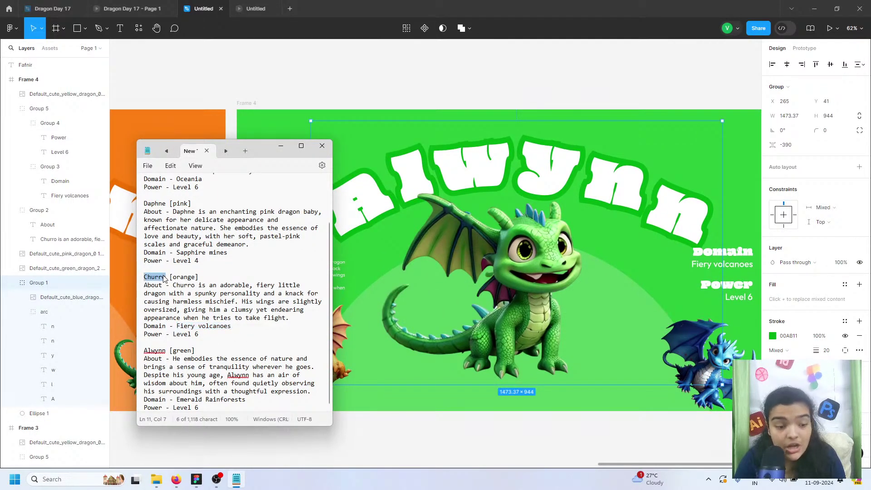
pyautogui.click(252, 66)
pyautogui.hscroll(-10, 241, 124)
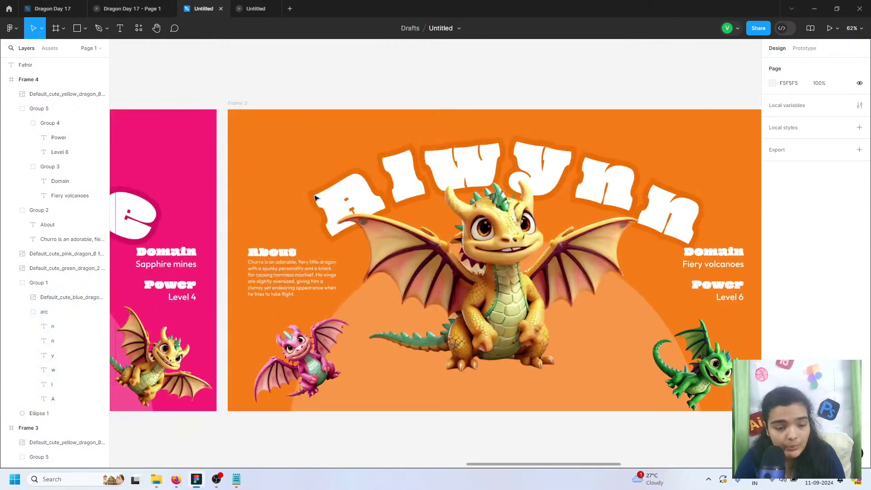
# Replace the first three letters of Frame 3's arched title with C, h and u
pyautogui.doubleClick(345, 203)
pyautogui.doubleClick(345, 202)
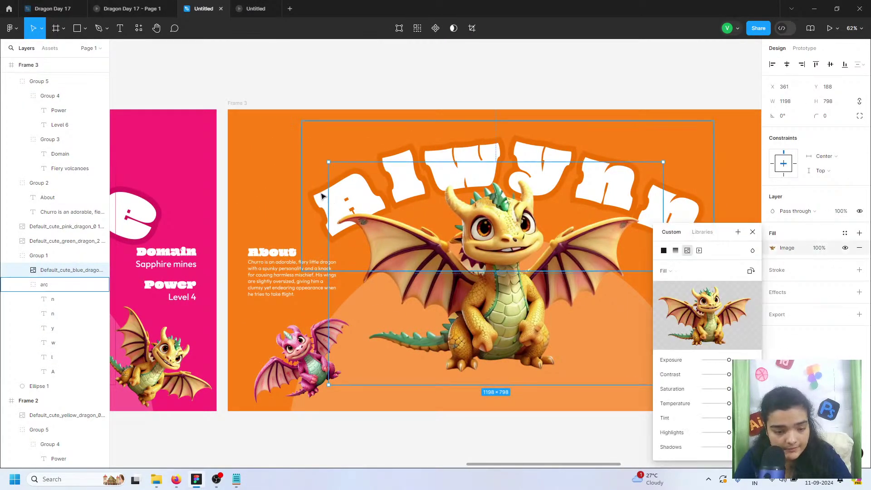
pyautogui.doubleClick(323, 196)
pyautogui.press('Return')
pyautogui.write('C')
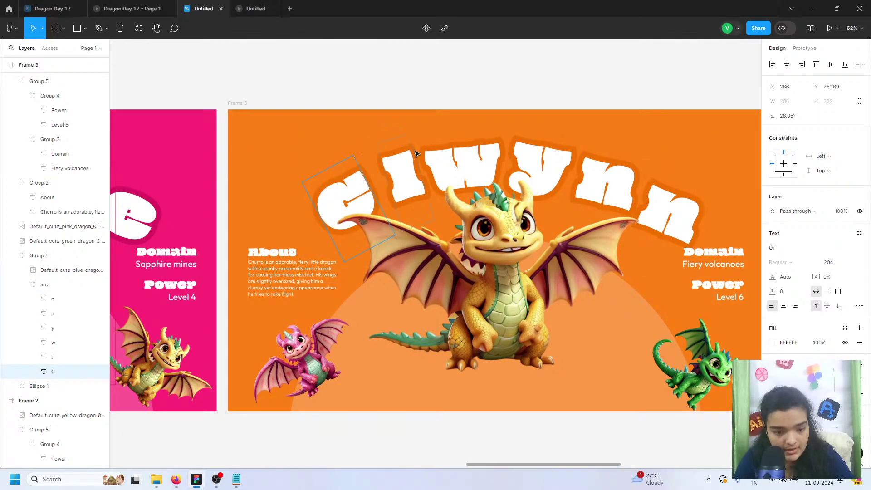
pyautogui.click(406, 155)
pyautogui.press('Return')
pyautogui.write('h')
pyautogui.click(458, 153)
pyautogui.press('Return')
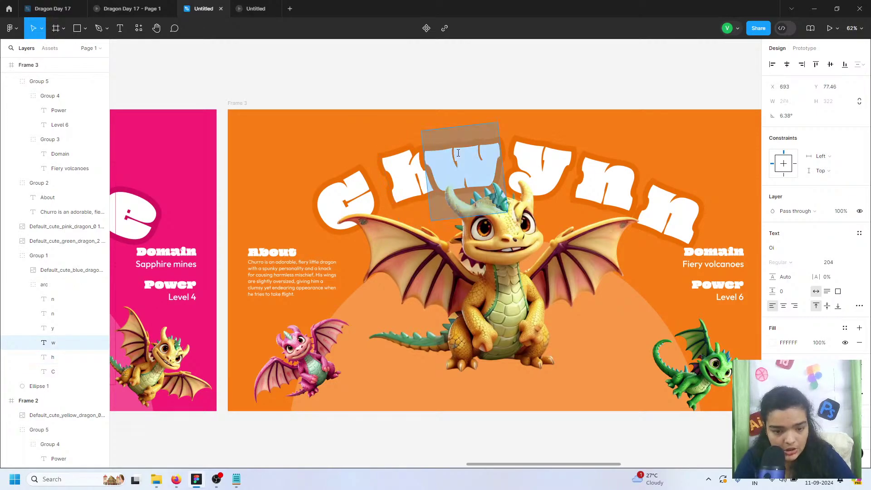
pyautogui.write('u')
# Replace the last three letters of Frame 3's arched title with r, r and o
pyautogui.click(540, 157)
pyautogui.press('Return')
pyautogui.write('r')
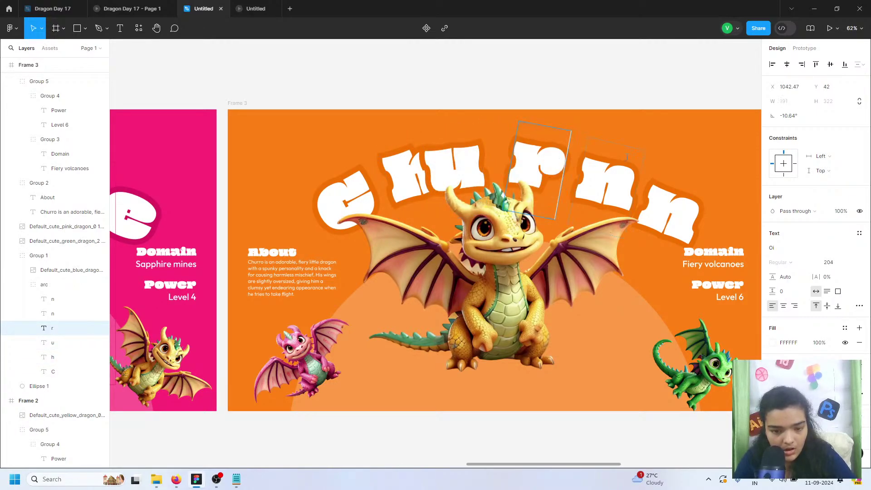
pyautogui.click(627, 156)
pyautogui.press('Return')
pyautogui.write('r')
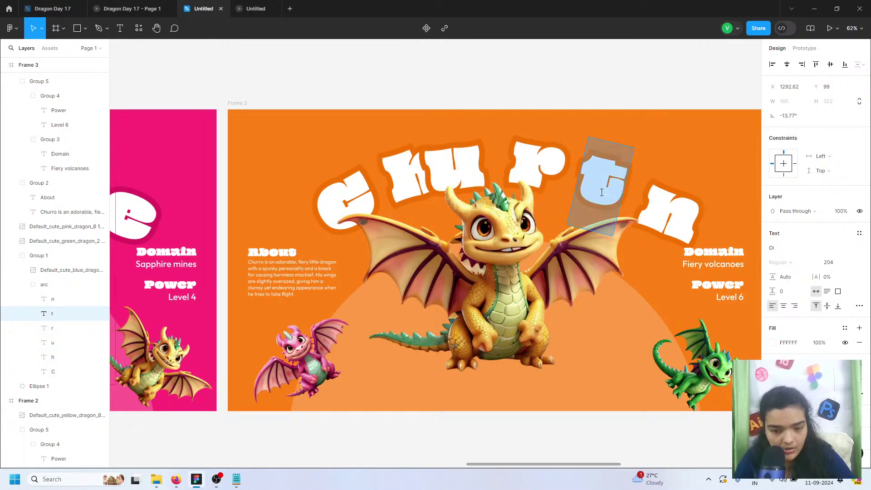
pyautogui.click(659, 208)
pyautogui.press('Return')
pyautogui.write('o')
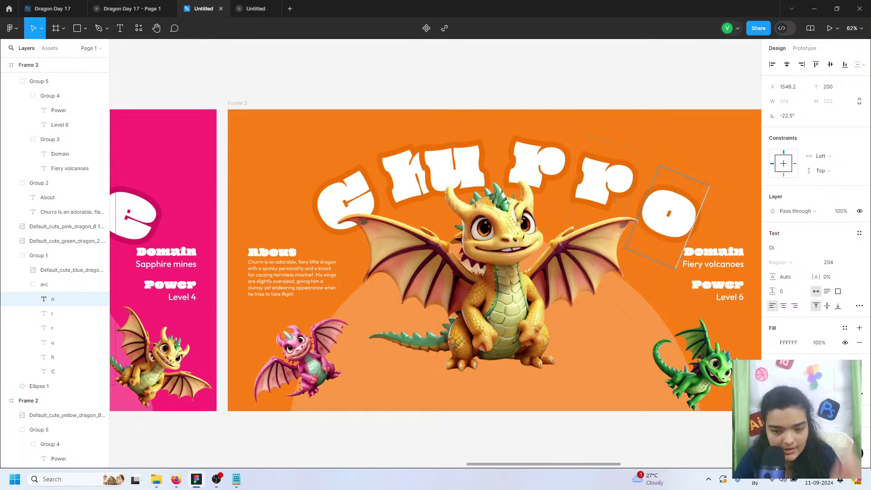
pyautogui.press('Escape')
# Reposition the h and the u in Frame 3's arched Churro title to even out the spacing around them
pyautogui.click(391, 158)
pyautogui.click(398, 158)
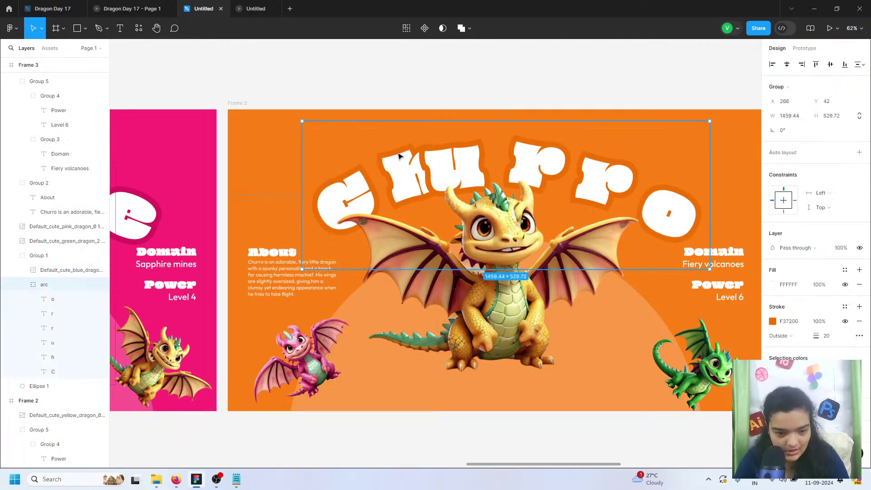
pyautogui.doubleClick(398, 158)
pyautogui.moveTo(397, 158); pyautogui.dragTo(479, 149)
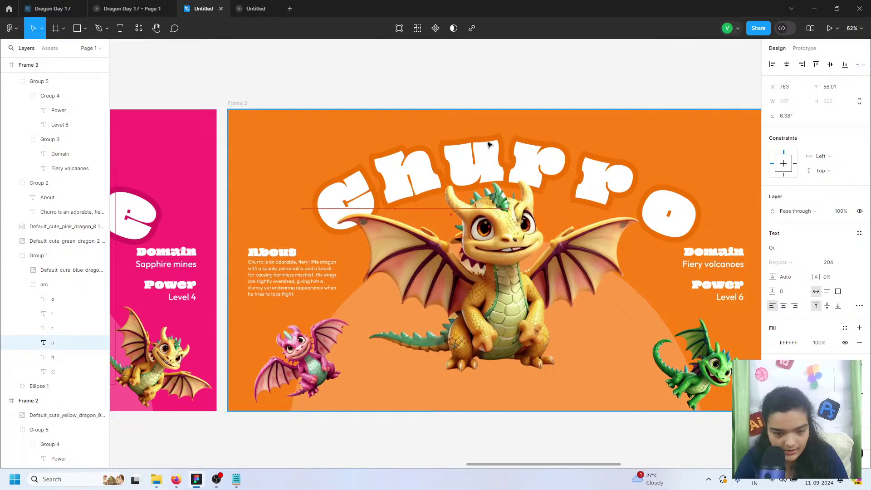
# Move the second r and the final o of Frame 3's arched title inward to close the gaps between the letters
pyautogui.click(595, 154)
pyautogui.click(595, 155)
pyautogui.click(593, 156)
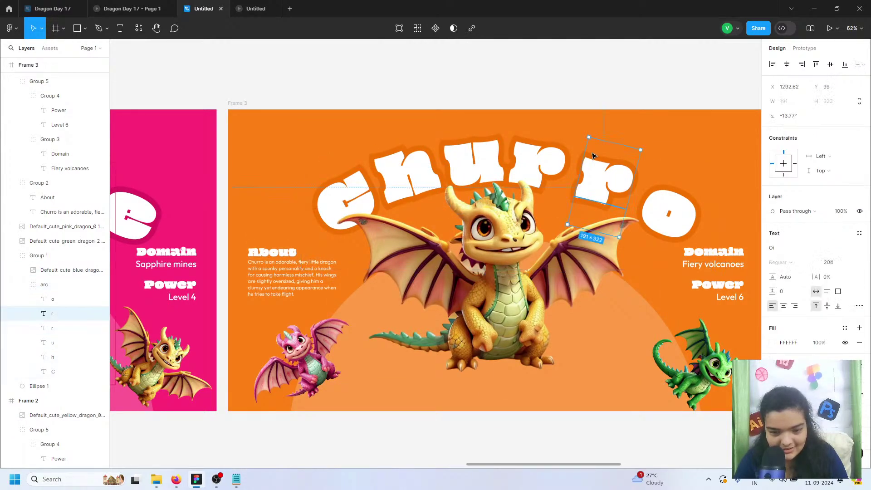
pyautogui.moveTo(599, 172); pyautogui.dragTo(592, 173)
pyautogui.click(673, 203)
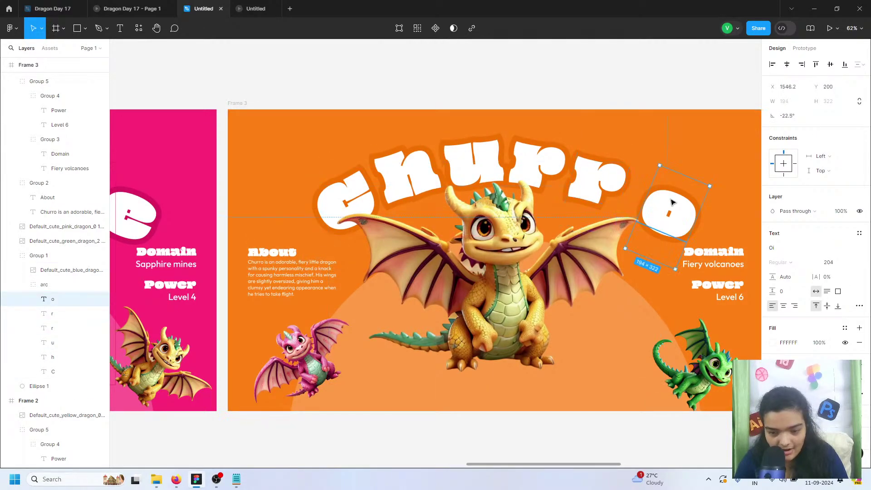
pyautogui.moveTo(672, 203); pyautogui.dragTo(668, 201)
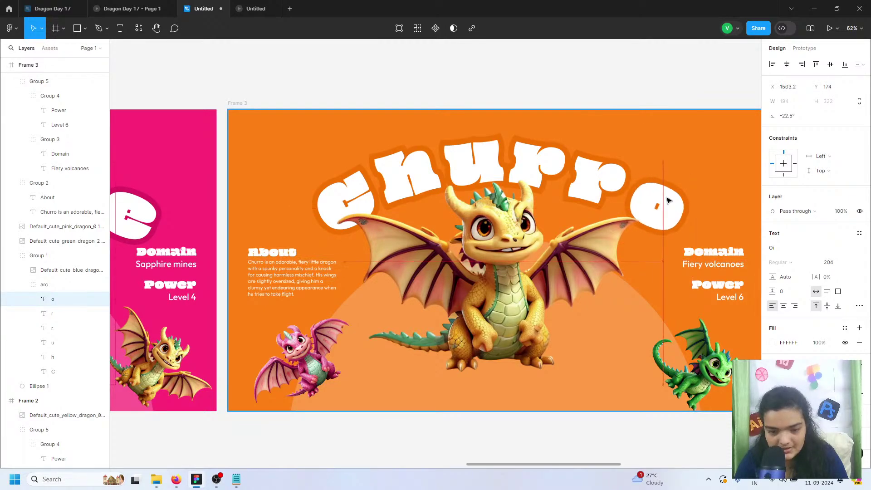
pyautogui.click(660, 102)
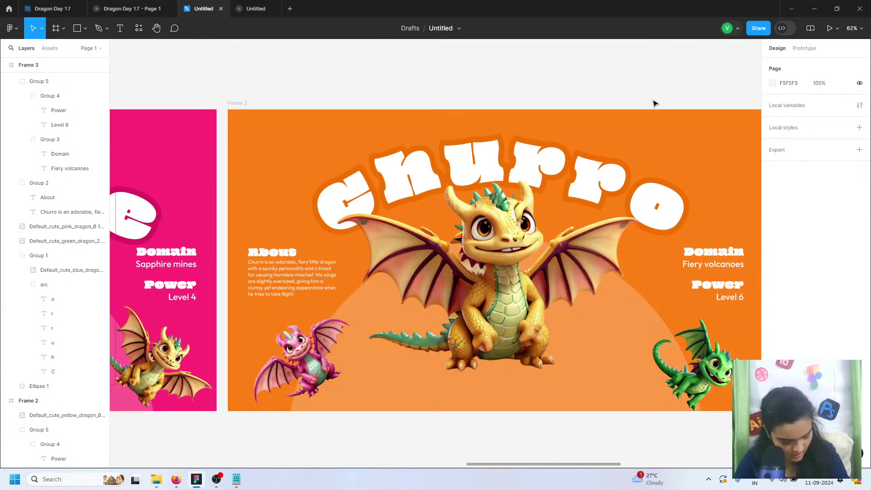
# Copy Alwynn's About description and Domain line from the Notepad dragon notes
pyautogui.hscroll(15, 610, 104)
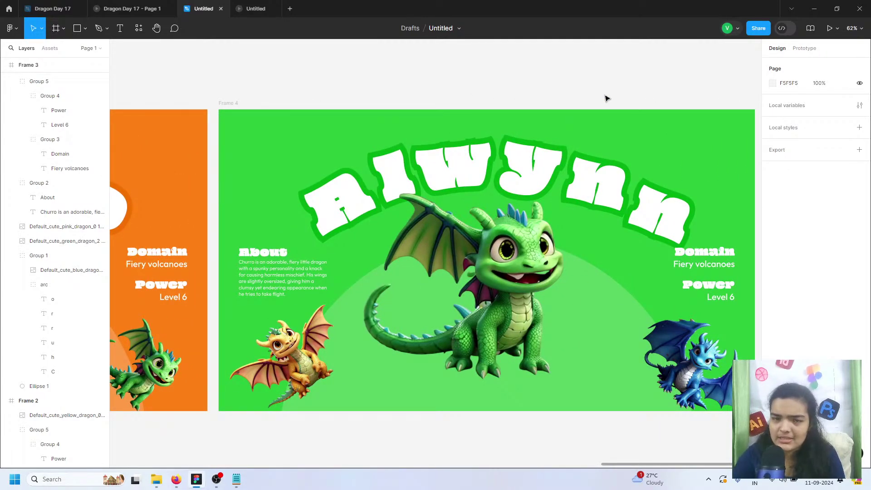
pyautogui.click(233, 105)
pyautogui.click(236, 479)
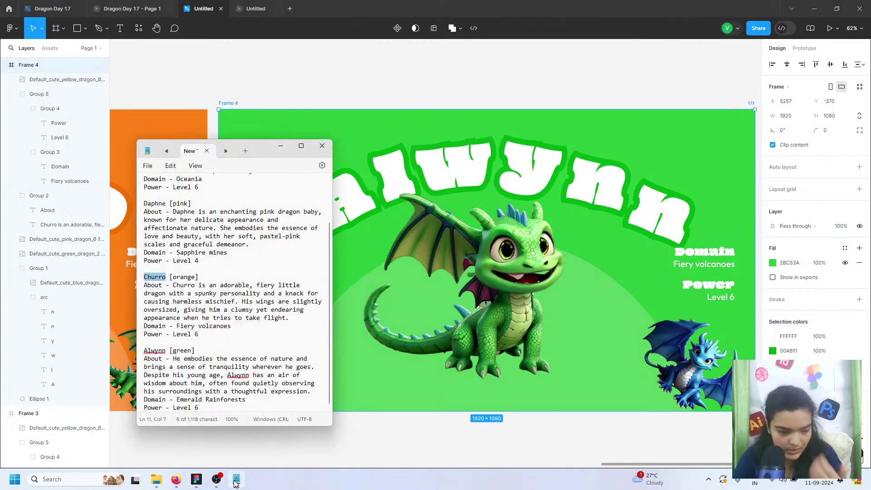
pyautogui.tripleClick(182, 367)
pyautogui.click(176, 360)
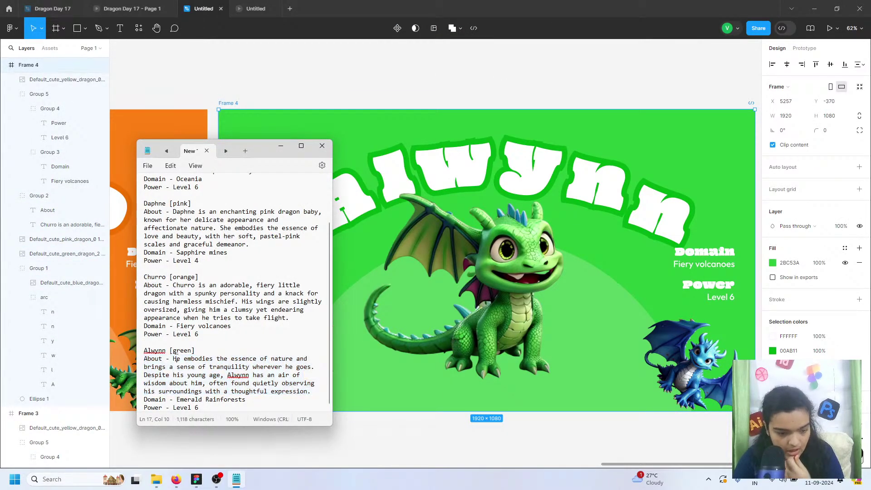
pyautogui.moveTo(173, 359); pyautogui.dragTo(255, 405)
pyautogui.hotkey('ctrl', 'c')
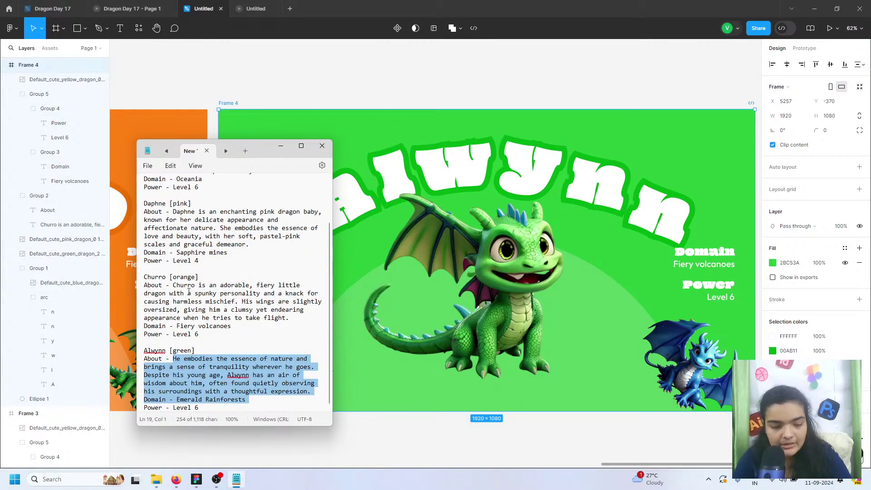
# Replace Frame 4's About paragraph in Figma with the copied Alwynn text
pyautogui.click(357, 401)
pyautogui.click(264, 280)
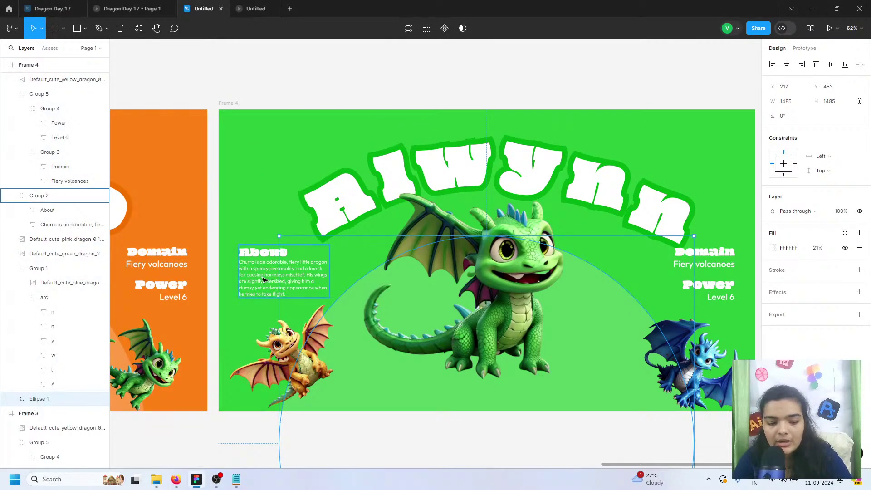
pyautogui.click(265, 280)
pyautogui.press('Return')
pyautogui.hotkey('ctrl', 'v')
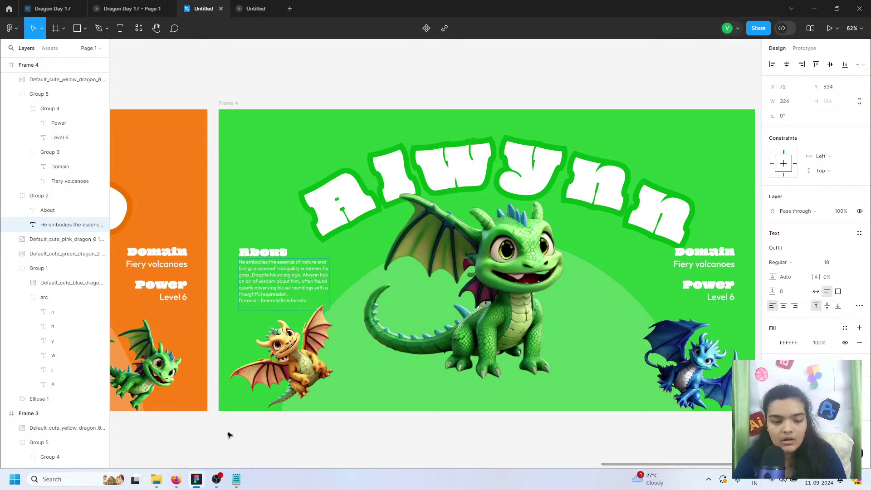
# Copy Emerald Rainforests out of Frame 4's About paragraph and delete the whole Domain line from it
pyautogui.tripleClick(271, 304)
pyautogui.click(263, 302)
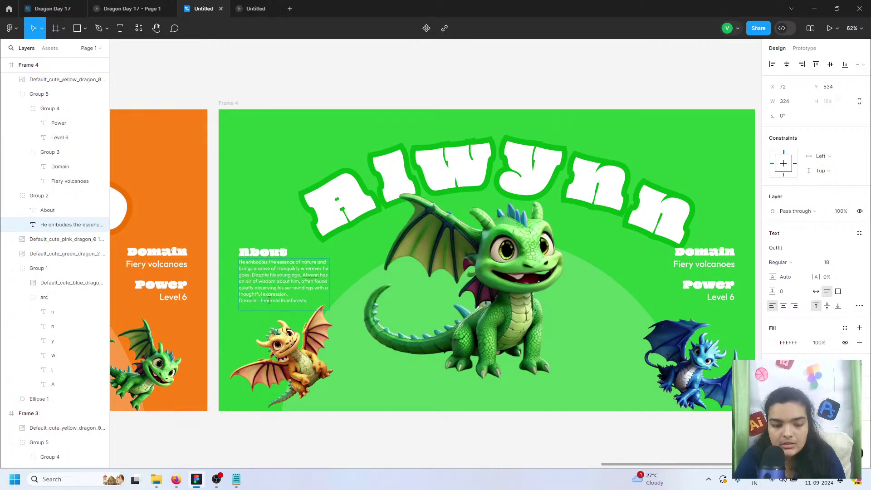
pyautogui.moveTo(261, 301); pyautogui.dragTo(325, 299)
pyautogui.hotkey('ctrl', 'c')
pyautogui.press('BackSpace')
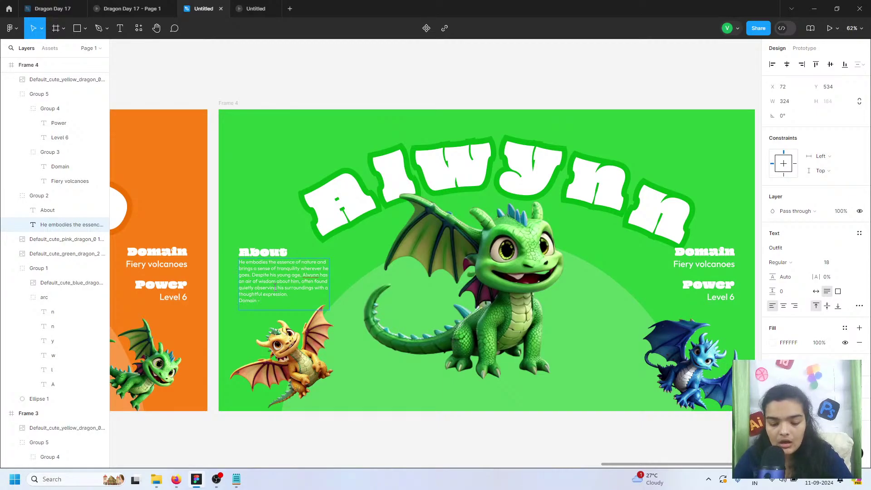
pyautogui.press('BackSpace')
pyautogui.press('BackSpace')
pyautogui.press('BackSpace')
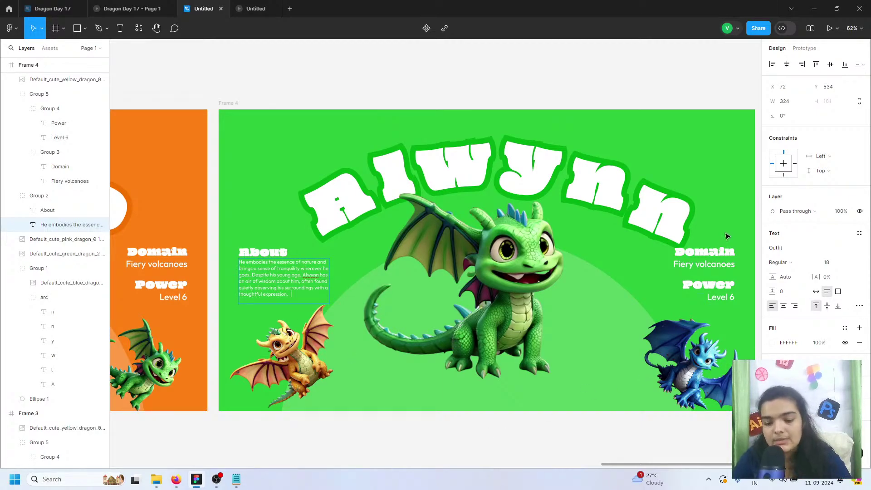
# Replace Frame 4's Domain value with Emerald Rainforests, pasted so that it keeps the existing text style
pyautogui.click(717, 264)
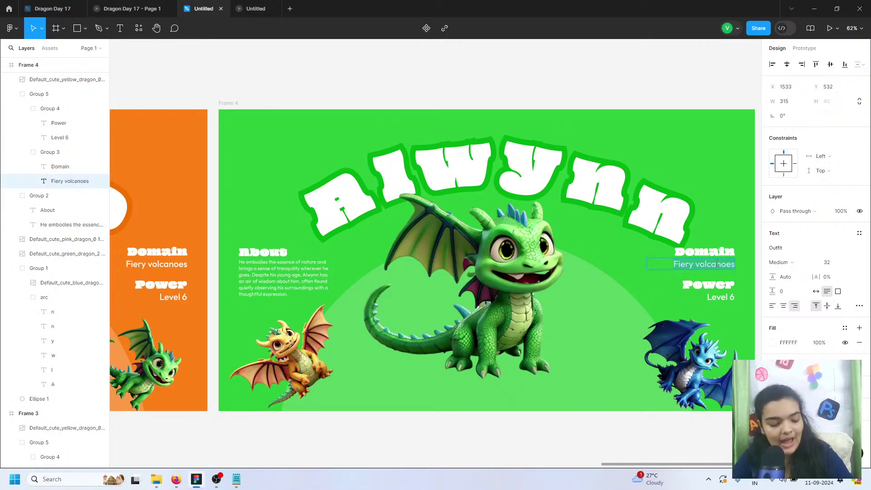
pyautogui.hotkey('ctrl', 'v')
pyautogui.hotkey('ctrl', 'z')
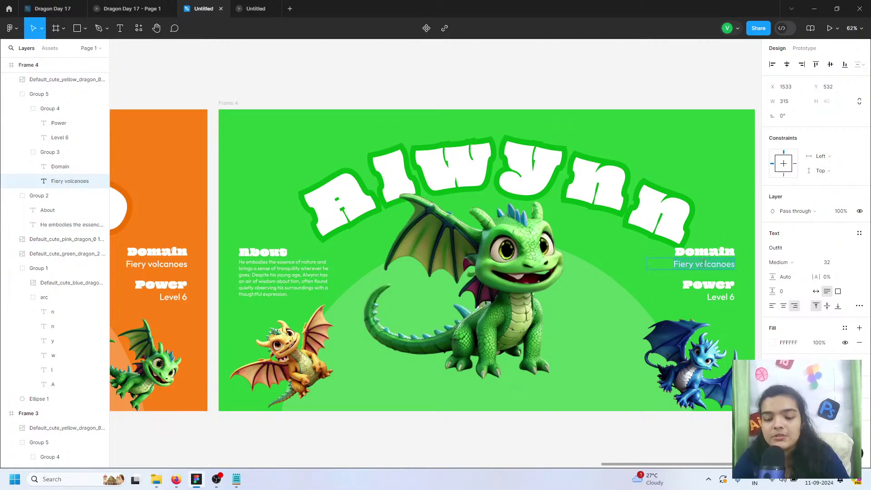
pyautogui.rightClick(698, 262)
pyautogui.click(726, 293)
pyautogui.hotkey('ctrl', 'shift', 'v')
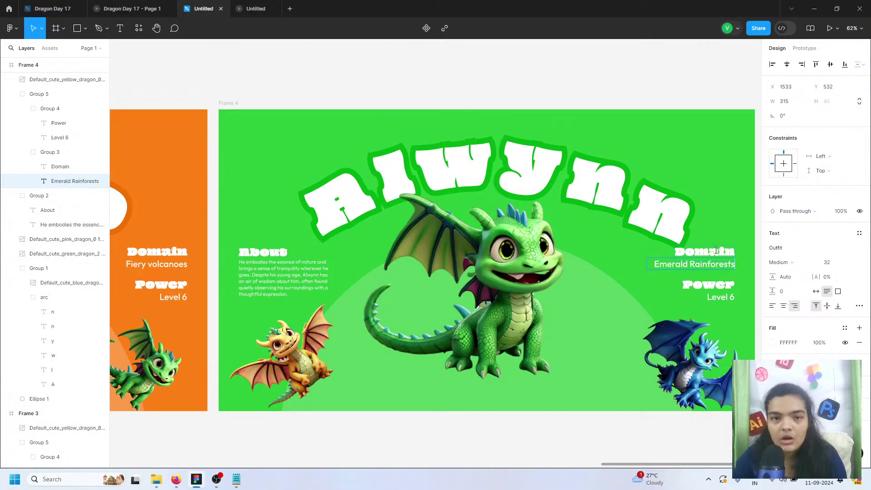
# Change Frame 4's Power value to Level 8
pyautogui.scroll(-1, 759, 258)
pyautogui.click(728, 294)
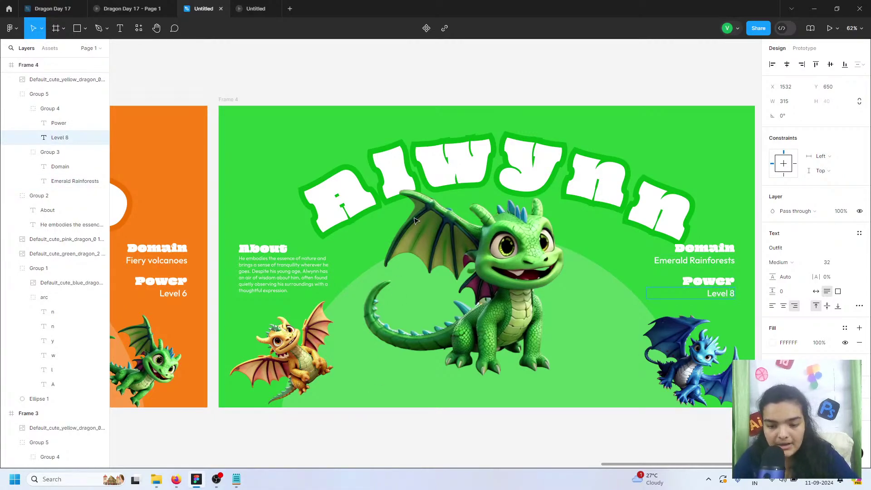
pyautogui.click(475, 80)
# Delete the leftover straight Fafnir title lying on the canvas outside Frame 1
pyautogui.scroll(-5, 475, 80)
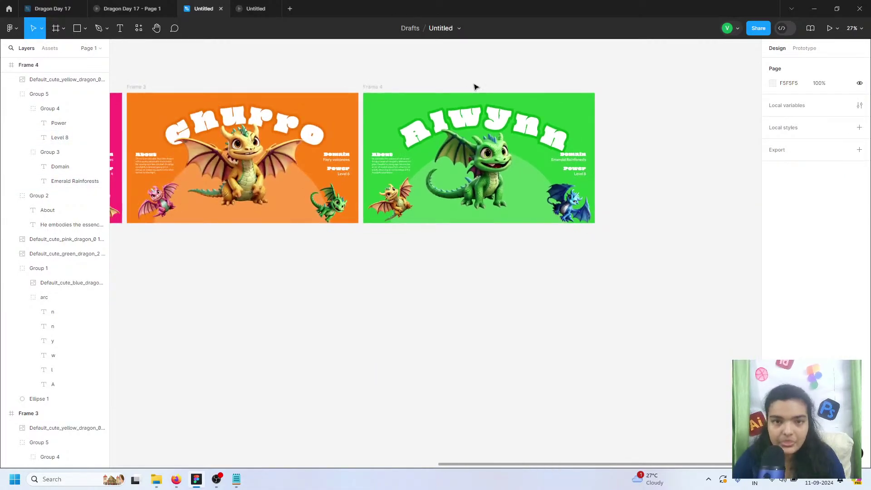
pyautogui.hscroll(-5, 475, 86)
pyautogui.hscroll(-8, 475, 86)
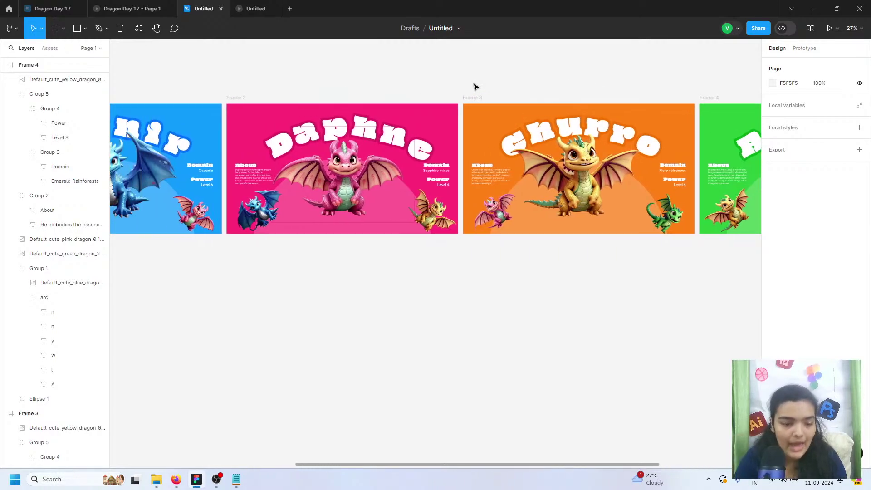
pyautogui.hscroll(-2, 234, 243)
pyautogui.scroll(3, 272, 237)
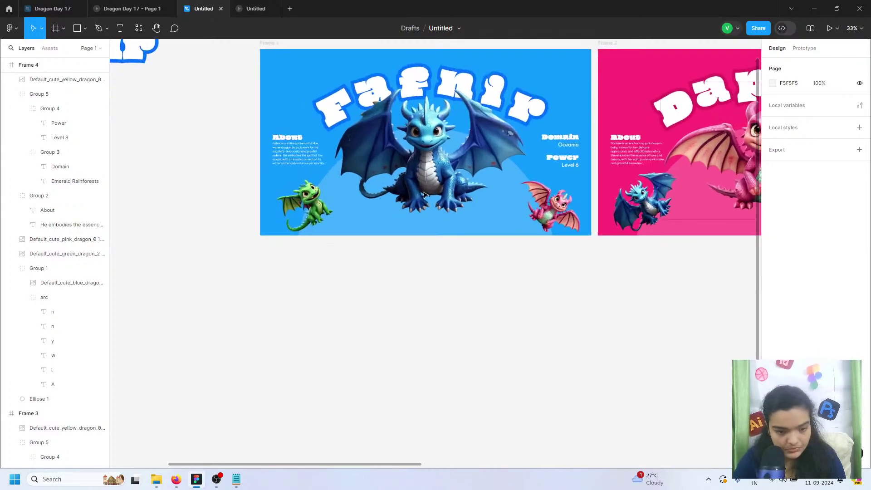
pyautogui.click(452, 167)
pyautogui.scroll(-2, 451, 168)
pyautogui.click(188, 72)
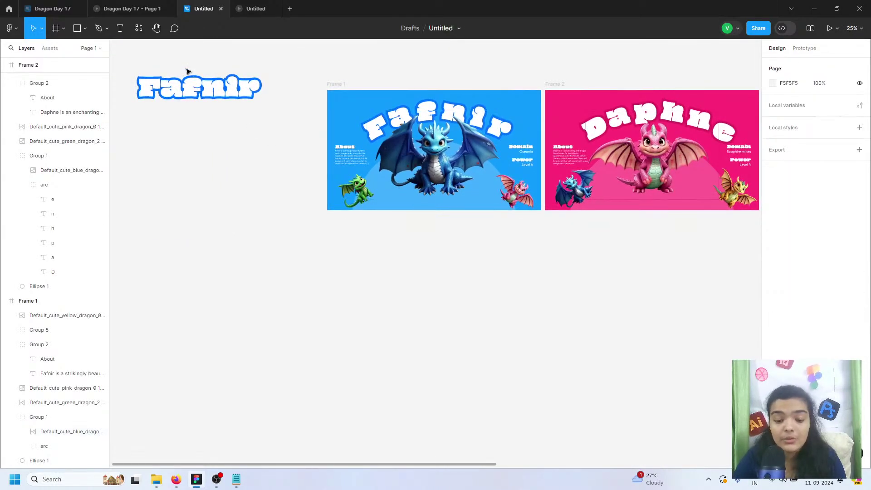
pyautogui.click(200, 87)
pyautogui.press('Delete')
# Rename the layer of Frame 1's large central blue dragon image as b
pyautogui.hscroll(3, 185, 54)
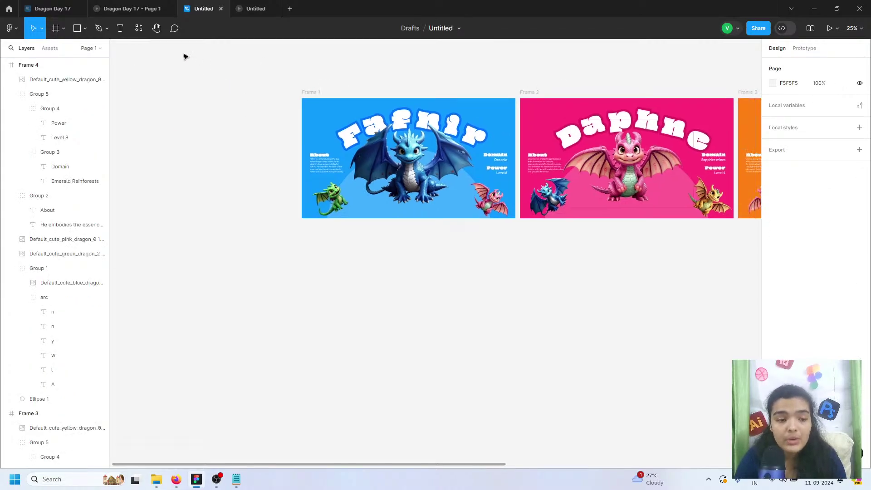
pyautogui.hscroll(1, 313, 119)
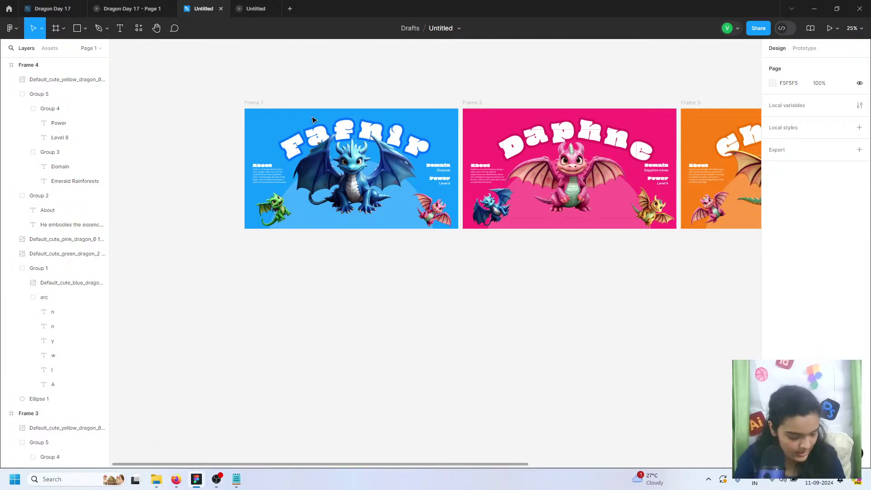
pyautogui.doubleClick(342, 157)
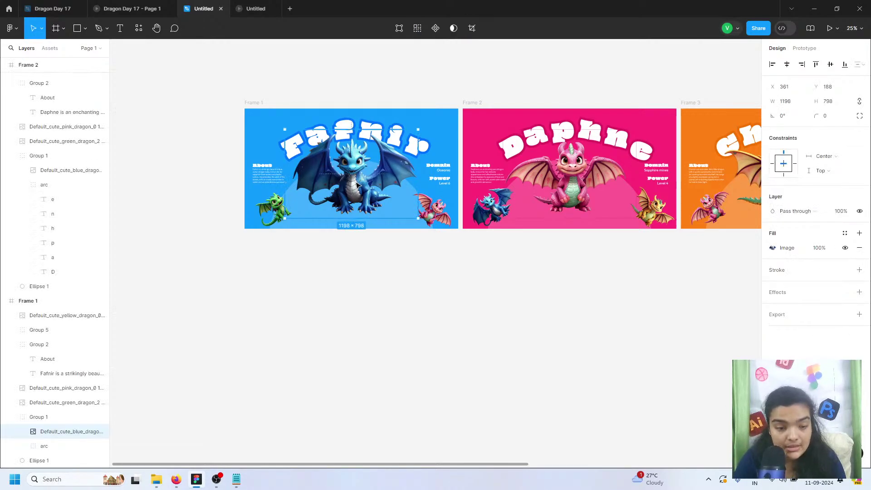
pyautogui.hscroll(2, 387, 176)
pyautogui.hscroll(1, 395, 181)
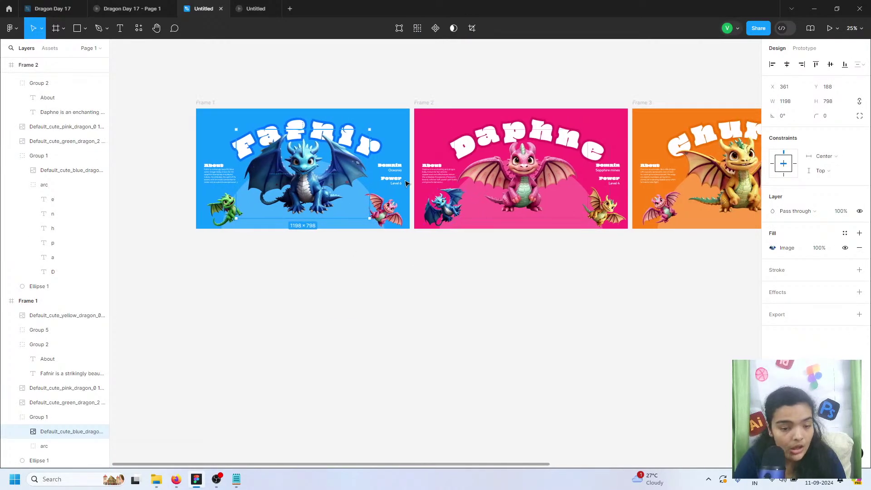
pyautogui.doubleClick(51, 434)
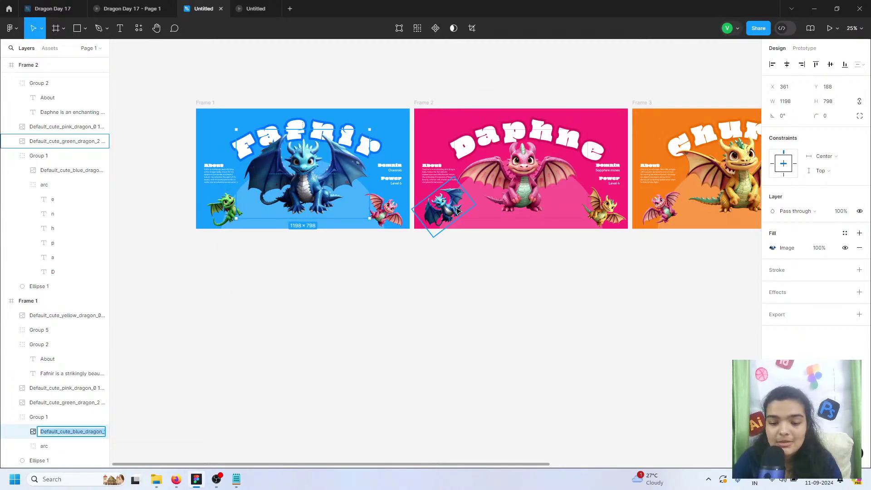
pyautogui.hscroll(10, 457, 211)
pyautogui.scroll(1, 562, 339)
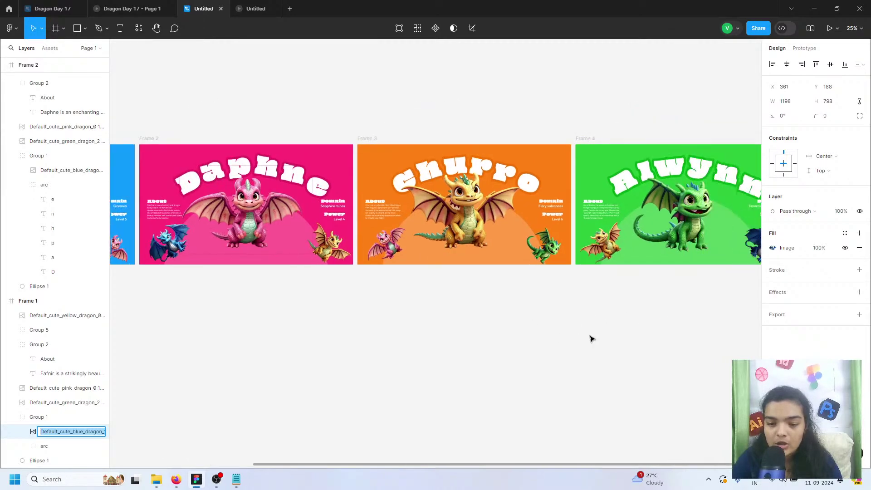
pyautogui.hscroll(3, 592, 338)
pyautogui.scroll(1, 592, 339)
pyautogui.hscroll(-3, 627, 275)
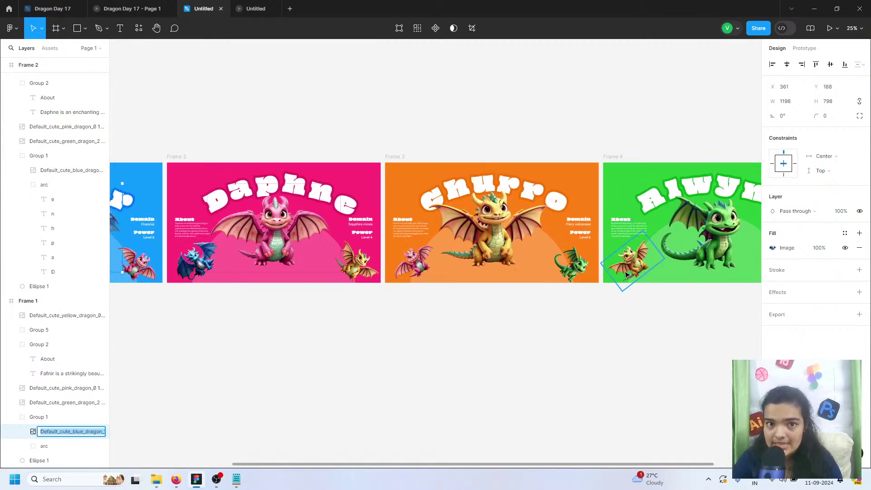
pyautogui.hscroll(-5, 626, 274)
pyautogui.hscroll(-4, 451, 317)
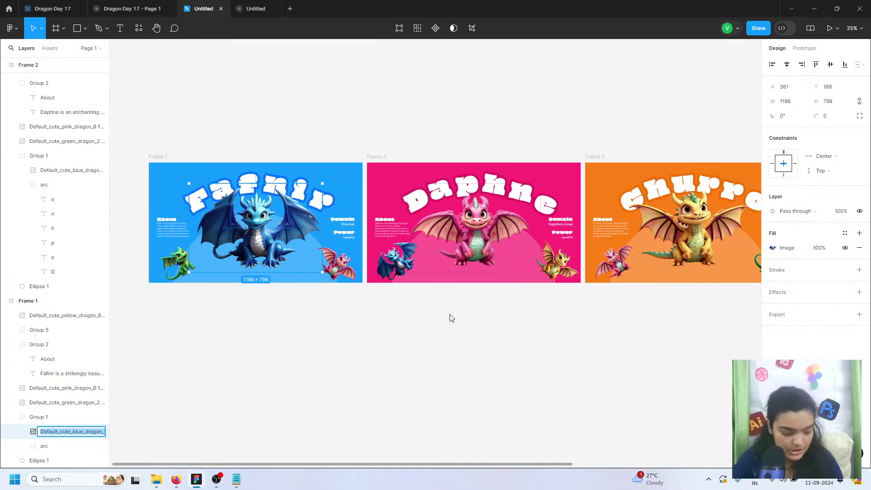
pyautogui.scroll(-2, 451, 317)
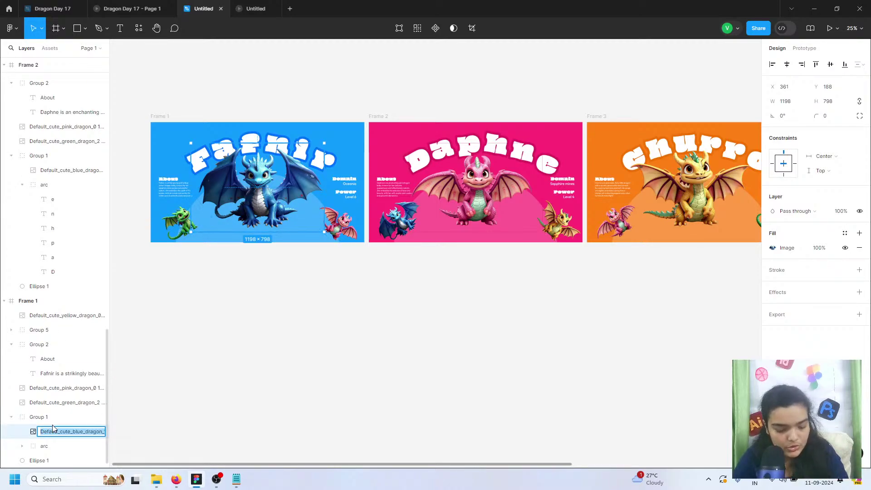
pyautogui.write('b')
# Rename the layer of Frame 2's small blue dragon image as b
pyautogui.click(402, 222)
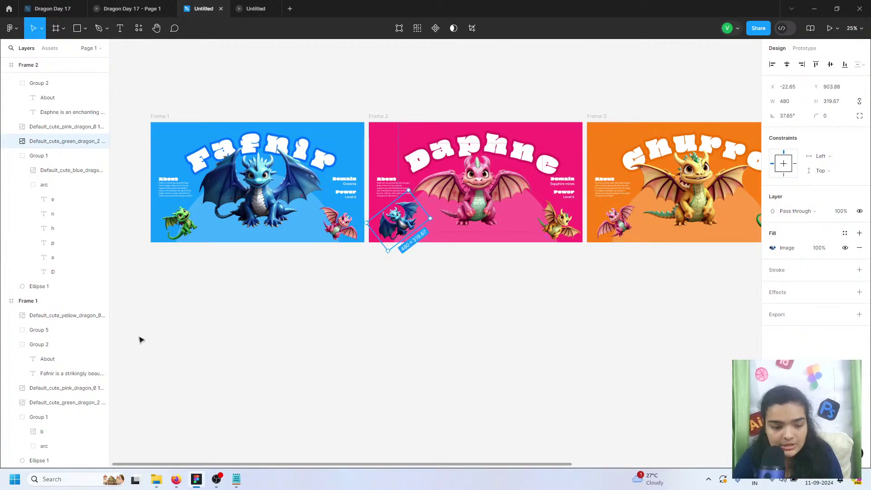
pyautogui.doubleClick(60, 141)
pyautogui.write('b')
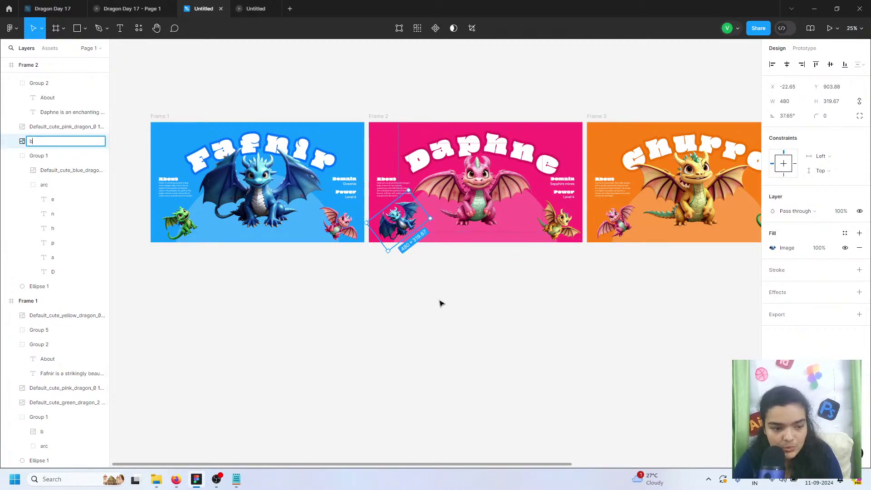
pyautogui.click(466, 303)
# Rename the layer of the blue dragon image lying clipped out of sight below Frame 3 as b
pyautogui.hscroll(4, 466, 303)
pyautogui.click(427, 116)
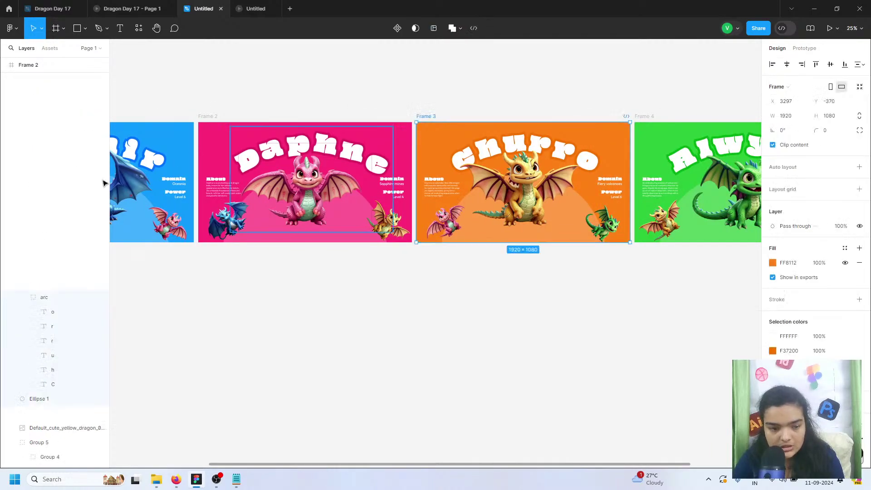
pyautogui.doubleClick(54, 81)
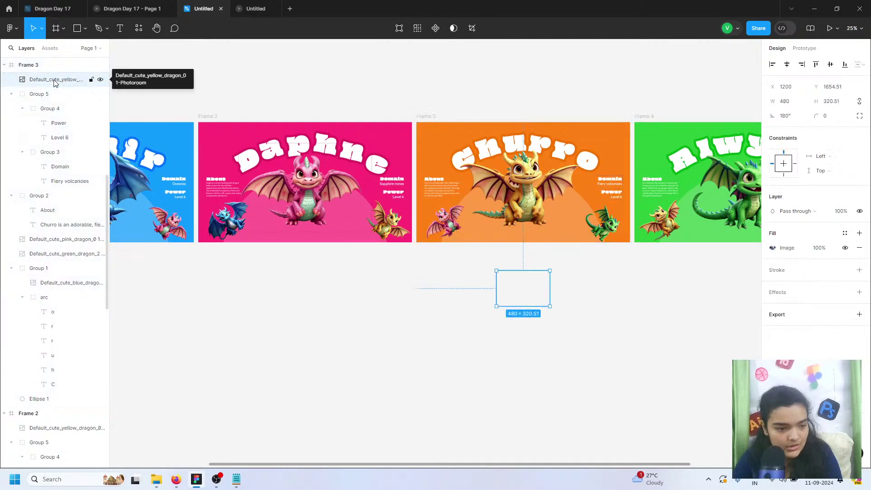
pyautogui.write('b')
pyautogui.click(468, 354)
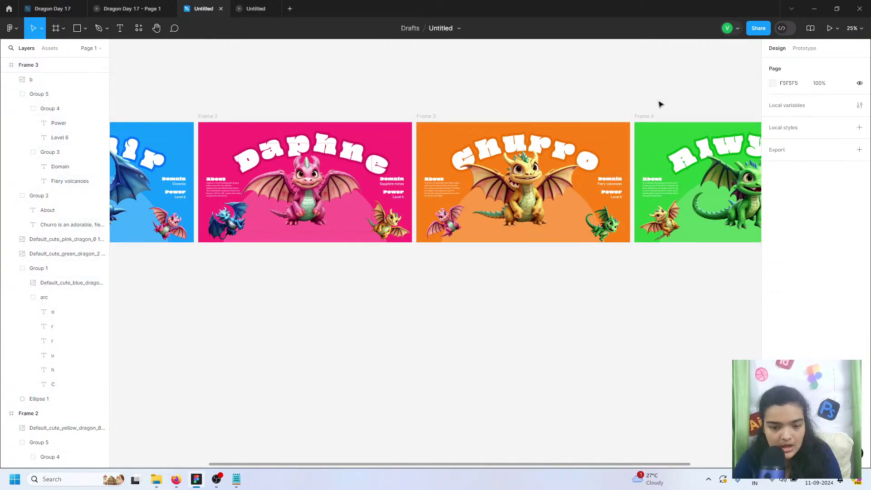
# Rename the layer of Frame 4's small blue dragon image as b
pyautogui.click(648, 117)
pyautogui.hscroll(3, 703, 233)
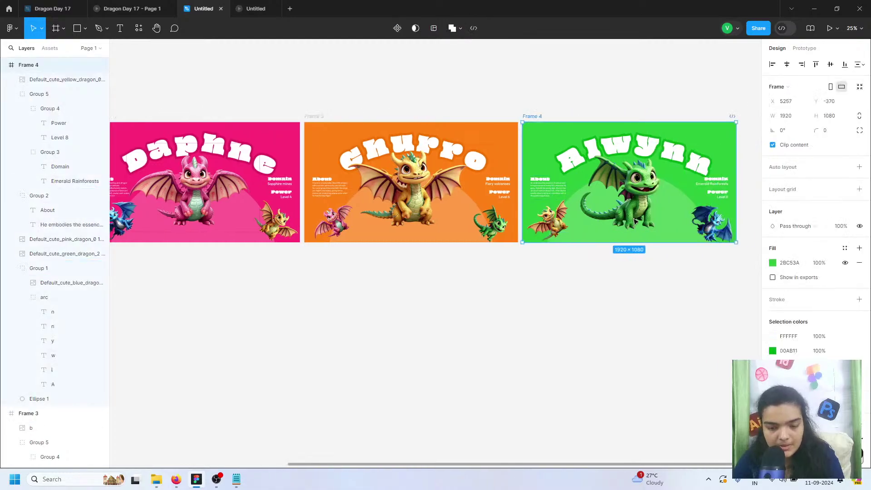
pyautogui.click(699, 223)
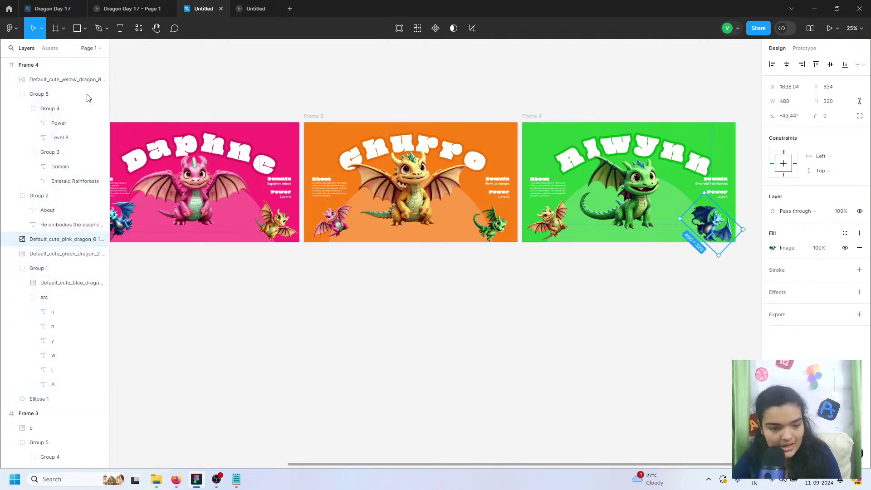
pyautogui.doubleClick(53, 239)
pyautogui.write('b')
pyautogui.click(251, 307)
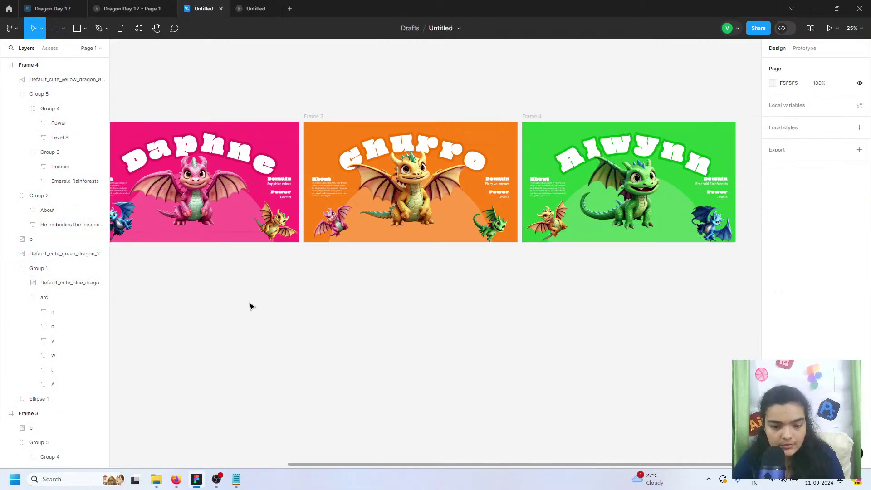
# Move Frame 4's small blue dragon image slightly up and left to about X 1633, Y 621
pyautogui.scroll(-2, 257, 306)
pyautogui.scroll(6, 456, 278)
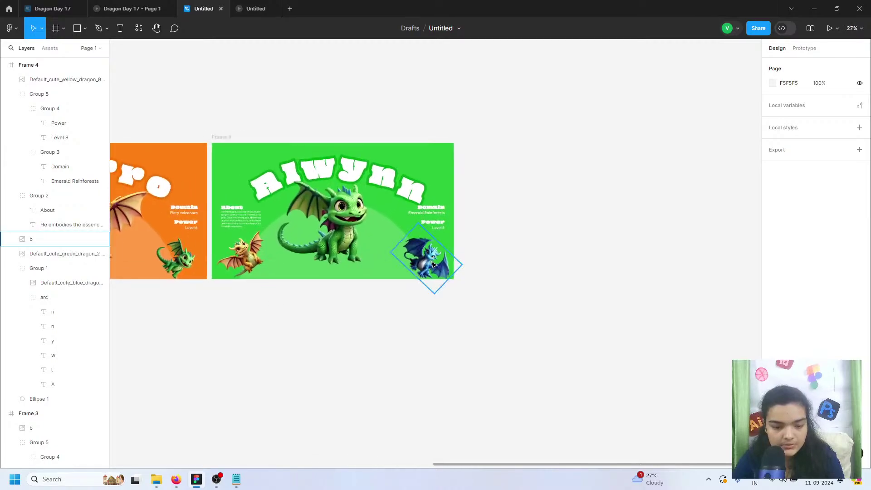
pyautogui.moveTo(424, 256); pyautogui.dragTo(418, 254)
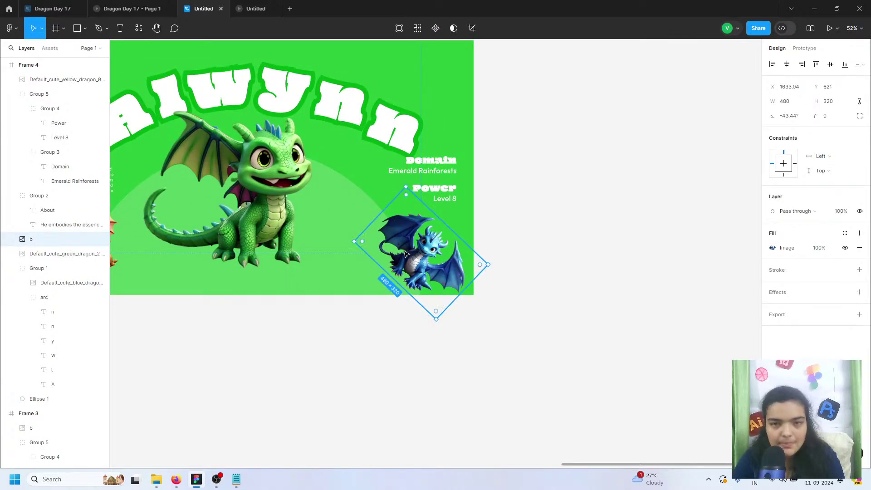
# Rename the layer of Frame 1's small green dragon image as g
pyautogui.scroll(-5, 405, 254)
pyautogui.hscroll(-4, 403, 258)
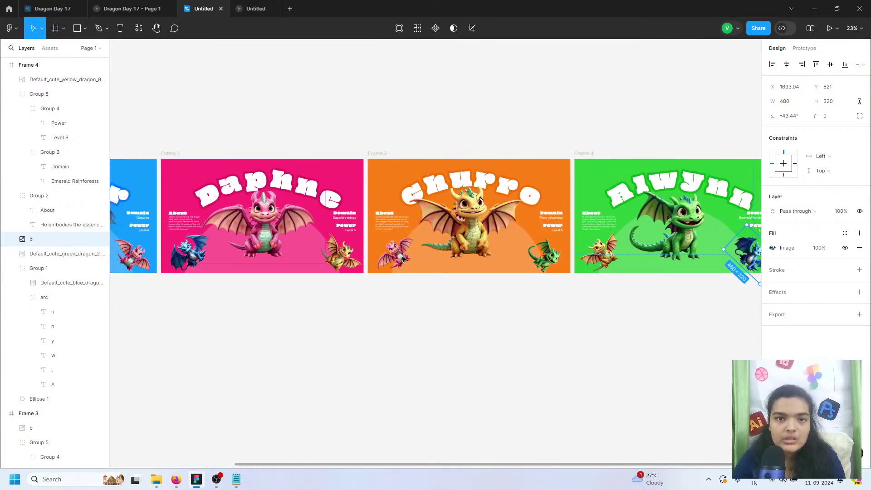
pyautogui.hscroll(-8, 404, 259)
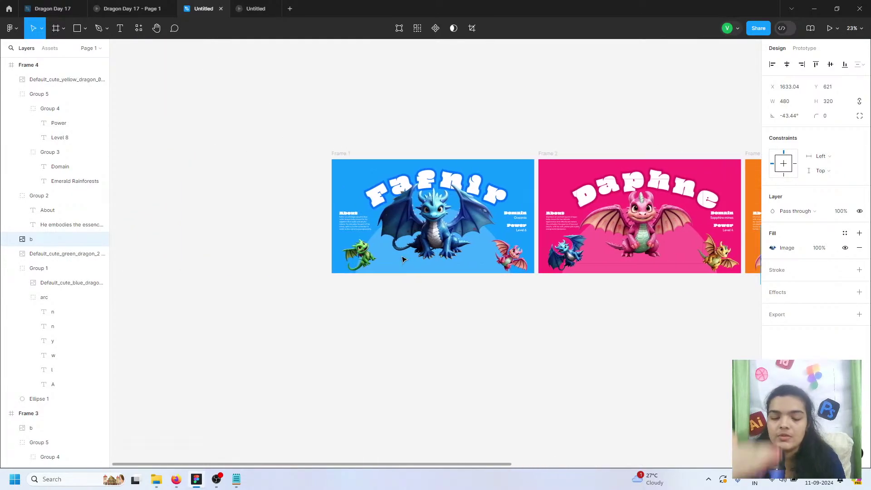
pyautogui.hscroll(-1, 403, 260)
pyautogui.scroll(5, 386, 253)
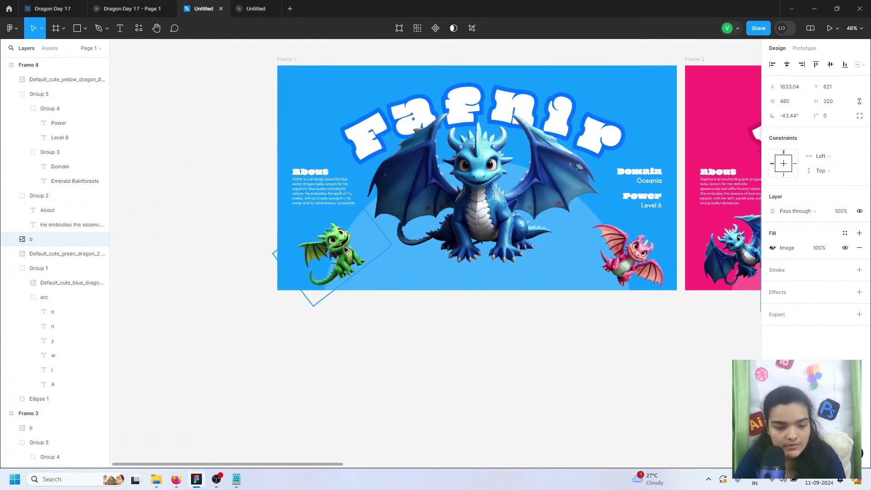
pyautogui.click(345, 249)
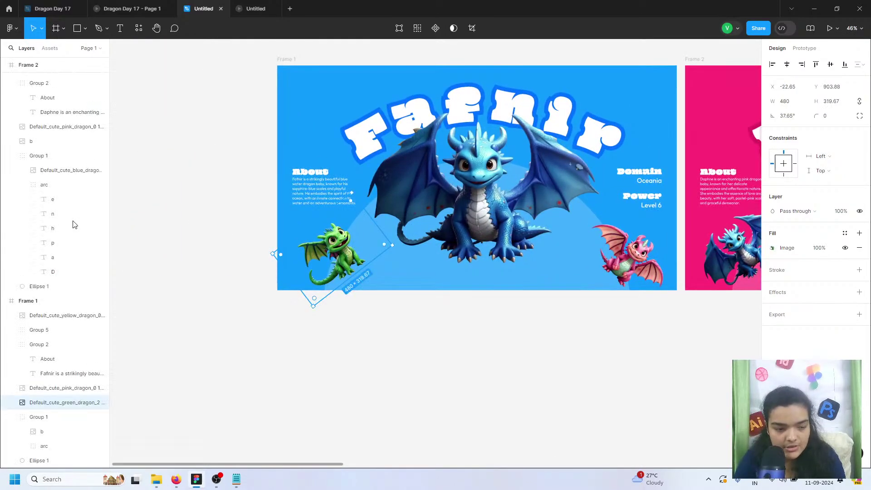
pyautogui.doubleClick(54, 407)
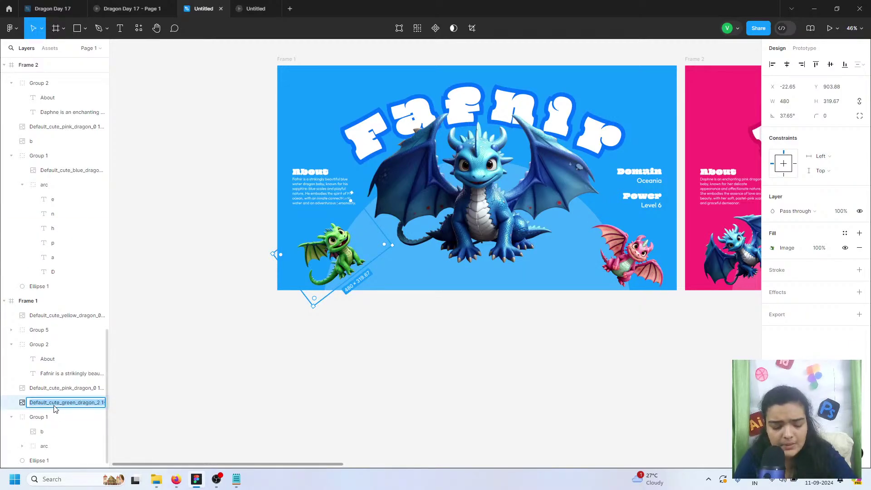
pyautogui.write('g')
pyautogui.click(354, 409)
# Rename the layer of the green dragon image lying clipped out of sight below Frame 2 as g
pyautogui.hscroll(8, 337, 239)
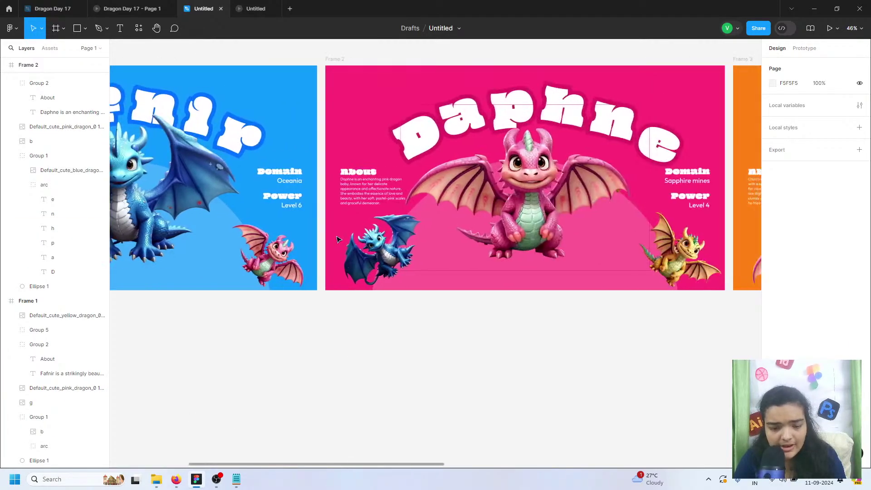
pyautogui.hscroll(4, 337, 239)
pyautogui.click(240, 60)
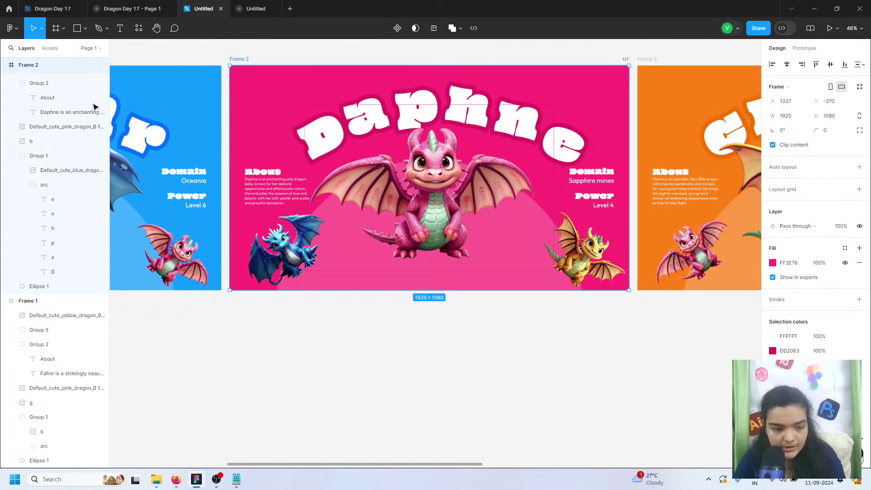
pyautogui.scroll(5, 77, 114)
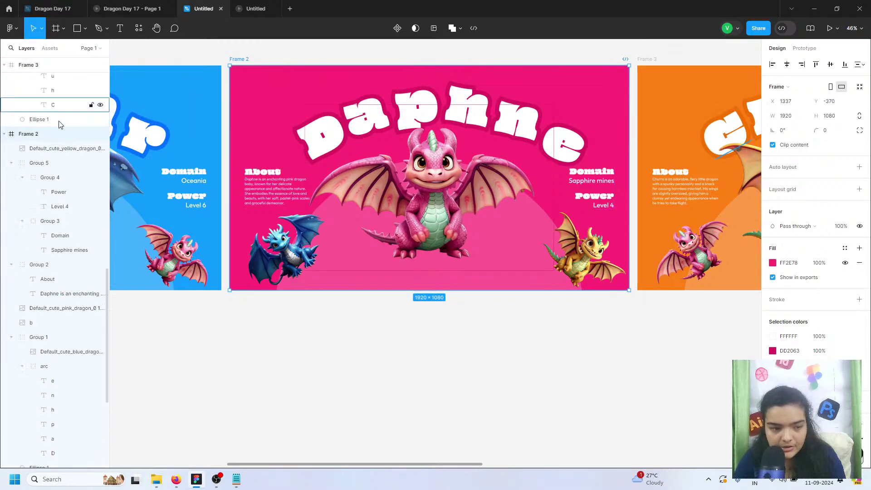
pyautogui.doubleClick(61, 149)
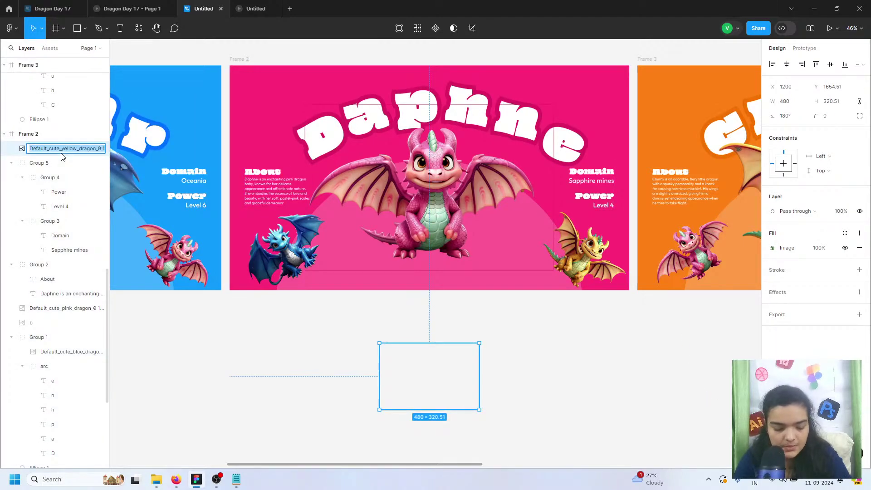
pyautogui.write('g')
pyautogui.click(301, 366)
# Rename the layer of Frame 3's small green dragon image as g
pyautogui.hscroll(6, 302, 366)
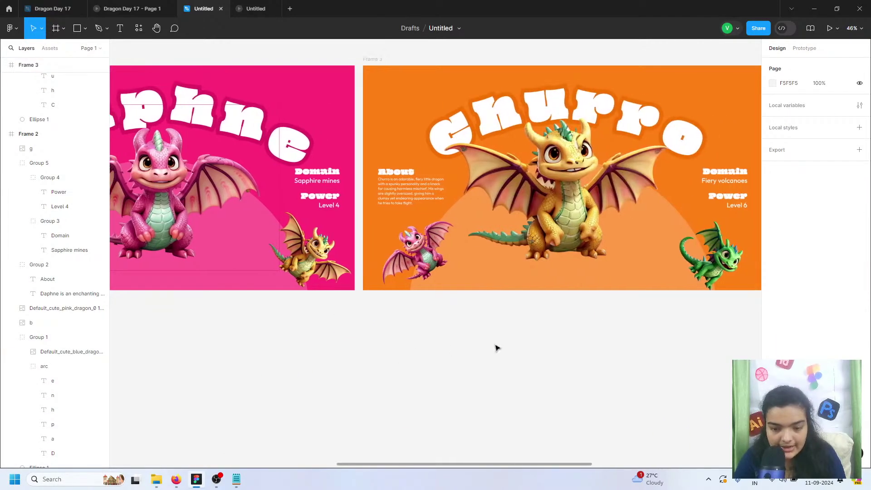
pyautogui.hscroll(3, 496, 348)
pyautogui.click(606, 259)
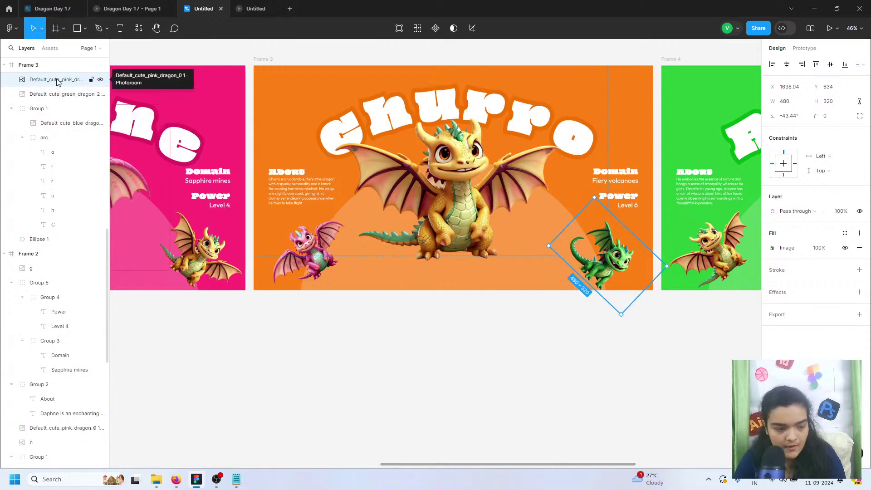
pyautogui.doubleClick(57, 80)
pyautogui.write('g')
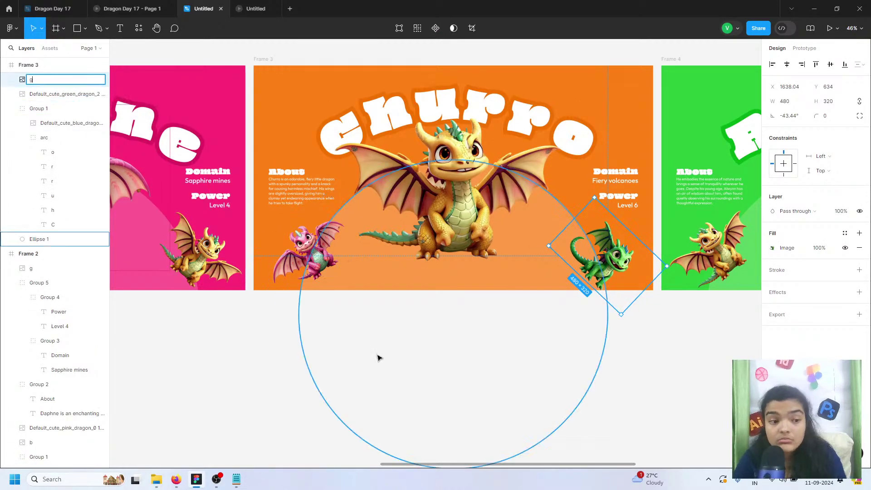
# Rename the layer of Frame 4's large central green dragon image as g
pyautogui.hscroll(8, 379, 358)
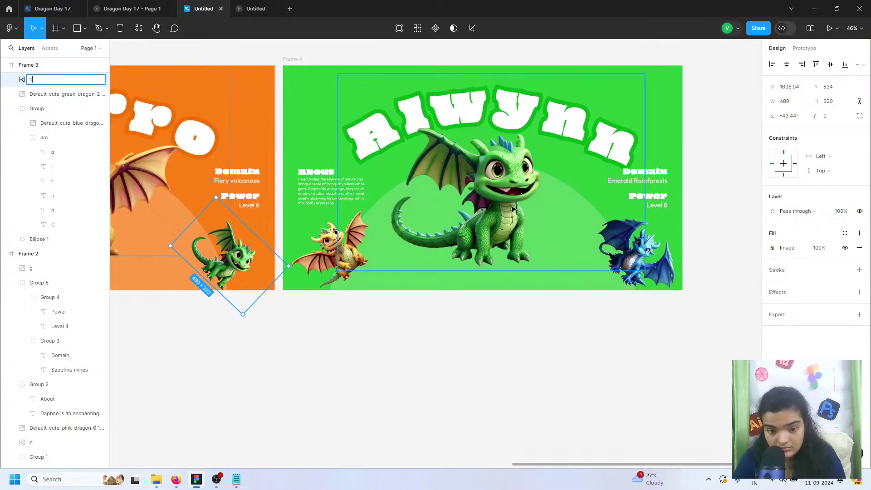
pyautogui.click(512, 207)
pyautogui.doubleClick(63, 79)
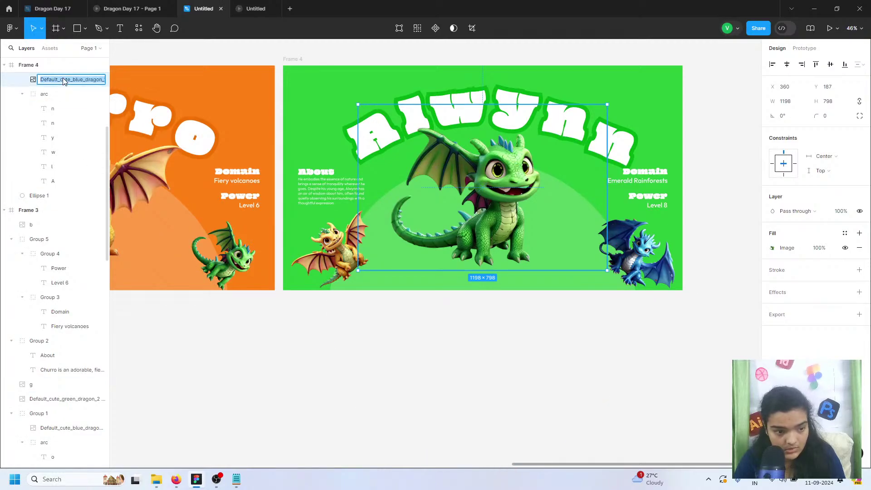
pyautogui.write('g')
pyautogui.click(389, 340)
# Rename the layer of Frame 4's small orange dragon image as o
pyautogui.click(351, 253)
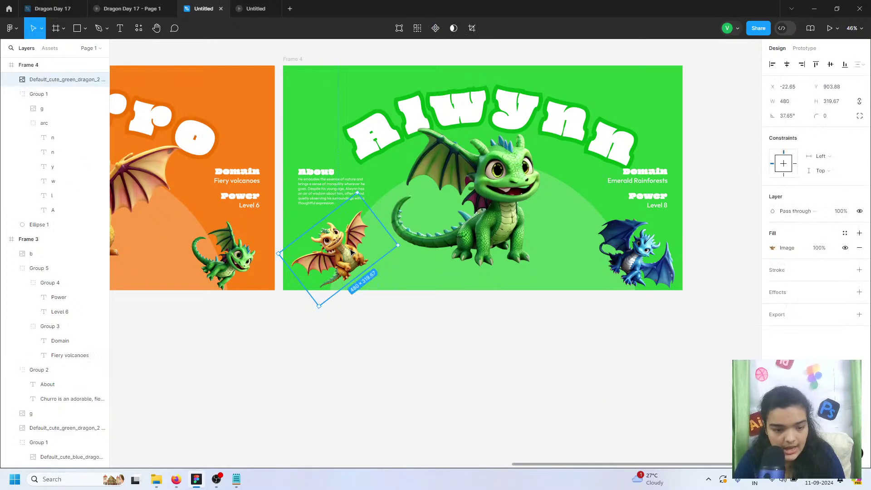
pyautogui.doubleClick(350, 253)
pyautogui.doubleClick(59, 80)
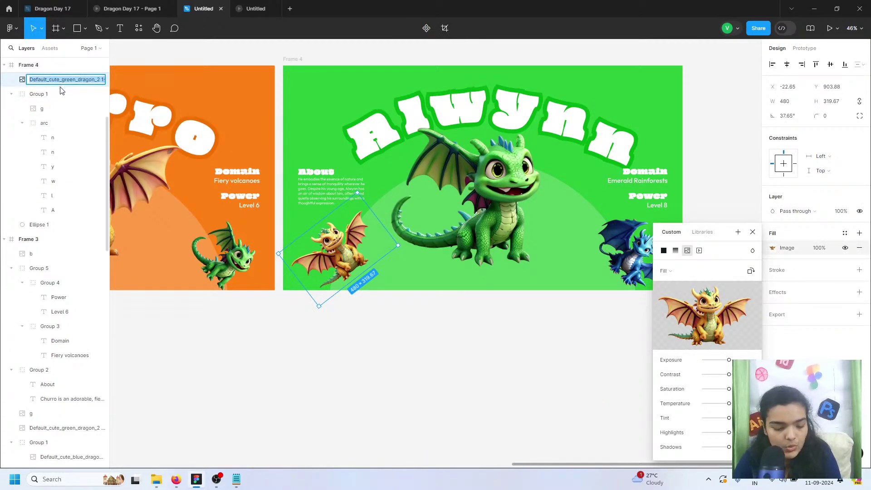
pyautogui.write('o')
pyautogui.press('Return')
# Rename the layer of Frame 3's large central orange dragon image as o
pyautogui.hscroll(-10, 236, 392)
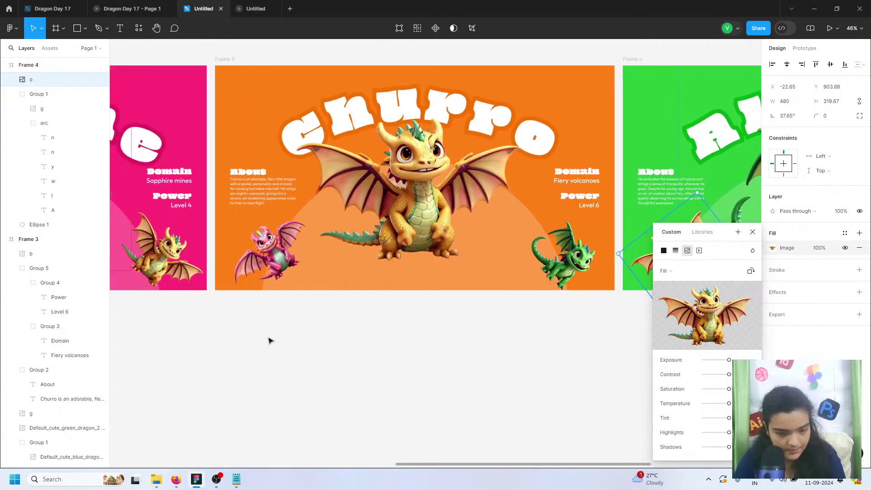
pyautogui.click(39, 442)
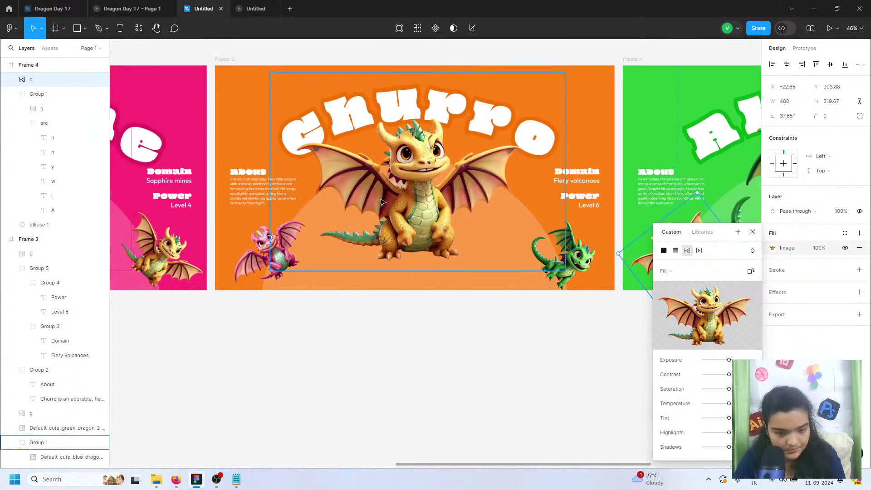
pyautogui.doubleClick(51, 457)
pyautogui.click(239, 407)
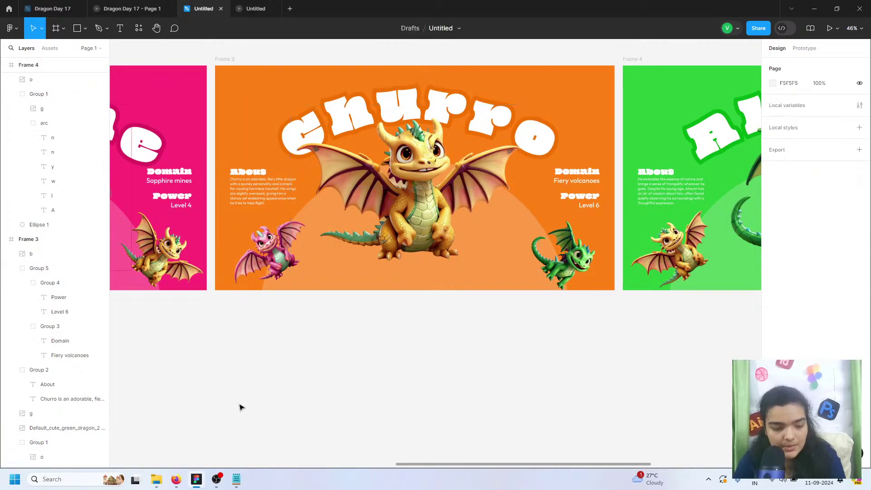
# Rename the layer of Frame 2's small orange dragon image as o
pyautogui.hscroll(-10, 227, 404)
pyautogui.click(424, 185)
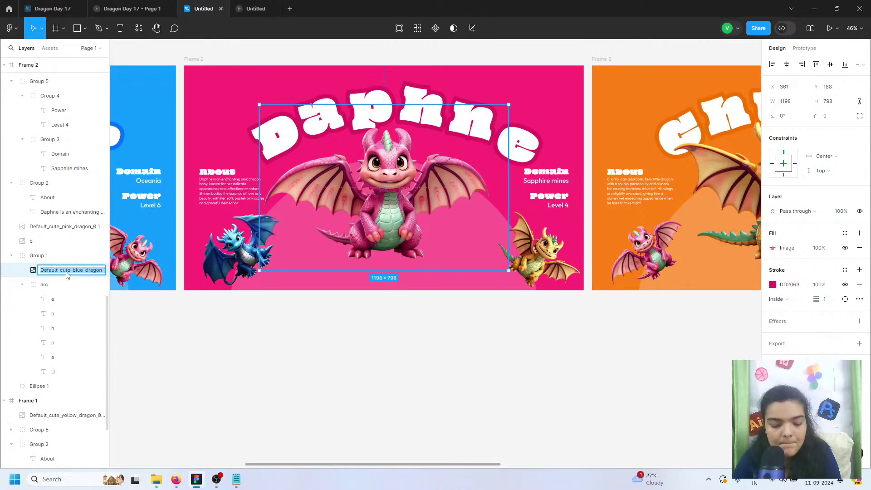
pyautogui.click(573, 249)
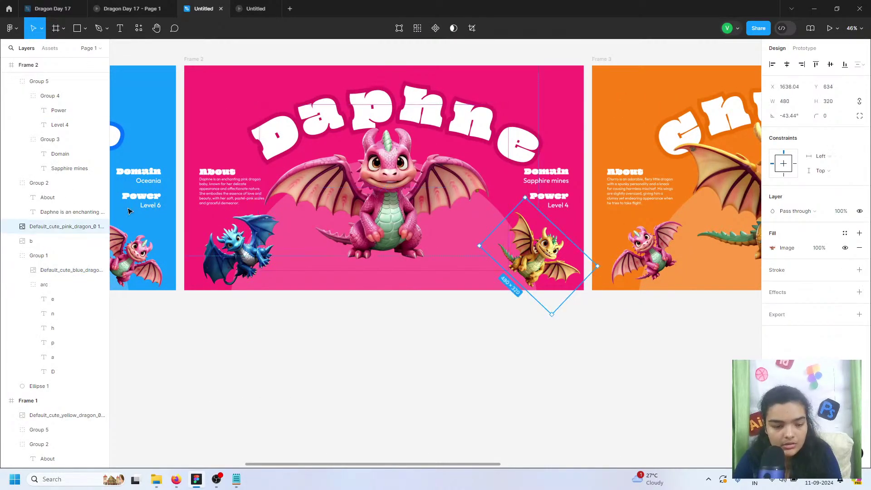
pyautogui.doubleClick(71, 227)
pyautogui.write('o')
pyautogui.scroll(1, 242, 315)
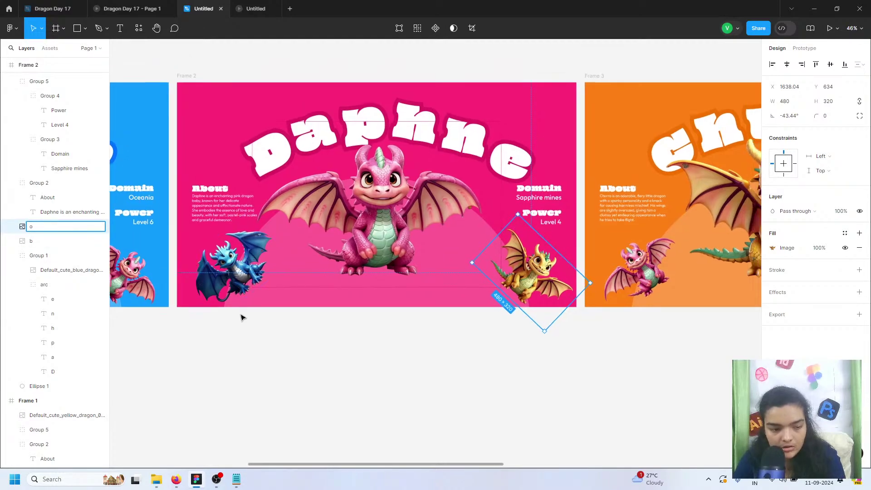
# Rename the layer of the orange dragon image lying clipped out of sight below Frame 1 as o
pyautogui.hscroll(-8, 254, 315)
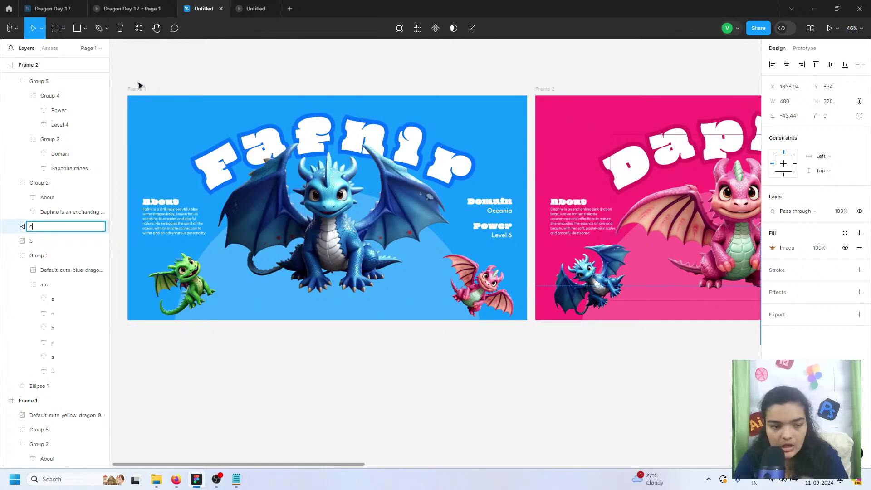
pyautogui.click(142, 111)
pyautogui.click(44, 416)
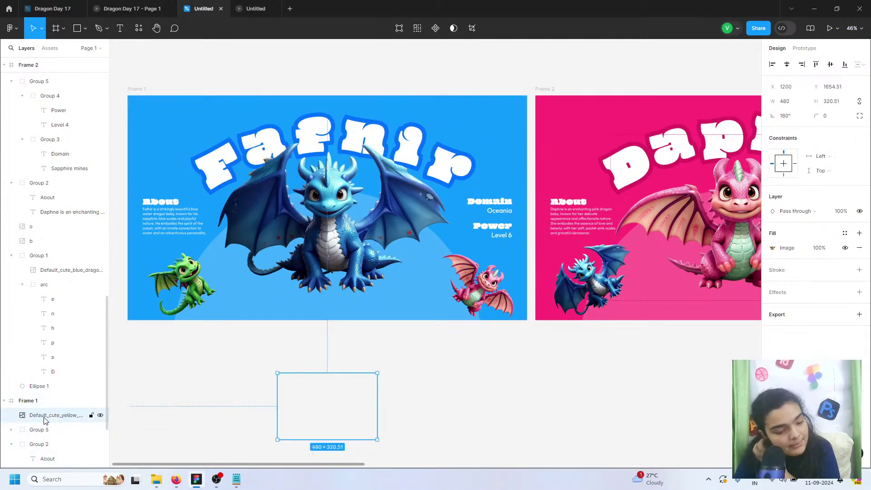
pyautogui.doubleClick(45, 416)
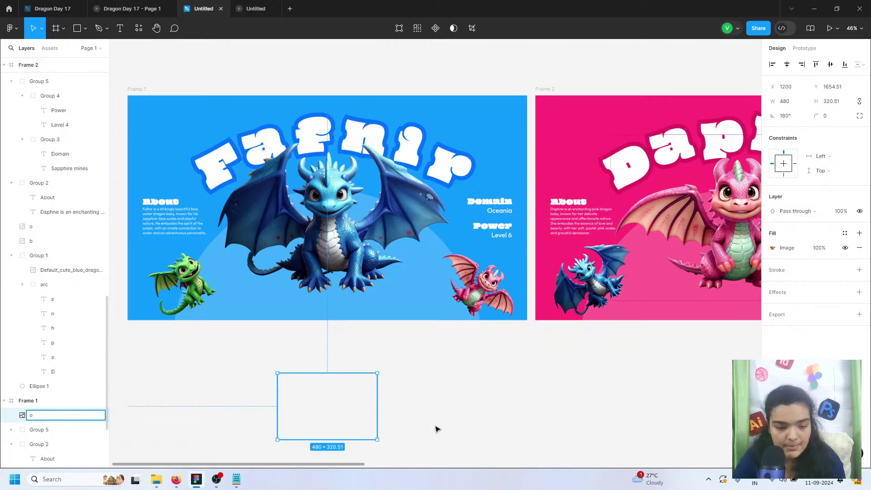
pyautogui.click(525, 385)
# Rename the layer of Frame 1's small pink dragon image as p
pyautogui.click(488, 289)
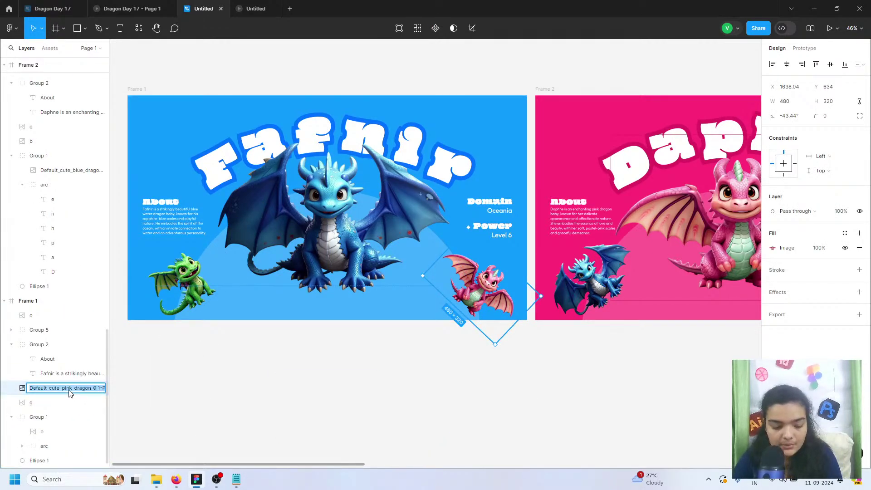
pyautogui.click(331, 382)
pyautogui.hscroll(8, 408, 233)
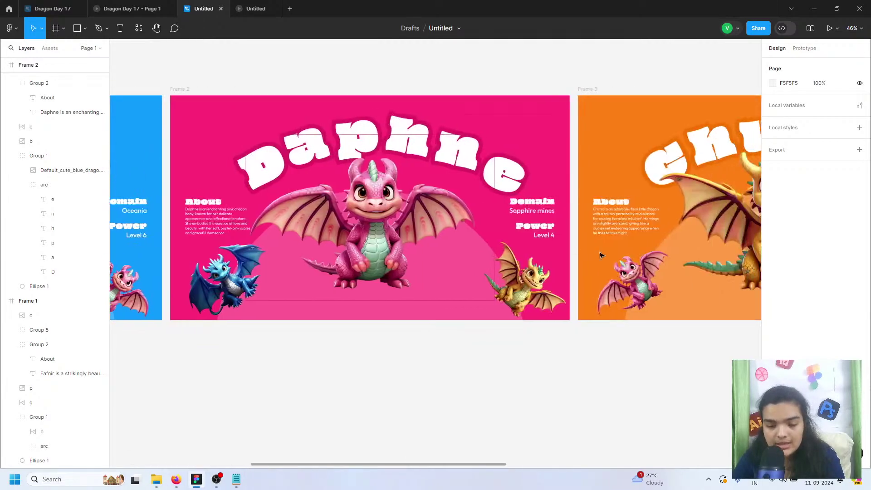
# Rename the layer of Frame 2's large central pink dragon image as p
pyautogui.click(409, 233)
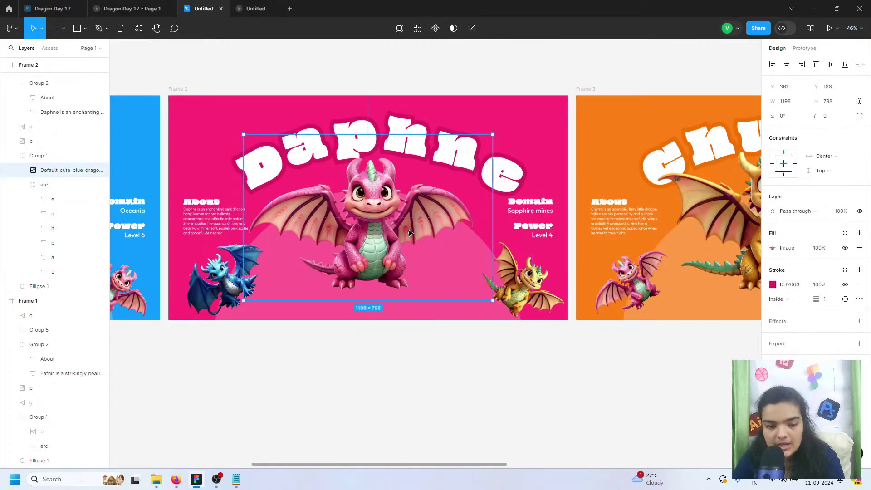
pyautogui.doubleClick(65, 169)
pyautogui.write('p')
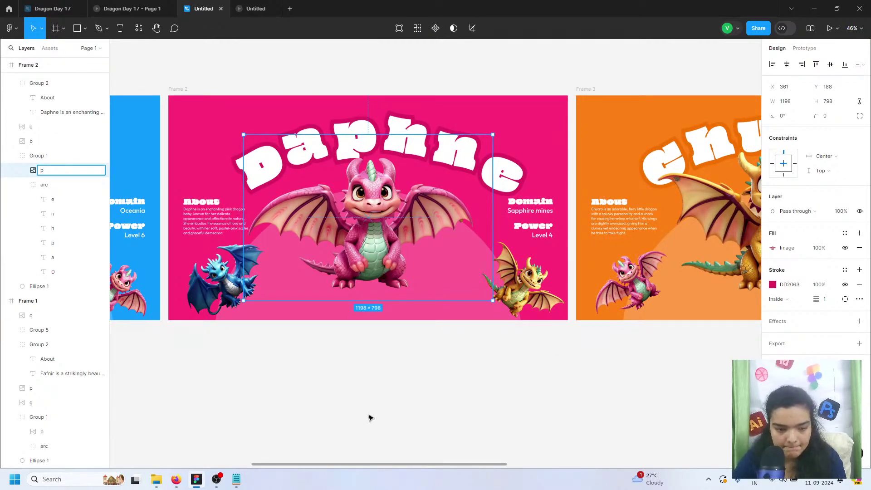
pyautogui.press('Return')
# Rename the layer of Frame 3's small pink dragon image as p
pyautogui.hscroll(8, 368, 418)
pyautogui.click(429, 279)
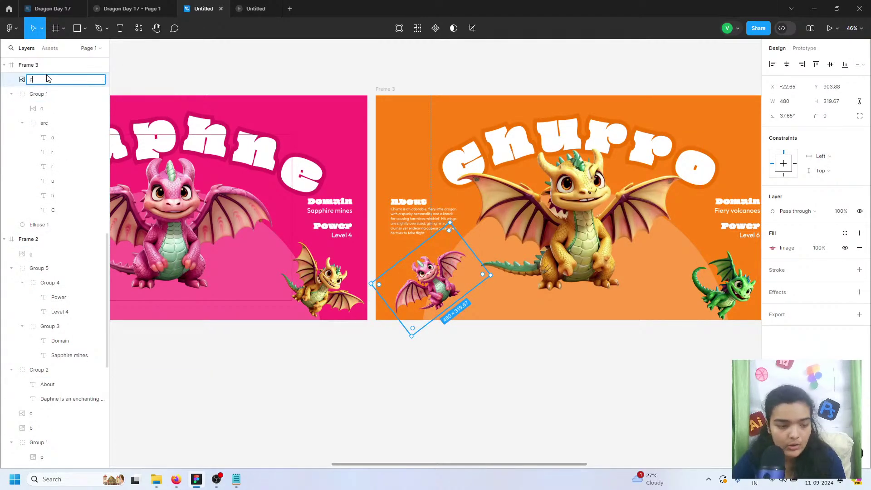
pyautogui.click(236, 479)
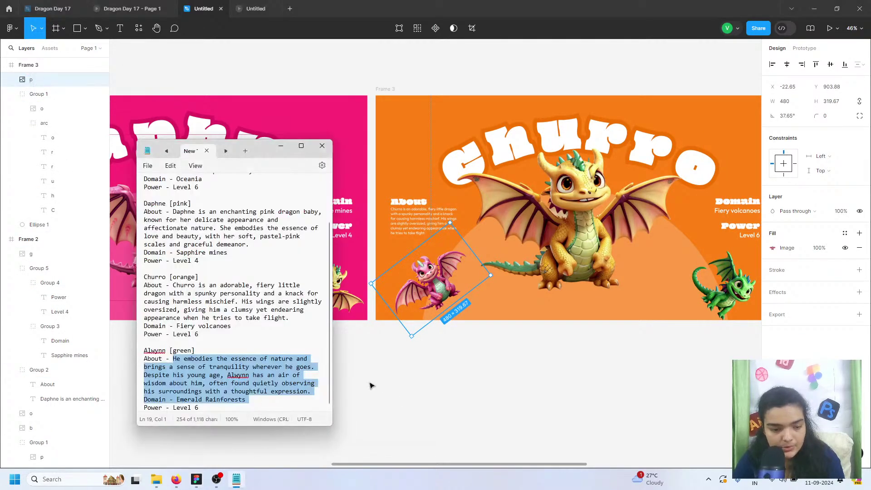
pyautogui.click(416, 374)
pyautogui.click(416, 374)
# Rename the layer of the dragon image lying clipped out of sight below Frame 4 as p
pyautogui.hscroll(6, 416, 372)
pyautogui.hscroll(4, 596, 301)
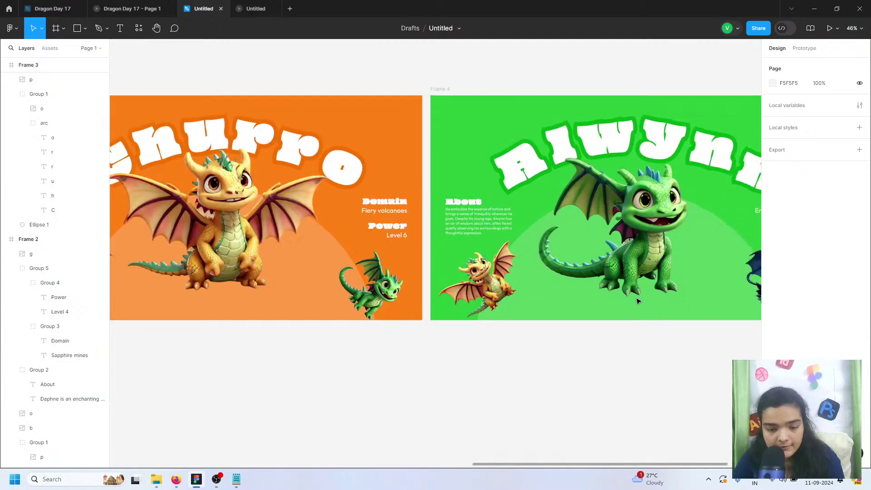
pyautogui.click(358, 90)
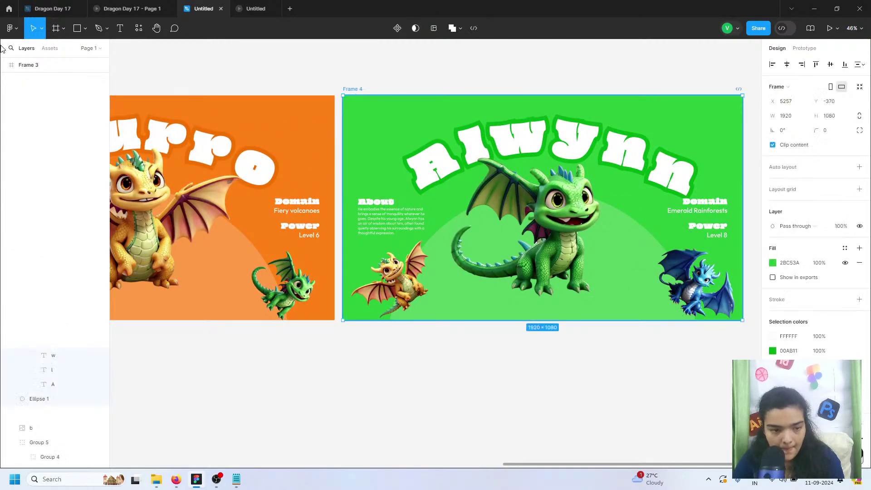
pyautogui.click(55, 81)
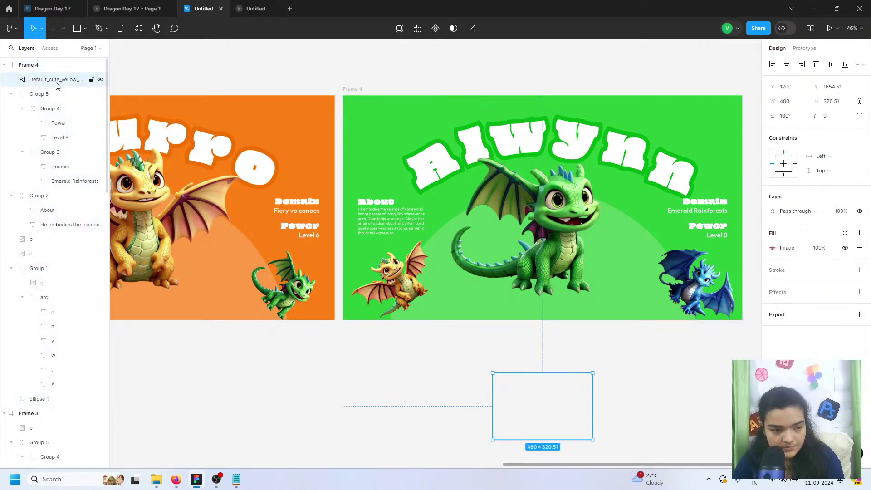
pyautogui.doubleClick(56, 83)
pyautogui.write('p')
pyautogui.click(243, 78)
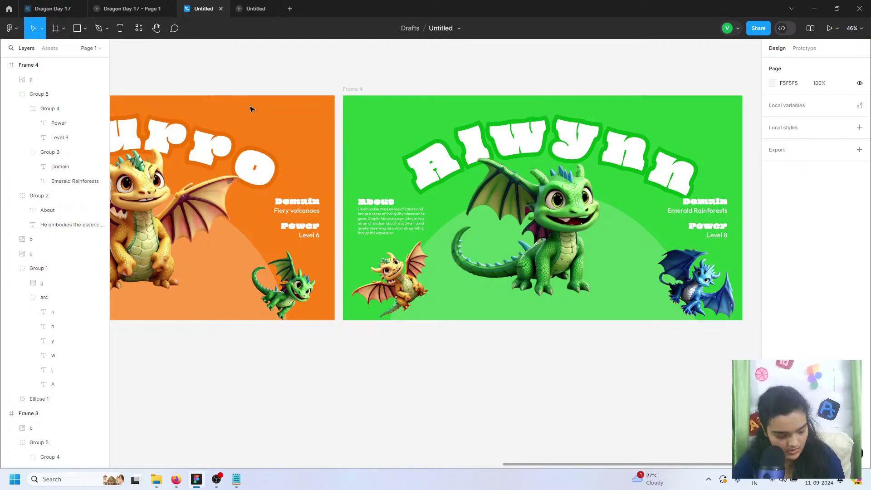
# Close the Dragon Day 17 files and the old prototype preview, keeping only the Untitled design file open
pyautogui.click(256, 9)
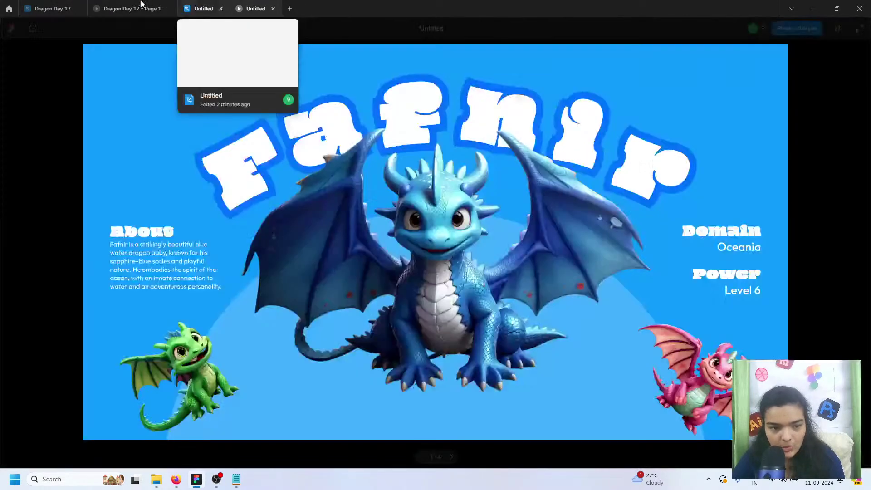
pyautogui.click(168, 8)
pyautogui.click(80, 8)
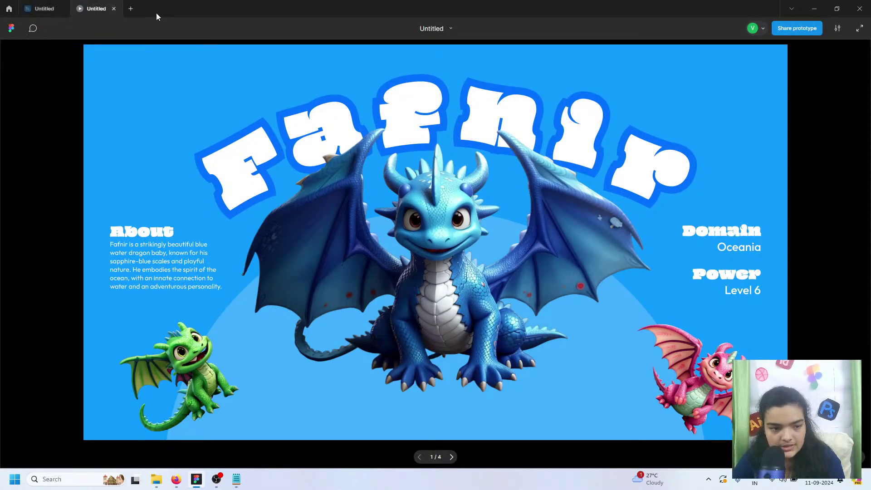
pyautogui.click(114, 8)
# Remove the stroke from Frame 2's large central pink dragon image
pyautogui.hscroll(-10, 699, 59)
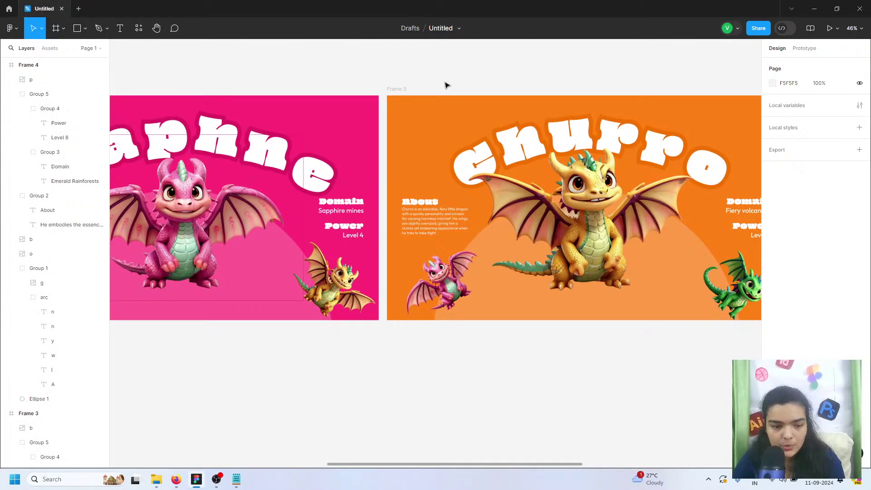
pyautogui.hscroll(-4, 353, 91)
pyautogui.keyDown('ctrl'); pyautogui.scroll(-5, 353, 92); pyautogui.keyUp('ctrl')
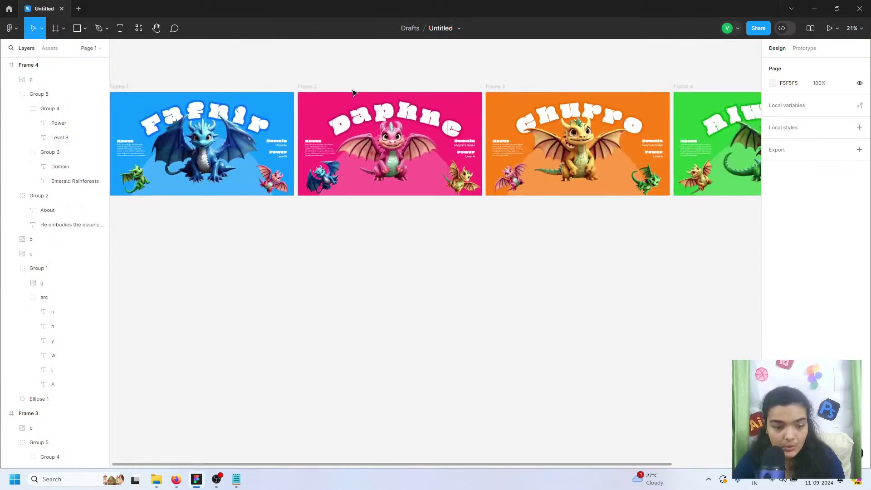
pyautogui.doubleClick(377, 113)
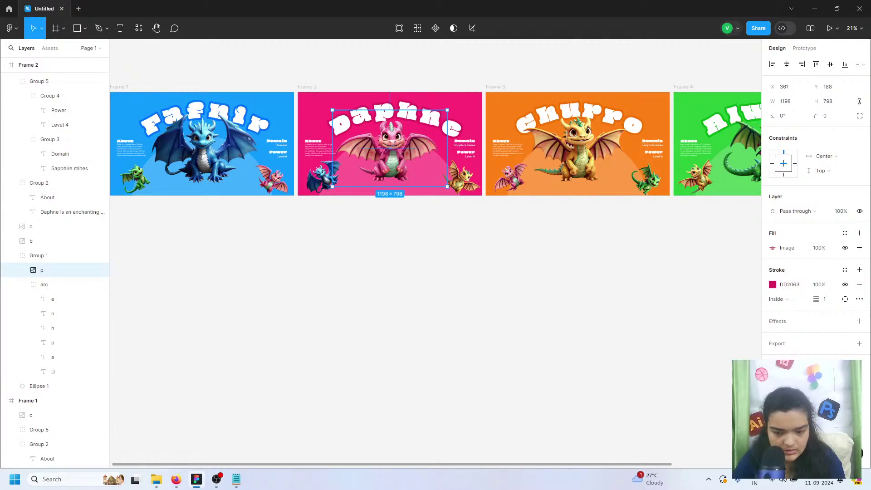
pyautogui.click(858, 284)
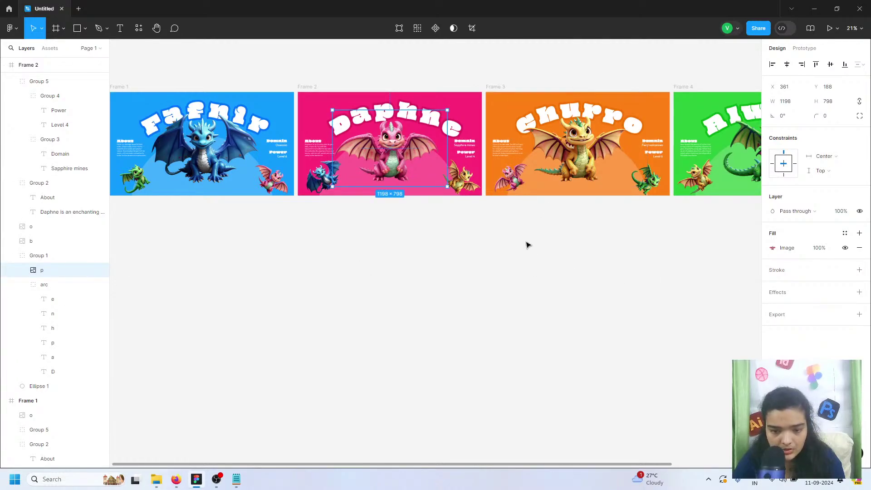
# Create a prototype connection from Frame 1 to Frame 2 with the On click trigger
pyautogui.hscroll(-4, 288, 227)
pyautogui.click(302, 88)
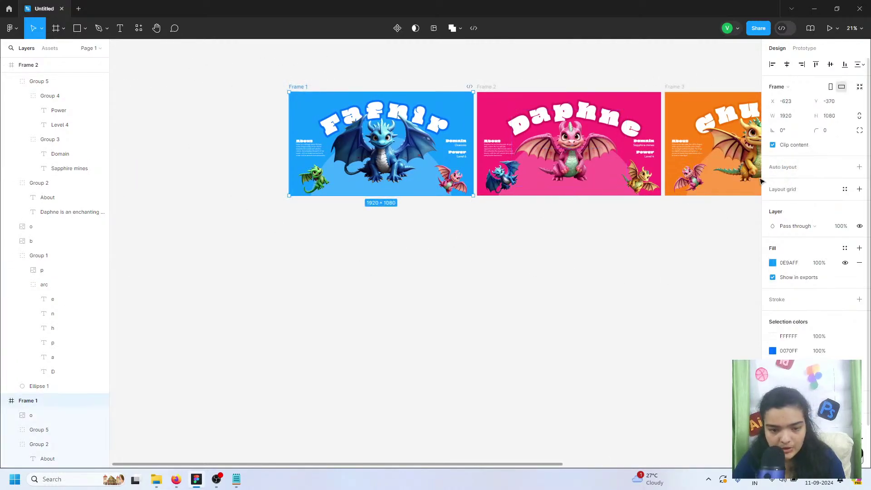
pyautogui.click(805, 48)
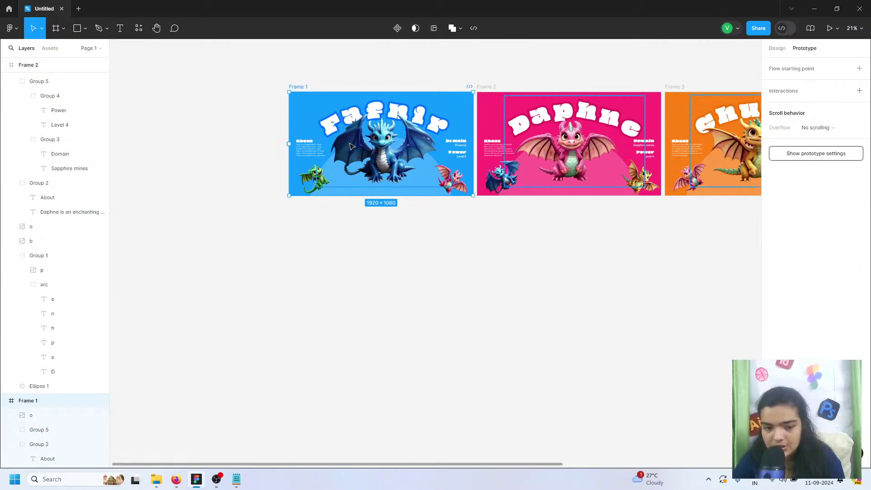
pyautogui.scroll(5, 382, 118)
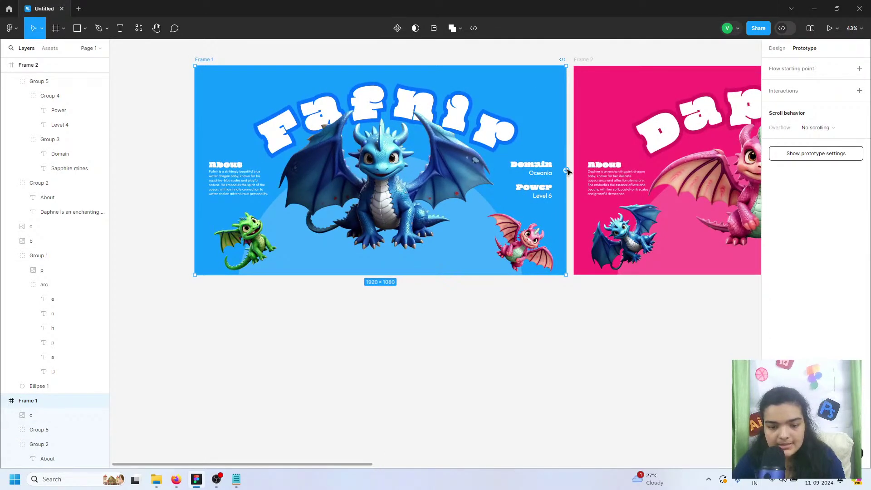
pyautogui.moveTo(566, 171); pyautogui.dragTo(582, 177)
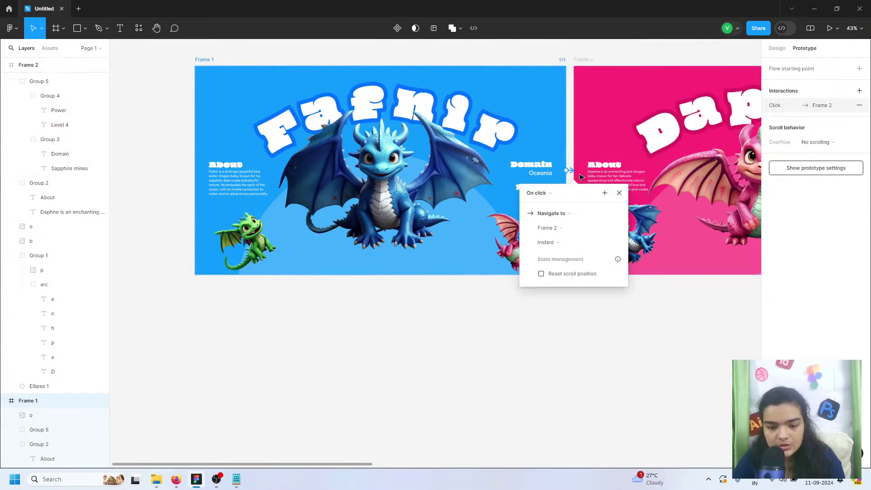
# Set the animation of the Frame 1 to Frame 2 connection to Smart animate with Gentle easing
pyautogui.click(556, 244)
pyautogui.click(560, 265)
pyautogui.click(553, 261)
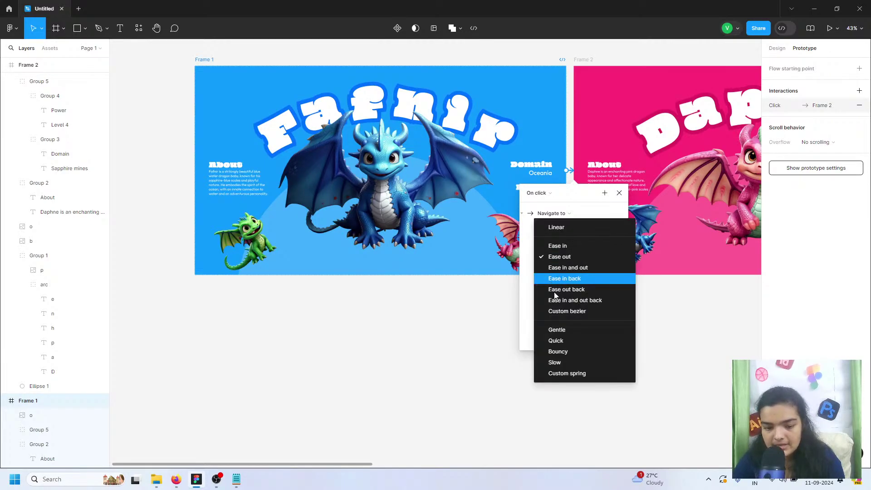
pyautogui.click(556, 332)
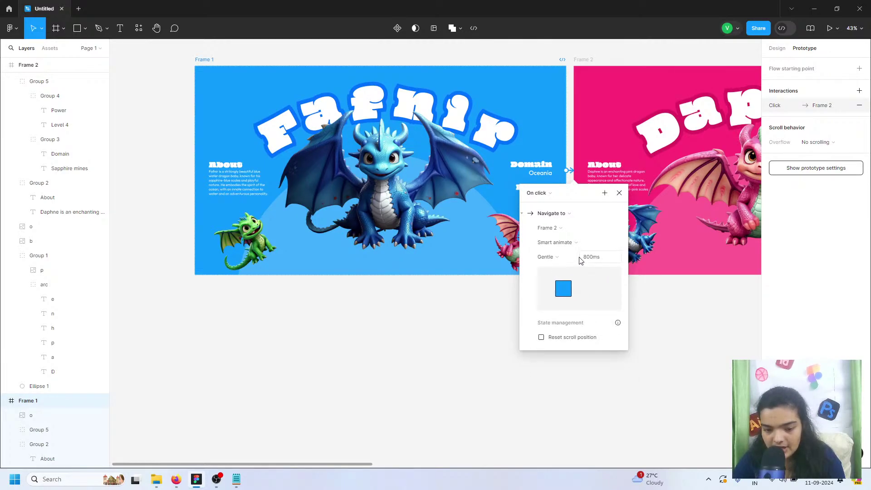
pyautogui.click(692, 295)
# Create an On click prototype connection from Frame 2 to Frame 3 with the Gentle Smart animate transition
pyautogui.scroll(-1, 670, 289)
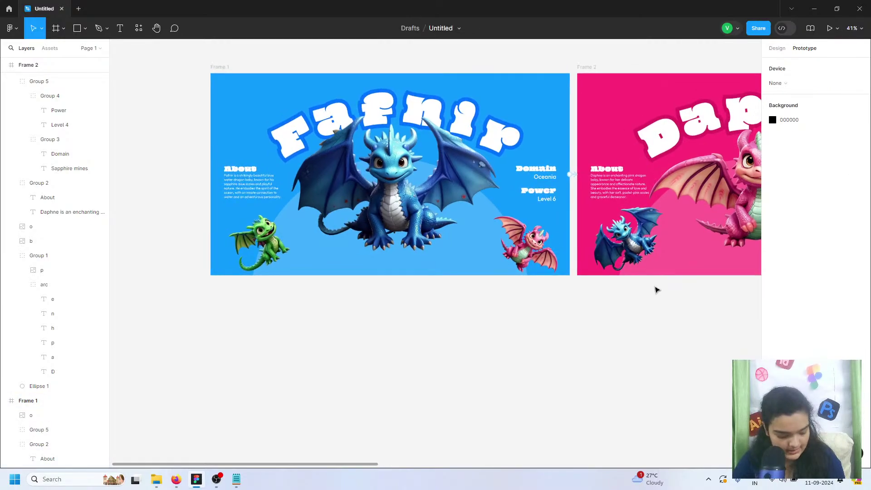
pyautogui.moveTo(655, 290); pyautogui.dragTo(522, 302)
pyautogui.click(453, 80)
pyautogui.scroll(-3, 453, 81)
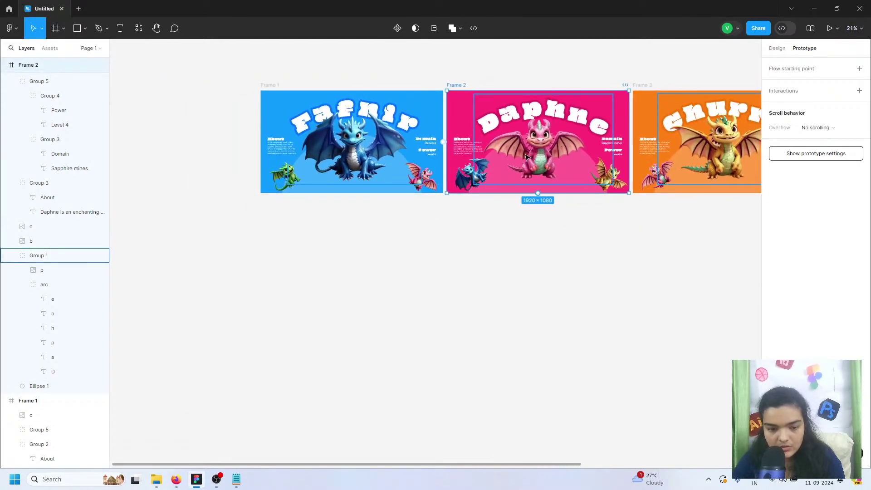
pyautogui.hscroll(1, 545, 150)
pyautogui.moveTo(594, 142); pyautogui.dragTo(605, 109)
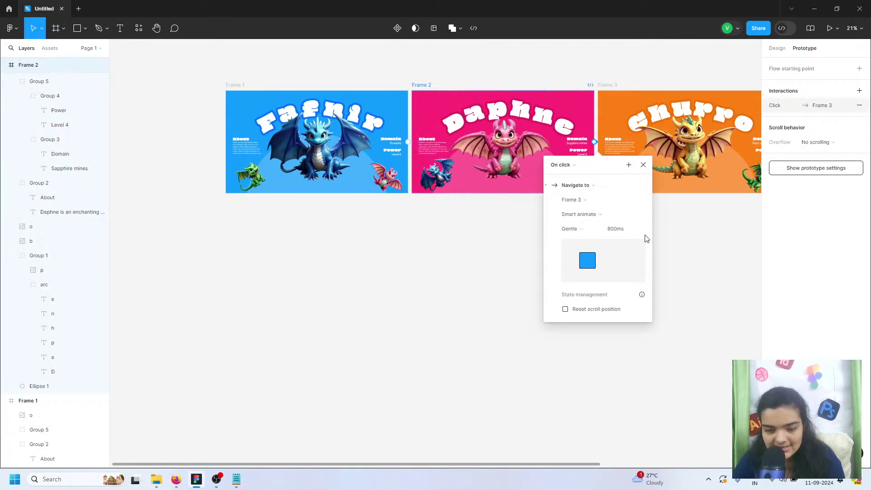
# Create a prototype connection from Frame 3 to Frame 4
pyautogui.click(606, 85)
pyautogui.hscroll(5, 567, 136)
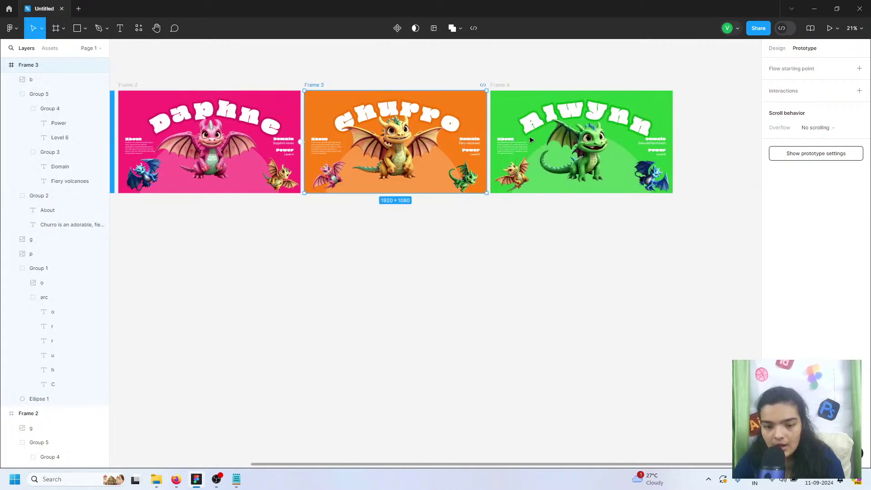
pyautogui.moveTo(487, 142); pyautogui.dragTo(497, 83)
# Connect Frame 4 back to Frame 1 with an On click, Gentle Smart animate transition to close the loop
pyautogui.click(499, 85)
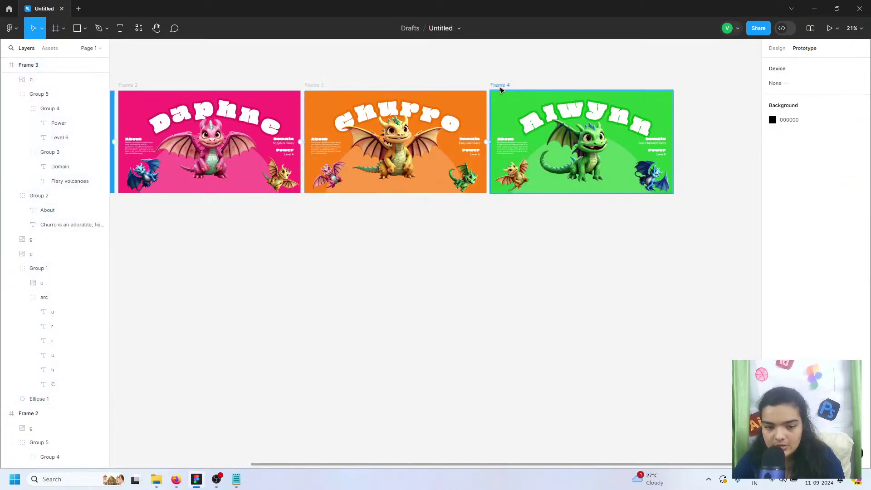
pyautogui.scroll(-2, 514, 94)
pyautogui.scroll(-1, 513, 94)
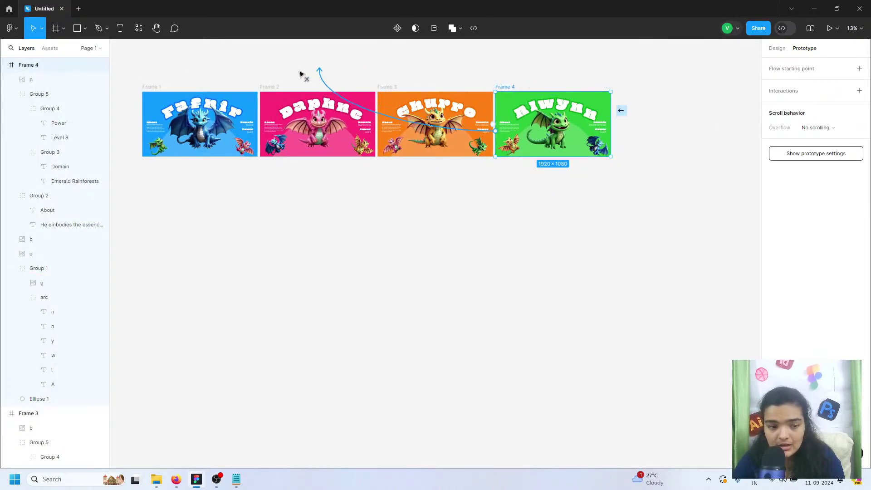
pyautogui.moveTo(299, 73); pyautogui.dragTo(202, 105)
pyautogui.hscroll(-2, 161, 237)
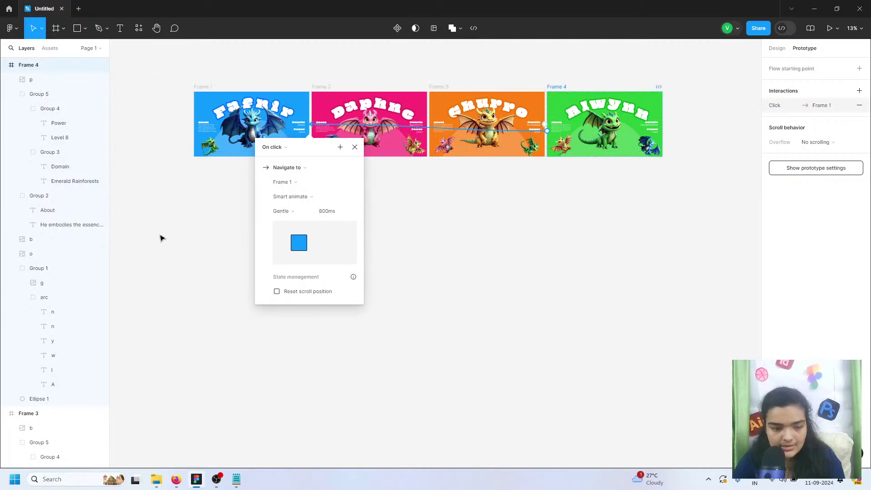
pyautogui.click(190, 231)
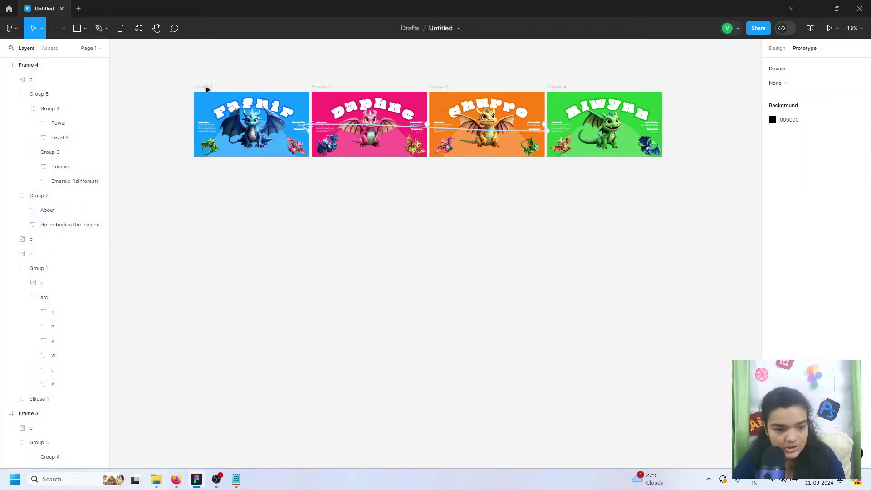
# Present the prototype starting from Frame 1 and show it in full screen
pyautogui.click(206, 87)
pyautogui.click(828, 28)
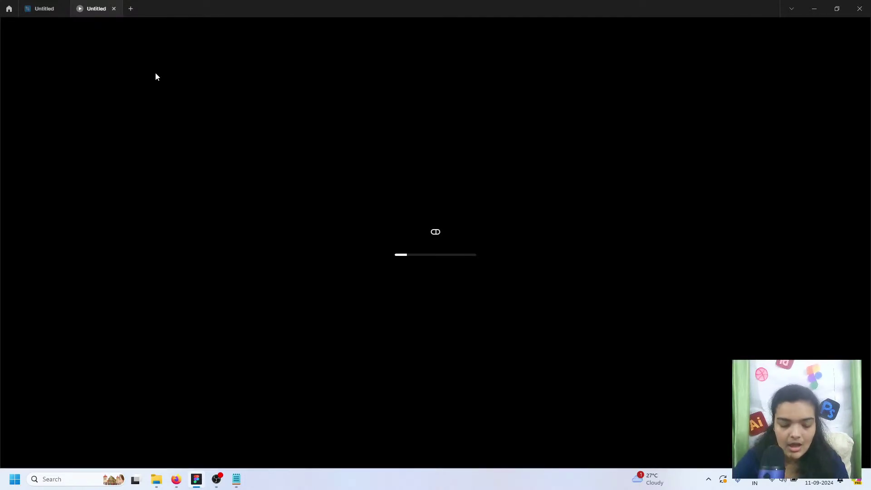
pyautogui.press('F11')
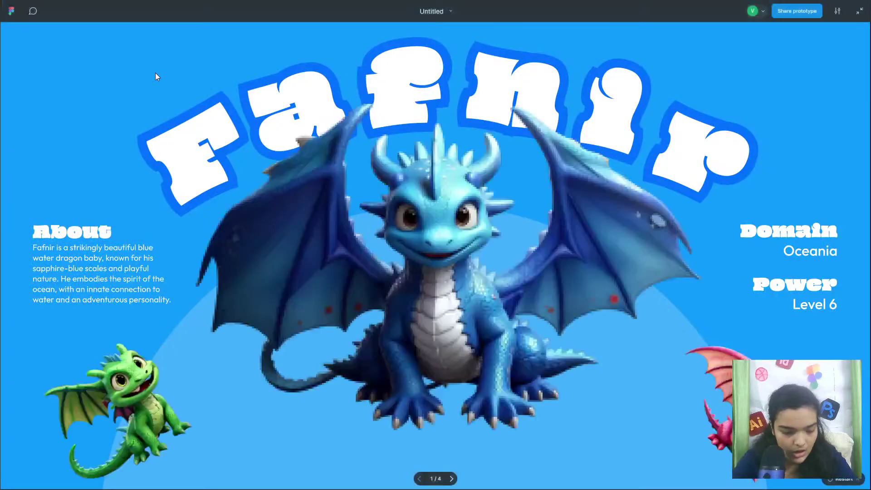
# Switch to OBS to check the stream and minimise it to return to the prototype
pyautogui.press('super+Tab')
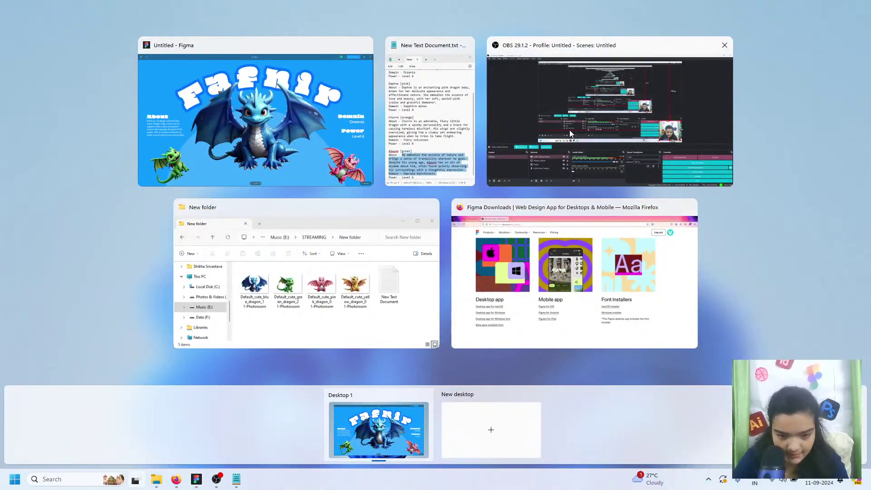
pyautogui.click(570, 128)
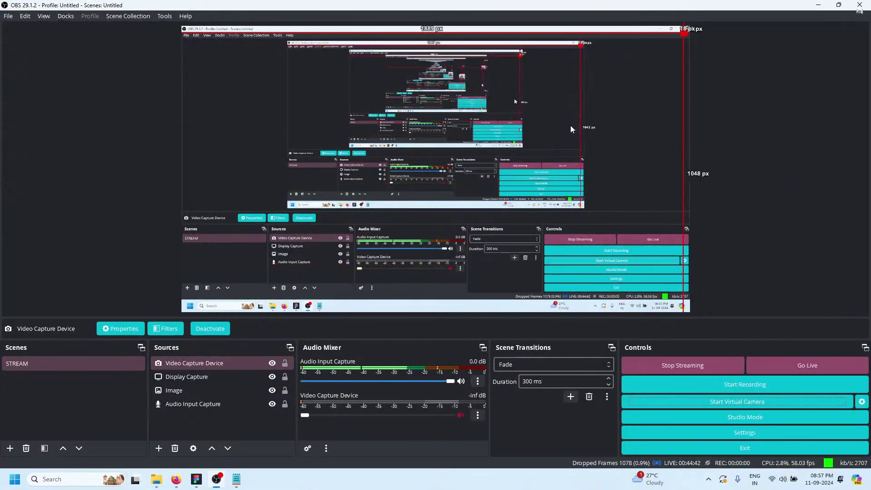
pyautogui.click(823, 4)
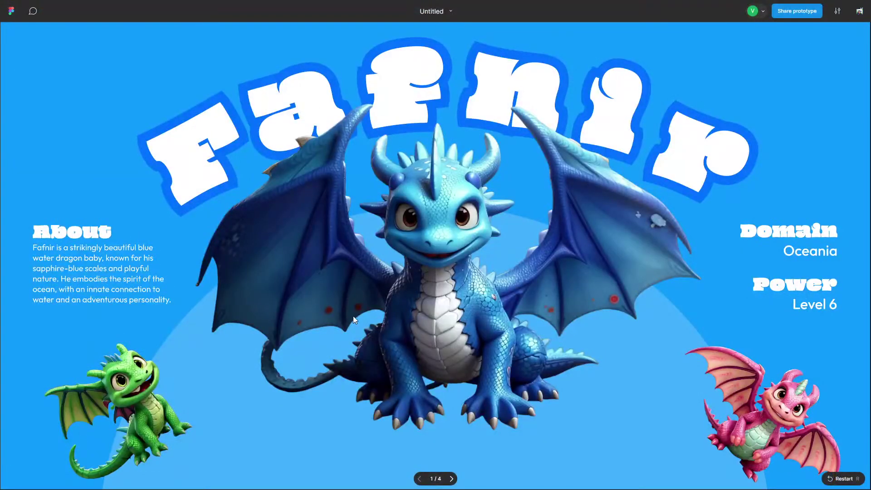
# Play the prototype in full screen and advance from the Fafnir page to the Daphne page
pyautogui.press('f')
pyautogui.press('f')
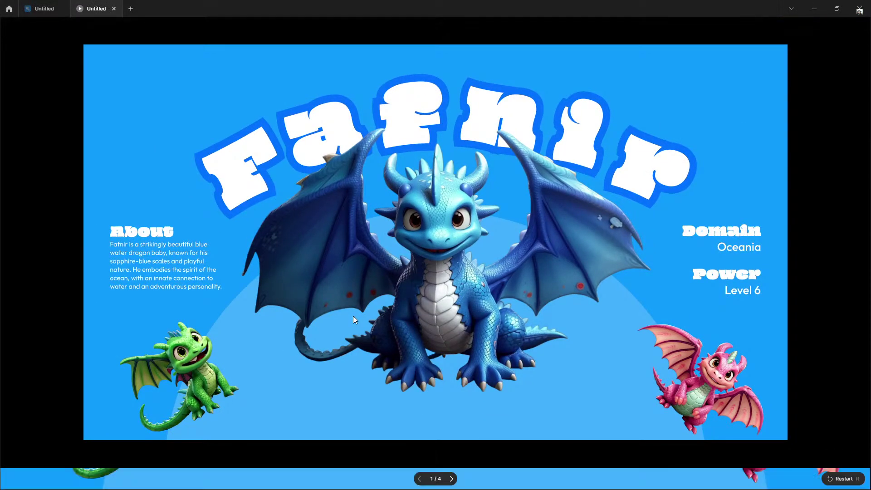
pyautogui.press('Right')
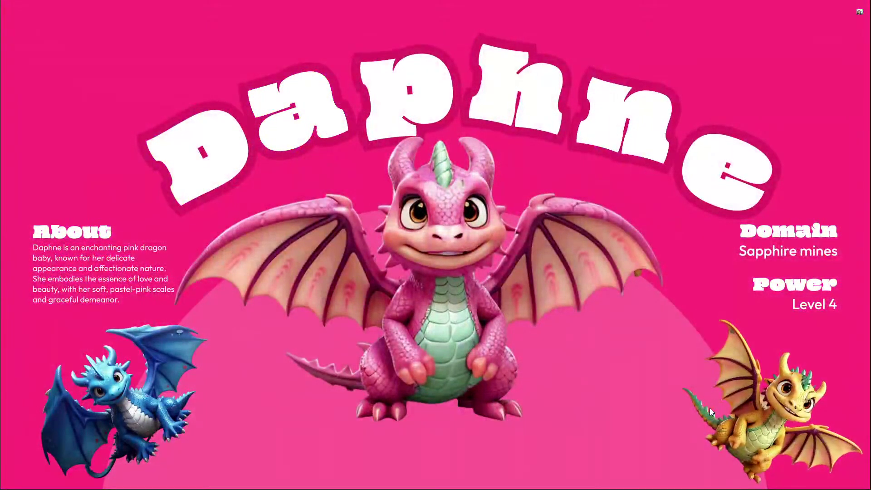
# Advance the full-screen prototype from Daphne through Churro and Alwynn back to Fafnir and leave full screen
pyautogui.click(778, 406)
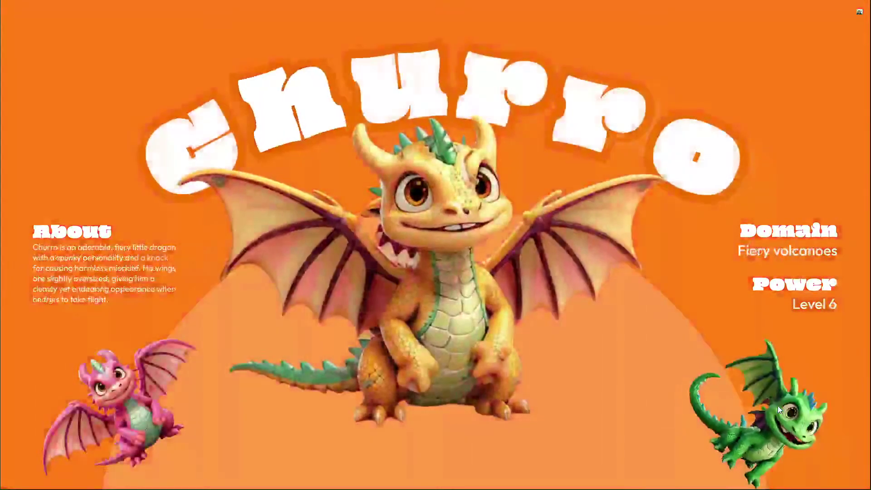
pyautogui.click(778, 405)
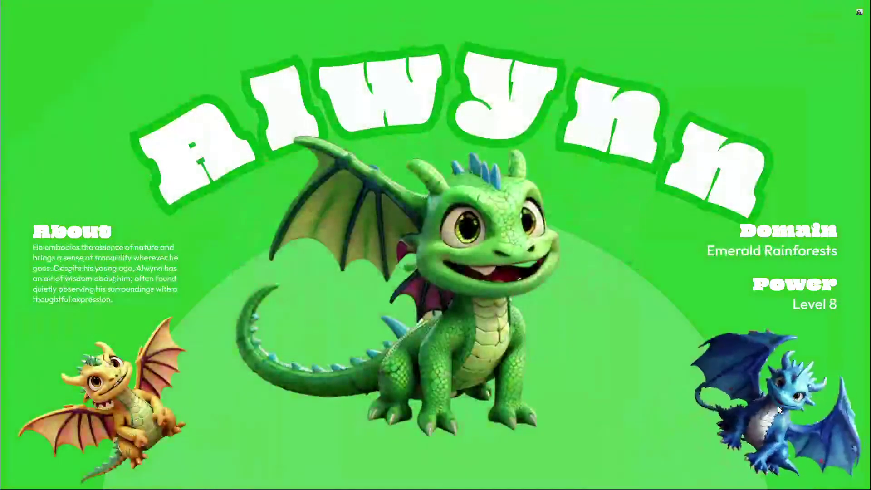
pyautogui.click(778, 406)
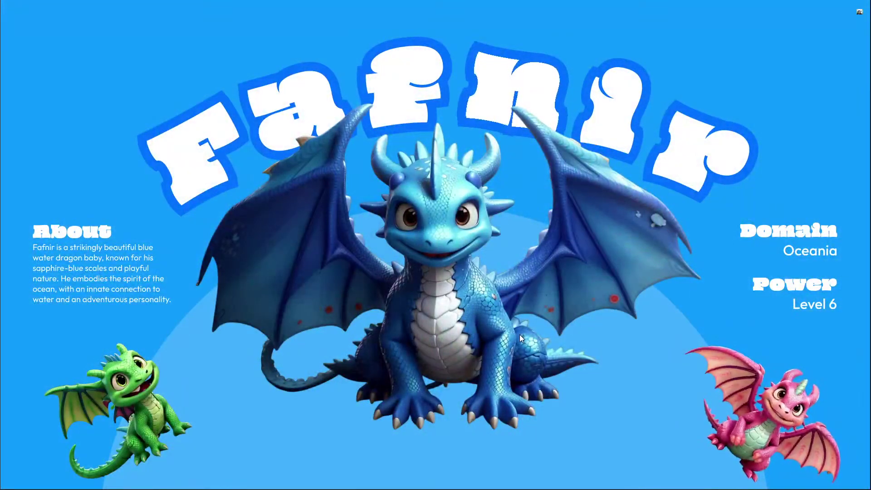
pyautogui.click(859, 11)
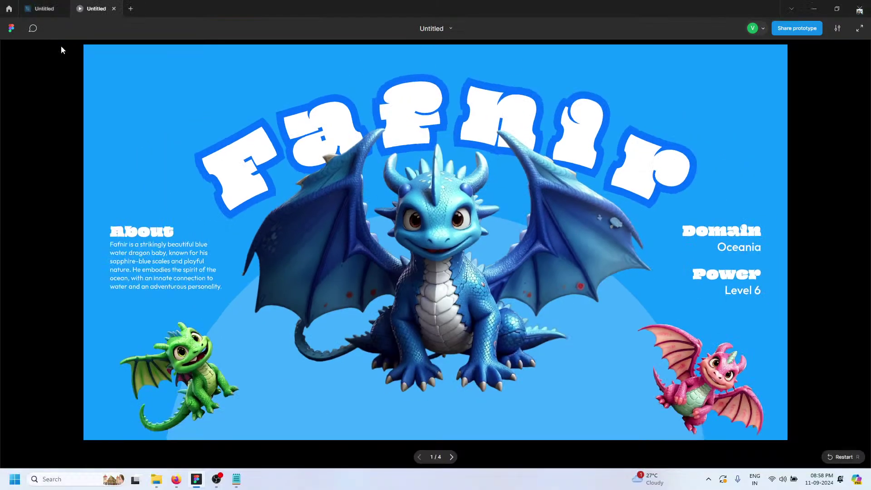
# In Frame 1 of the design file, reorder image layer o below Group 2 and take image b out of Group 1, placing it above the group
pyautogui.click(44, 8)
pyautogui.scroll(1, 135, 245)
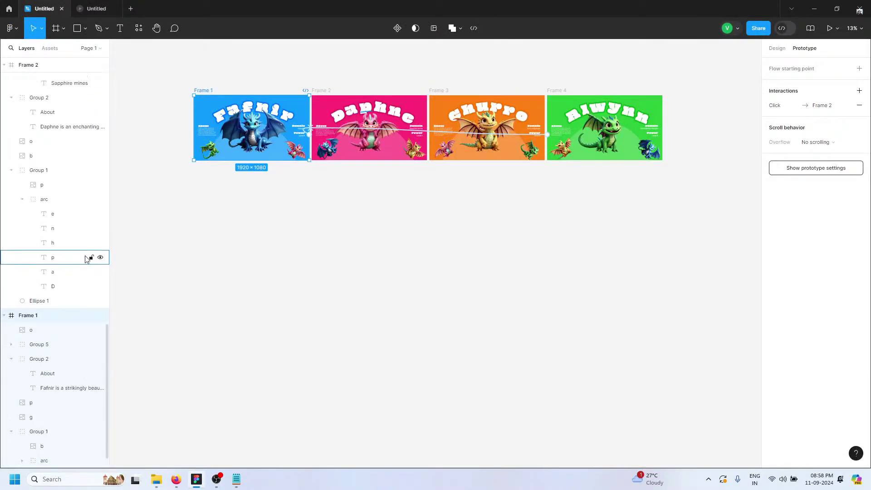
pyautogui.scroll(-1, 77, 327)
pyautogui.click(50, 417)
pyautogui.click(778, 48)
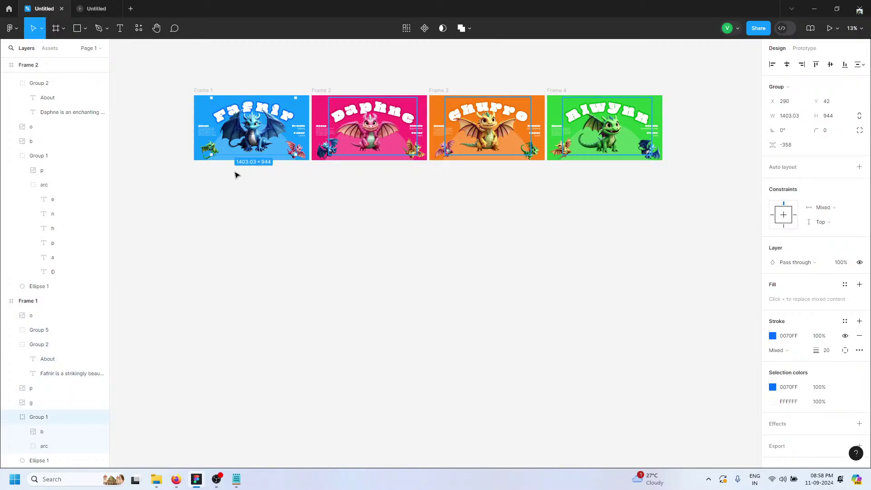
pyautogui.click(202, 91)
pyautogui.scroll(3, 188, 115)
pyautogui.click(41, 316)
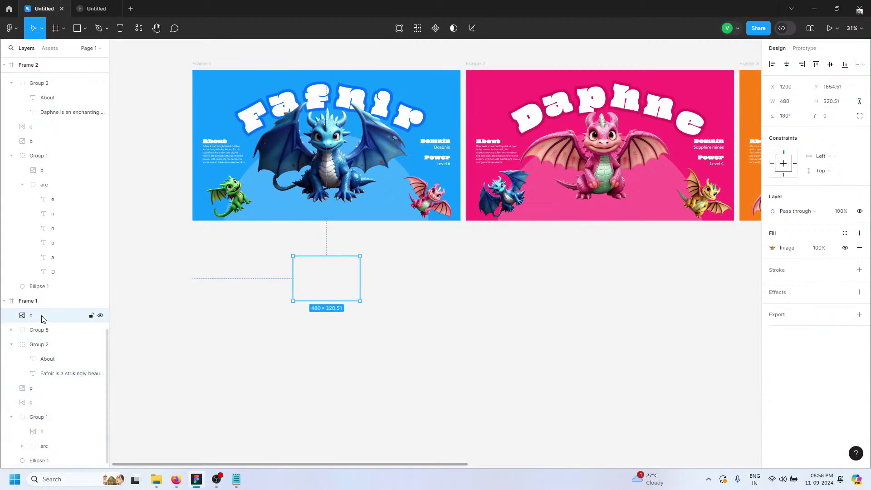
pyautogui.moveTo(46, 381); pyautogui.dragTo(23, 407)
pyautogui.click(49, 435)
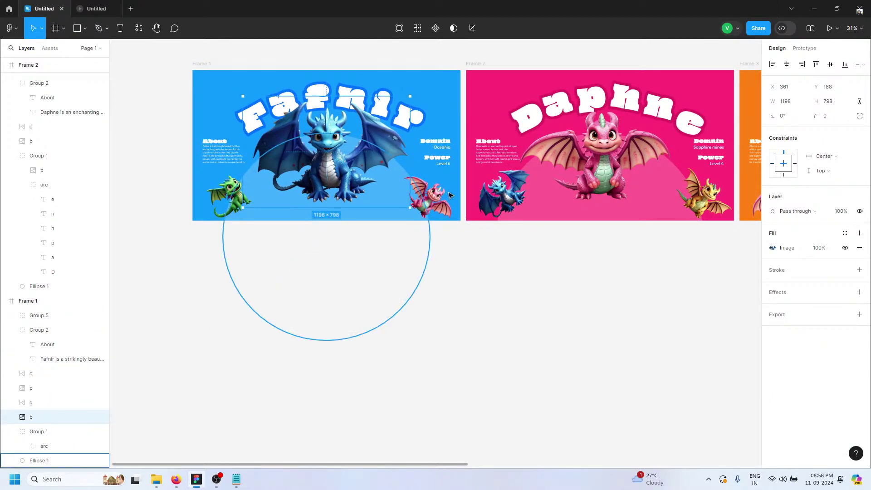
# In Frame 2, reorder image layer g below Group 2 and take image p out of Group 1, placing it above the group
pyautogui.click(475, 64)
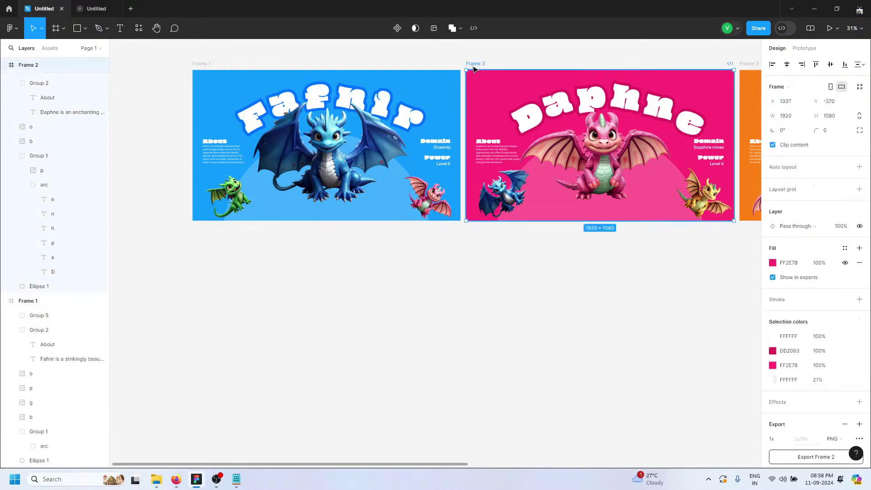
pyautogui.click(41, 127)
pyautogui.scroll(5, 51, 100)
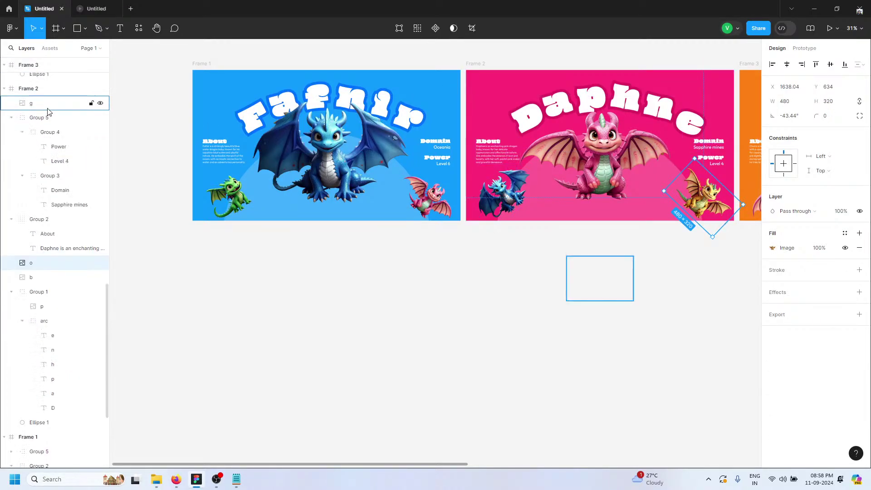
pyautogui.moveTo(41, 108); pyautogui.dragTo(37, 284)
pyautogui.click(45, 308)
# In Frame 3, reorder image layer b below Group 2 and take image o out of Group 1, placing it above the group
pyautogui.hscroll(7, 399, 299)
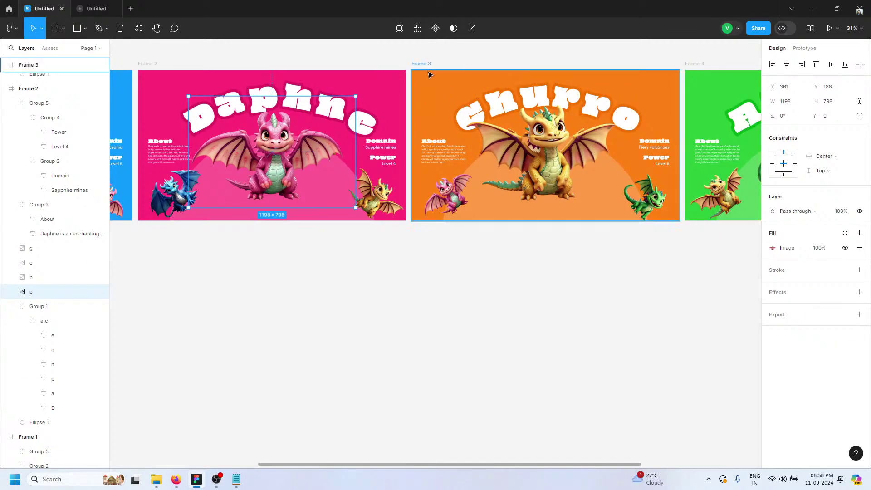
pyautogui.click(429, 74)
pyautogui.scroll(5, 48, 159)
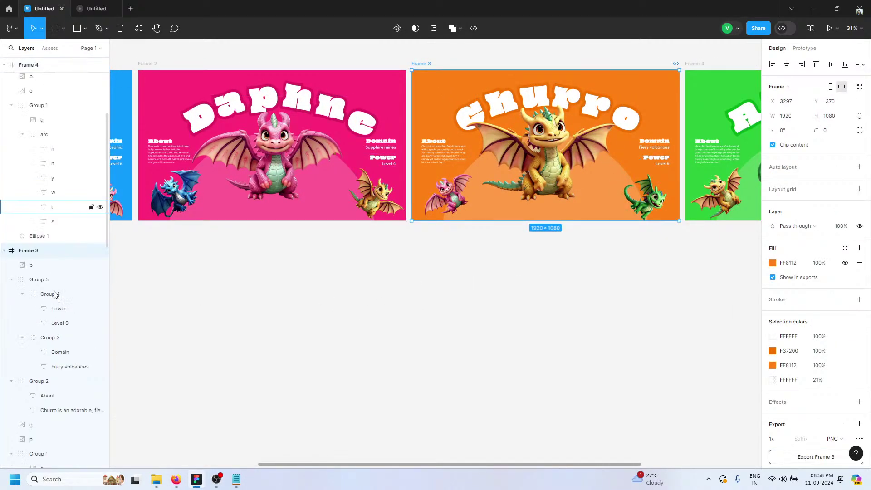
pyautogui.scroll(-5, 42, 327)
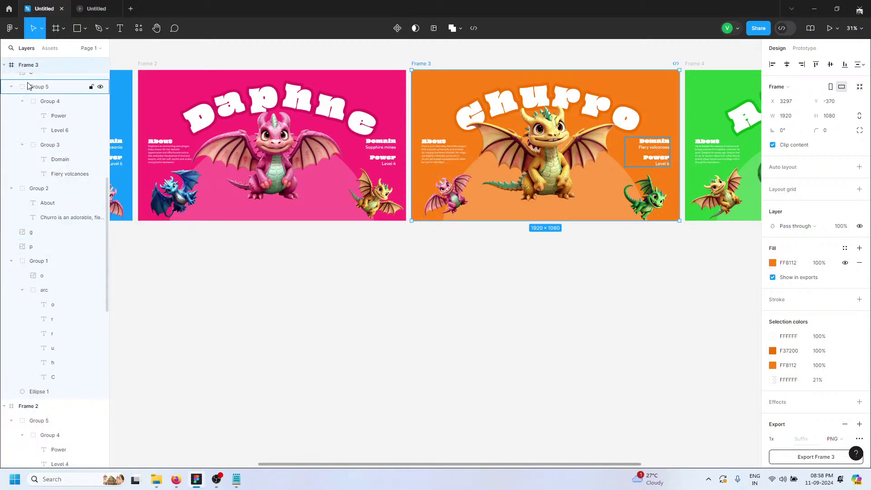
pyautogui.click(37, 78)
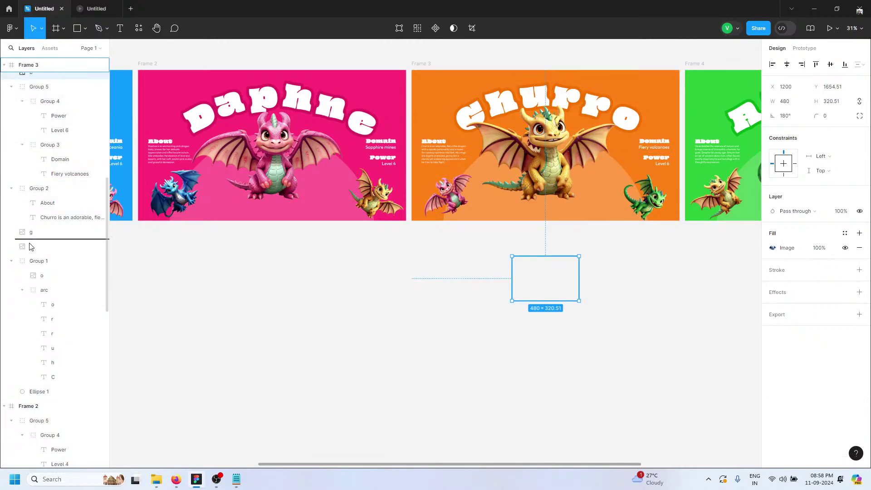
pyautogui.moveTo(37, 233); pyautogui.dragTo(44, 260)
pyautogui.click(51, 280)
# In Frame 4, reorder image layer p below Group 2 and take image g out of Group 1, placing it above the group
pyautogui.hscroll(5, 489, 270)
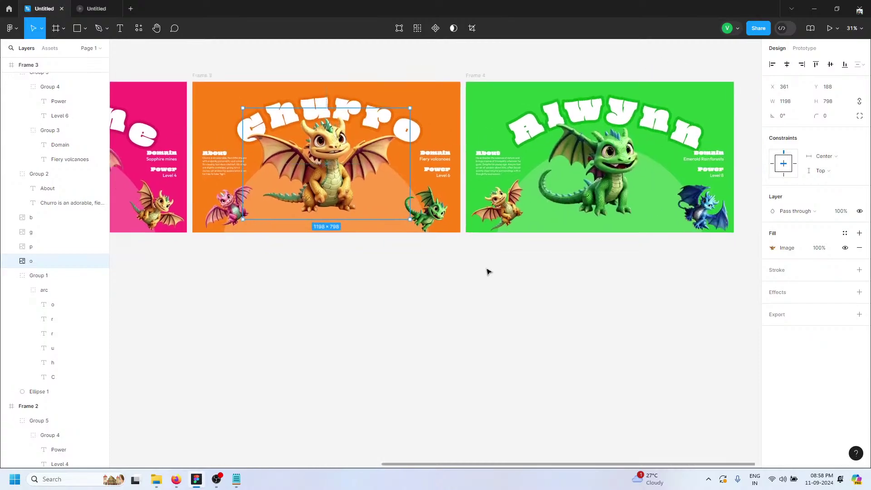
pyautogui.click(473, 76)
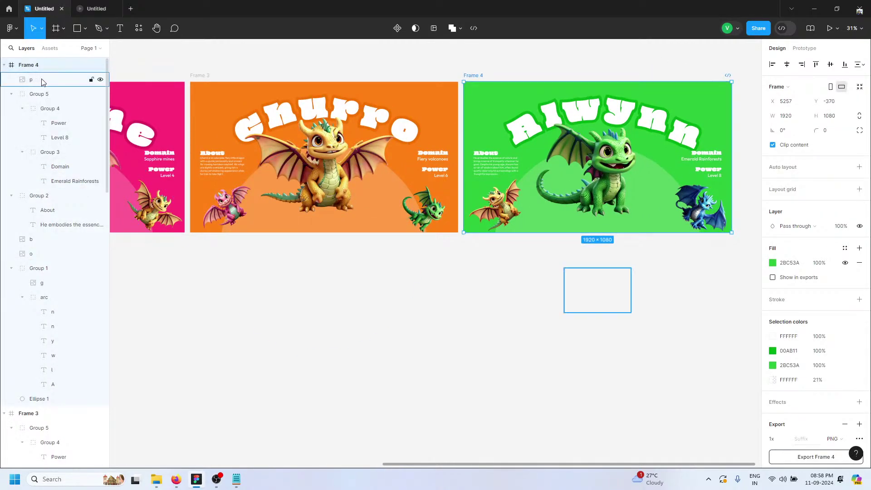
pyautogui.moveTo(43, 80); pyautogui.dragTo(40, 235)
pyautogui.click(40, 227)
pyautogui.click(215, 275)
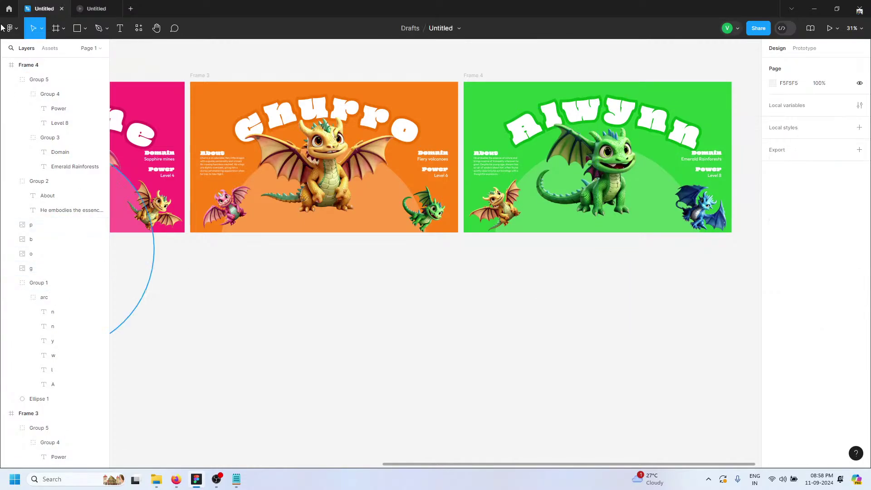
# Rename Frame 4's lettering group from Group 1 to Group 13
pyautogui.click(80, 5)
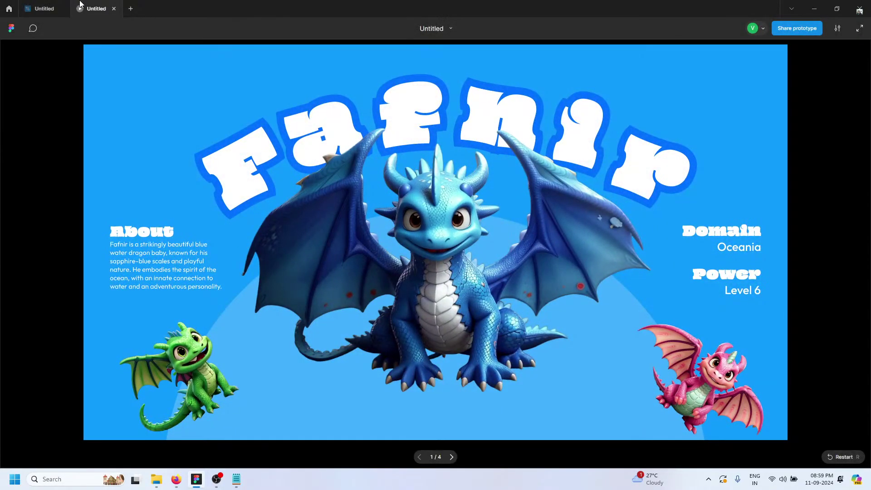
pyautogui.click(44, 8)
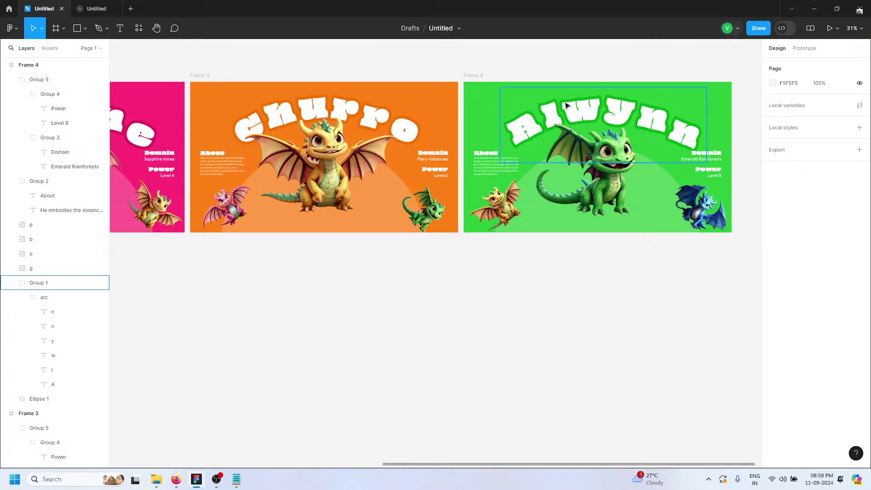
pyautogui.click(39, 282)
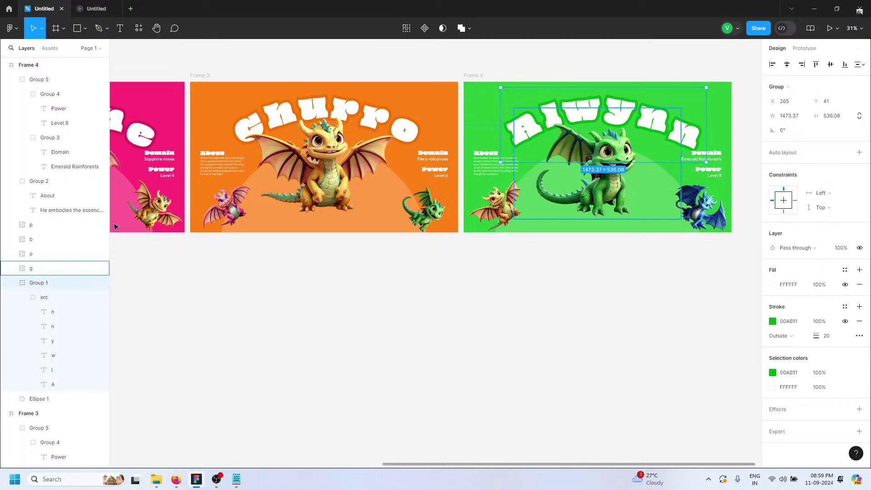
pyautogui.doubleClick(64, 313)
pyautogui.doubleClick(53, 284)
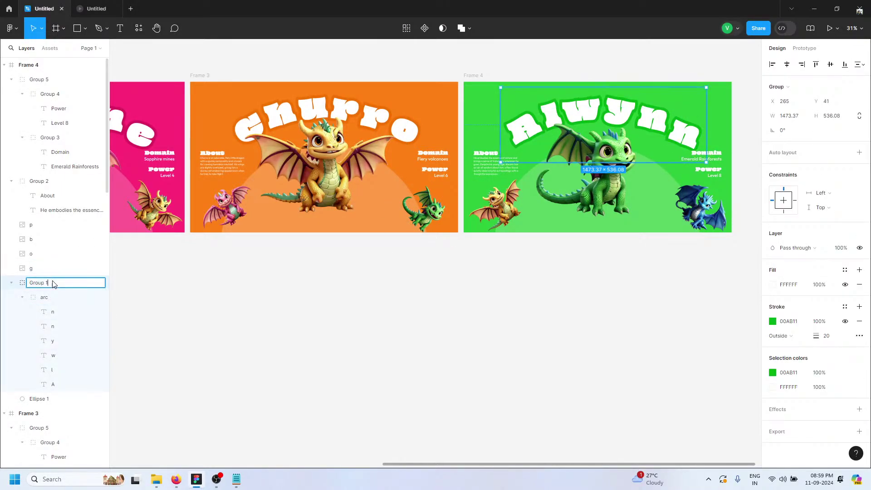
pyautogui.click(216, 316)
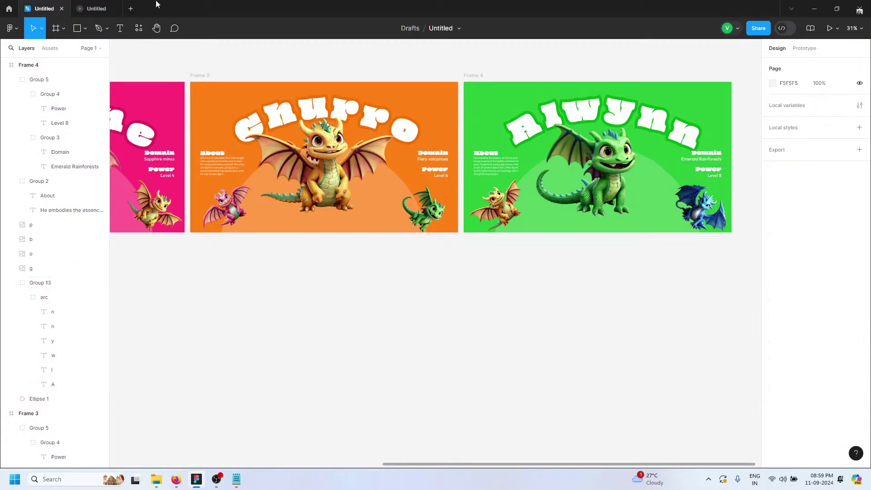
# Play through the dragon pages in the prototype to check the transitions
pyautogui.click(103, 6)
pyautogui.click(418, 150)
pyautogui.click(418, 150)
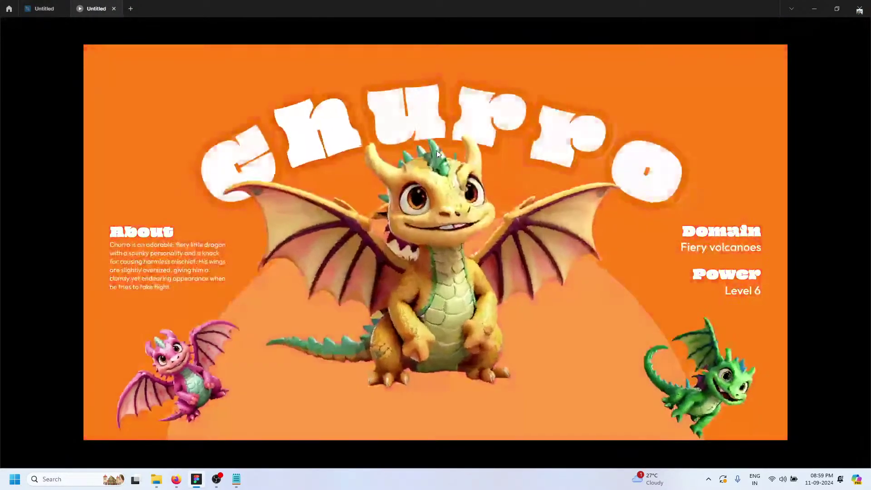
pyautogui.click(419, 150)
# Back in the design file, rename Frame 3's Group 1 around the Churro lettering as ads
pyautogui.click(44, 8)
pyautogui.hscroll(-2, 356, 164)
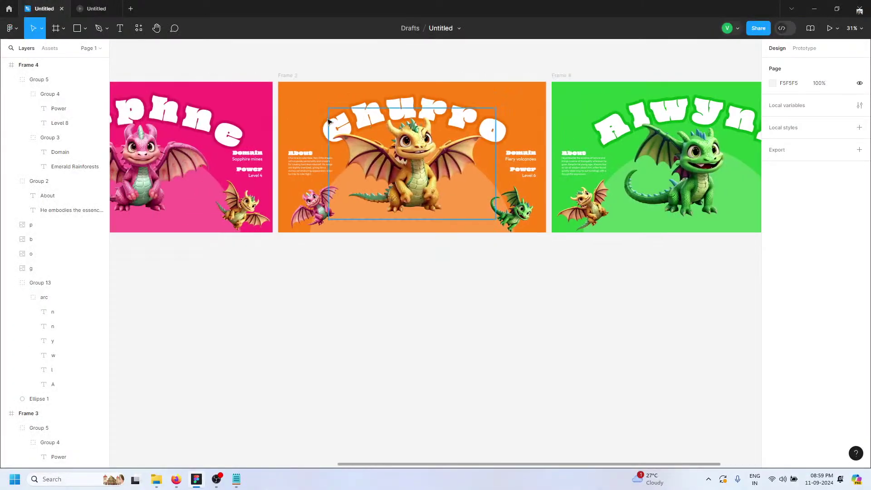
pyautogui.click(433, 103)
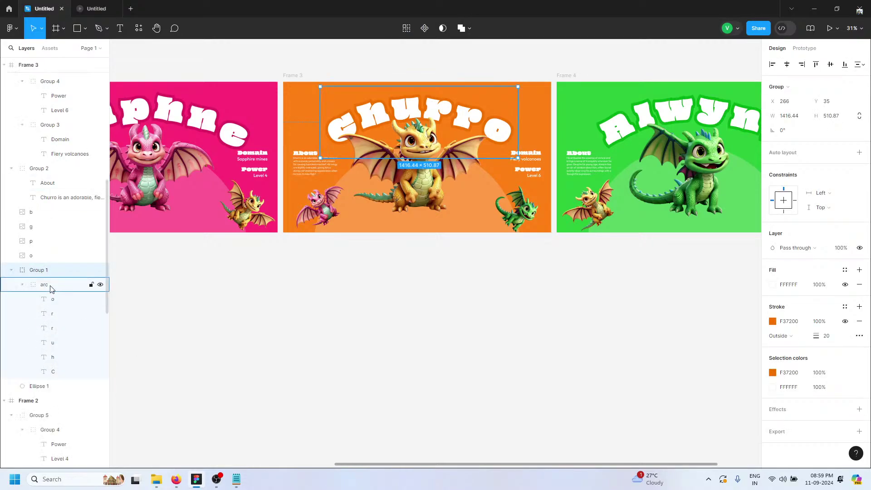
pyautogui.doubleClick(45, 269)
pyautogui.write('ads')
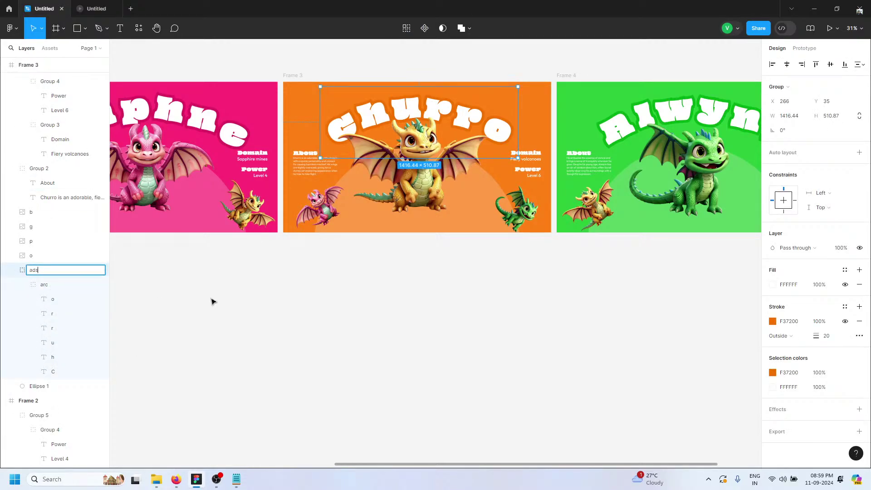
pyautogui.click(212, 302)
# Rename the arc group holding the Daphne lettering in Frame 2 as asd
pyautogui.hotkey('alt', 'Tab')
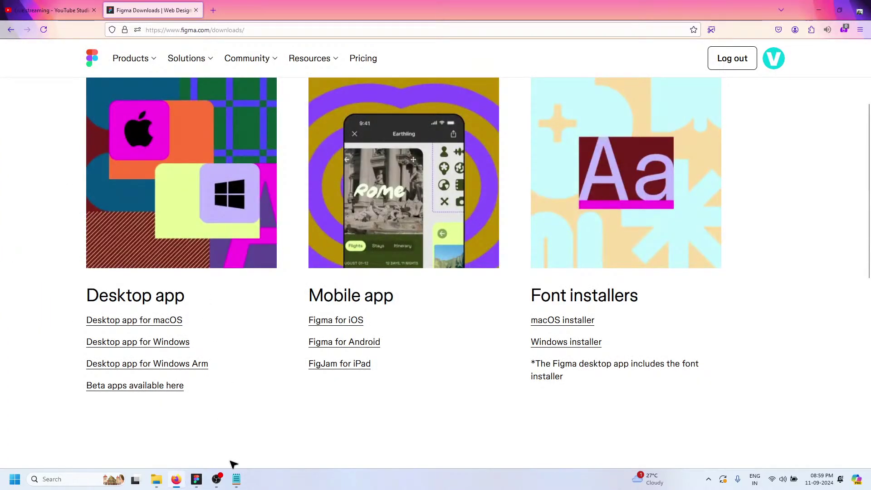
pyautogui.click(197, 479)
pyautogui.hscroll(-5, 291, 93)
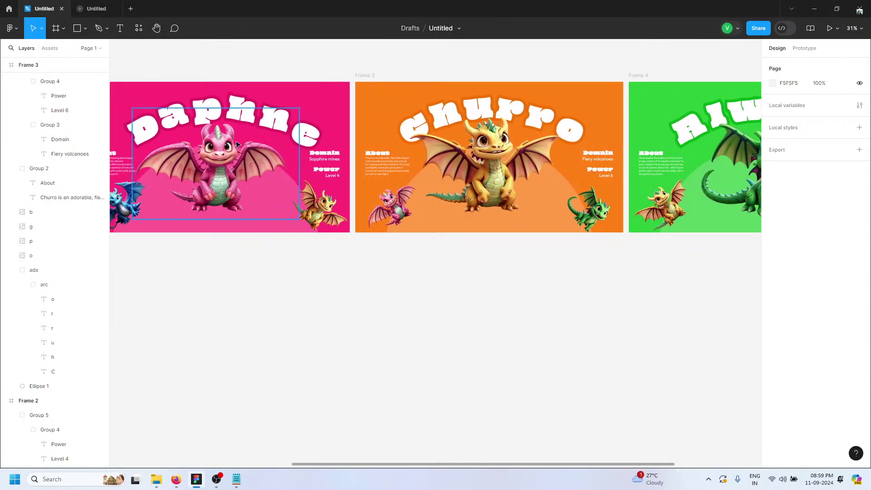
pyautogui.click(283, 100)
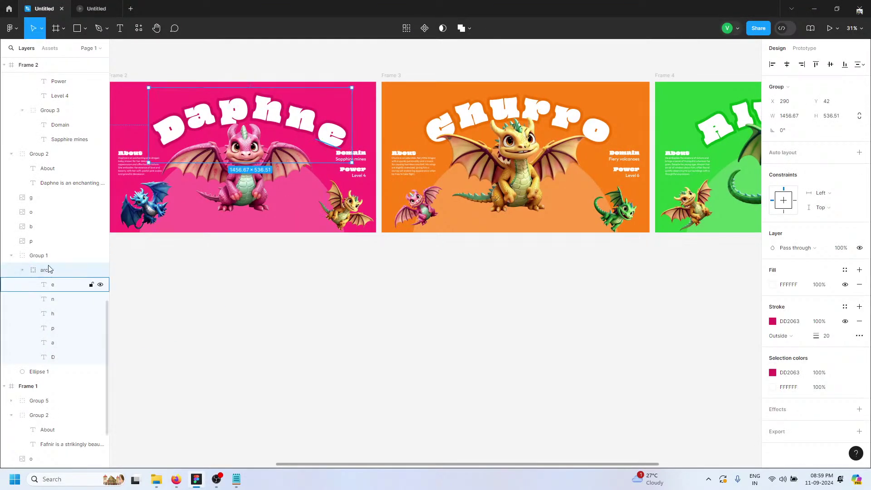
pyautogui.click(152, 276)
pyautogui.hotkey('alt', 'Tab')
pyautogui.hotkey('alt', 'Tab')
# Rename the arc group holding the Fafnir lettering in Frame 1 as ewqw
pyautogui.hscroll(-5, 241, 329)
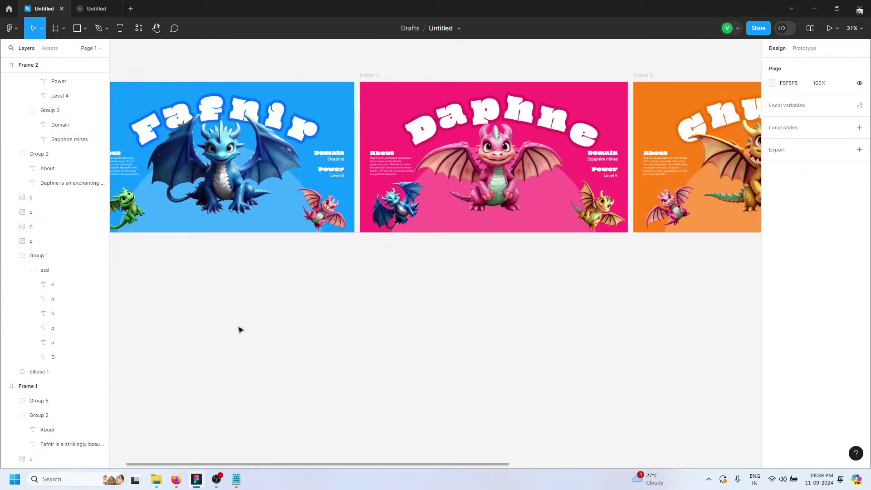
pyautogui.hscroll(-1, 241, 330)
pyautogui.click(221, 98)
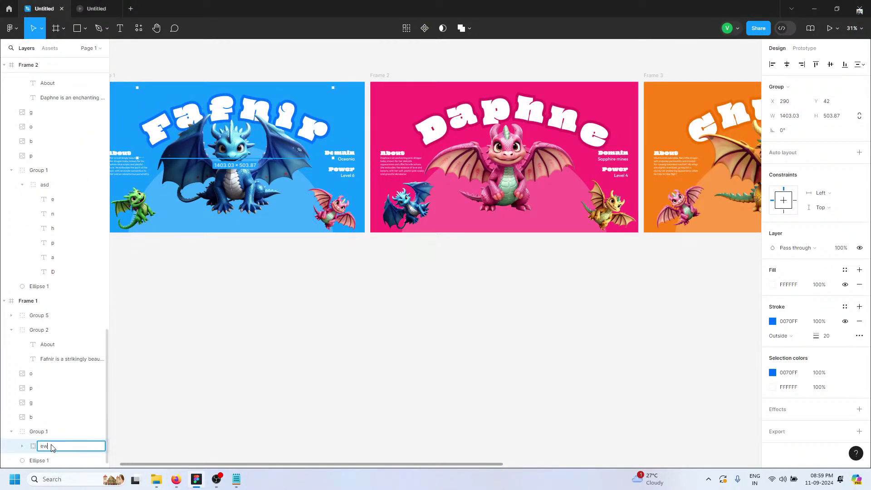
pyautogui.click(247, 354)
# View the prototype's Daphne page in full screen and leave full screen
pyautogui.hotkey('ctrl', 'alt', 'Return')
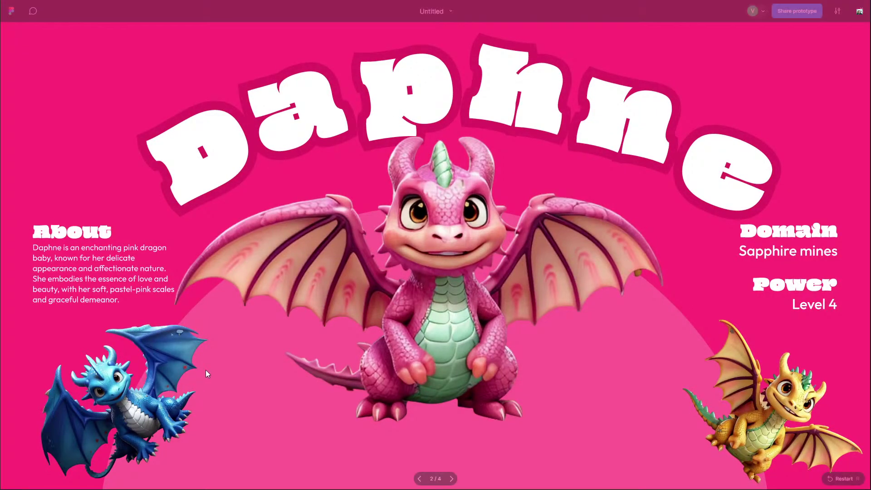
pyautogui.click(859, 11)
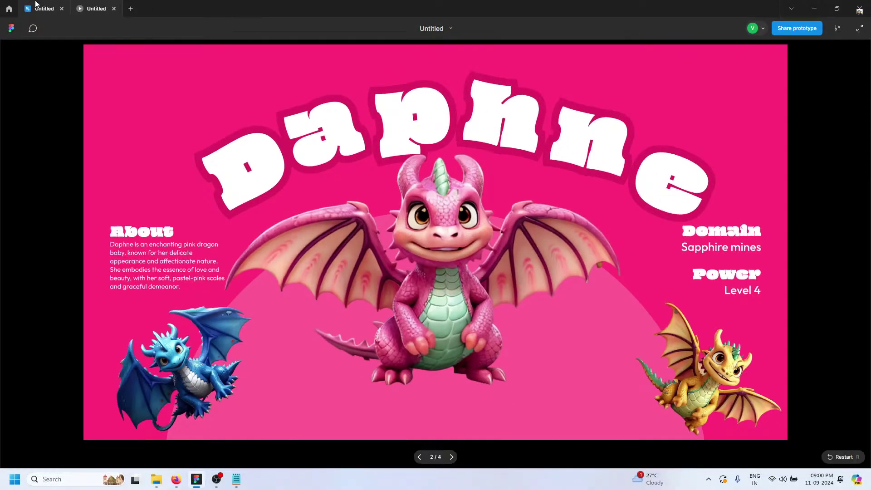
# Back in the design file, add an on-click interaction to Frame 1's small green dragon that navigates to Frame 4
pyautogui.scroll(-3, 244, 214)
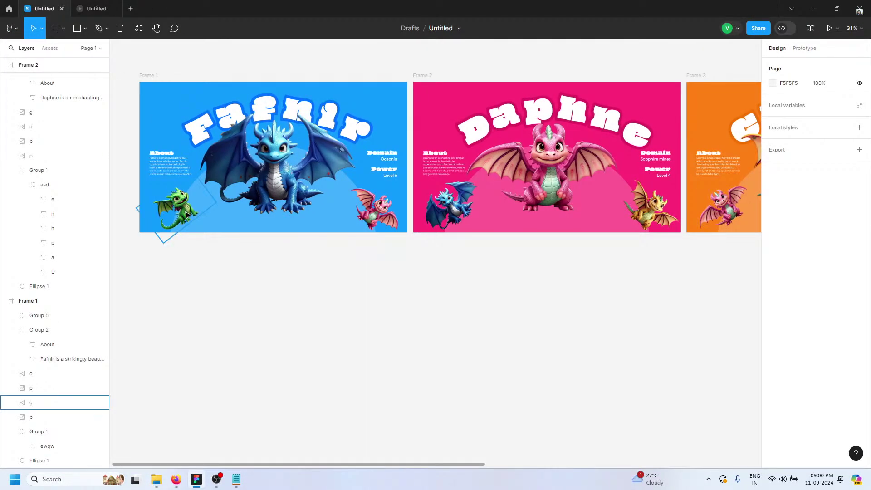
pyautogui.click(194, 208)
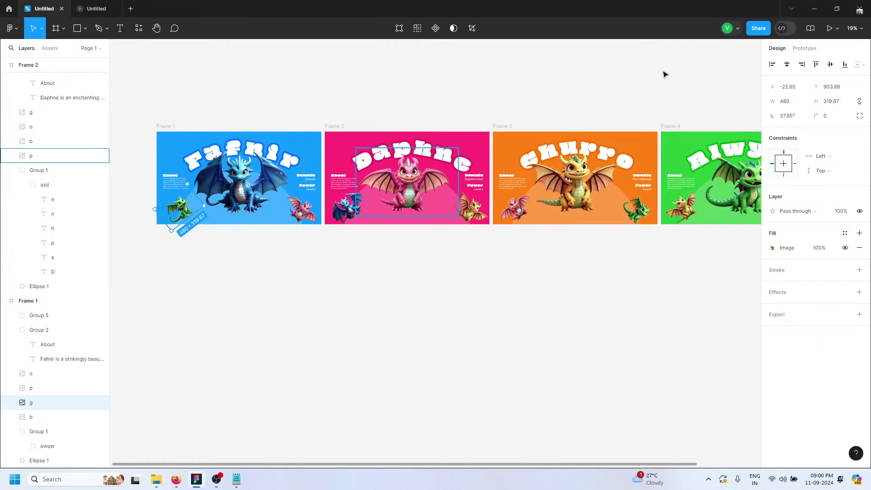
pyautogui.click(816, 50)
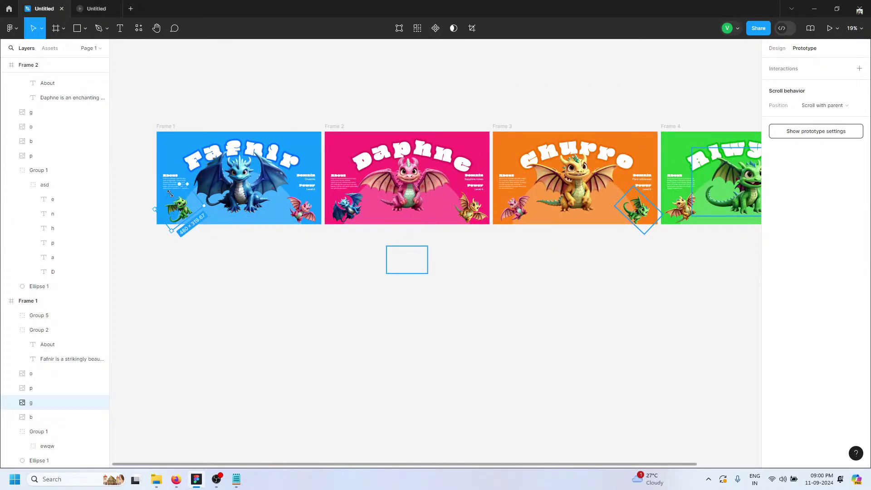
pyautogui.scroll(4, 186, 206)
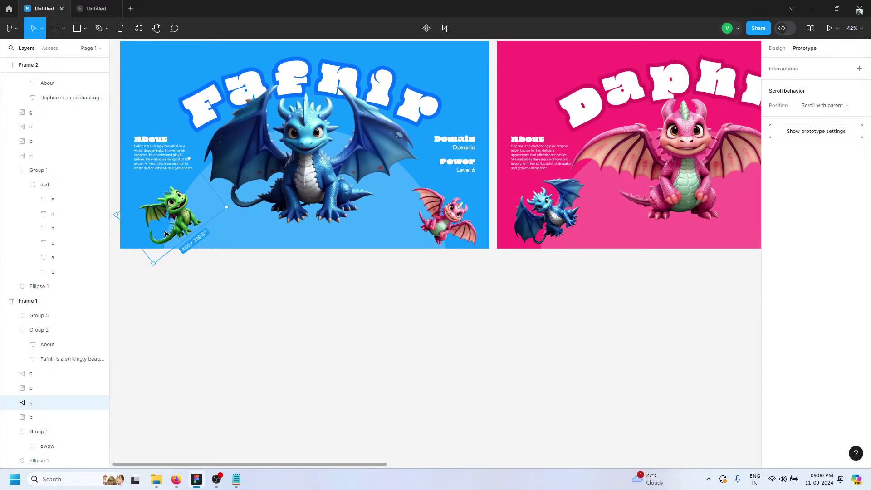
pyautogui.scroll(1, 165, 227)
pyautogui.rightClick(167, 223)
pyautogui.press('Escape')
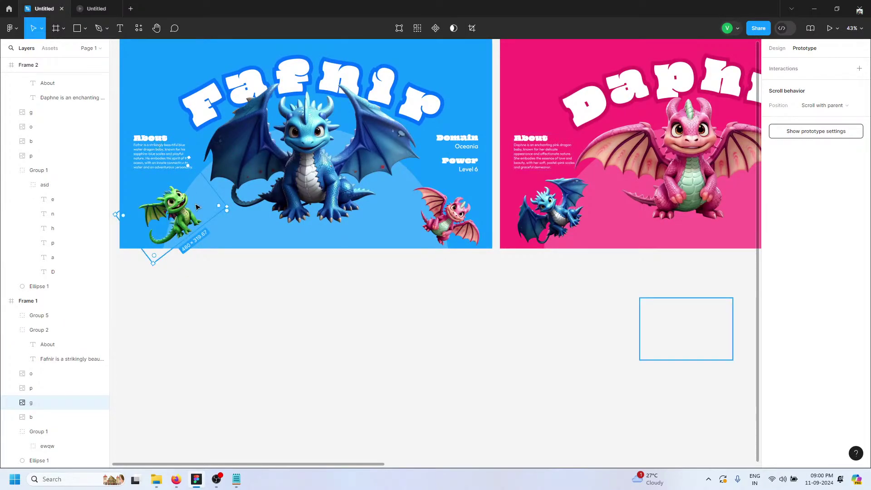
pyautogui.click(859, 68)
pyautogui.click(679, 101)
pyautogui.click(691, 118)
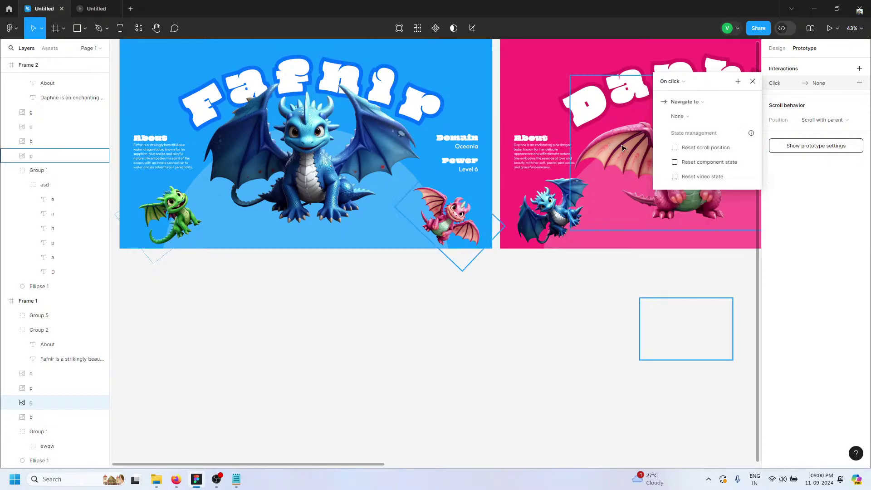
pyautogui.scroll(-5, 624, 144)
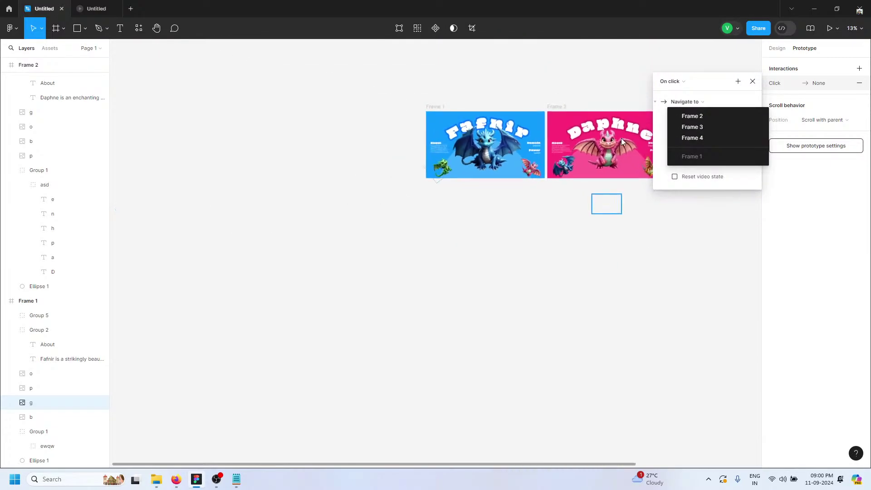
pyautogui.click(693, 137)
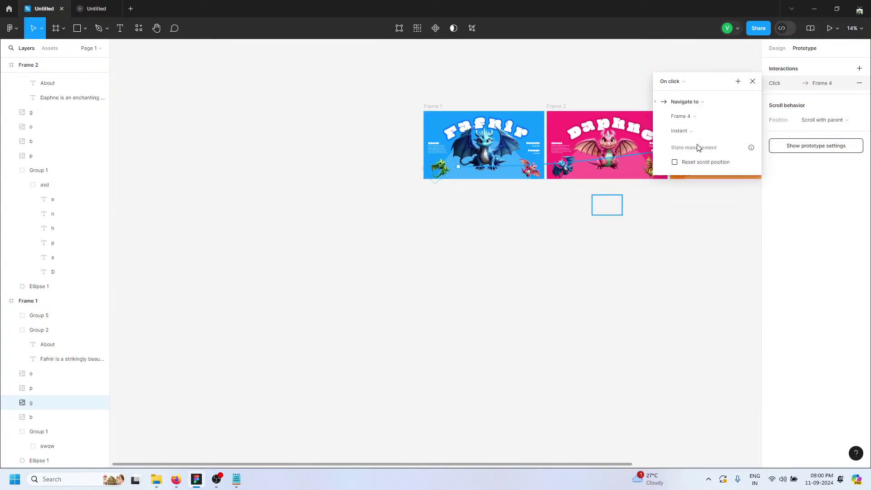
# Set the green dragon's transition to Smart animate with the Gentle easing
pyautogui.click(699, 132)
pyautogui.click(700, 152)
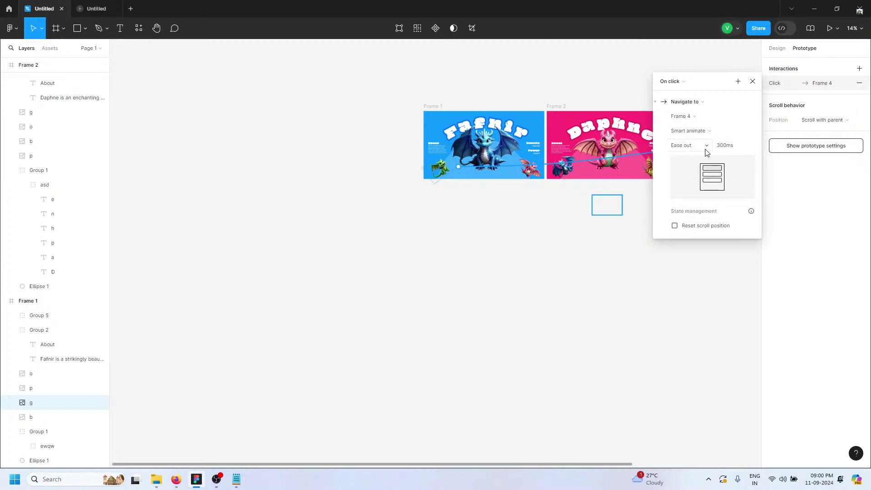
pyautogui.click(706, 146)
pyautogui.click(688, 218)
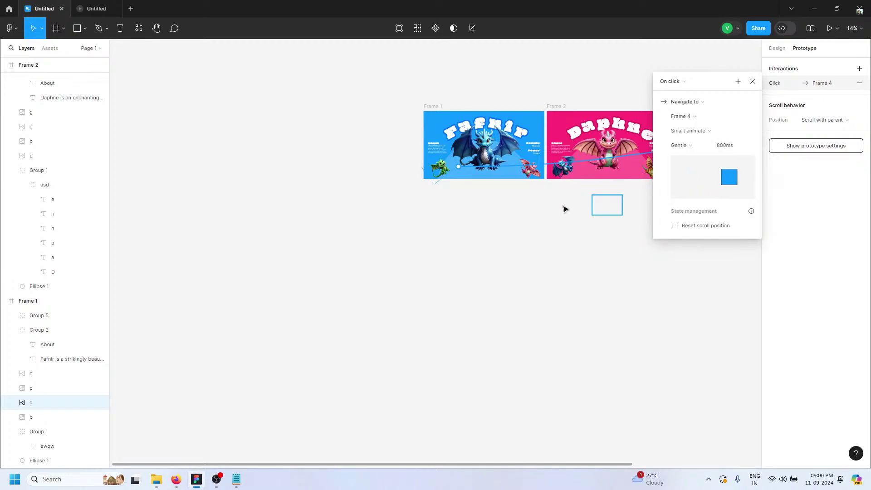
# Link Frame 1's small pink dragon to Frame 2 with an on-click Smart animate interaction
pyautogui.click(545, 176)
pyautogui.moveTo(547, 167); pyautogui.dragTo(597, 148)
pyautogui.hscroll(1, 580, 184)
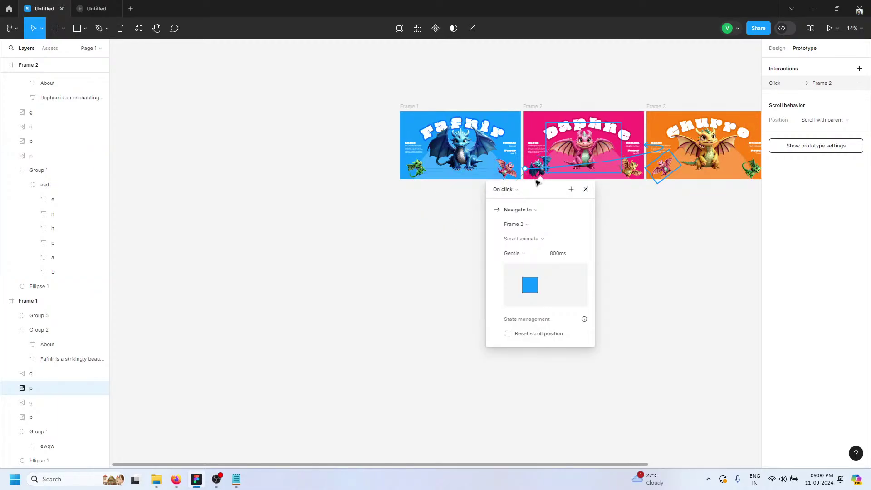
# Link Frame 2's small blue dragon to Frame 1 and its small yellow dragon to Frame 3 on click
pyautogui.click(545, 162)
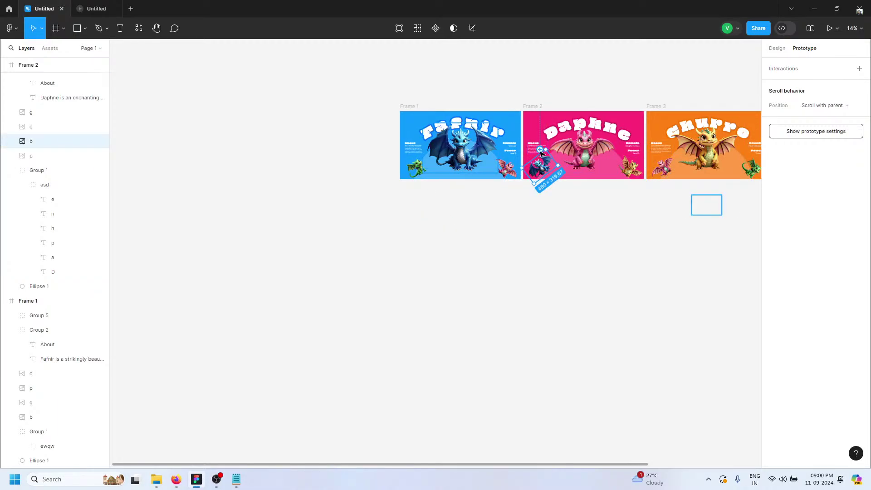
pyautogui.moveTo(540, 149); pyautogui.dragTo(473, 151)
pyautogui.click(638, 167)
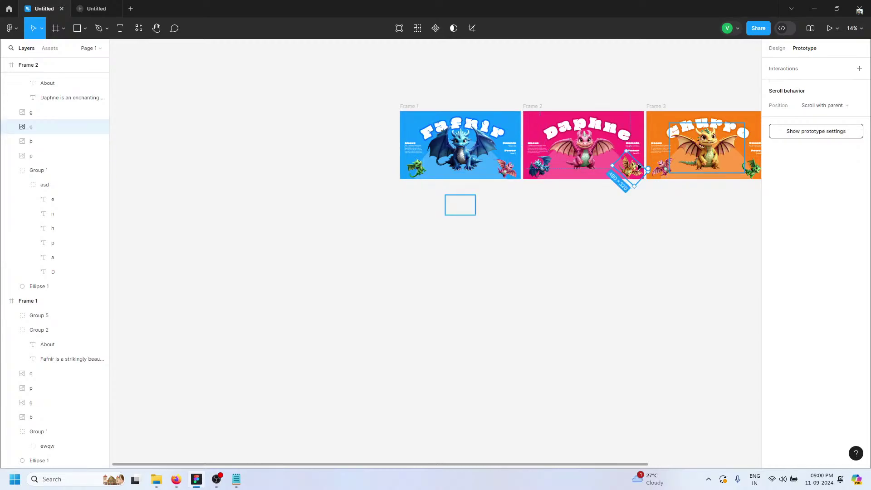
pyautogui.moveTo(647, 170); pyautogui.dragTo(672, 151)
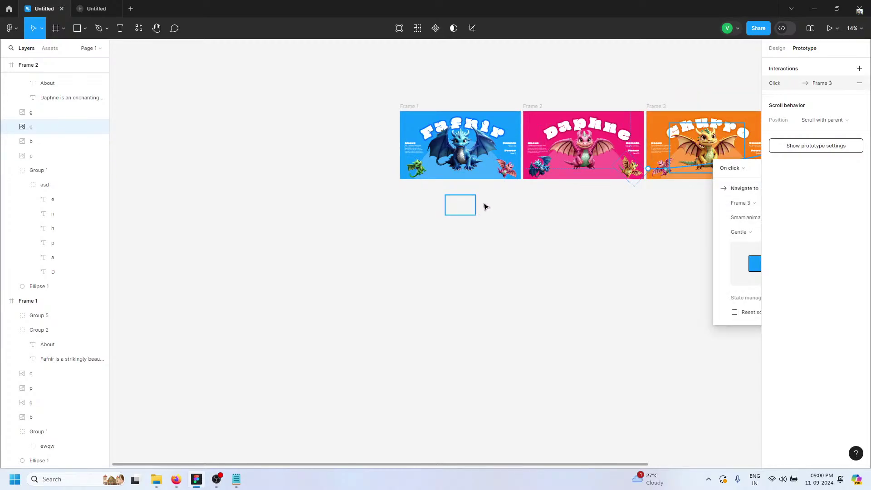
# Link Frame 3's small pink dragon to Frame 2 and its small green dragon to Frame 4 on click
pyautogui.hscroll(2, 475, 214)
pyautogui.click(559, 168)
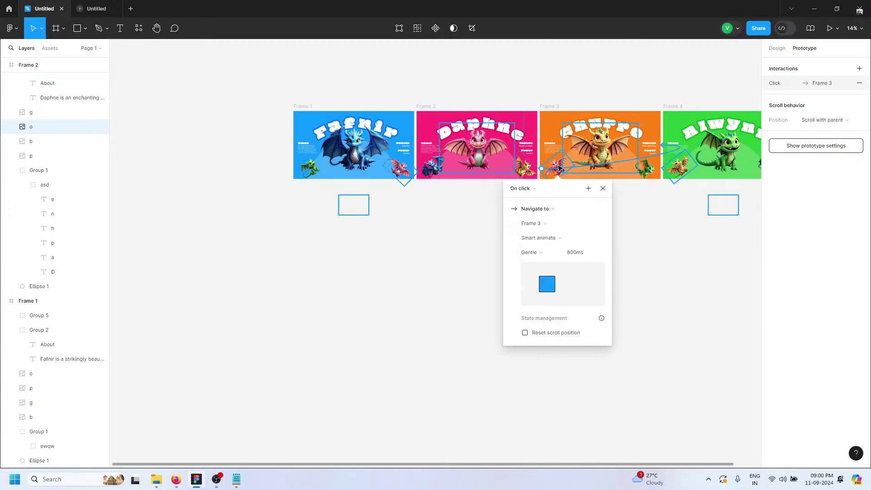
pyautogui.scroll(3, 555, 158)
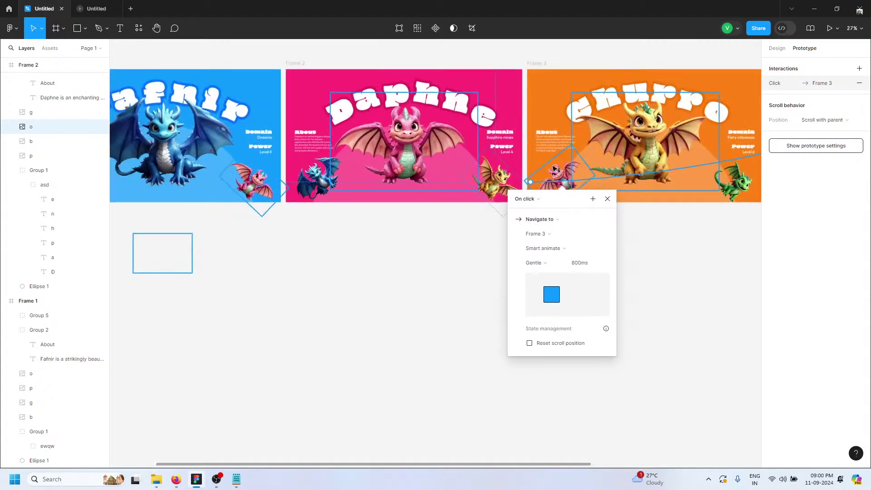
pyautogui.click(551, 168)
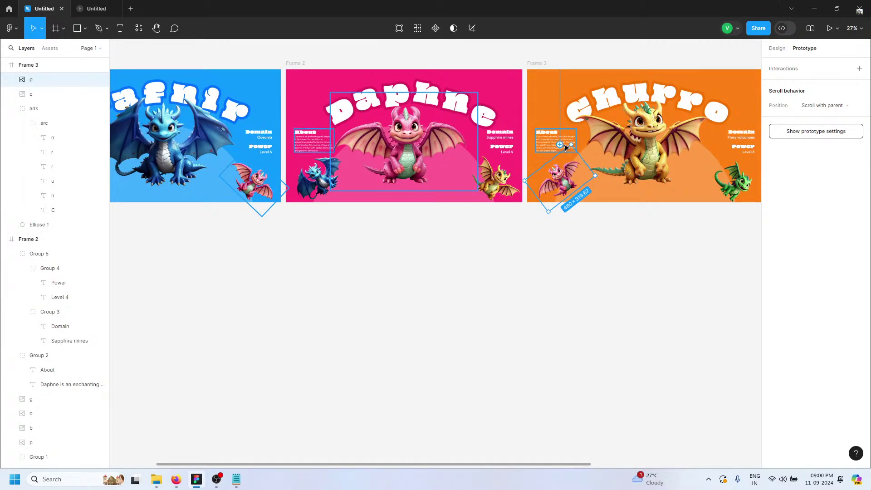
pyautogui.scroll(4, 556, 156)
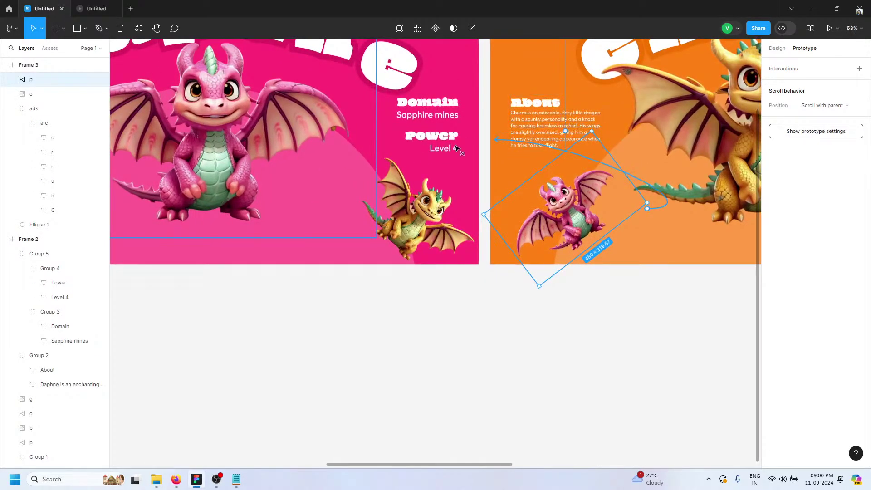
pyautogui.moveTo(457, 149); pyautogui.dragTo(436, 153)
pyautogui.scroll(-5, 433, 152)
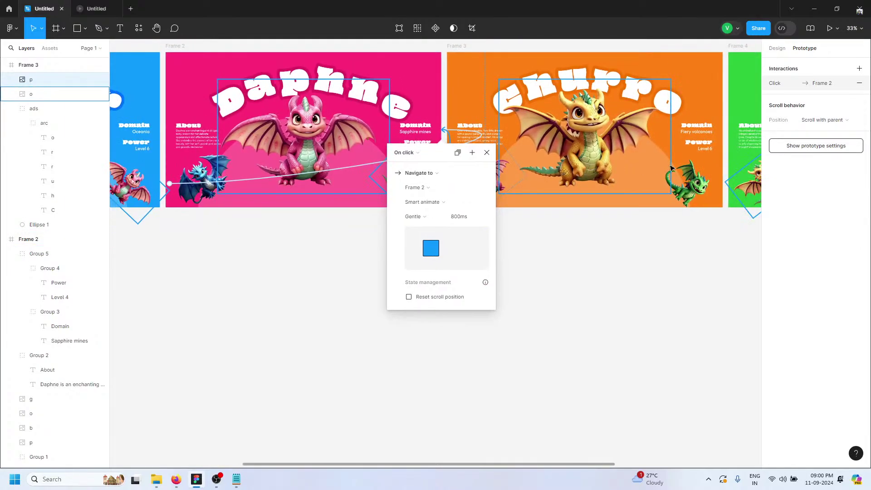
pyautogui.click(704, 170)
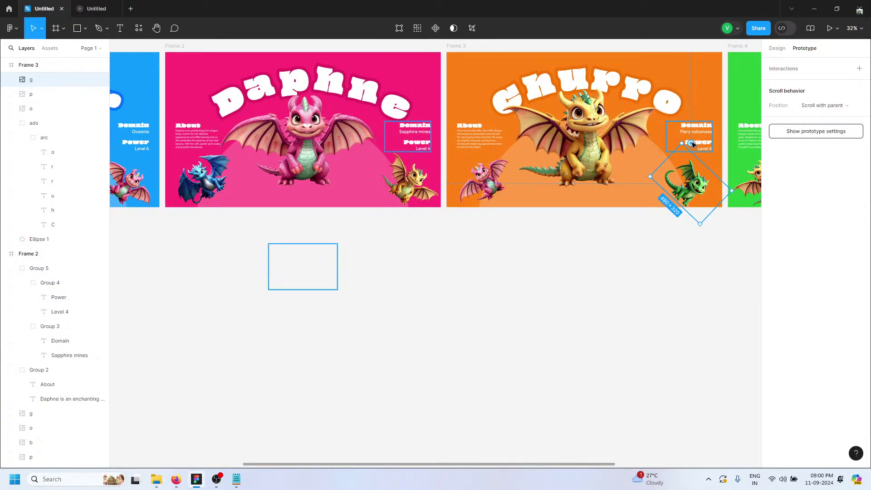
pyautogui.moveTo(749, 131); pyautogui.dragTo(749, 131)
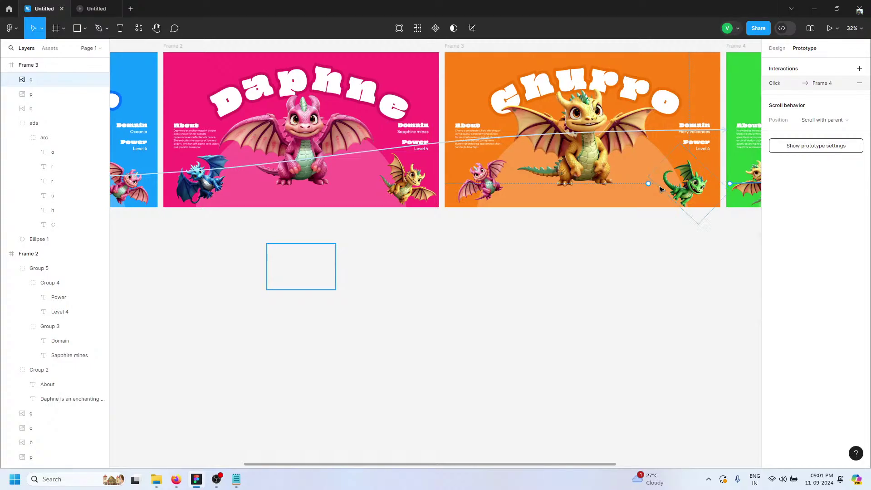
# Link Frame 4's small yellow dragon to Frame 3 with an on-click Smart animate interaction
pyautogui.hscroll(4, 671, 168)
pyautogui.click(680, 173)
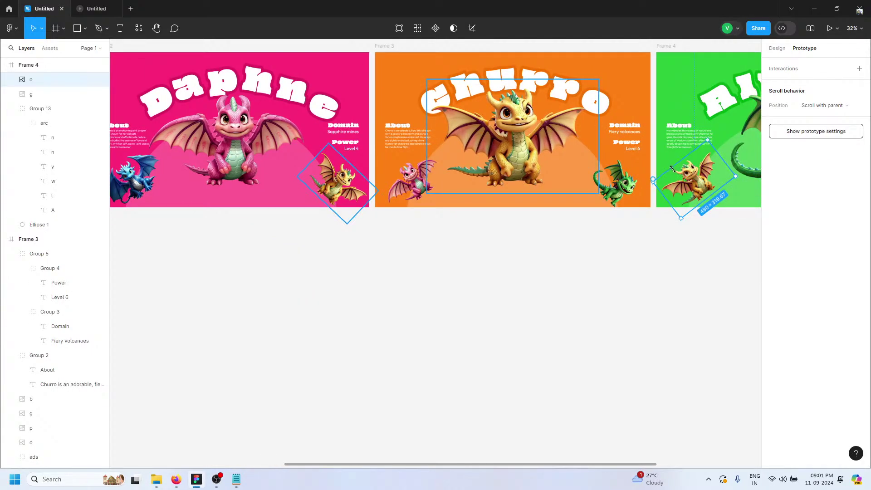
pyautogui.moveTo(653, 180); pyautogui.dragTo(590, 195)
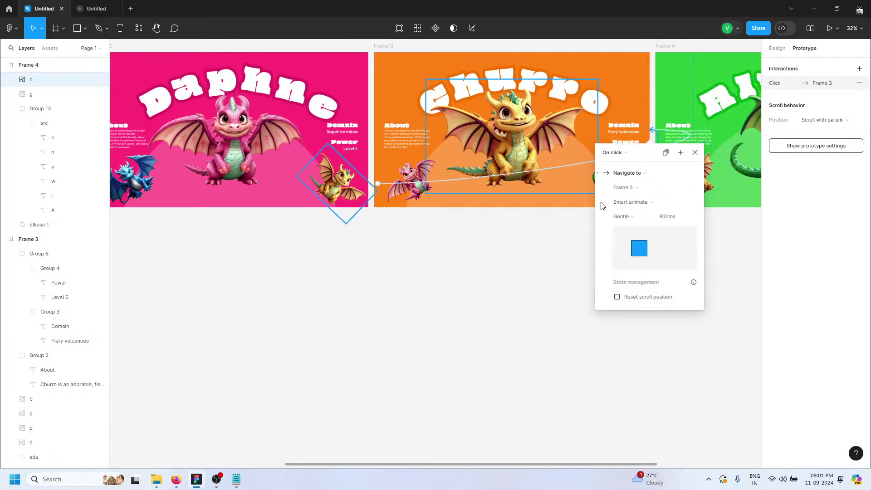
# Link Frame 4's small blue dragon to Frame 1 on click and close the interaction settings
pyautogui.hscroll(5, 692, 249)
pyautogui.hscroll(3, 687, 245)
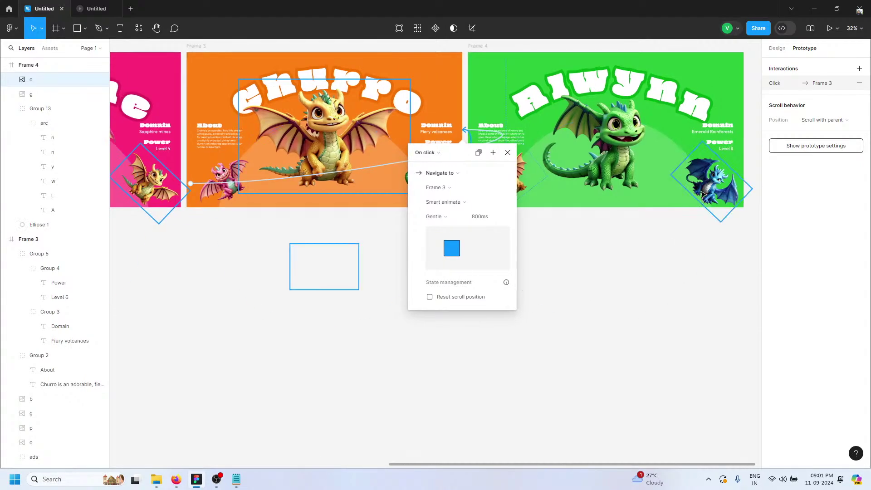
pyautogui.click(702, 187)
pyautogui.scroll(-5, 702, 186)
pyautogui.scroll(-1, 702, 187)
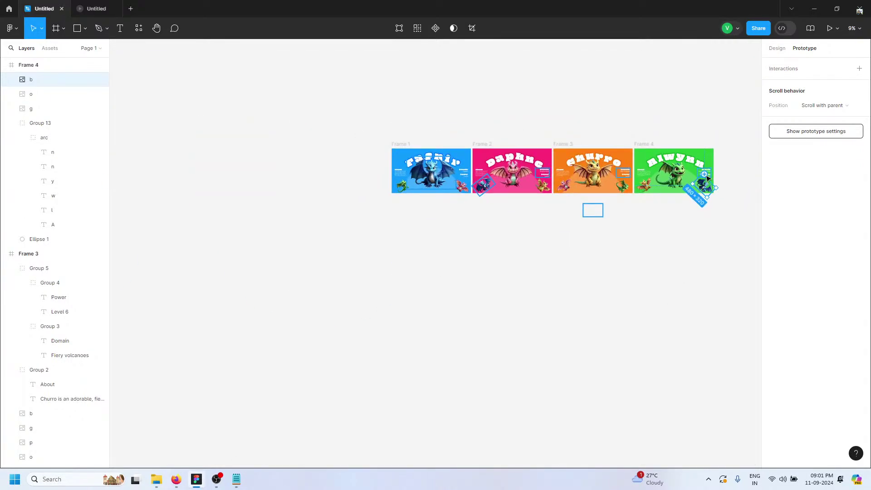
pyautogui.moveTo(461, 193); pyautogui.dragTo(462, 192)
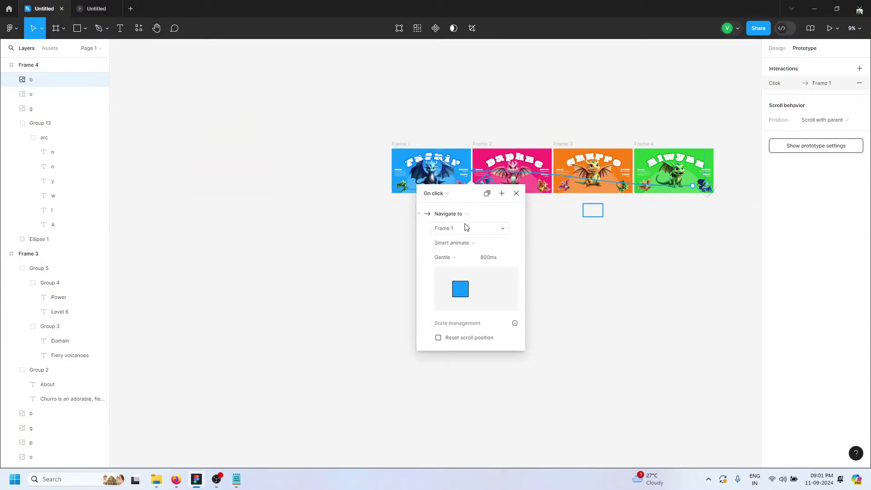
pyautogui.click(410, 236)
# Switch to the running prototype, test the small dragon links from the Daphne page through Churro to Alwynn, and show it in full screen
pyautogui.click(73, 5)
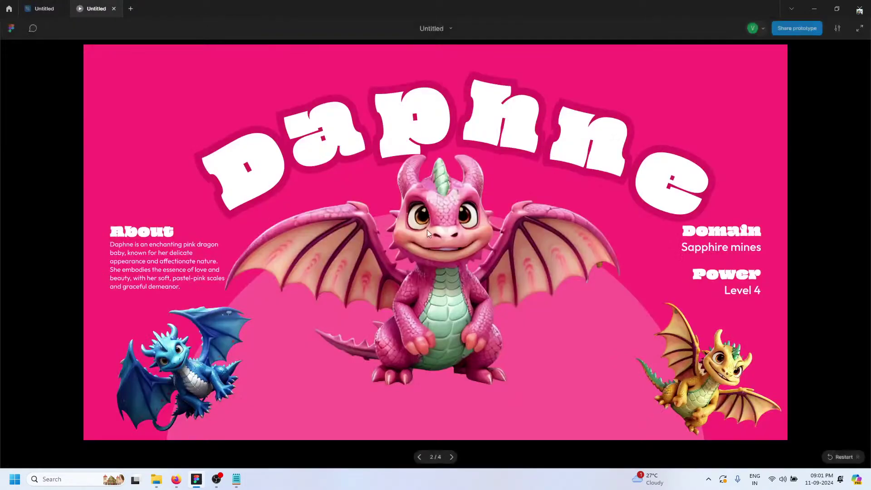
pyautogui.click(193, 371)
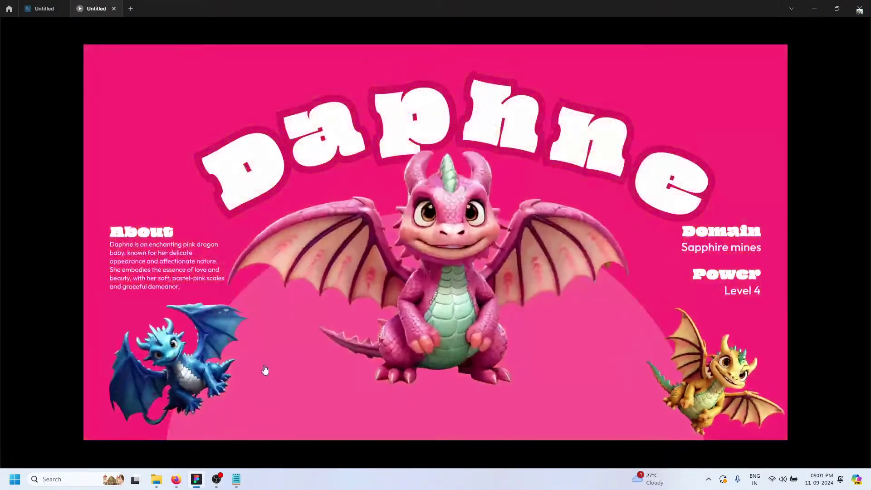
pyautogui.click(712, 395)
pyautogui.press('f')
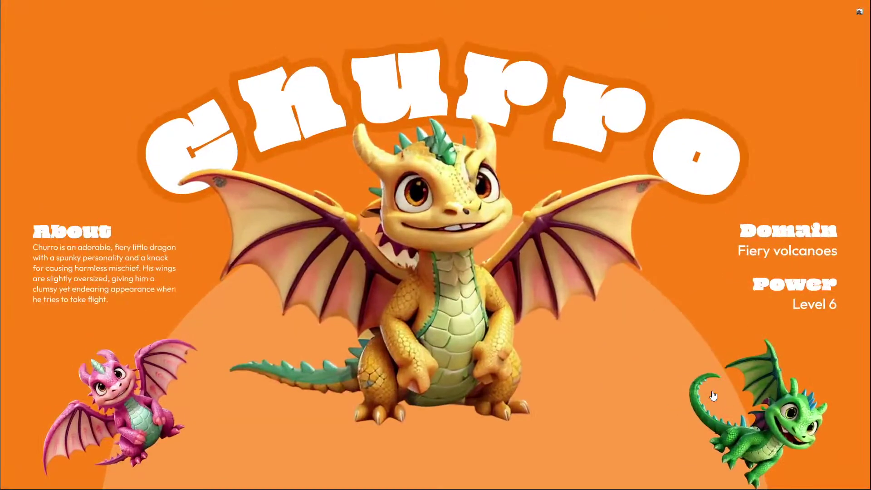
pyautogui.click(714, 396)
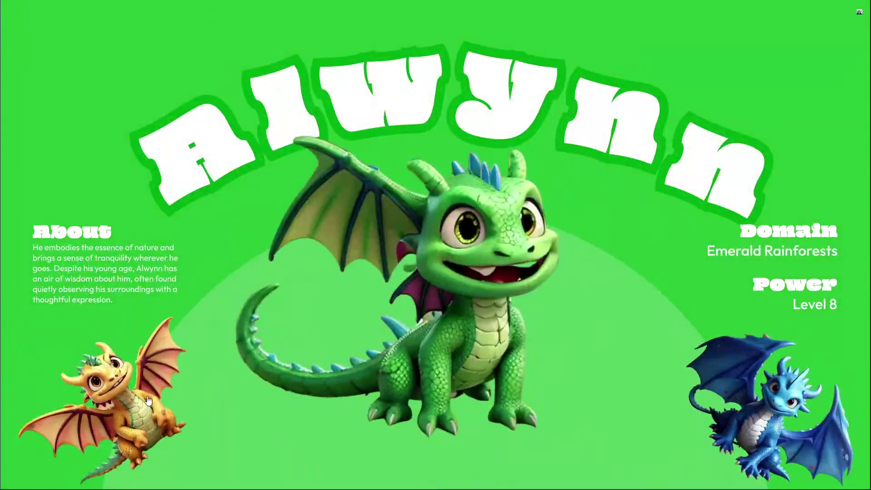
# Test the small dragon links backward and forward through all four pages, finishing on the Churro page
pyautogui.click(130, 406)
pyautogui.click(155, 415)
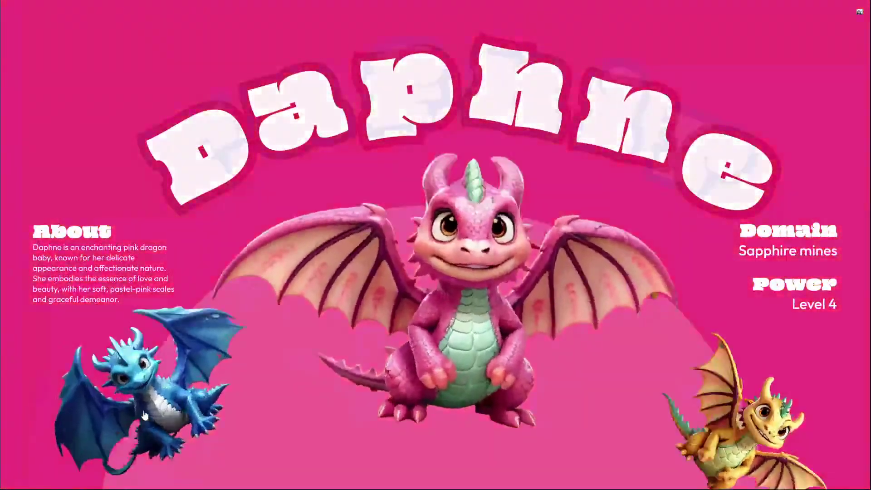
pyautogui.click(154, 416)
pyautogui.click(149, 424)
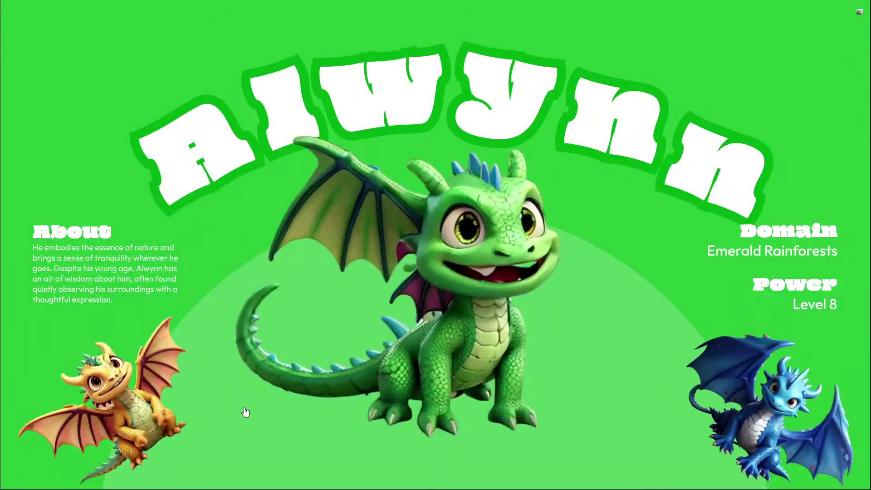
pyautogui.click(770, 421)
pyautogui.click(774, 419)
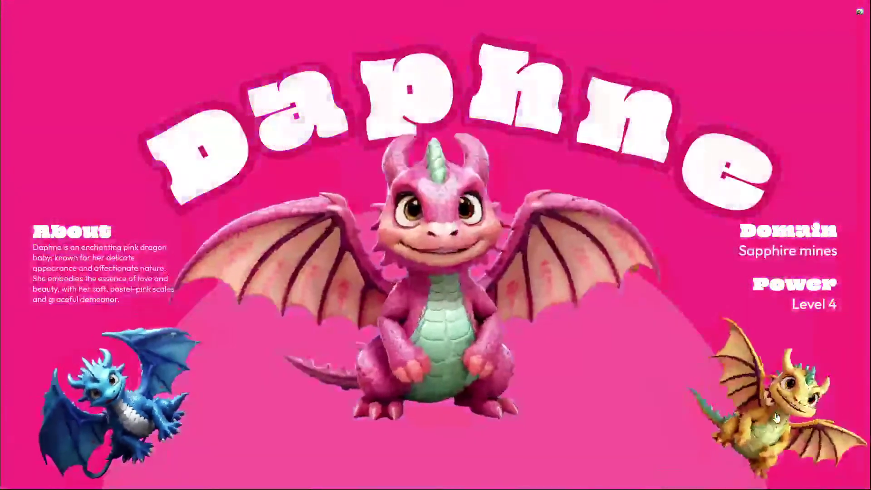
pyautogui.click(777, 417)
pyautogui.click(777, 418)
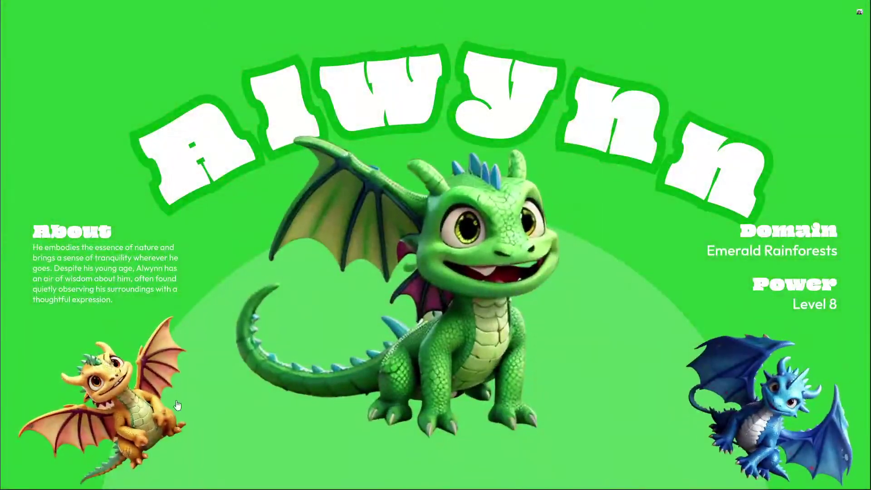
pyautogui.click(145, 403)
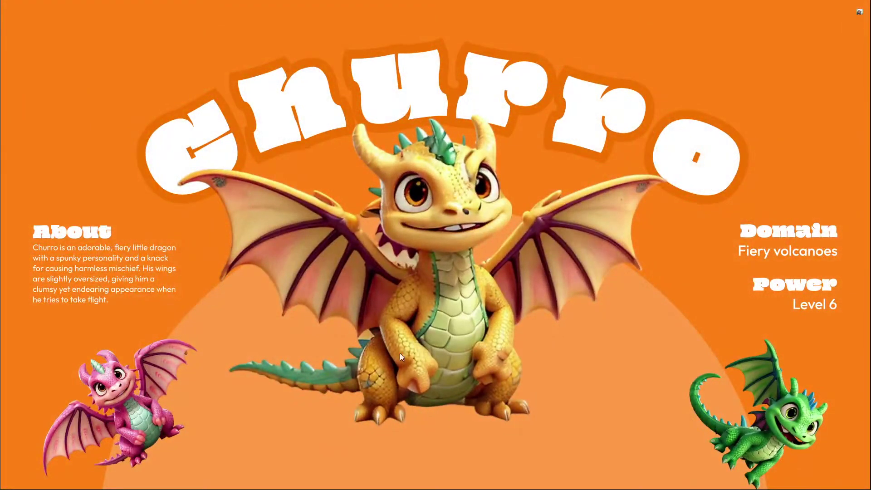
# Test the small dragon links backward through the pages from Churro past Fafnir, finishing on the Daphne page
pyautogui.click(161, 425)
pyautogui.click(158, 425)
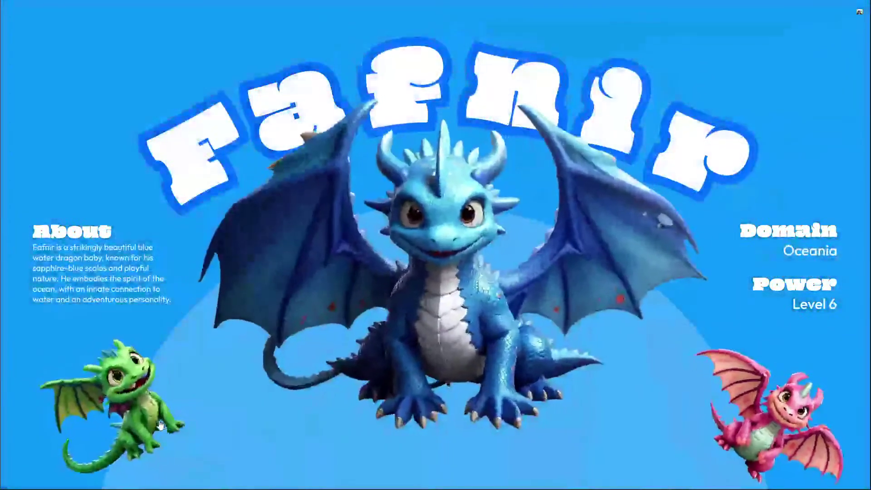
pyautogui.click(156, 423)
pyautogui.click(155, 423)
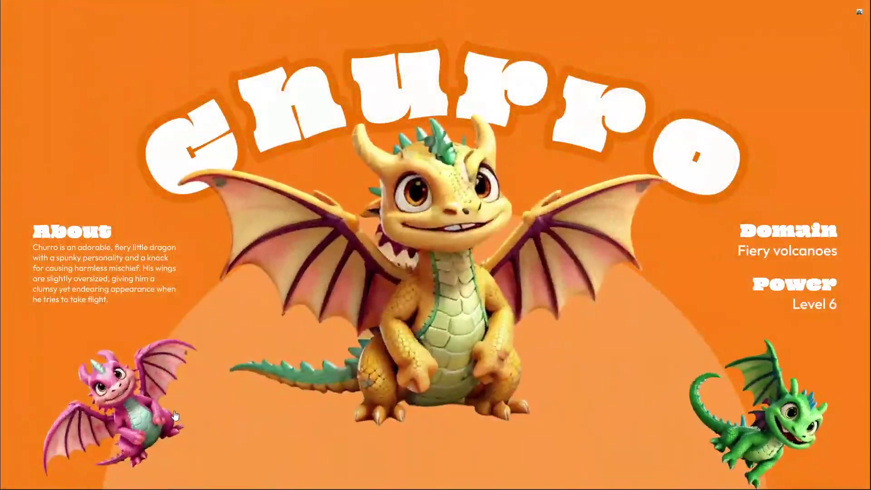
pyautogui.click(177, 412)
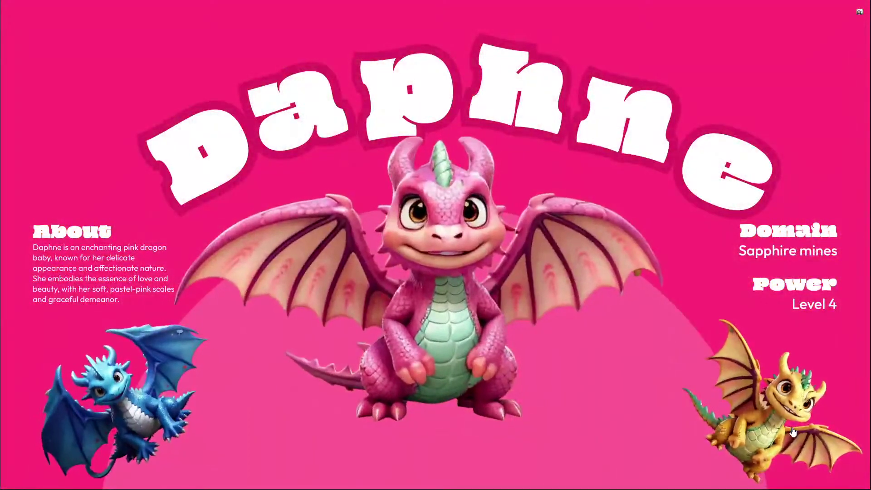
# Test the small dragon links forward from Daphne through Alwynn and the remaining pages, finishing on Churro
pyautogui.click(770, 389)
pyautogui.click(770, 389)
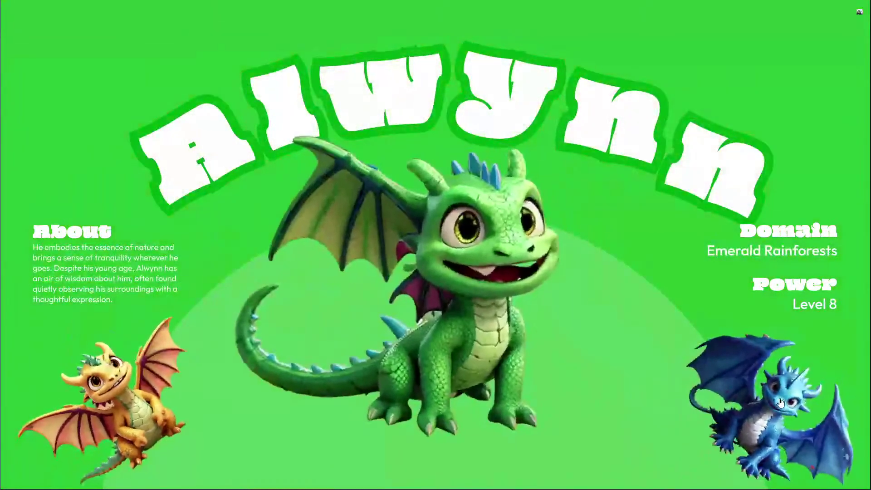
pyautogui.click(768, 398)
pyautogui.click(766, 405)
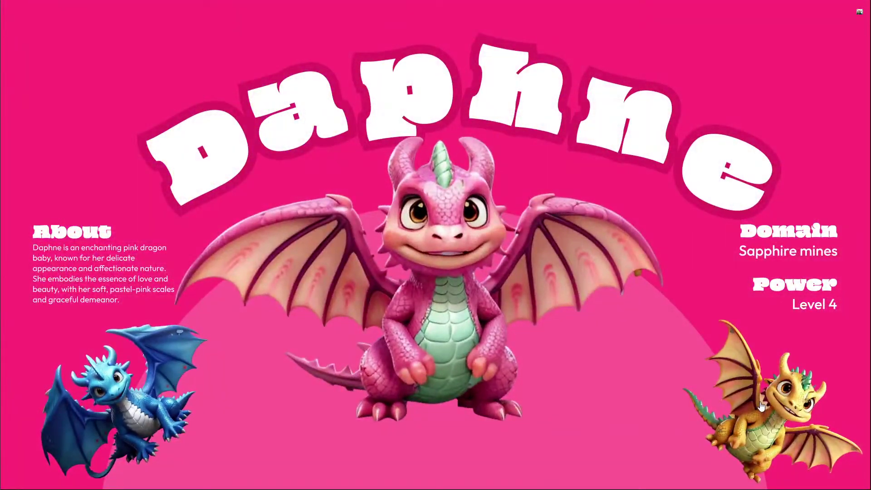
pyautogui.click(766, 404)
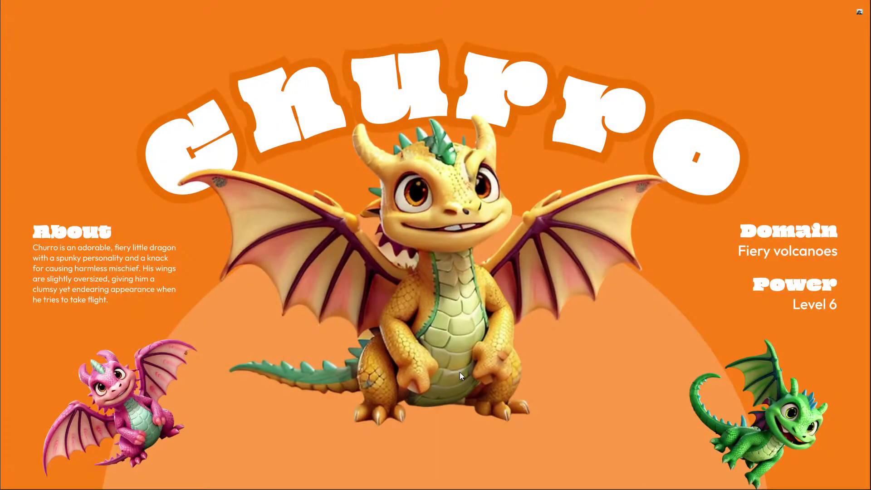
# Open the prototype's sharing options and copy its link
pyautogui.moveTo(839, 3)
pyautogui.click(797, 11)
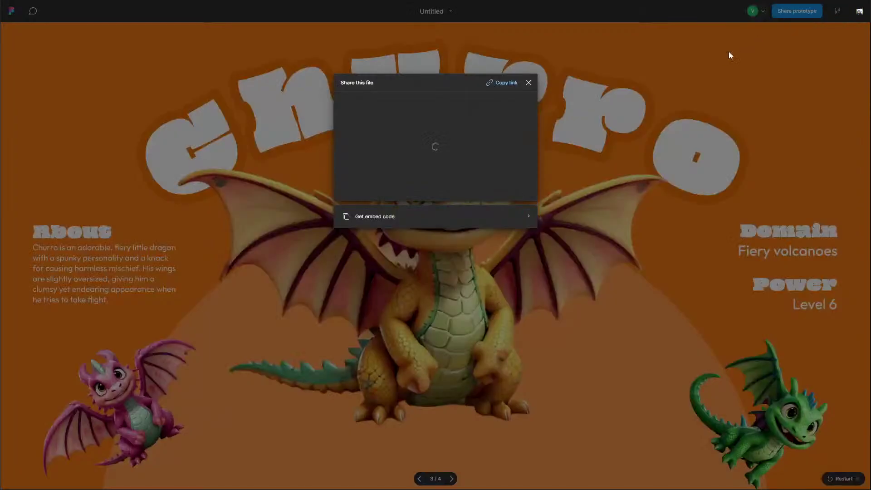
pyautogui.click(502, 84)
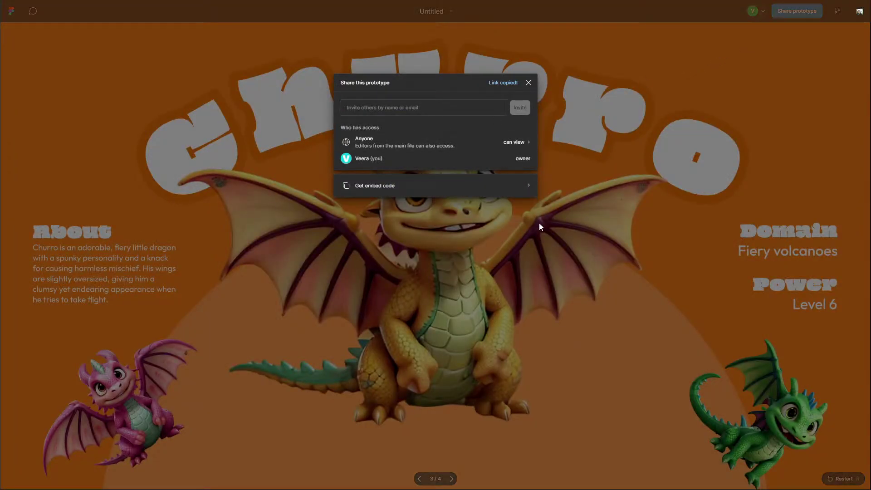
# Switch to the live stream's YouTube Studio page in Firefox and post the copied prototype link in the chat
pyautogui.press('super+Tab')
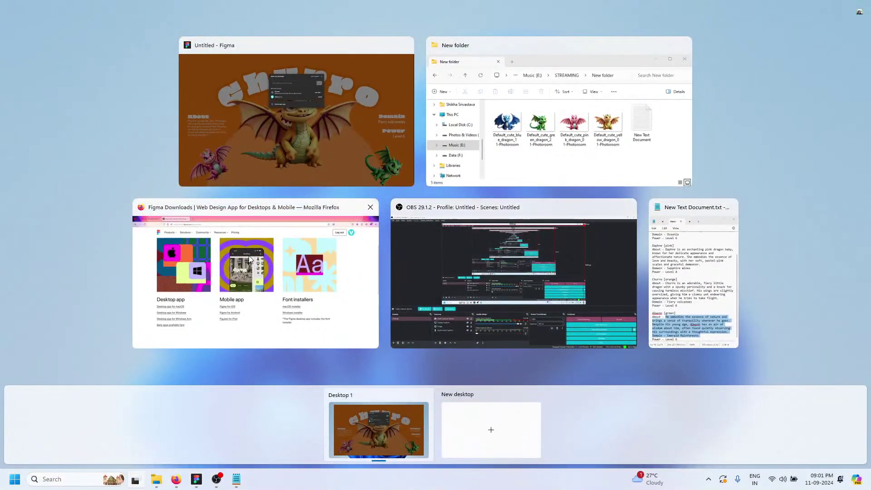
pyautogui.click(314, 277)
pyautogui.click(5, 9)
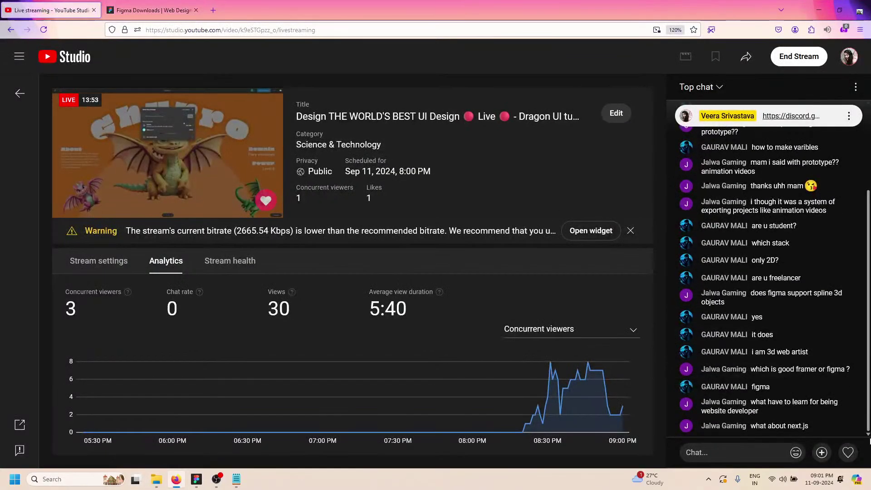
pyautogui.rightClick(751, 459)
pyautogui.rightClick(728, 448)
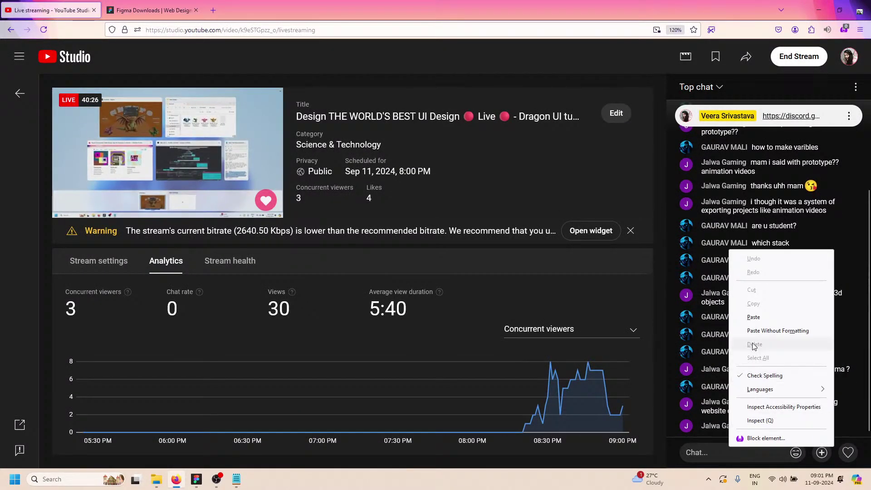
pyautogui.click(753, 318)
pyautogui.press('Return')
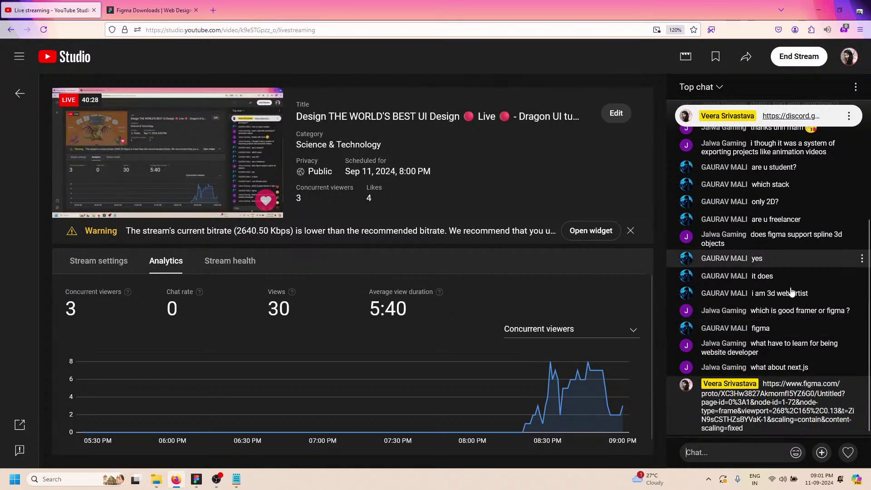
# Return to the Figma prototype, close the sharing dialog and exit full screen
pyautogui.click(829, 12)
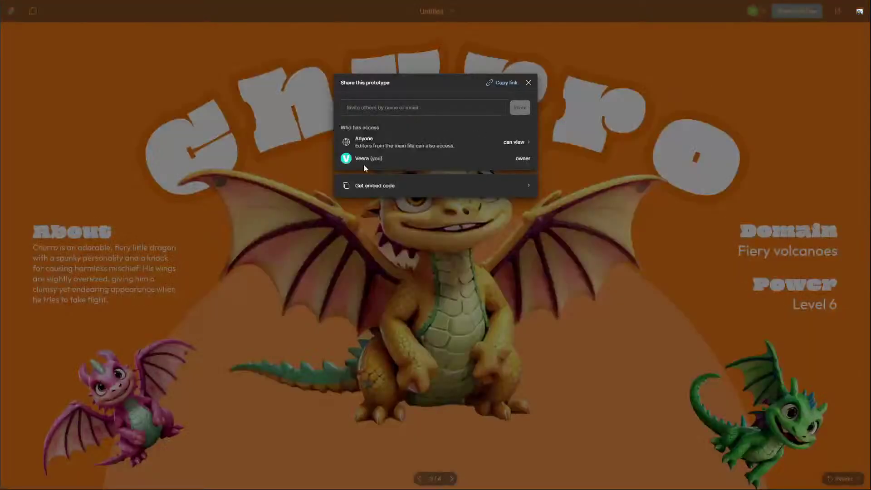
pyautogui.click(340, 187)
pyautogui.click(528, 84)
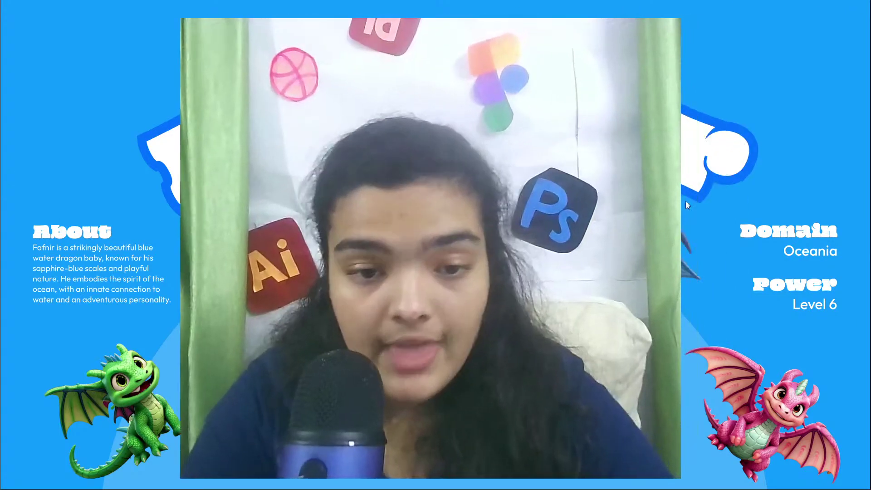
pyautogui.click(860, 12)
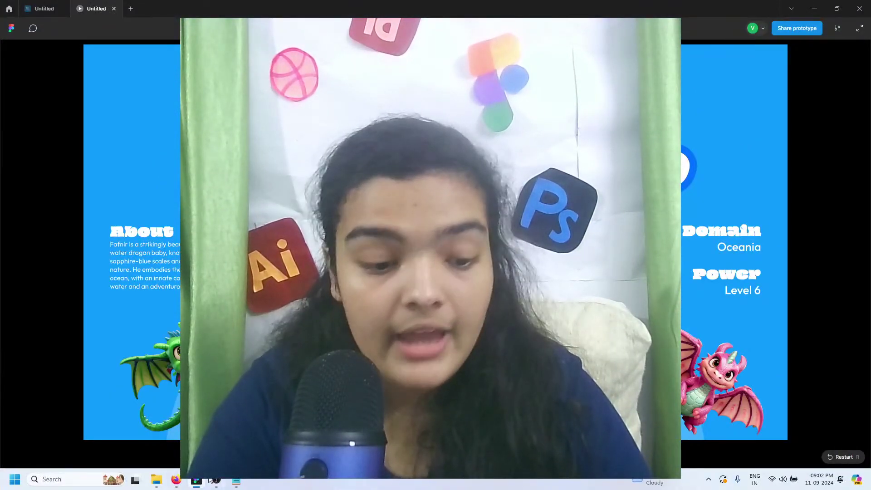
# Advance the prototype to the Daphne page, minimize Figma and switch to the live stream's YouTube Studio page
pyautogui.click(217, 477)
pyautogui.click(819, 5)
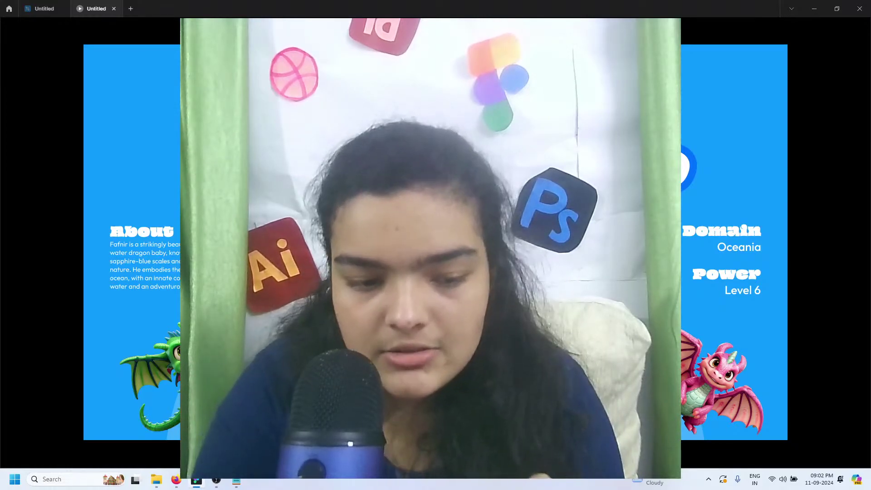
pyautogui.press('Right')
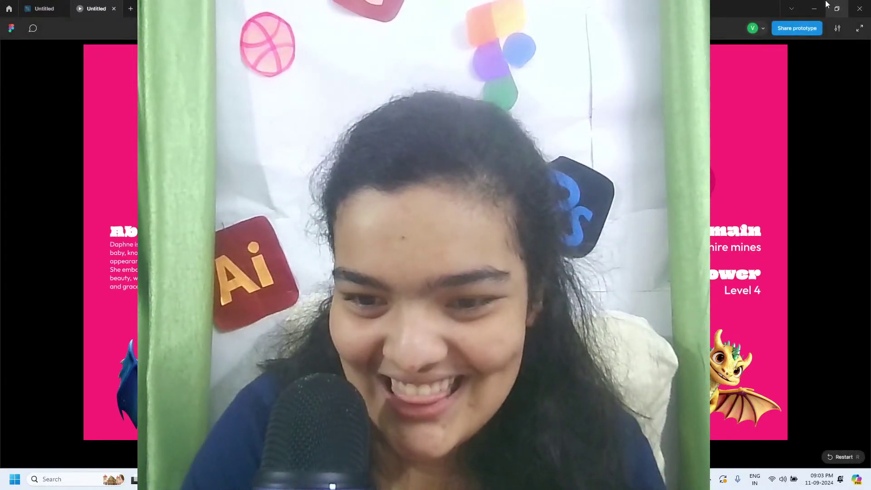
pyautogui.click(814, 9)
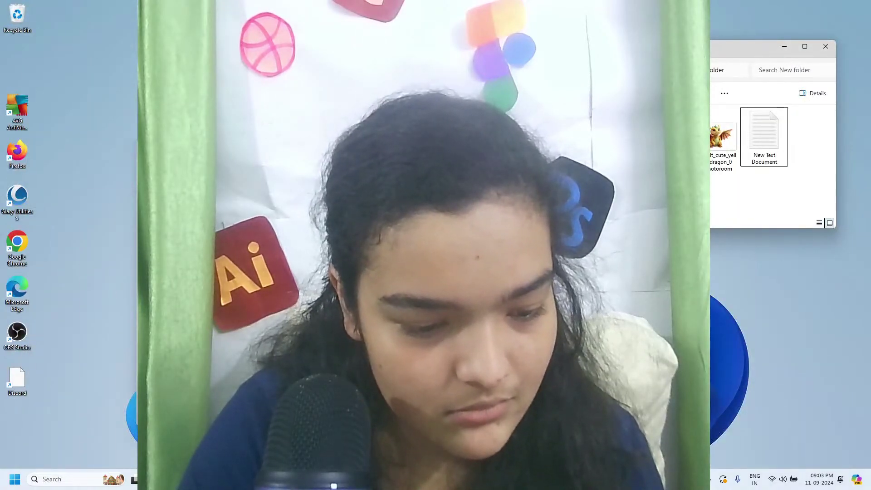
pyautogui.click(304, 479)
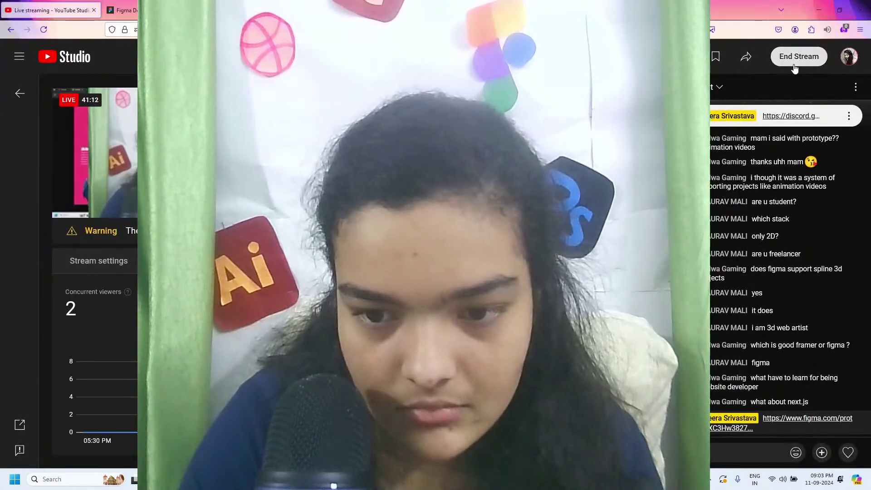